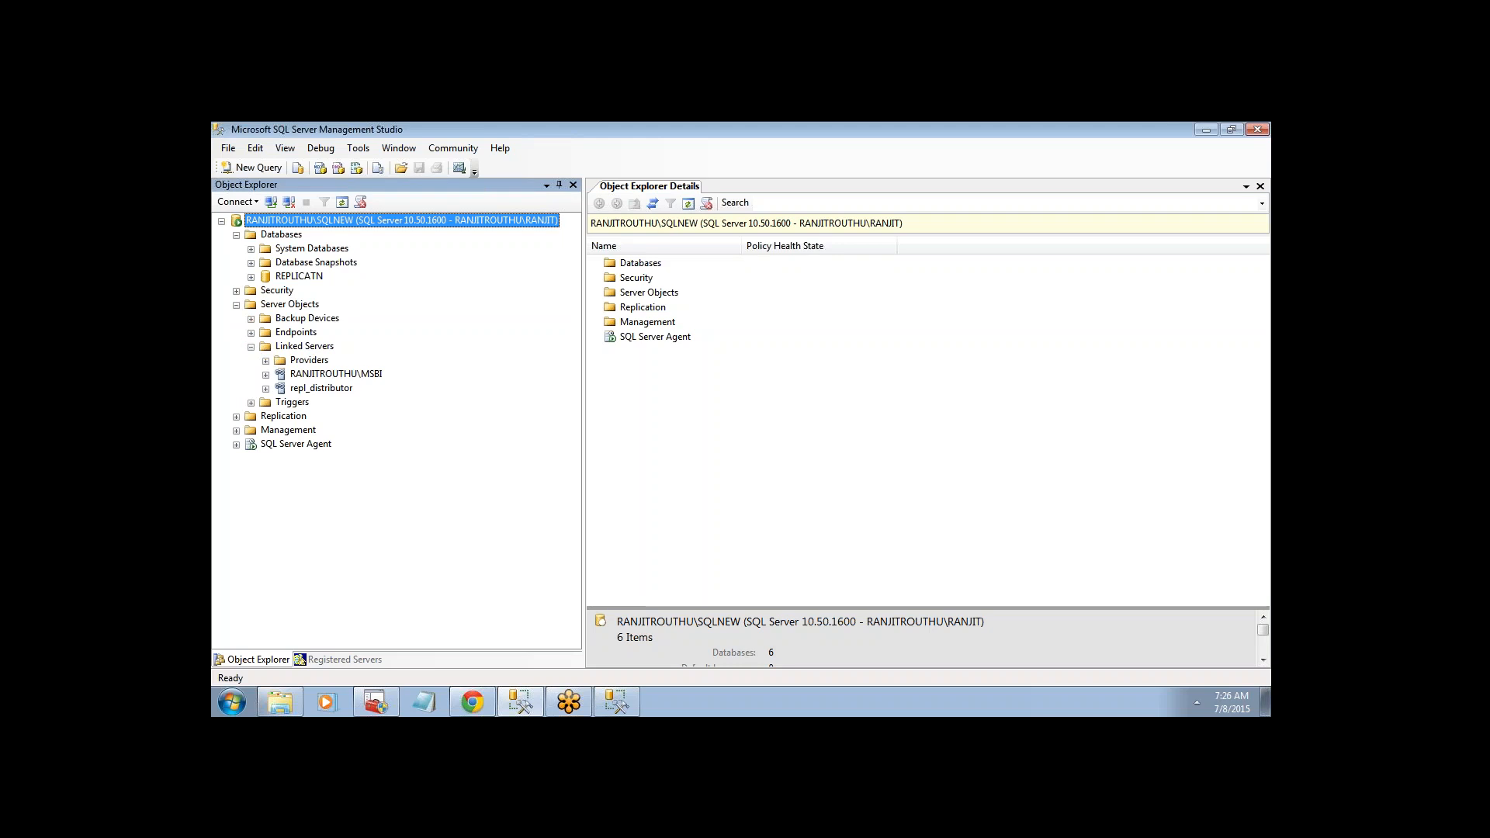
- List the SQLNEW server's linked servers, RANJITROUTHU\MSBI and repl_distributor
left_click(309, 348)
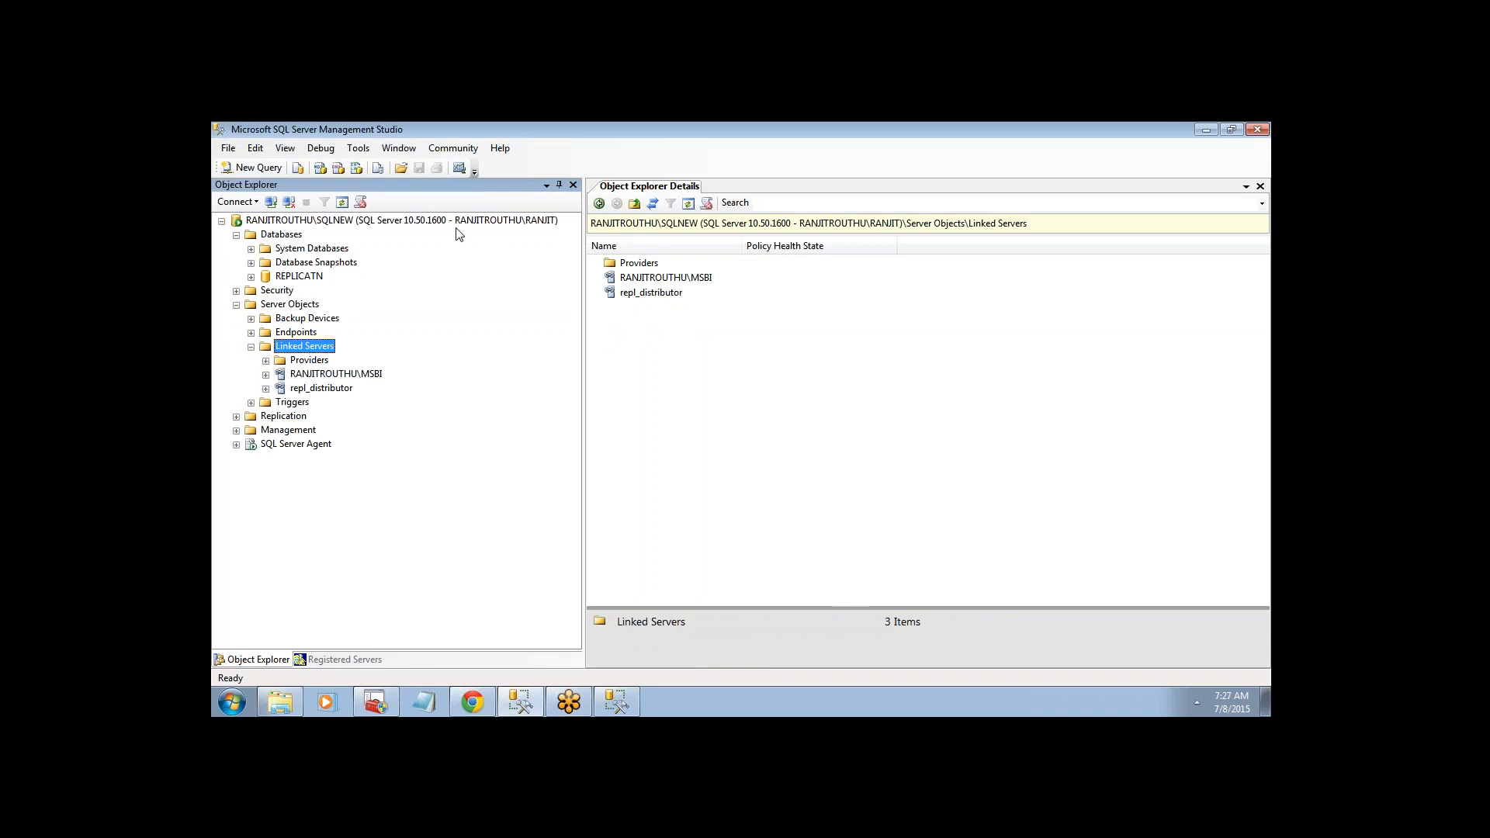
left_click(377, 703)
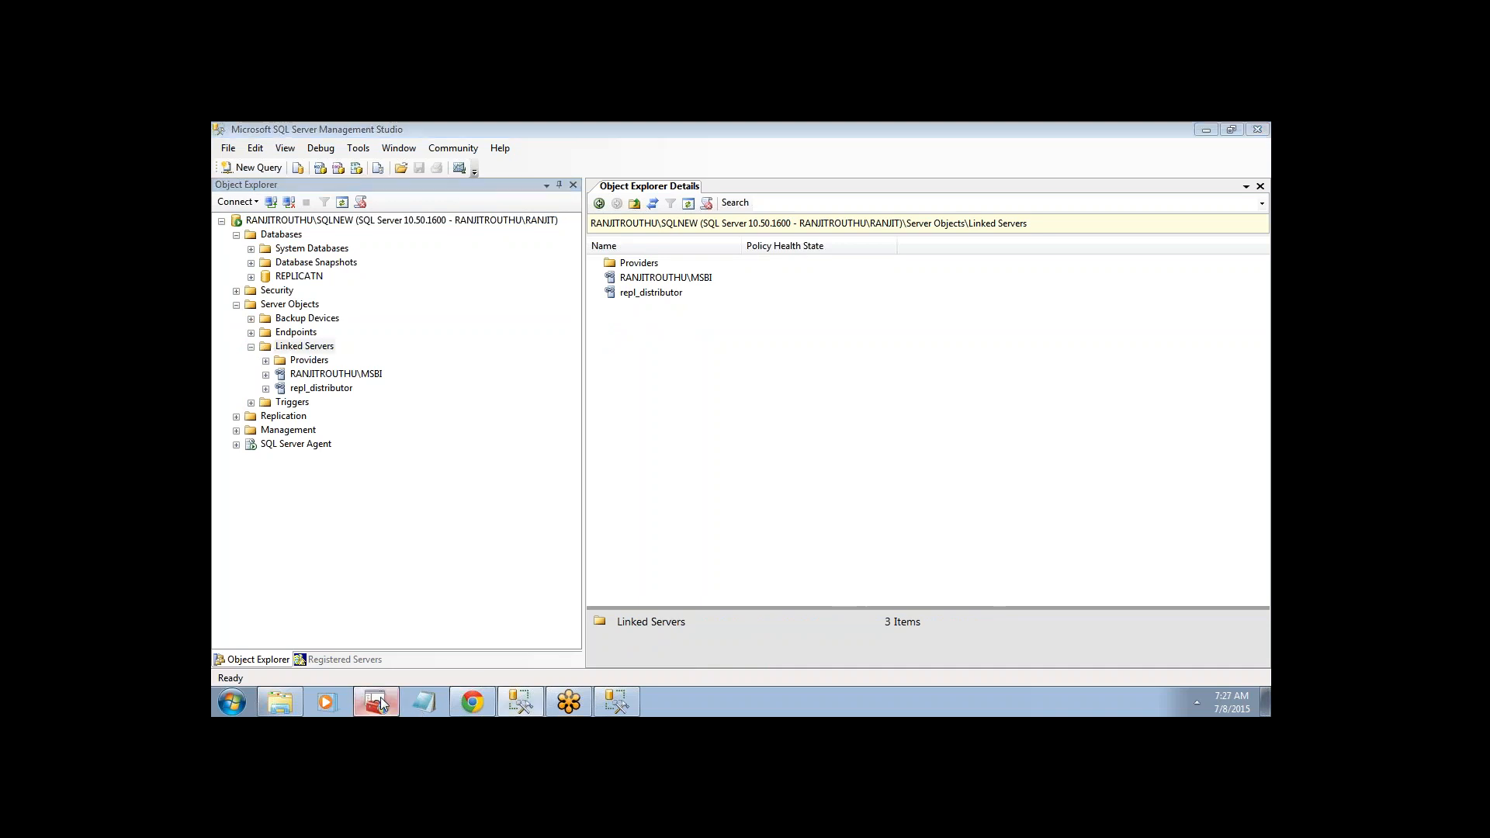
- Review the SQLDBA client alias under Aliases in Configuration Manager
left_click(259, 293)
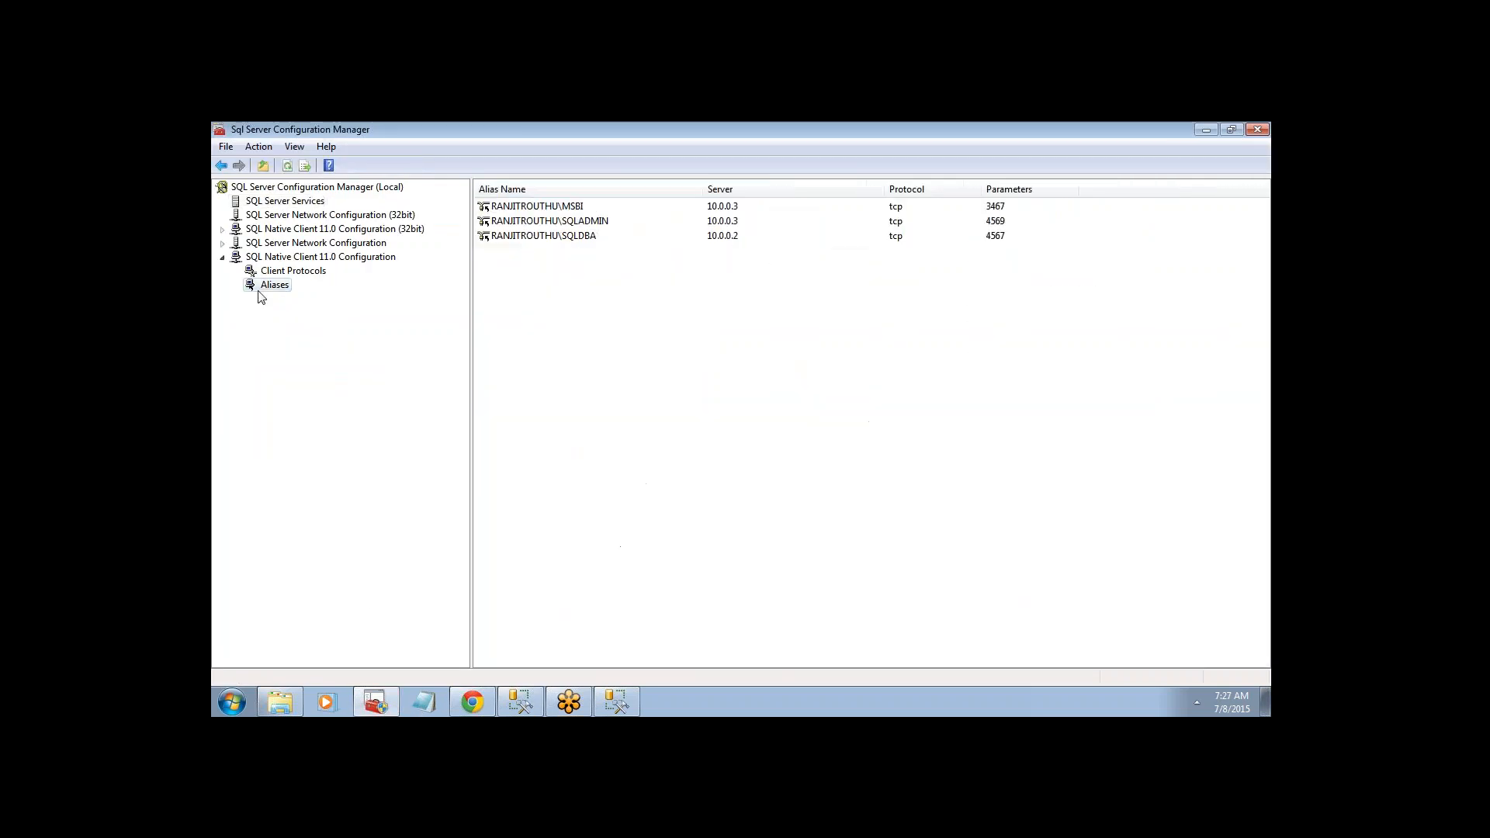
left_click(573, 237)
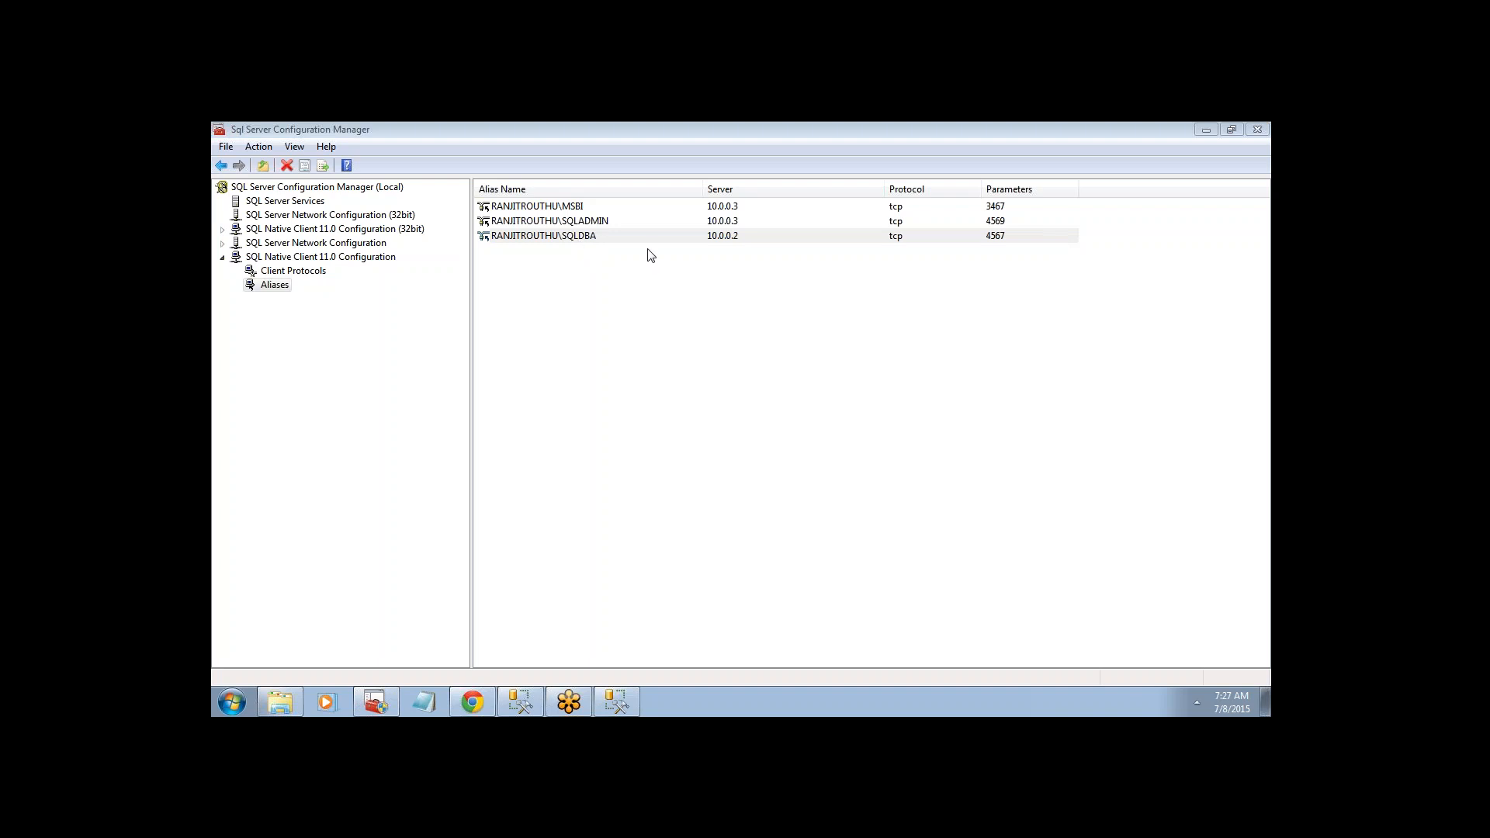
left_click(519, 699)
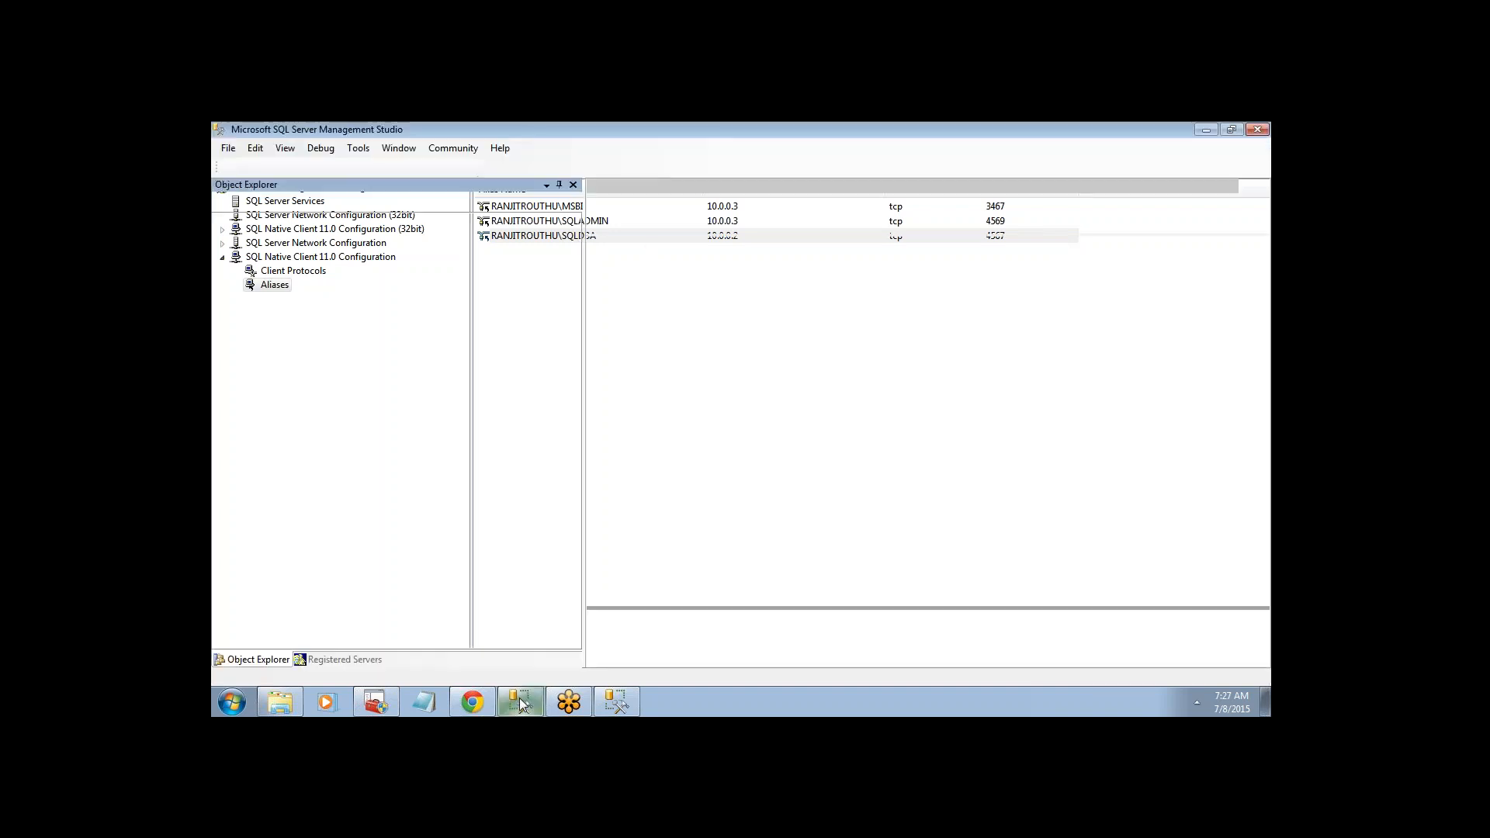
left_click(375, 701)
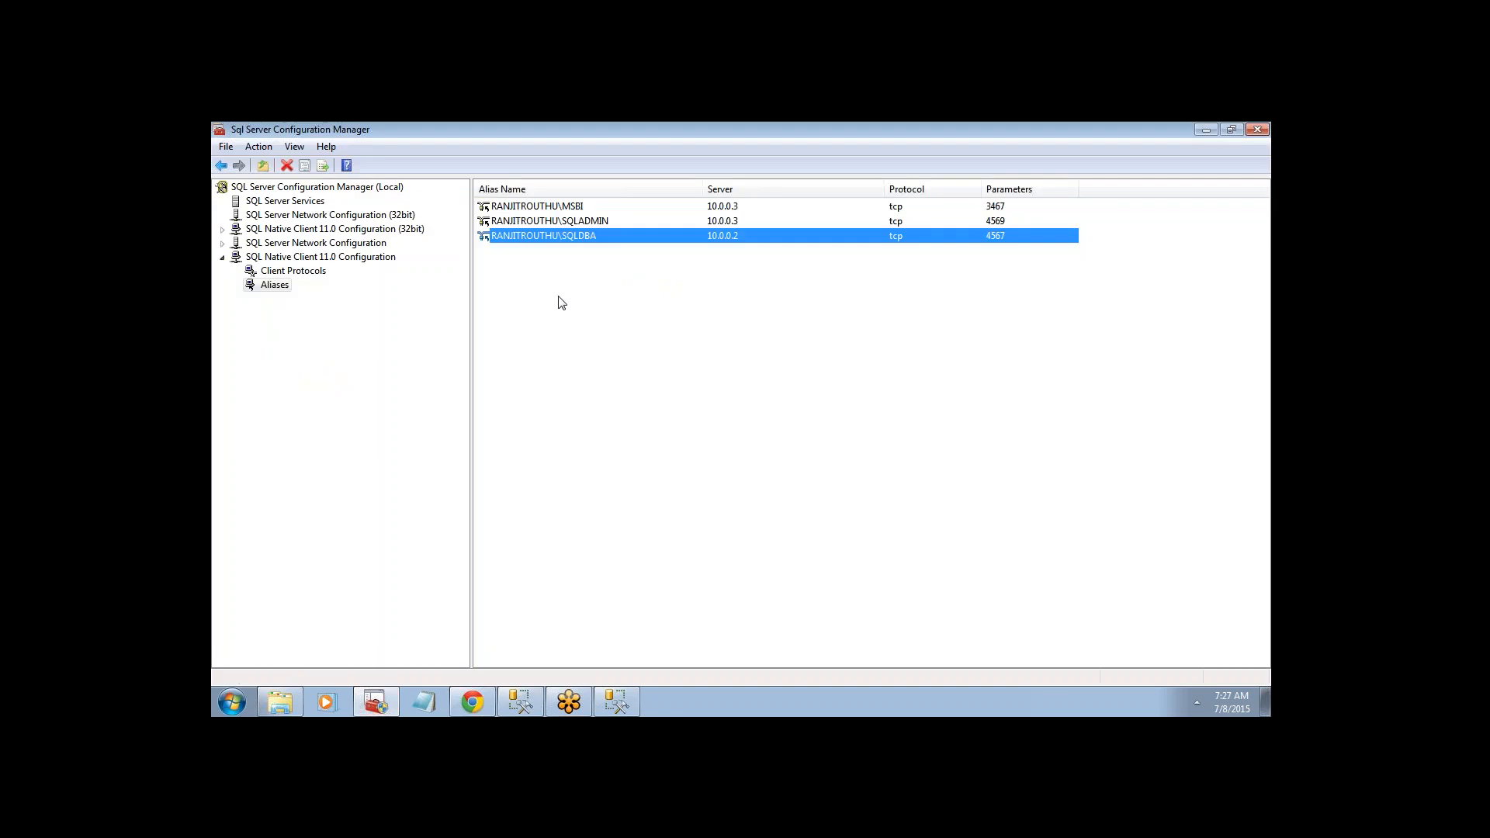
- Start the SQL Server (SQLDBA) service and return to Management Studio
left_click(273, 202)
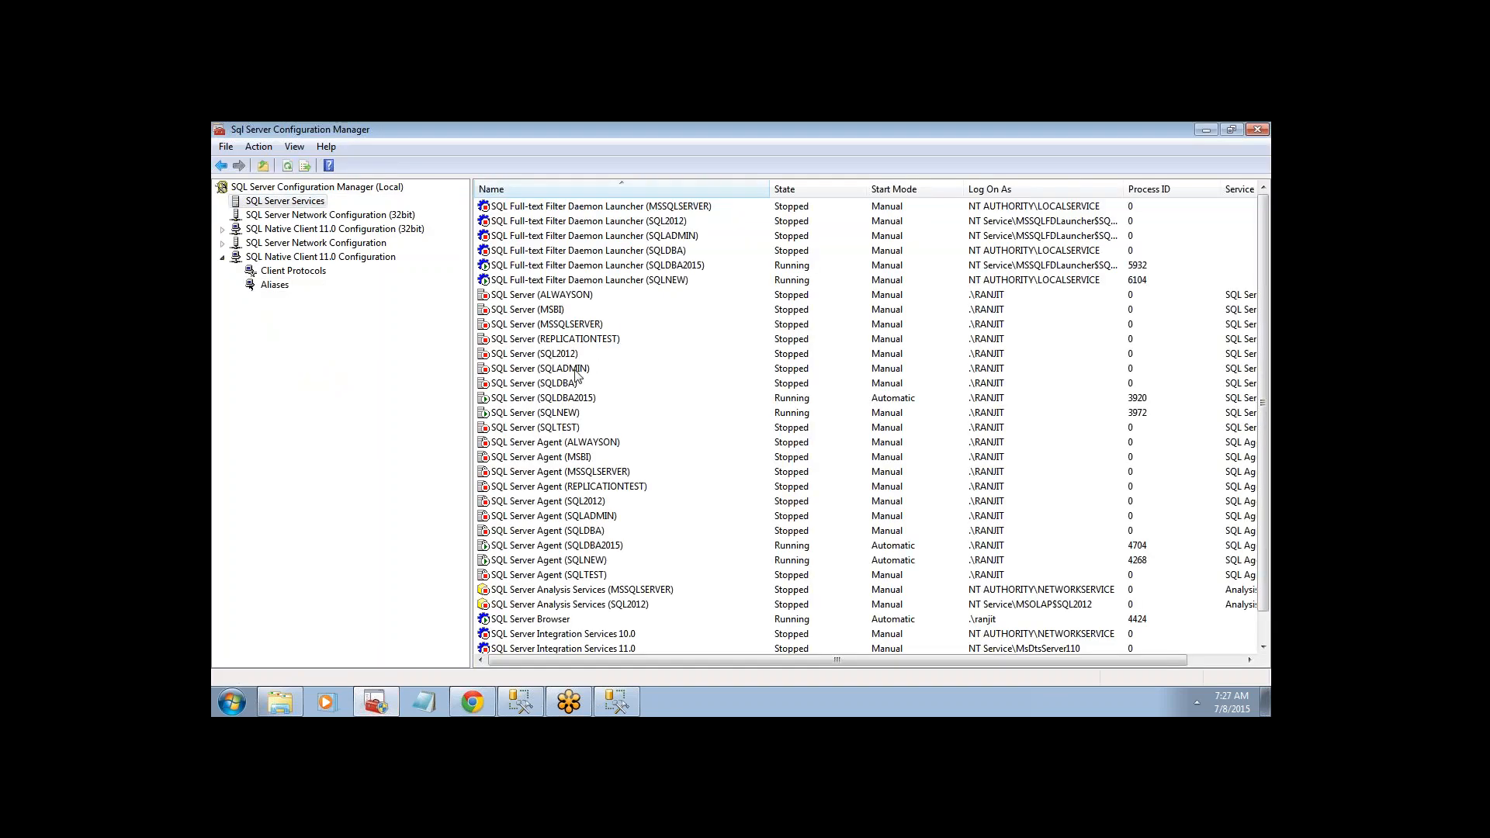
right_click(571, 384)
left_click(585, 394)
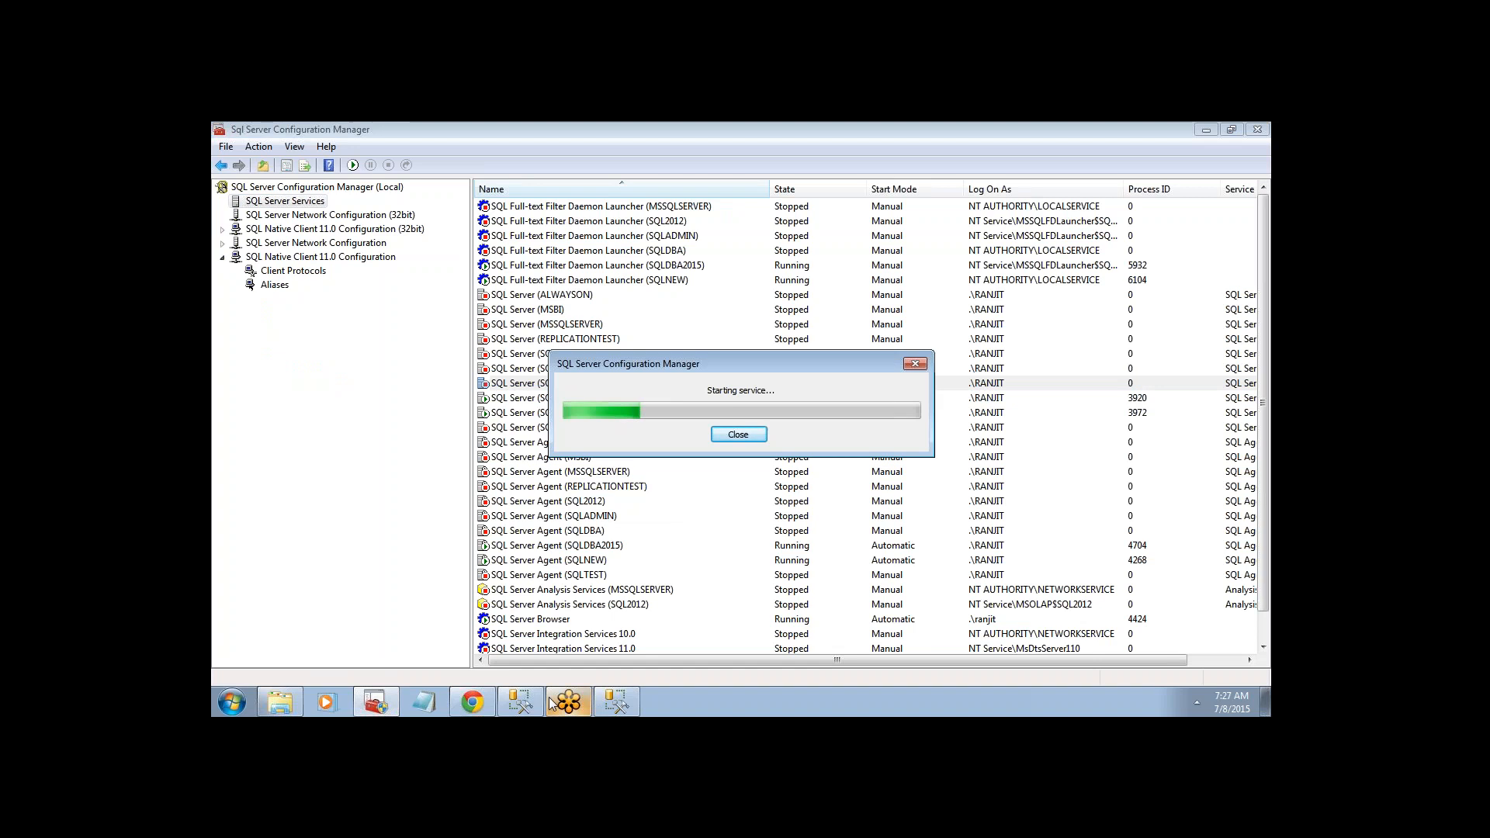
left_click(527, 704)
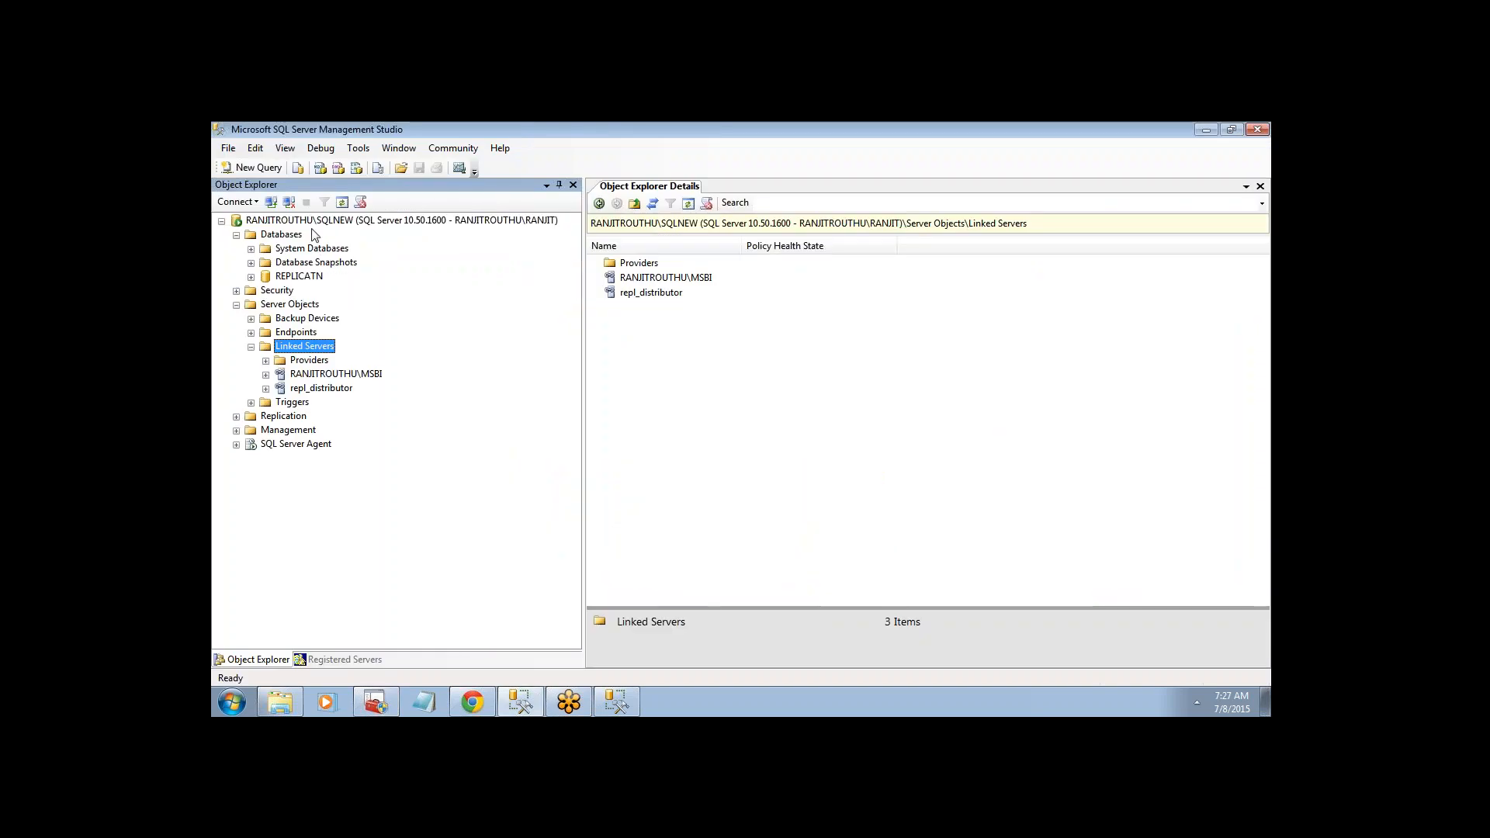
- Connect the Database Engine to the RANJITROUTHU\SQLDBA instance
left_click(310, 221)
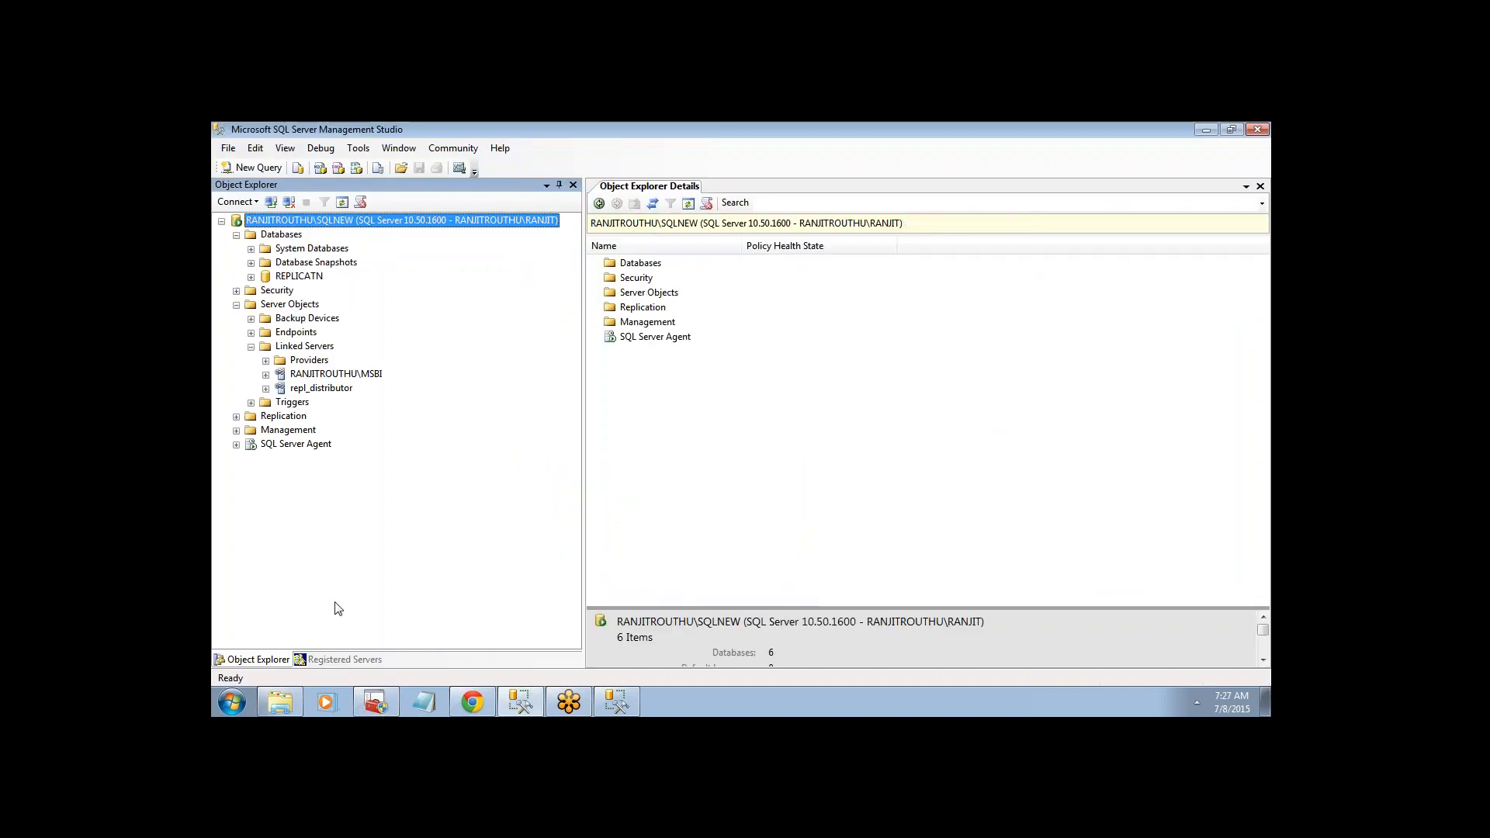
left_click(518, 706)
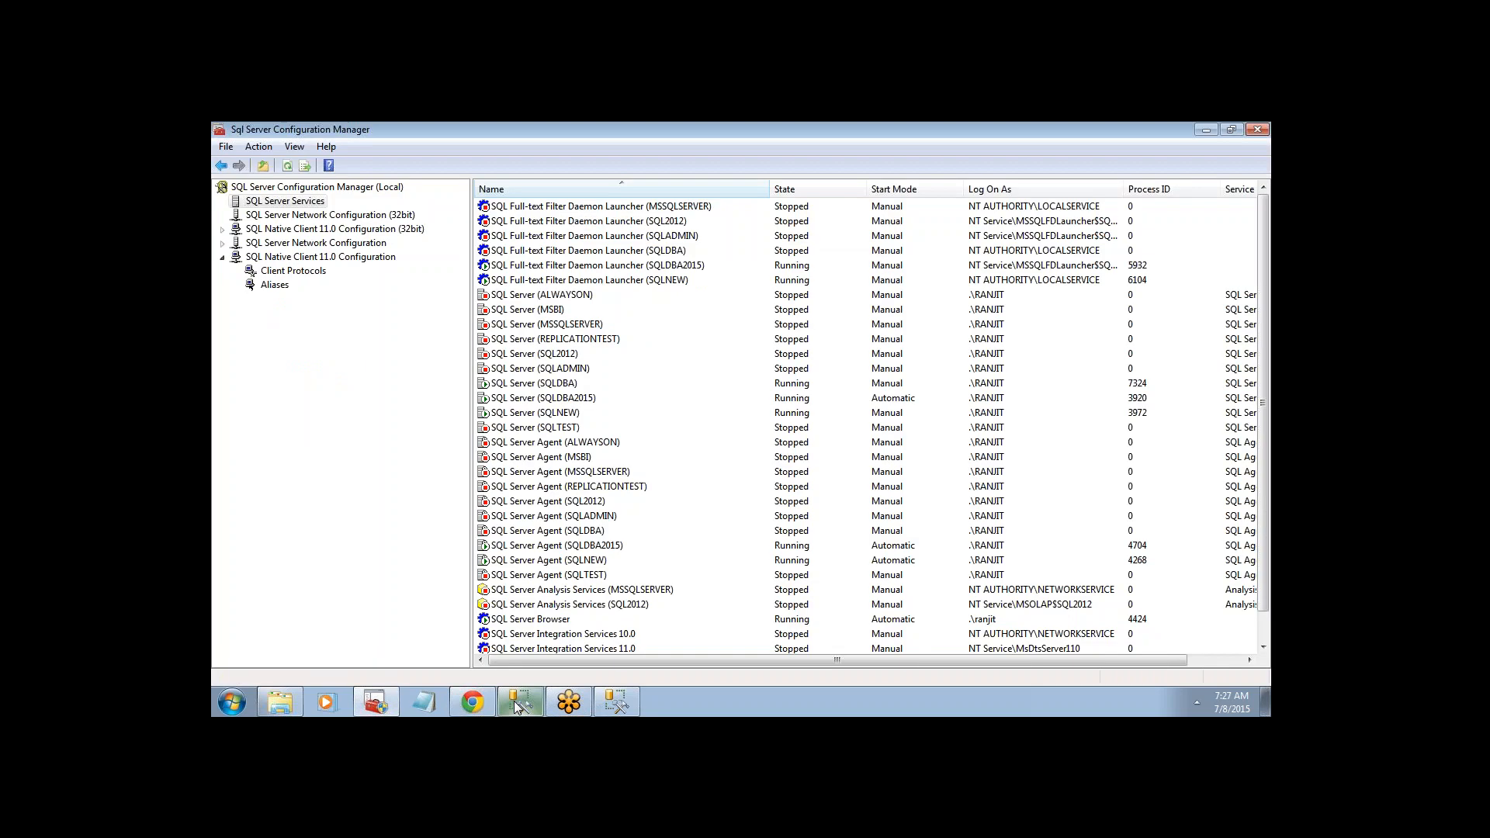
left_click(520, 702)
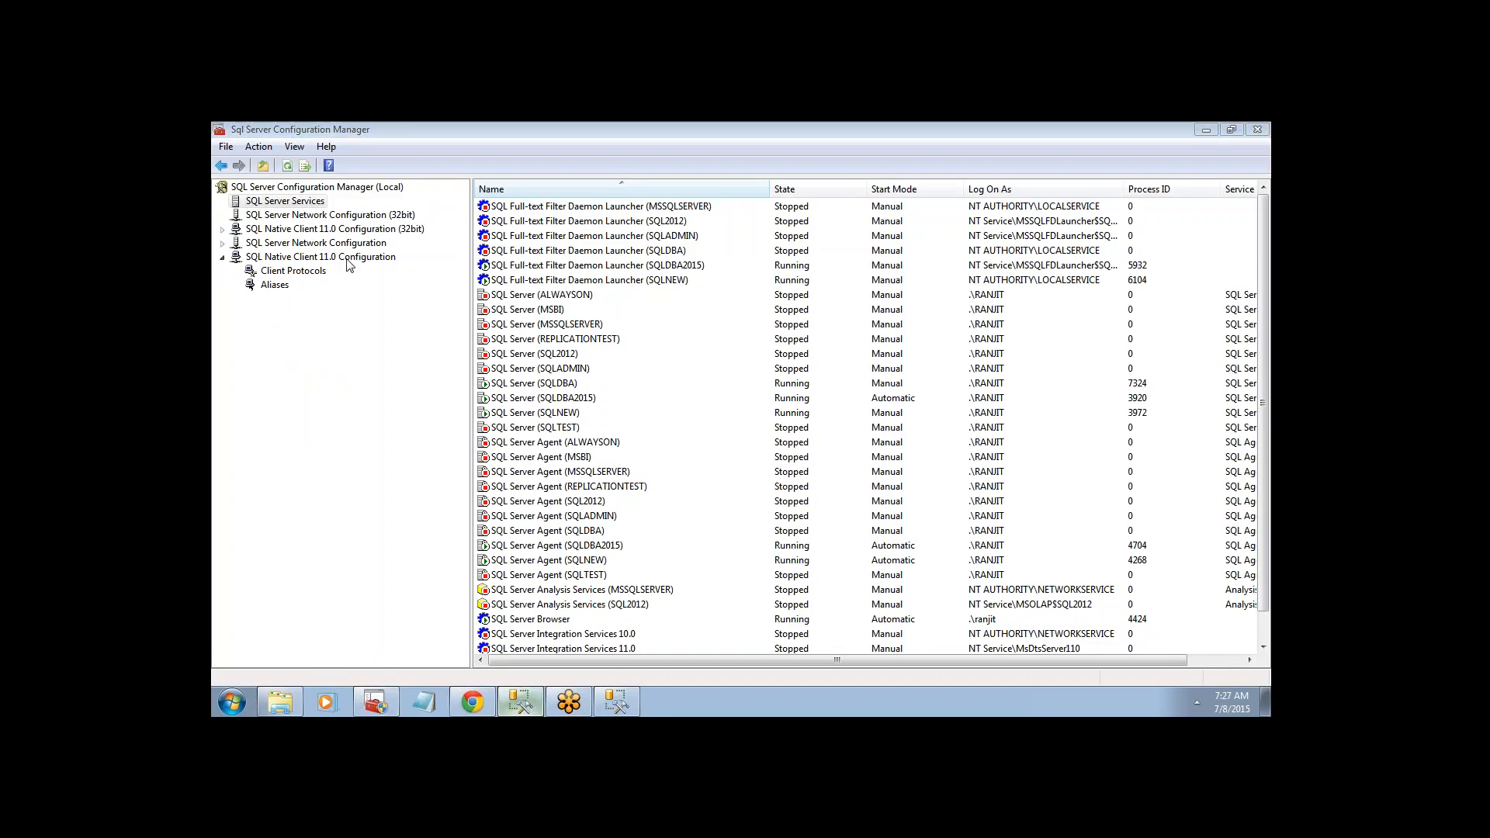
left_click(237, 202)
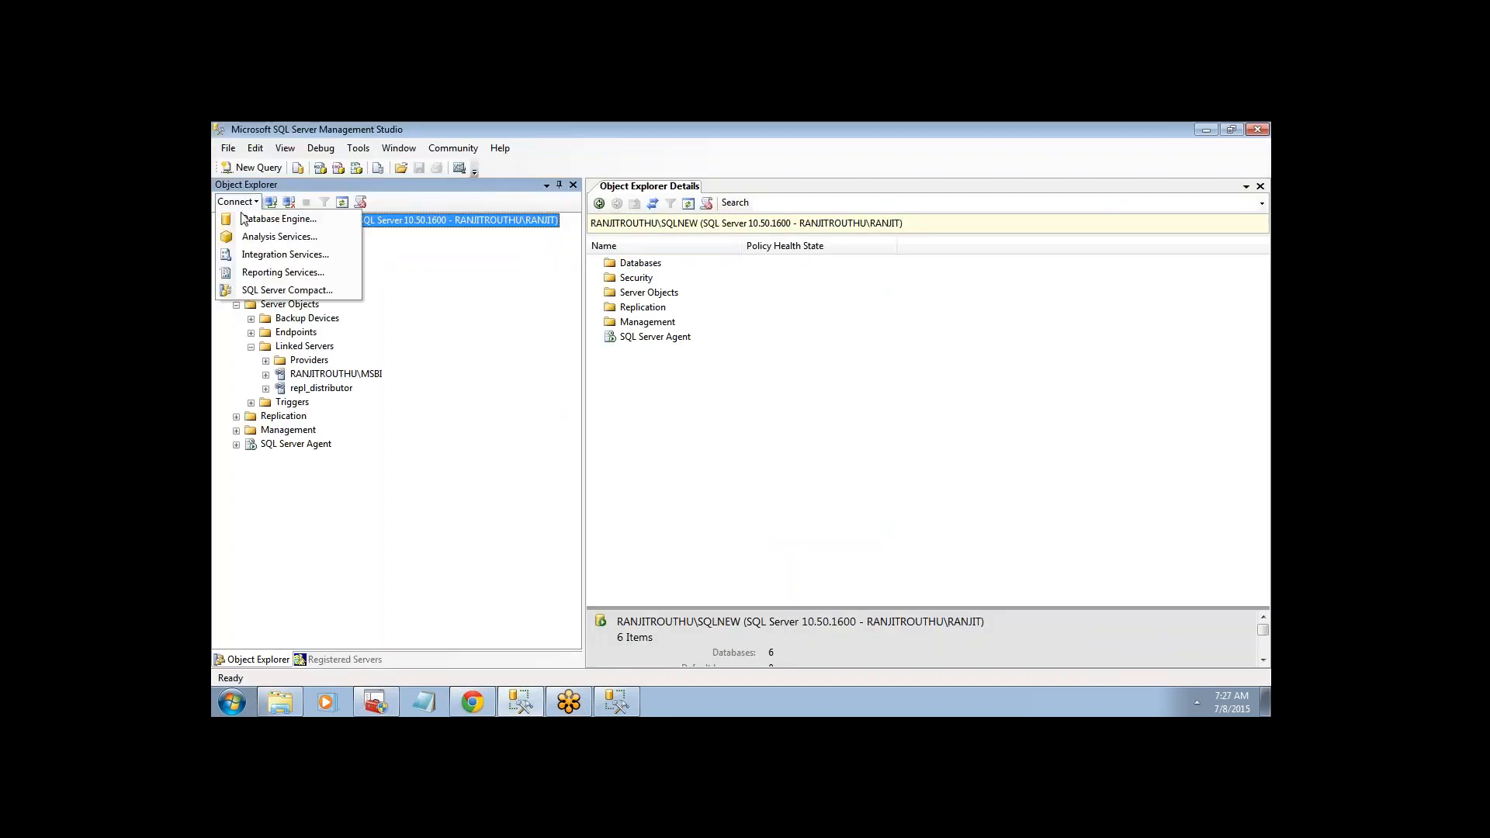
left_click(278, 219)
left_click(885, 321)
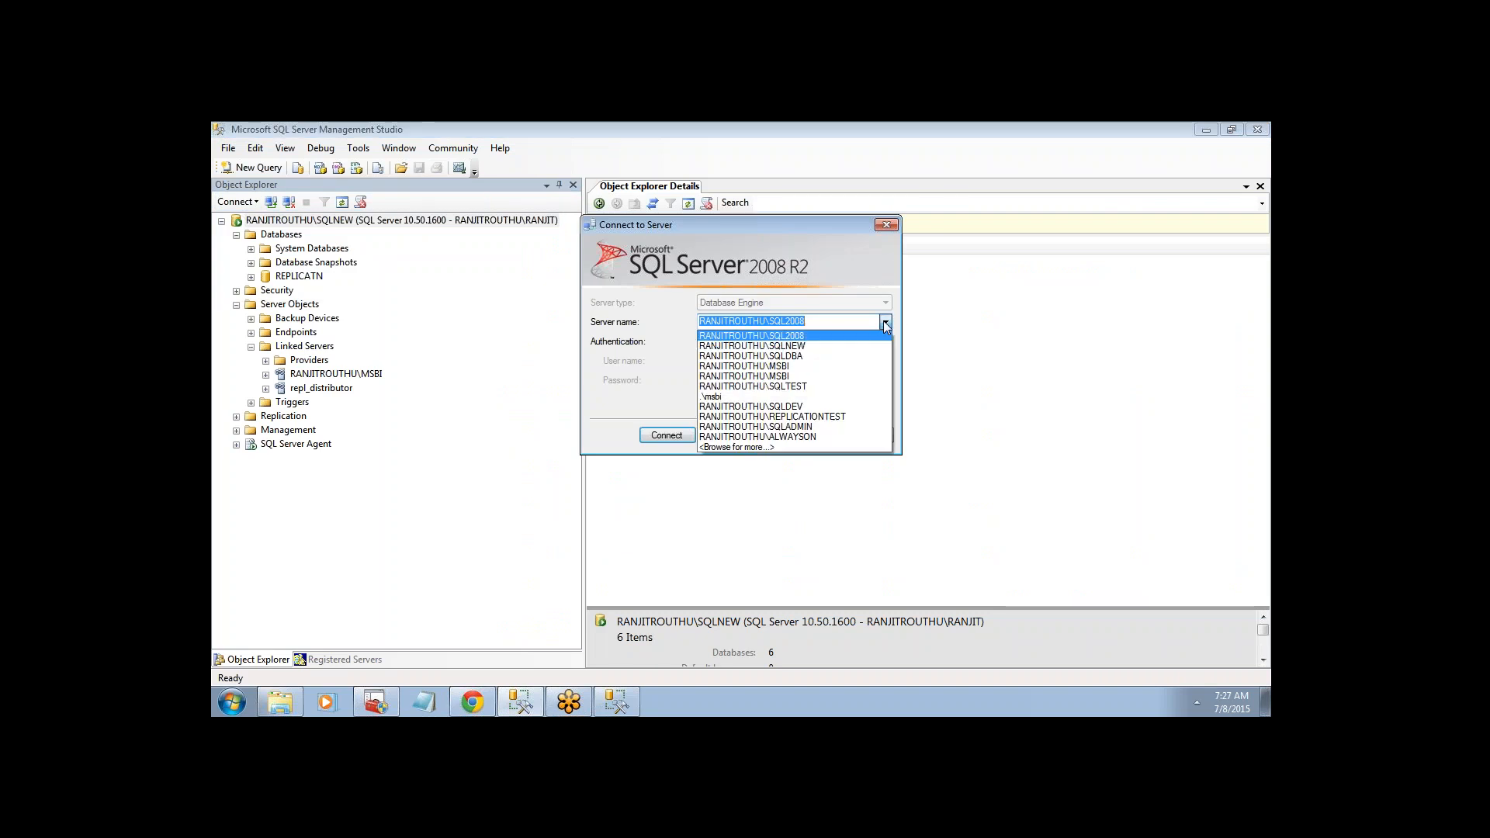
left_click(784, 356)
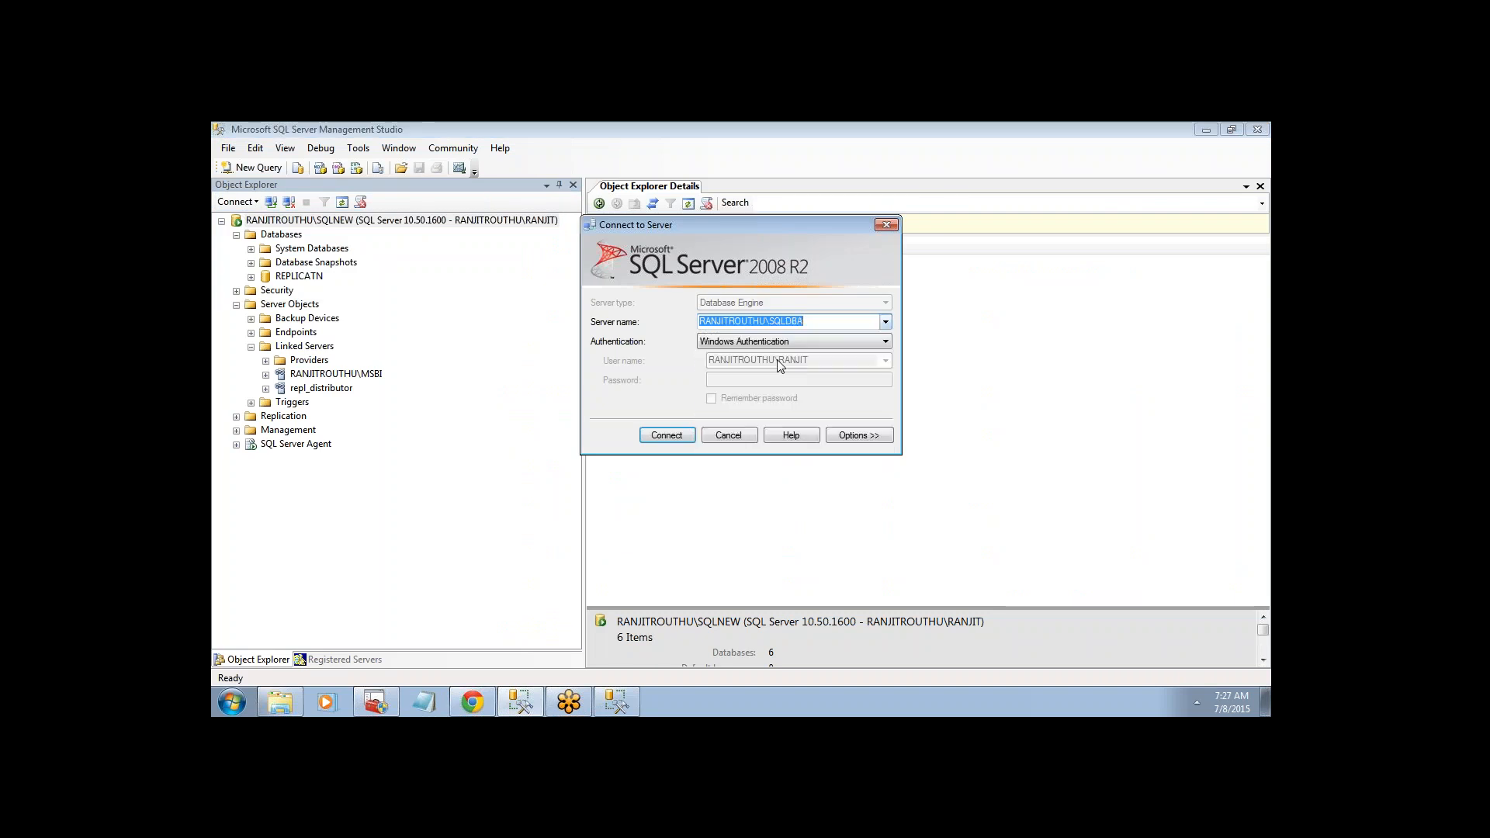
left_click(670, 436)
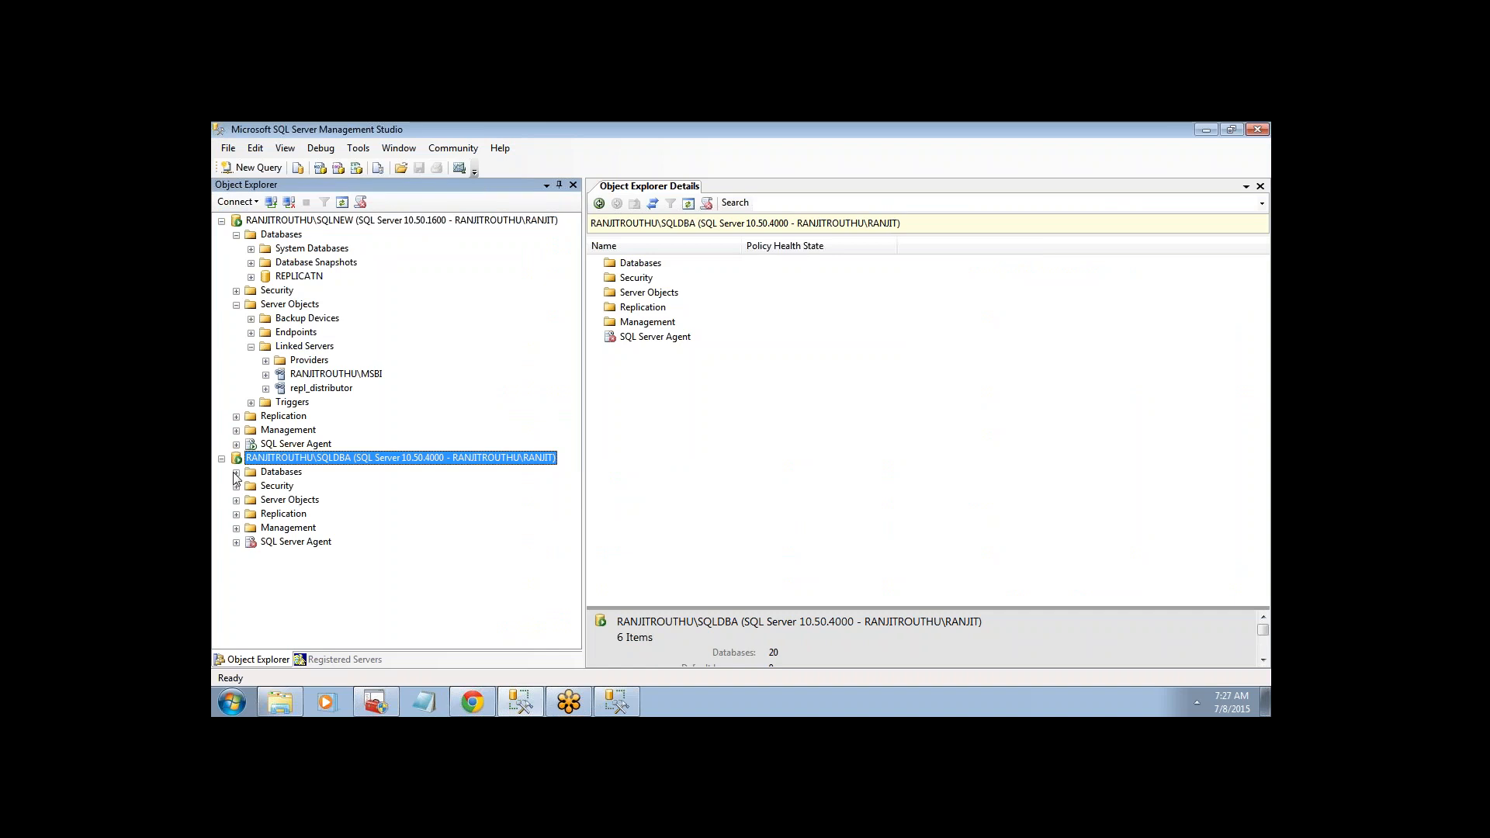
- Expand SQLDBA's Databases, Security and Logins, and select the sqltest login
left_click(235, 473)
scroll(576, 436, "down", 2)
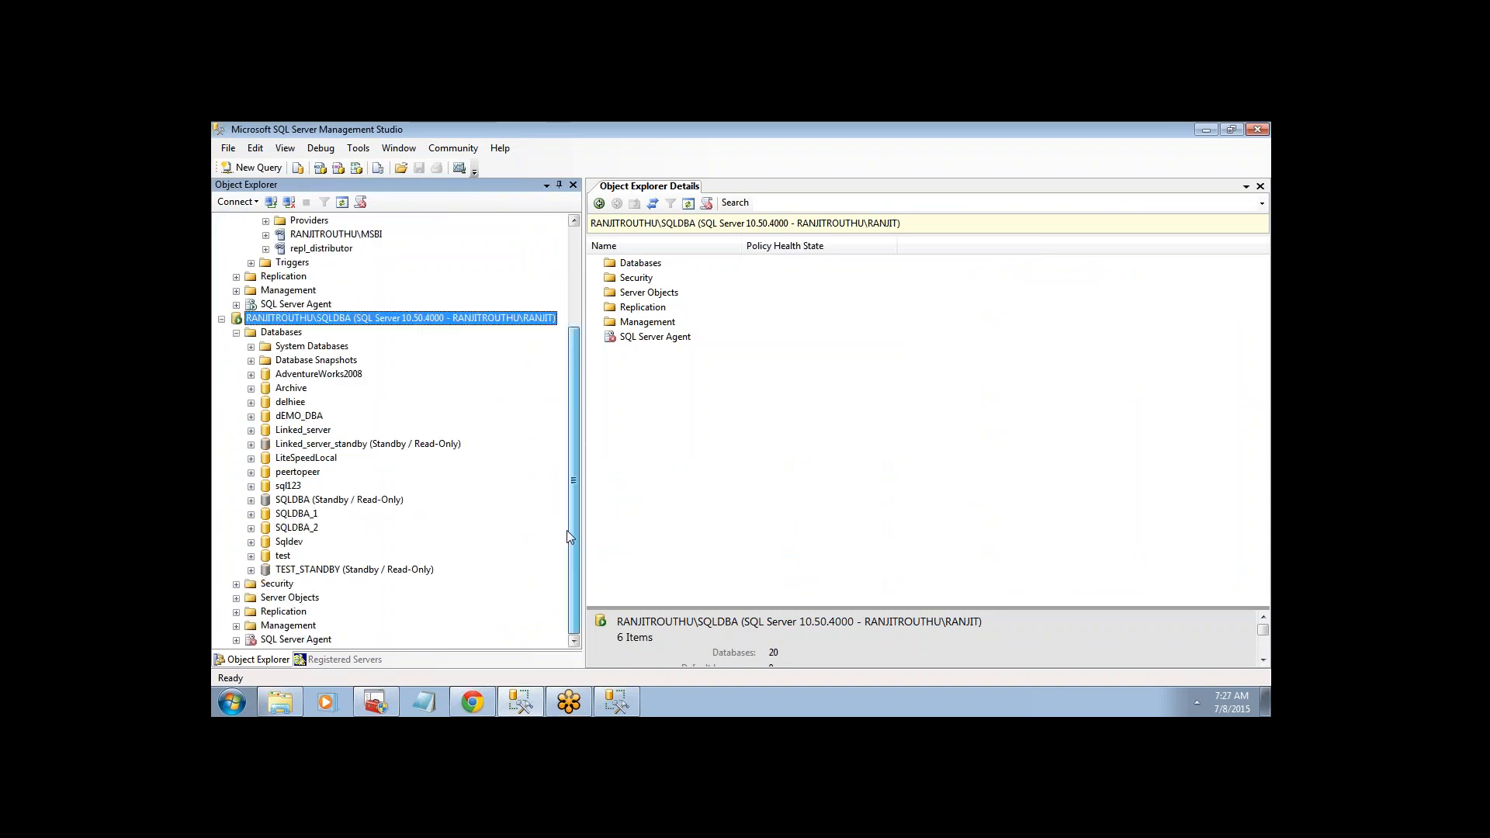
left_click(236, 583)
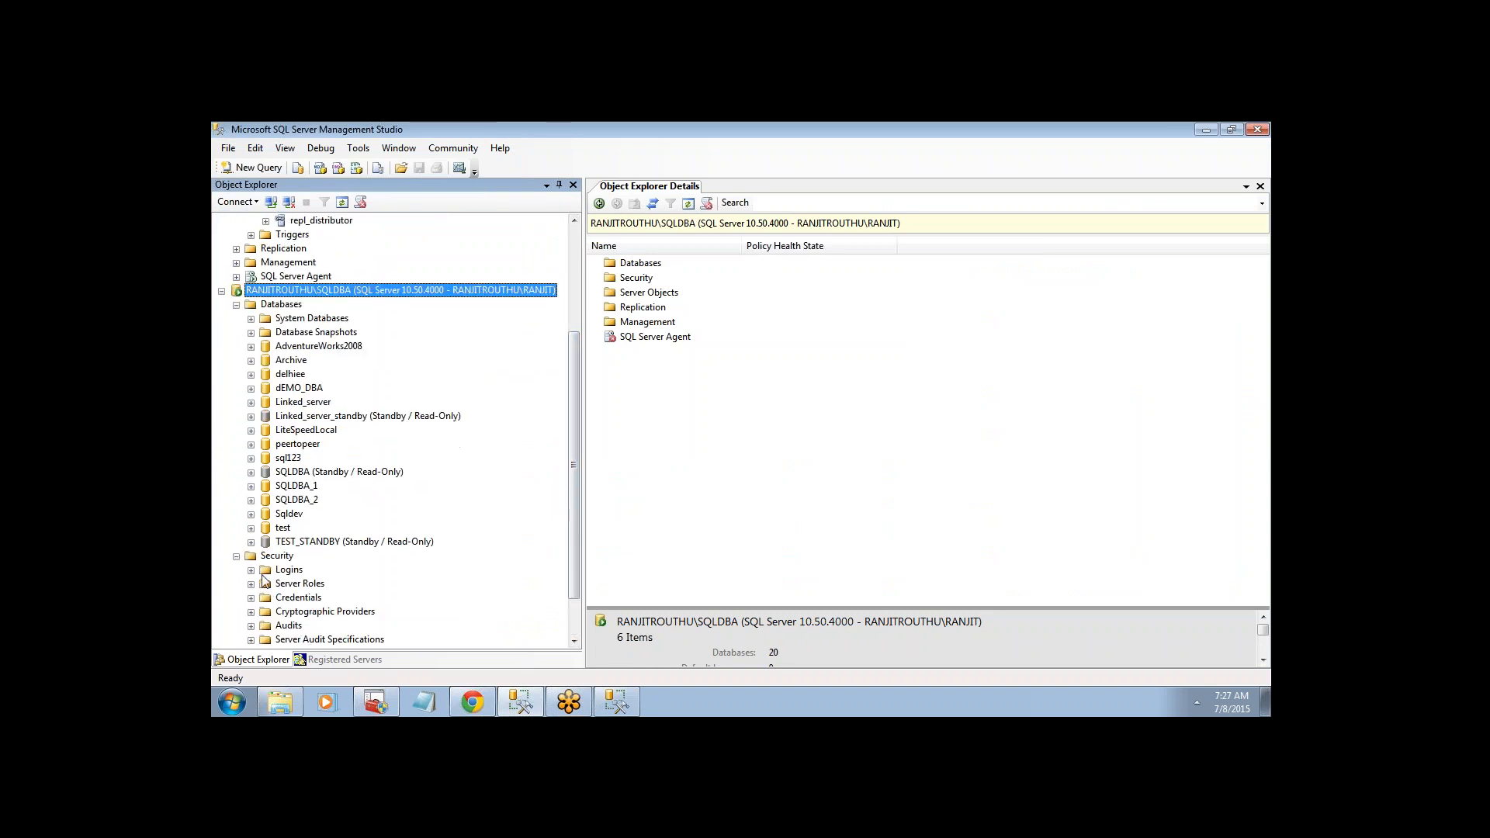
left_click(253, 571)
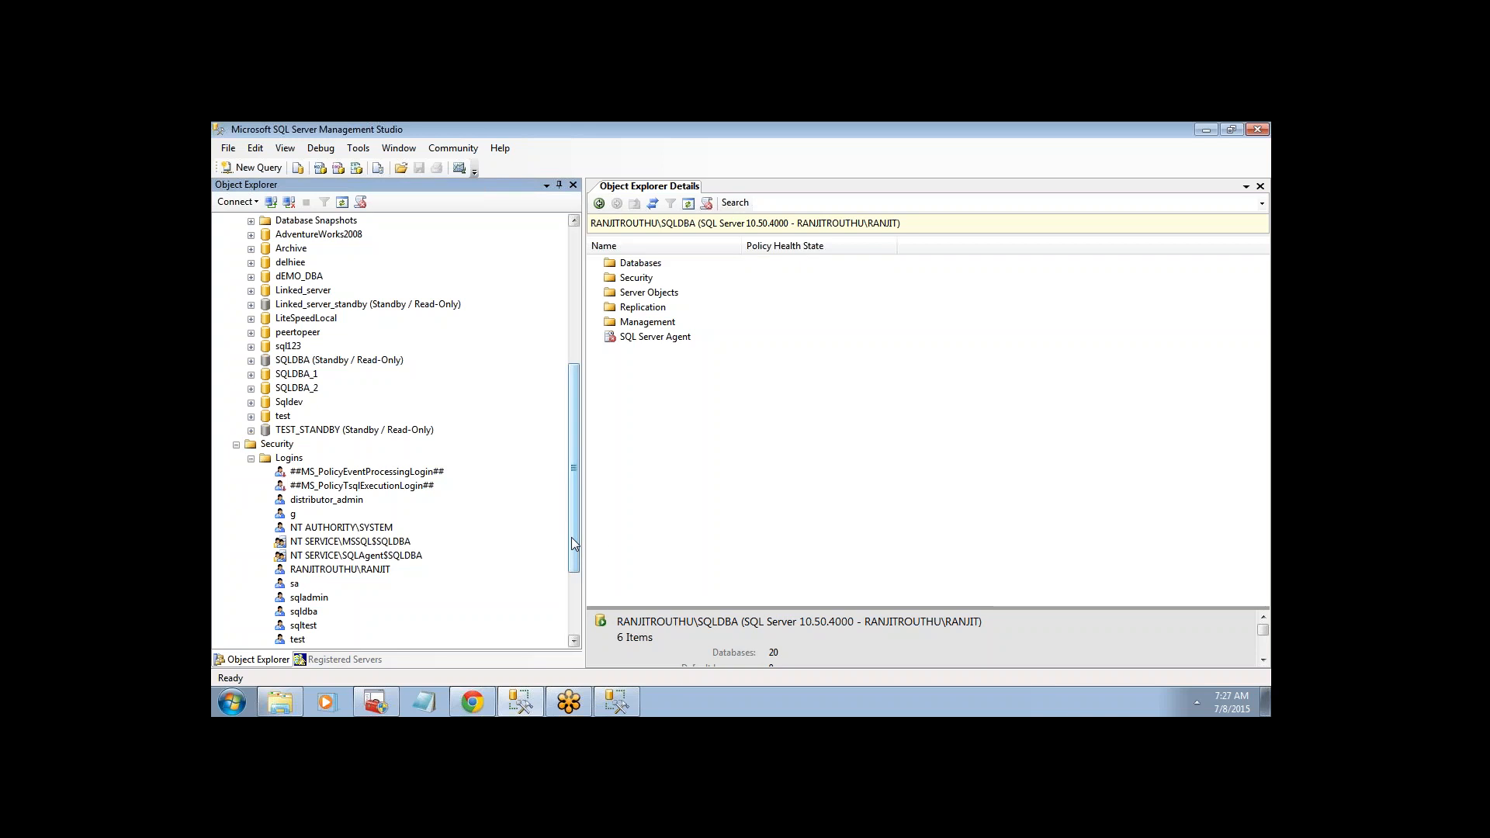
scroll(571, 537, "down", 2)
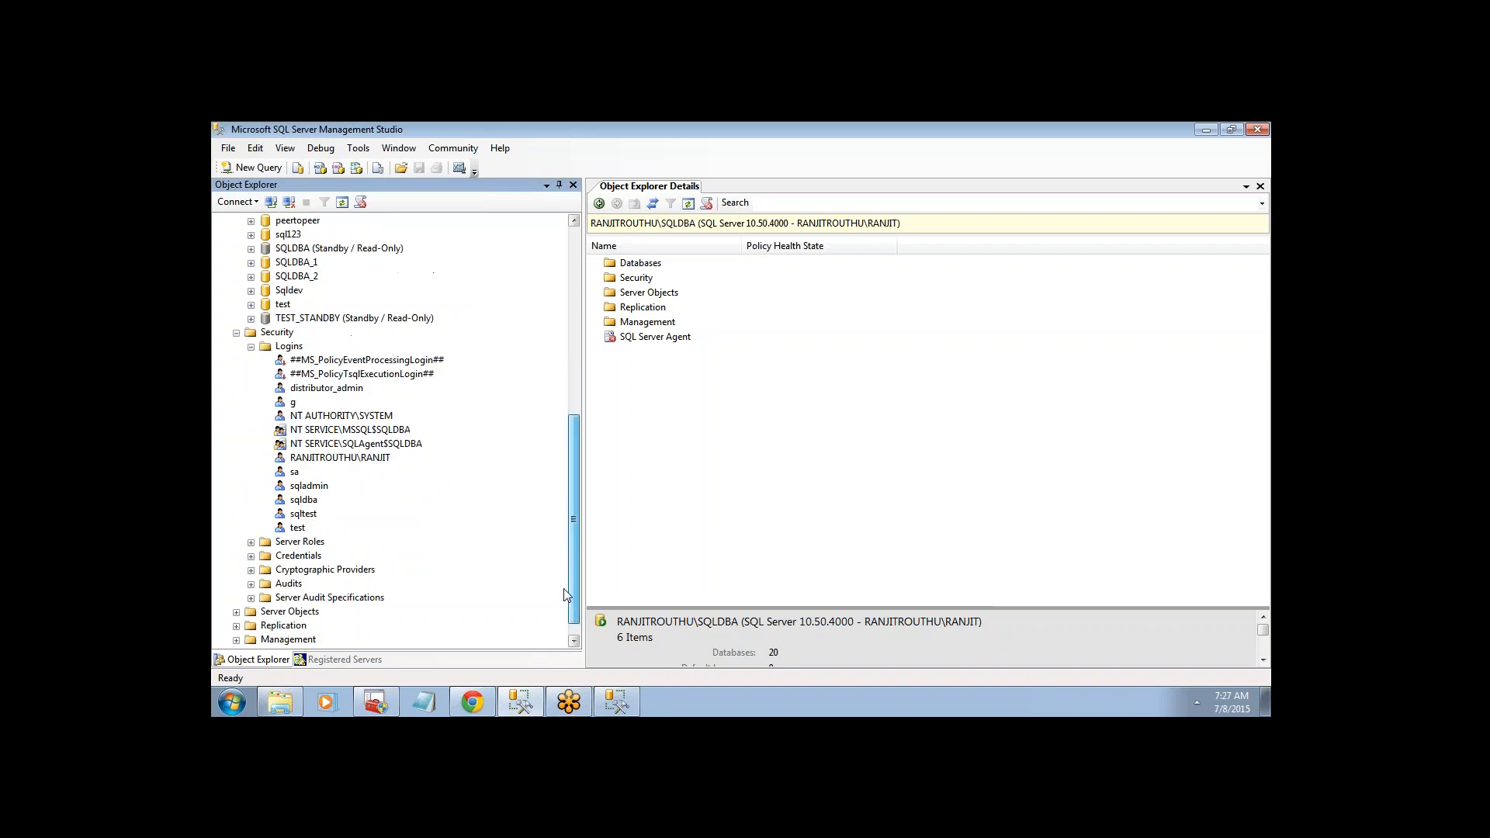
left_click(304, 514)
- Inspect sqltest's User Mapping, including AdventureWorks2008, and cancel without saving
double_click(304, 514)
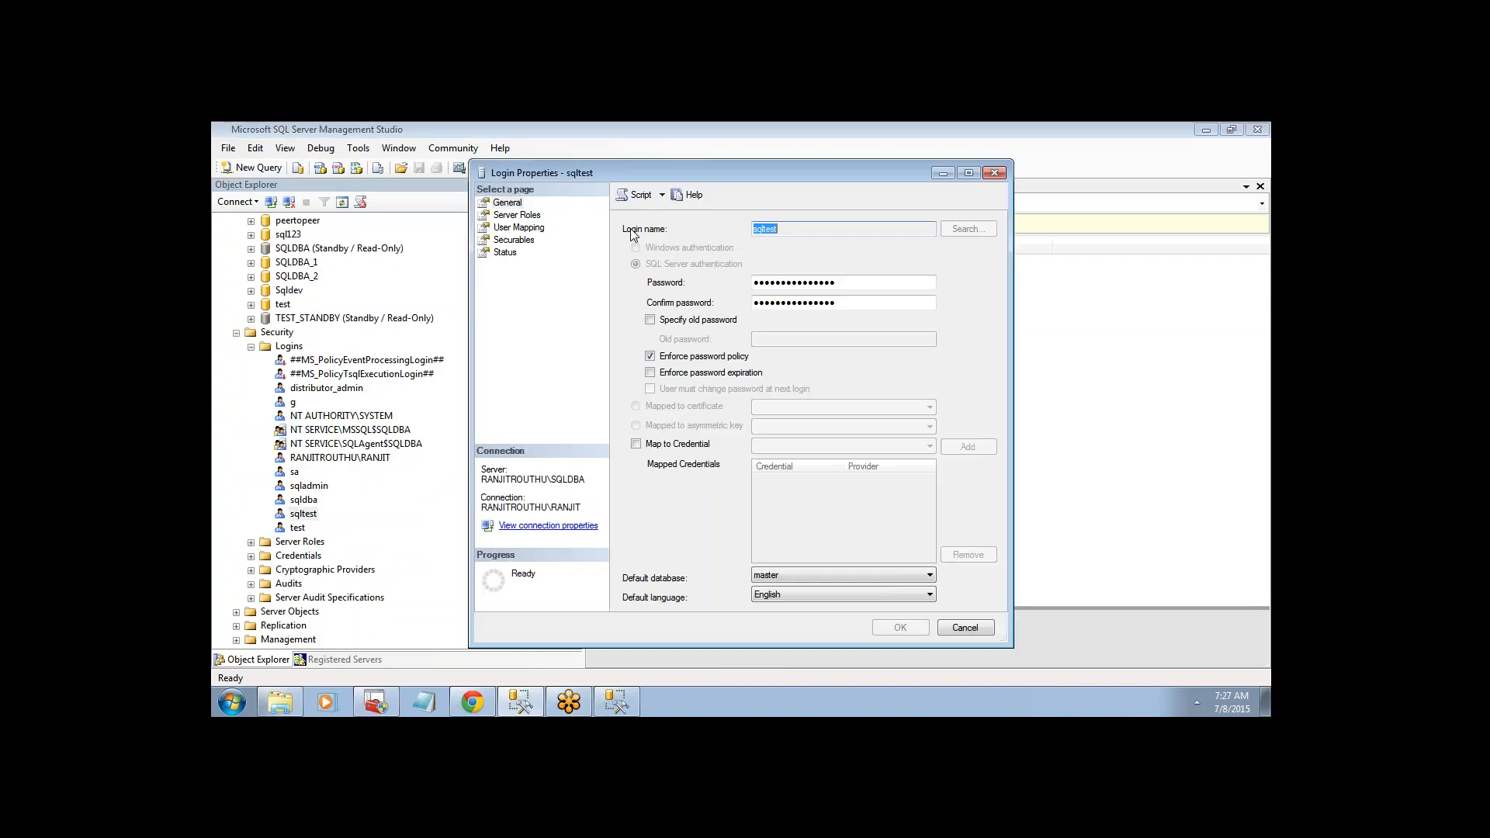
left_click(518, 228)
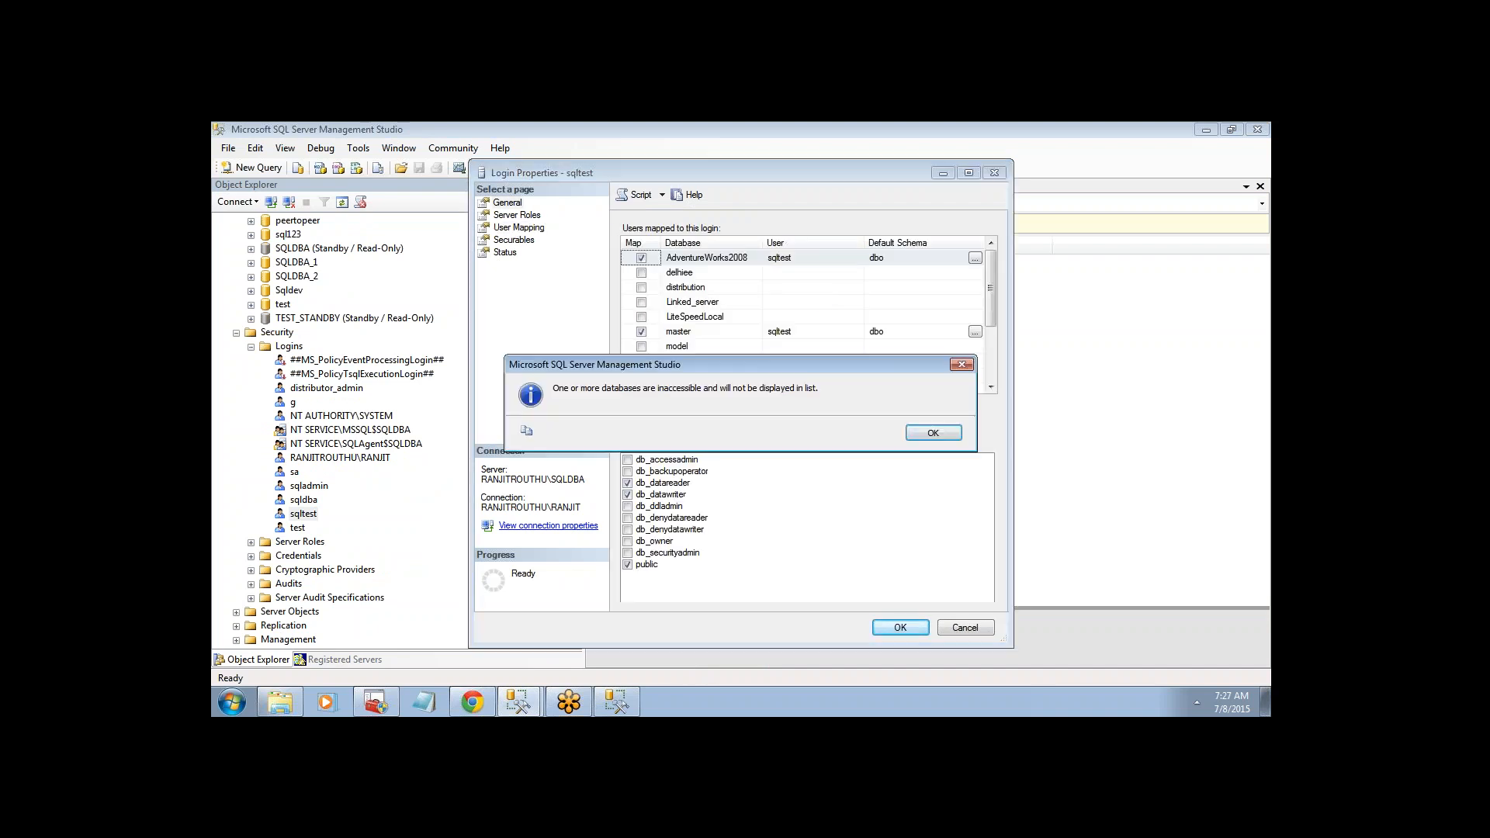
left_click(939, 433)
left_click(823, 264)
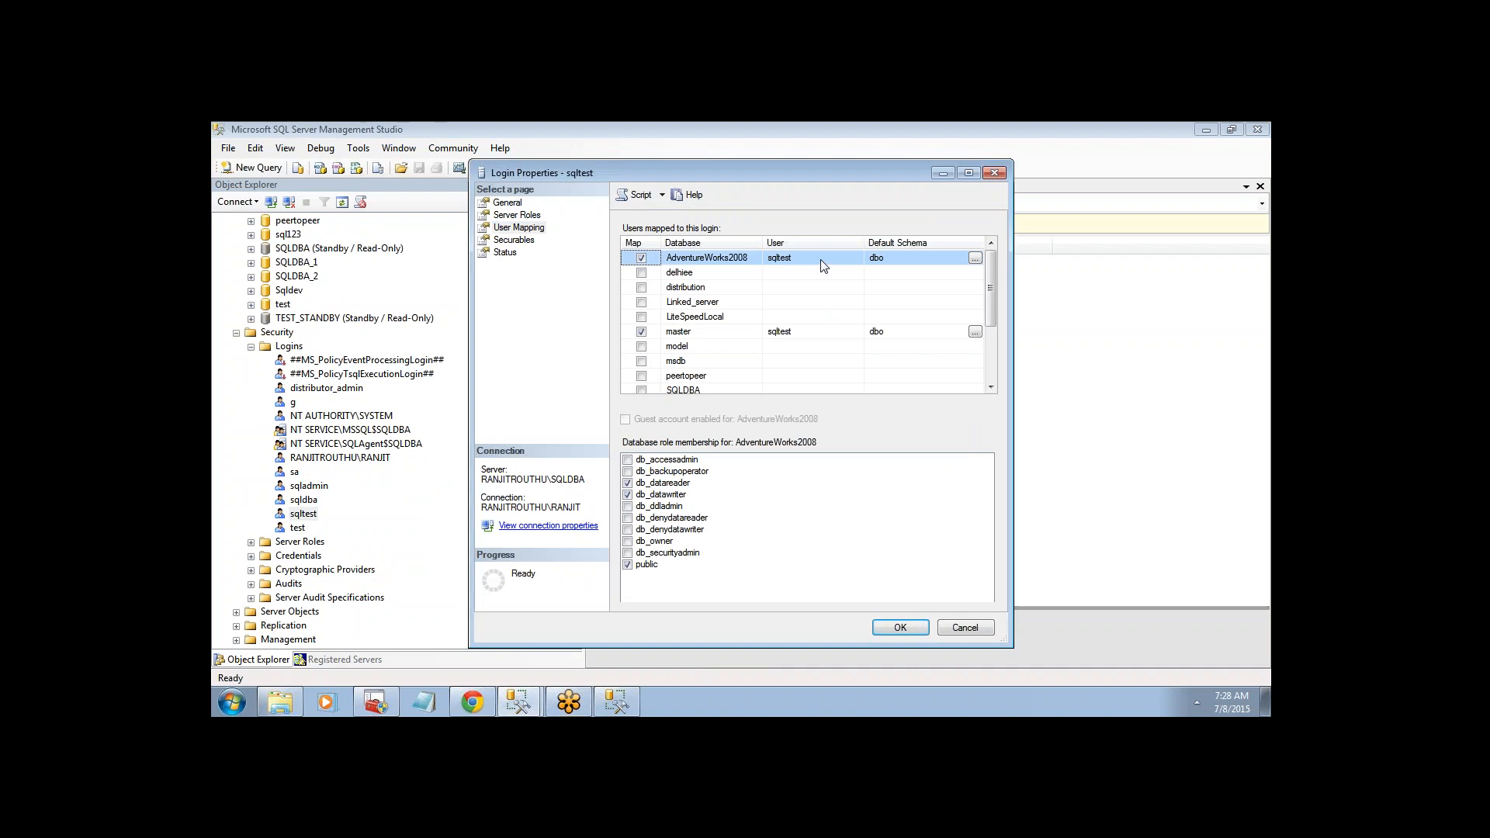
left_click(952, 626)
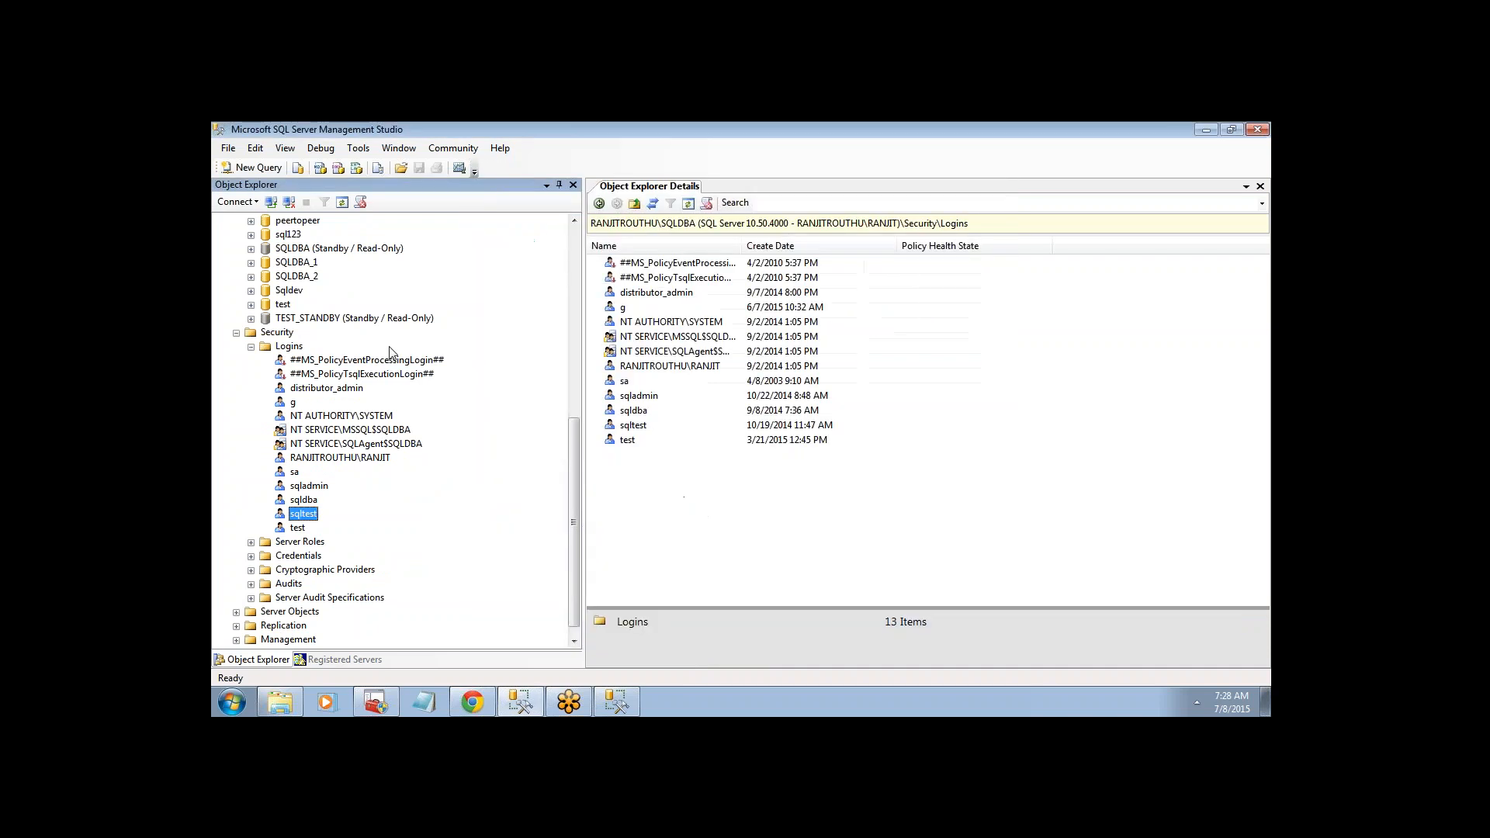
- Select the RANJITROUTHU\SQLNEW server again in Object Explorer
scroll(551, 248, "up", 10)
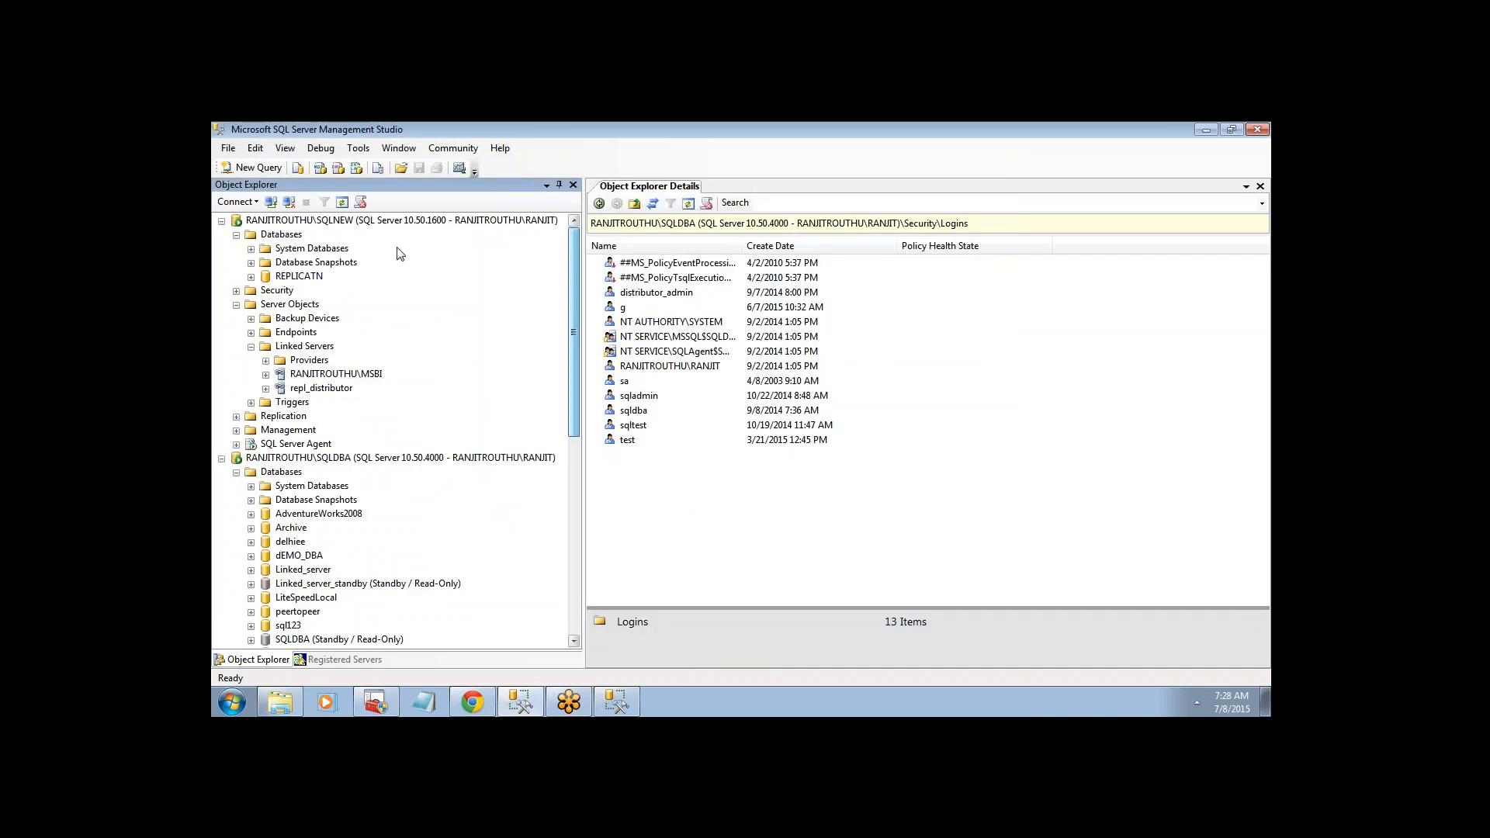
left_click(328, 220)
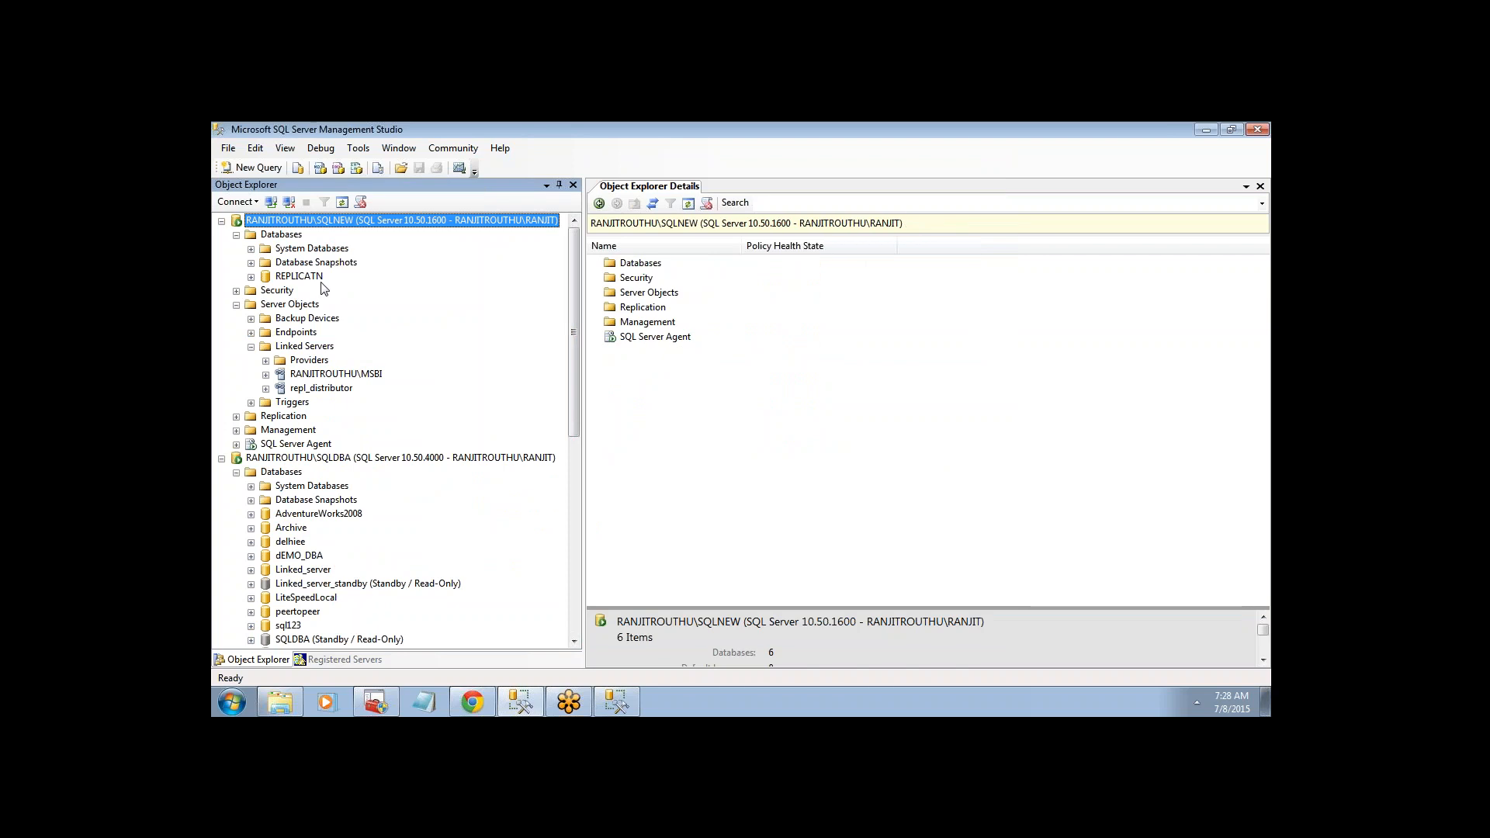
left_click(280, 702)
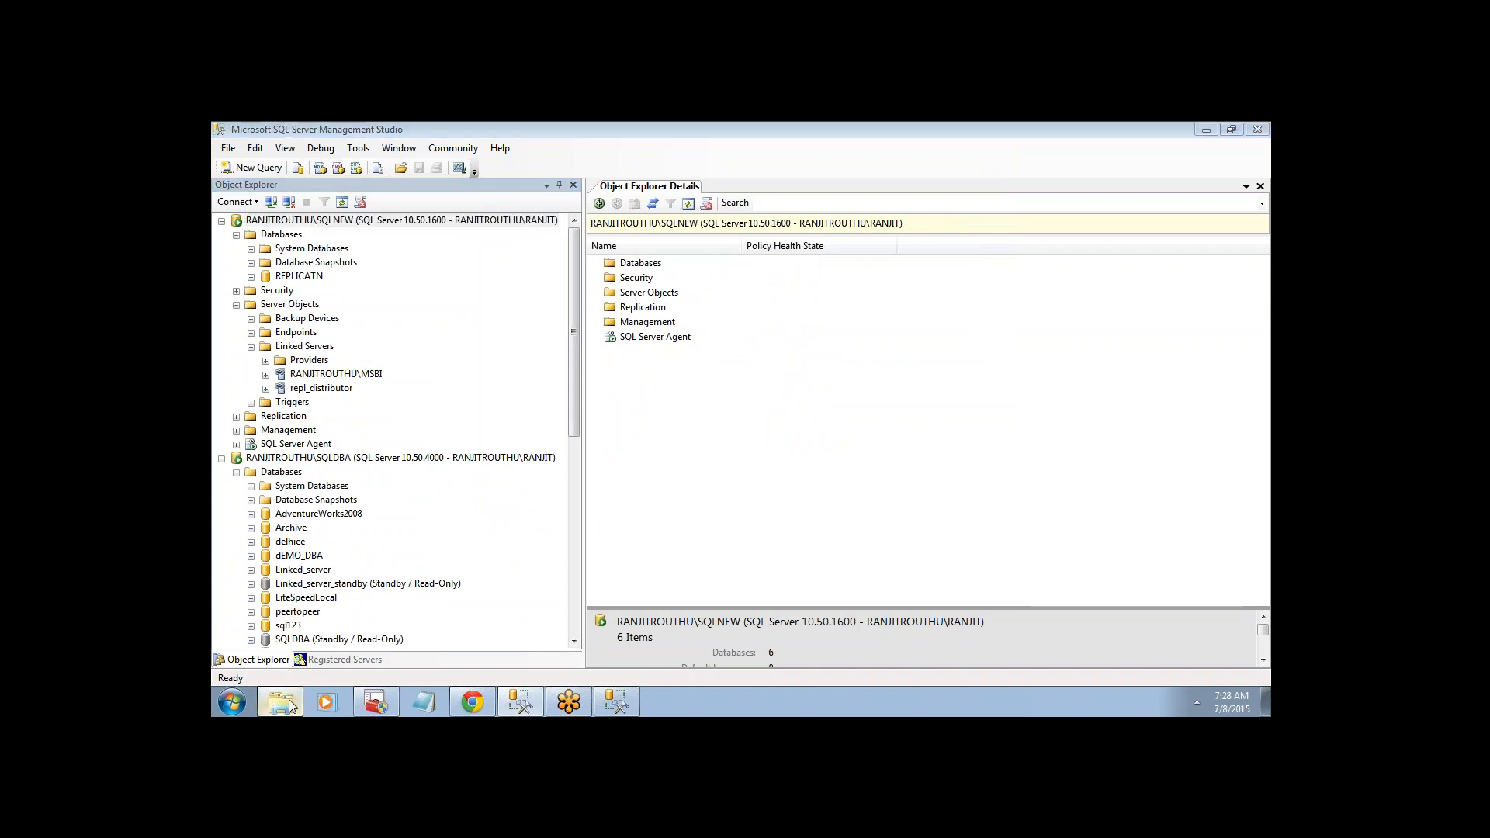
- Open Linked server config.sql from the MIGRATION folder in maximized Notepad and read to the end
left_click(470, 375)
double_click(469, 384)
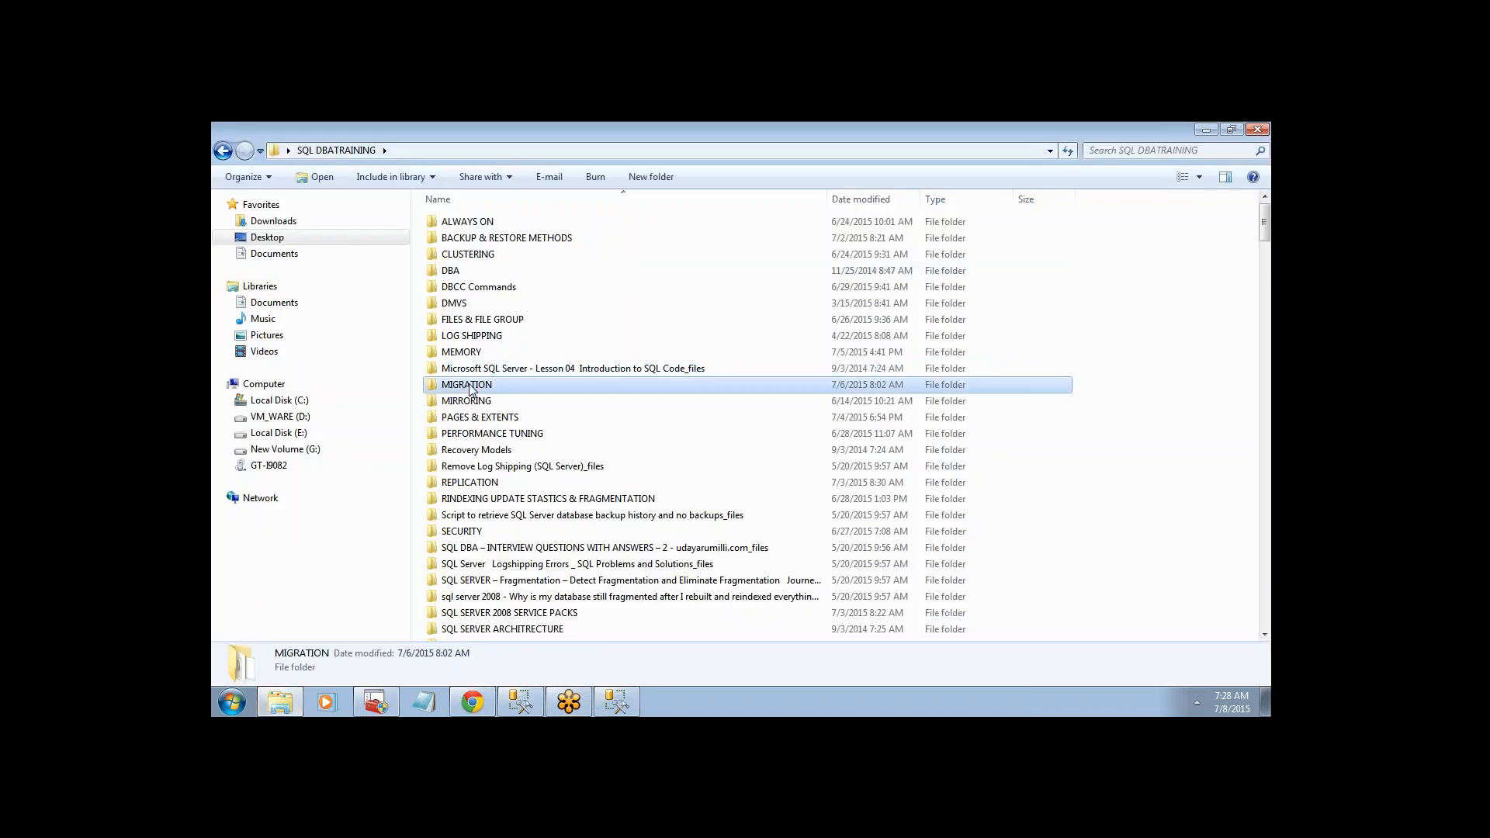
double_click(508, 450)
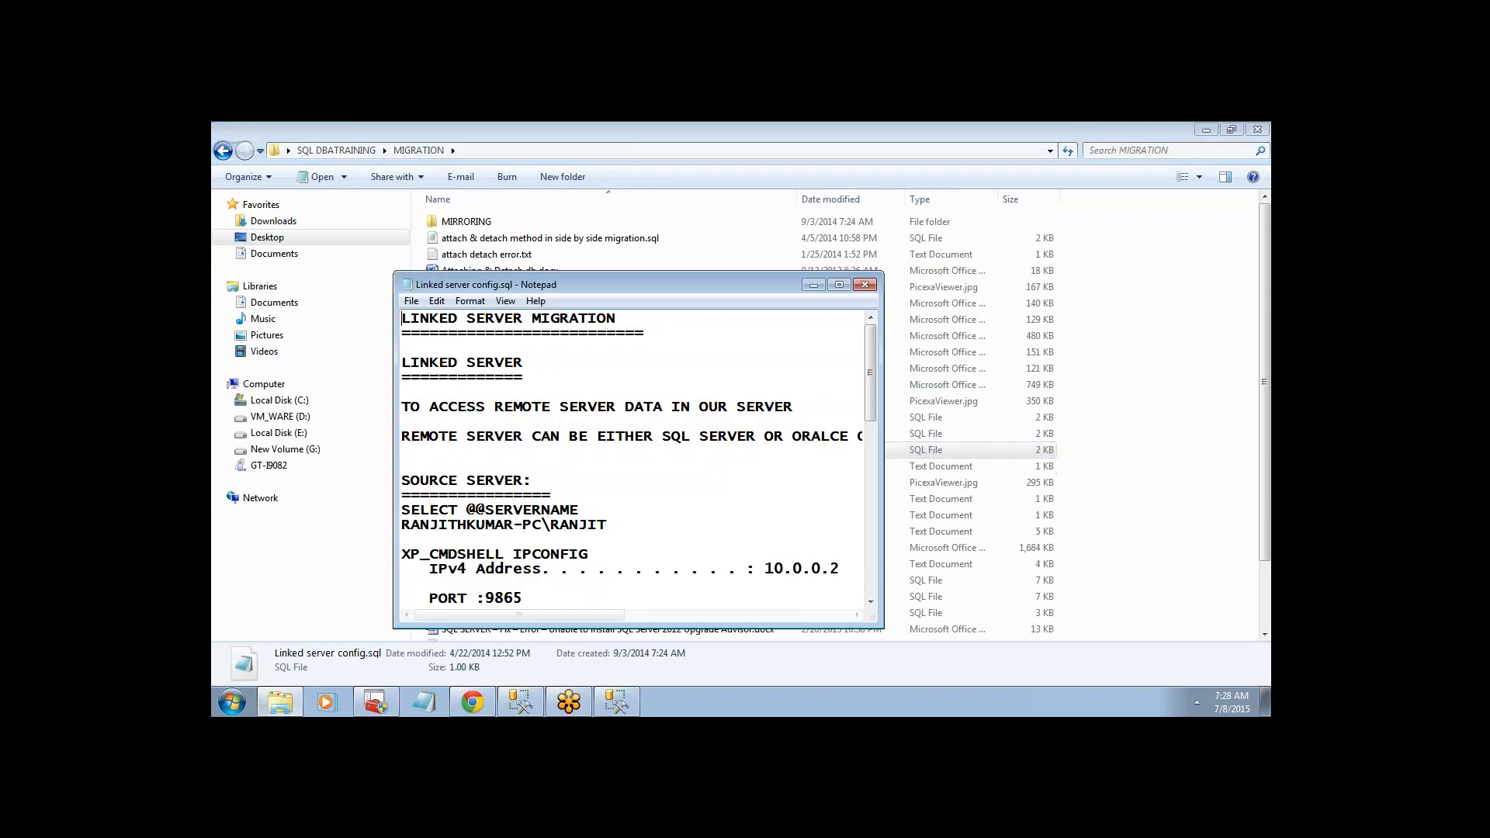
left_click(838, 285)
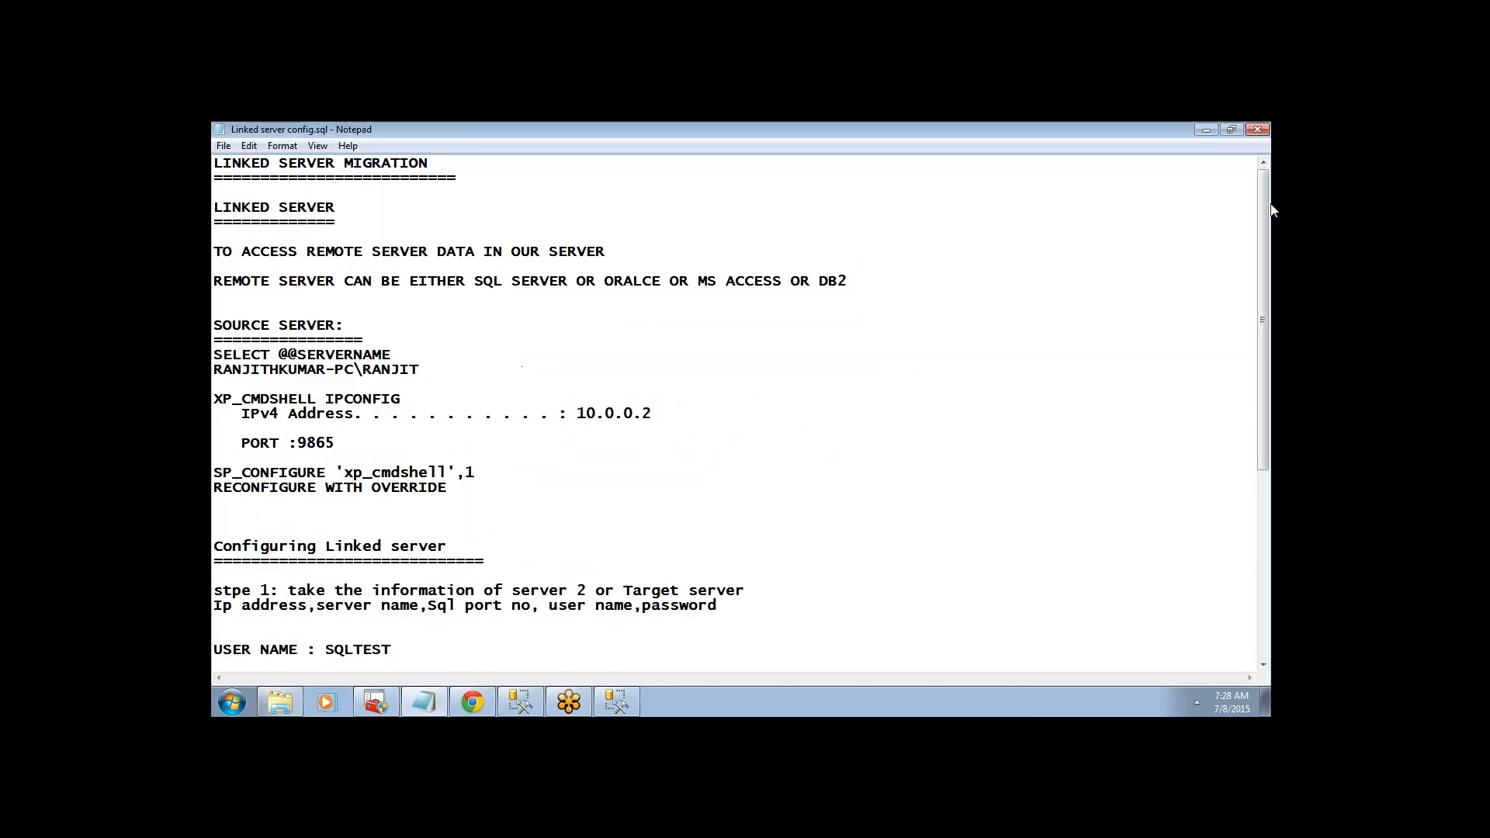
scroll(1271, 357, "down", 5)
scroll(1271, 357, "down", 2)
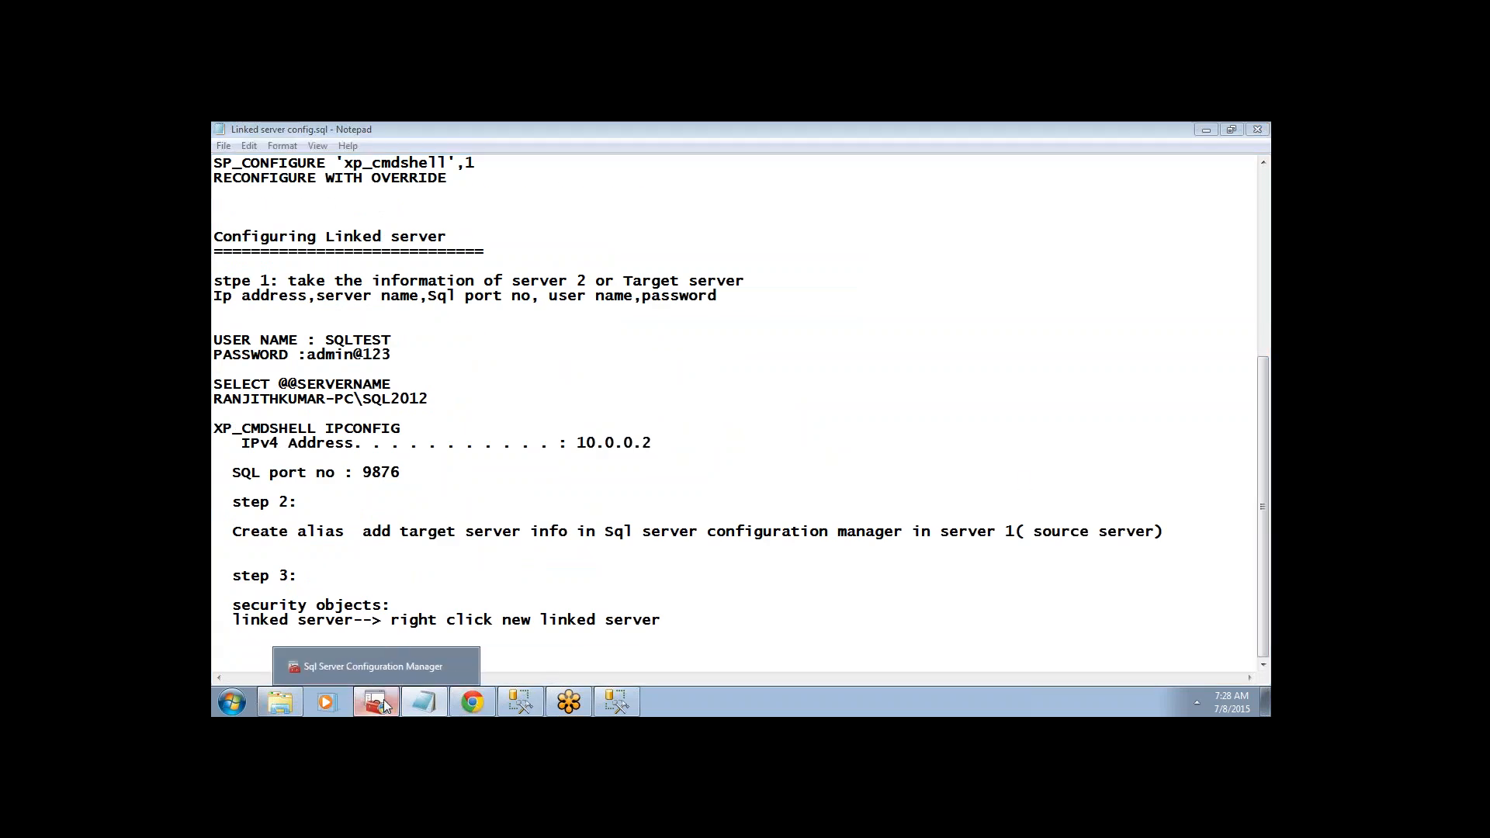
left_click(516, 704)
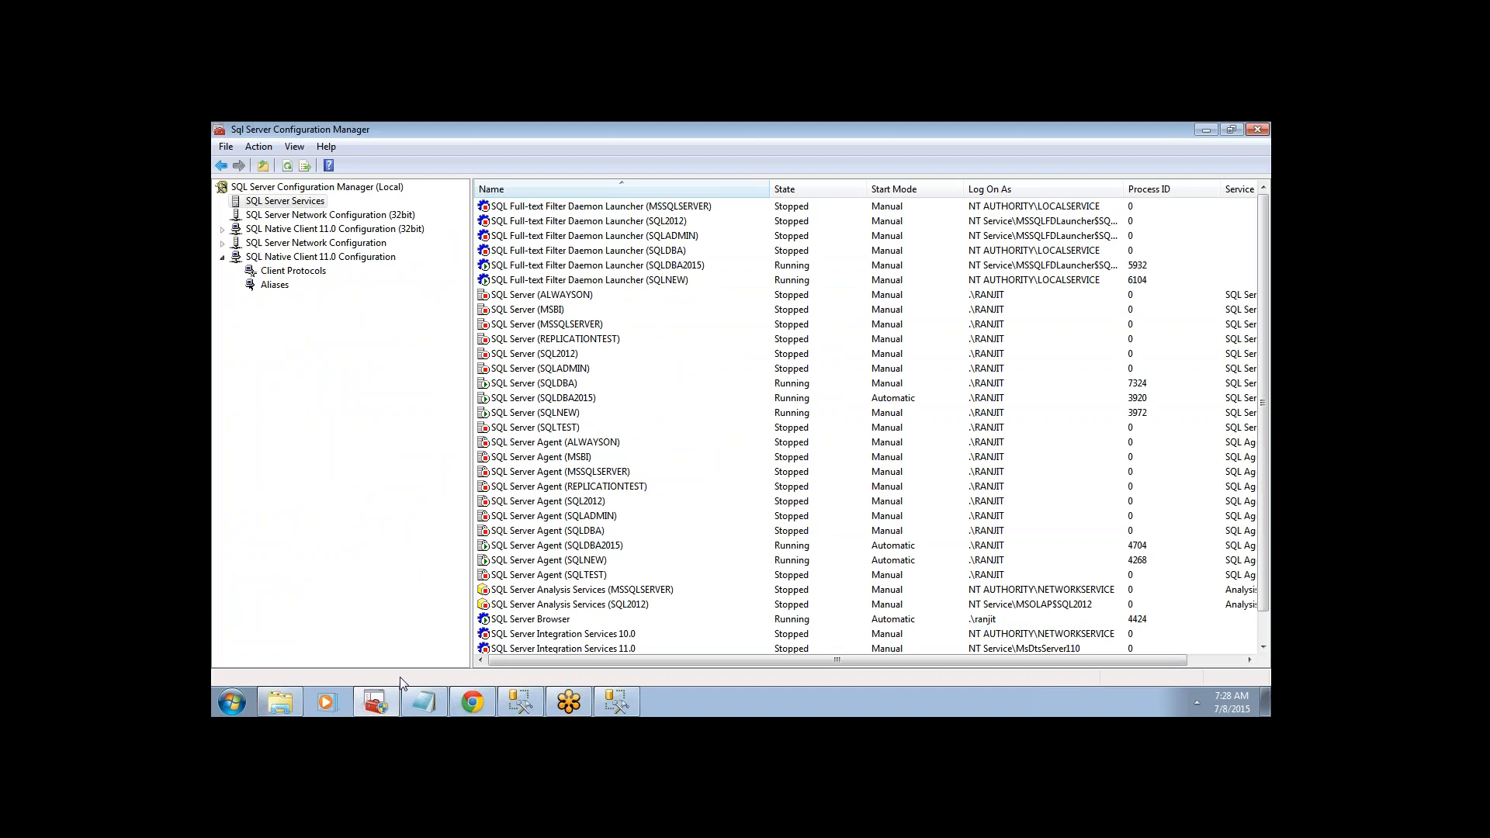
- In a new query, type 'step 1: collect the target server info'
left_click(520, 703)
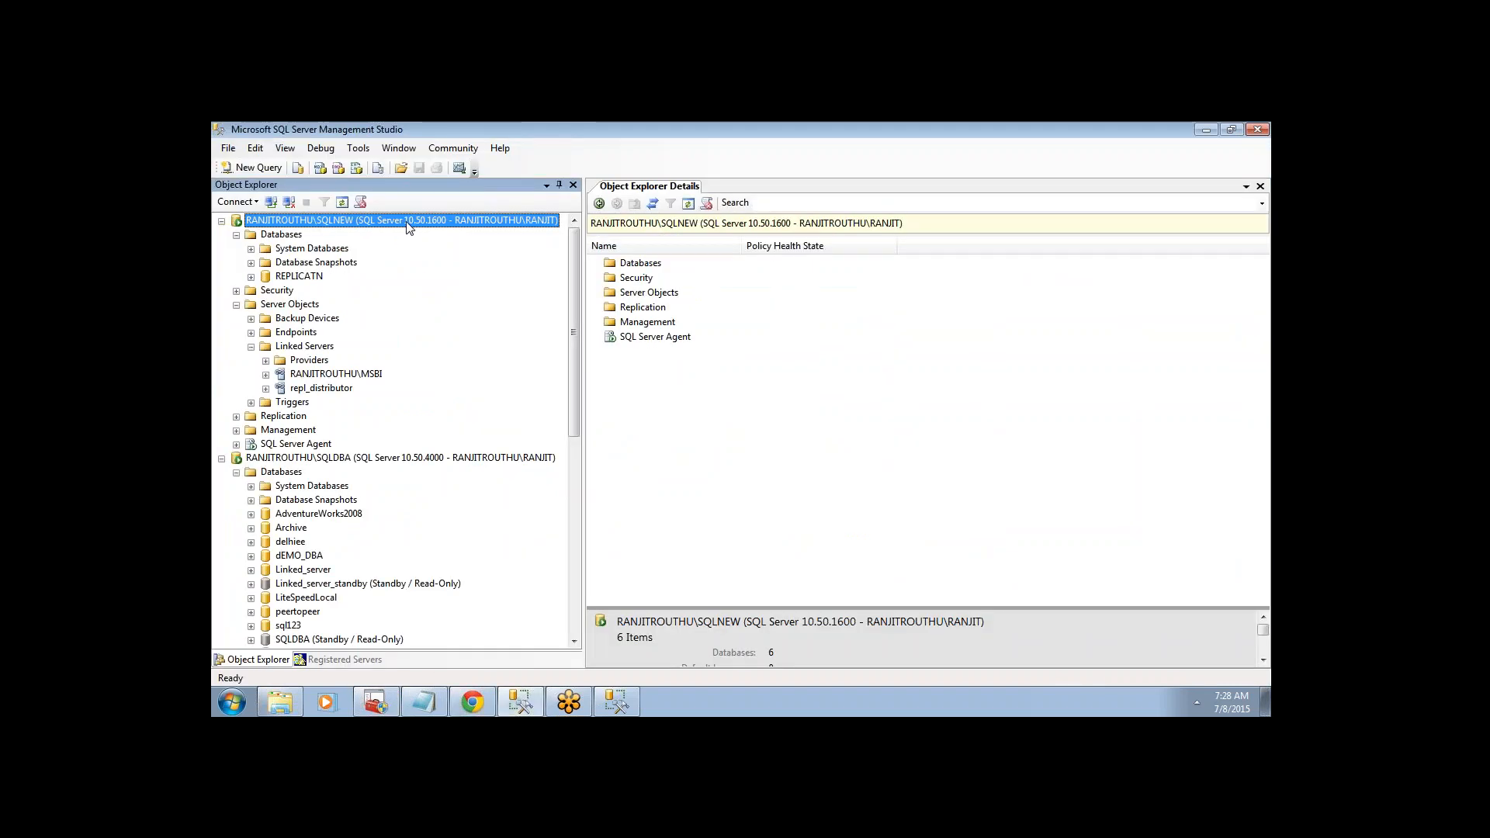
key("ctrl+n")
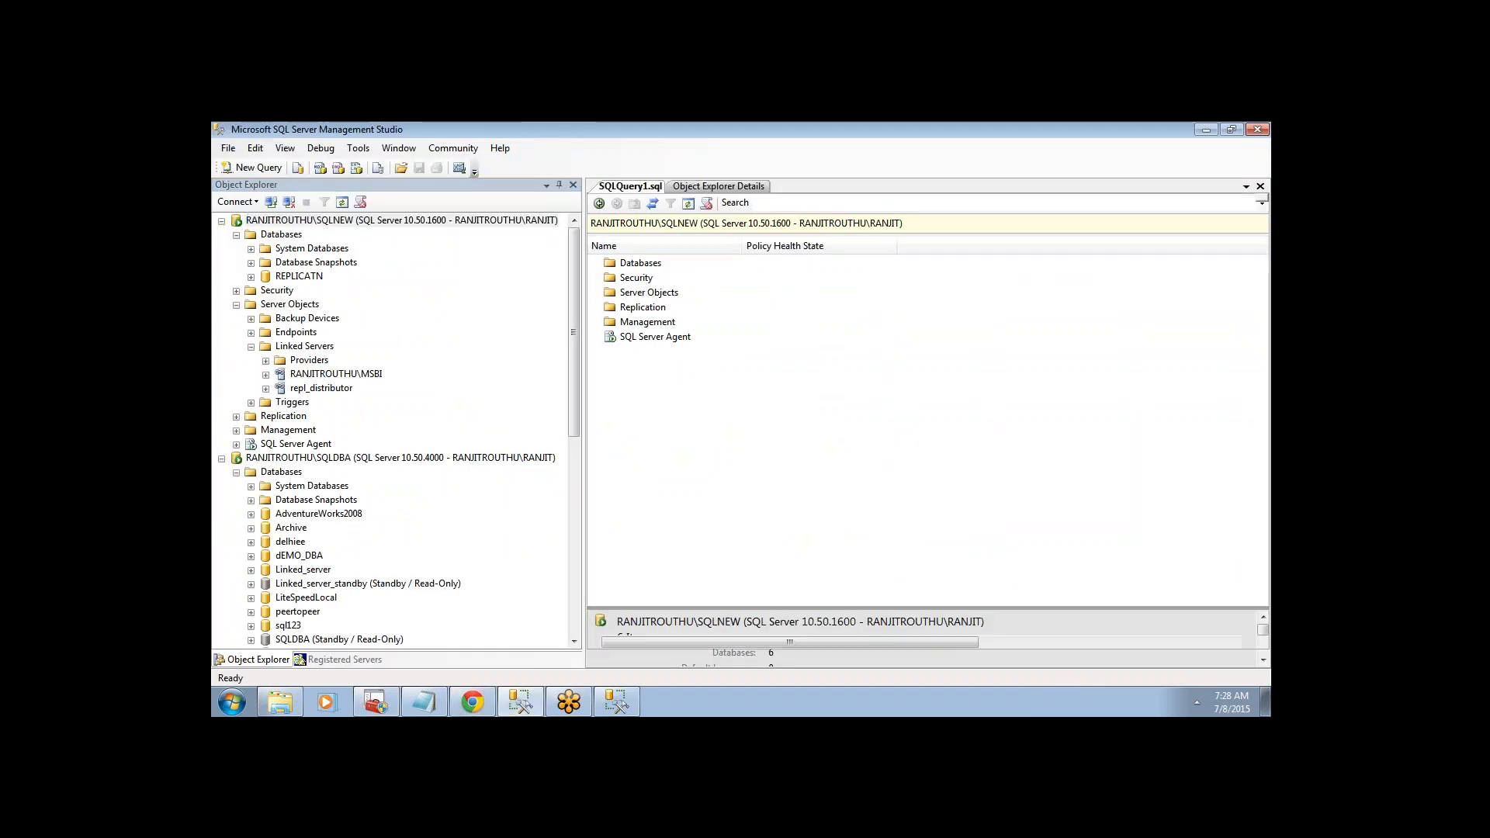
type("ste")
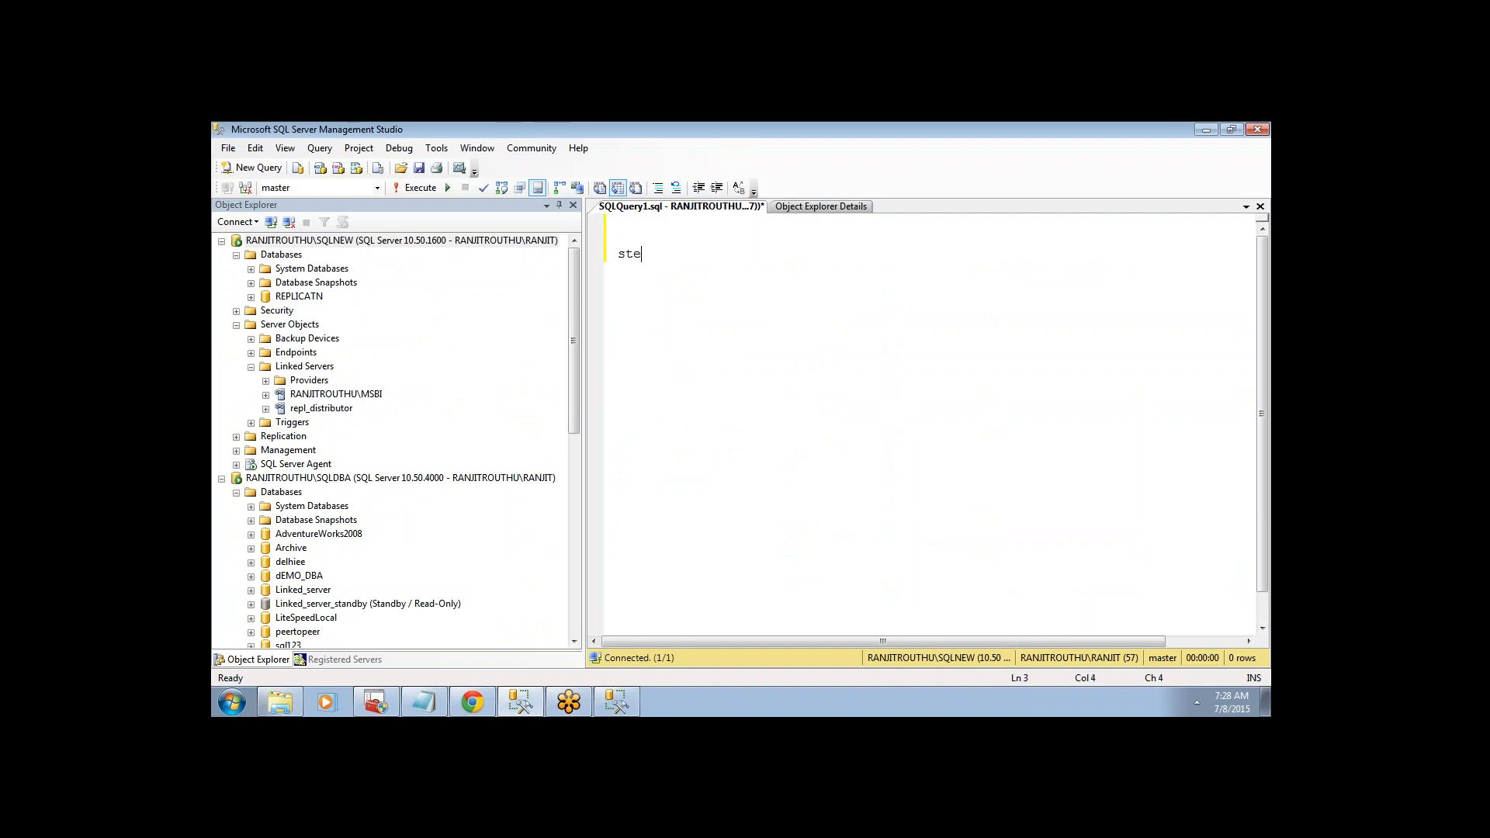
type("p 1:   ")
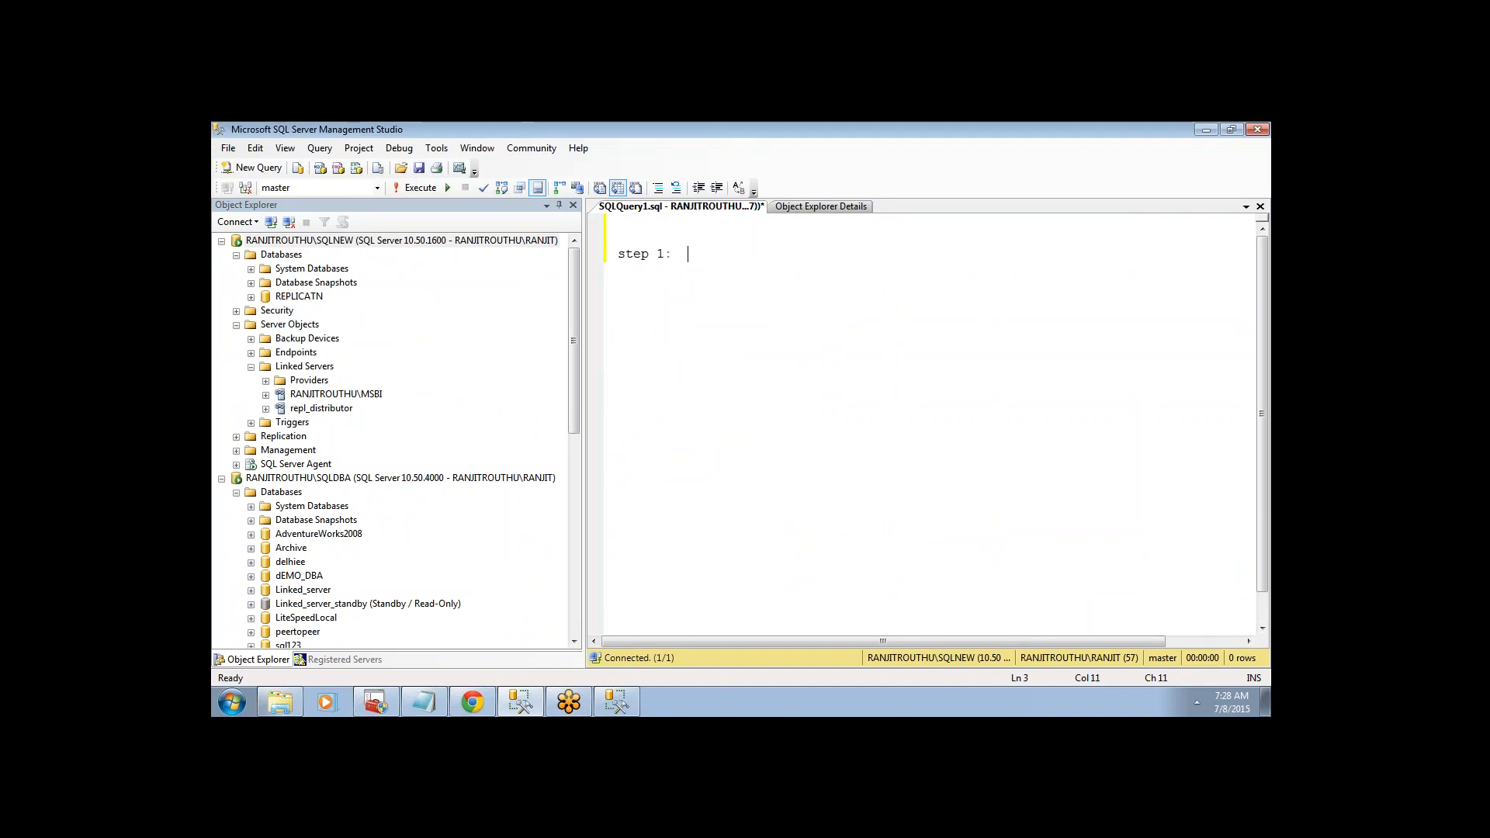
type("collect the t")
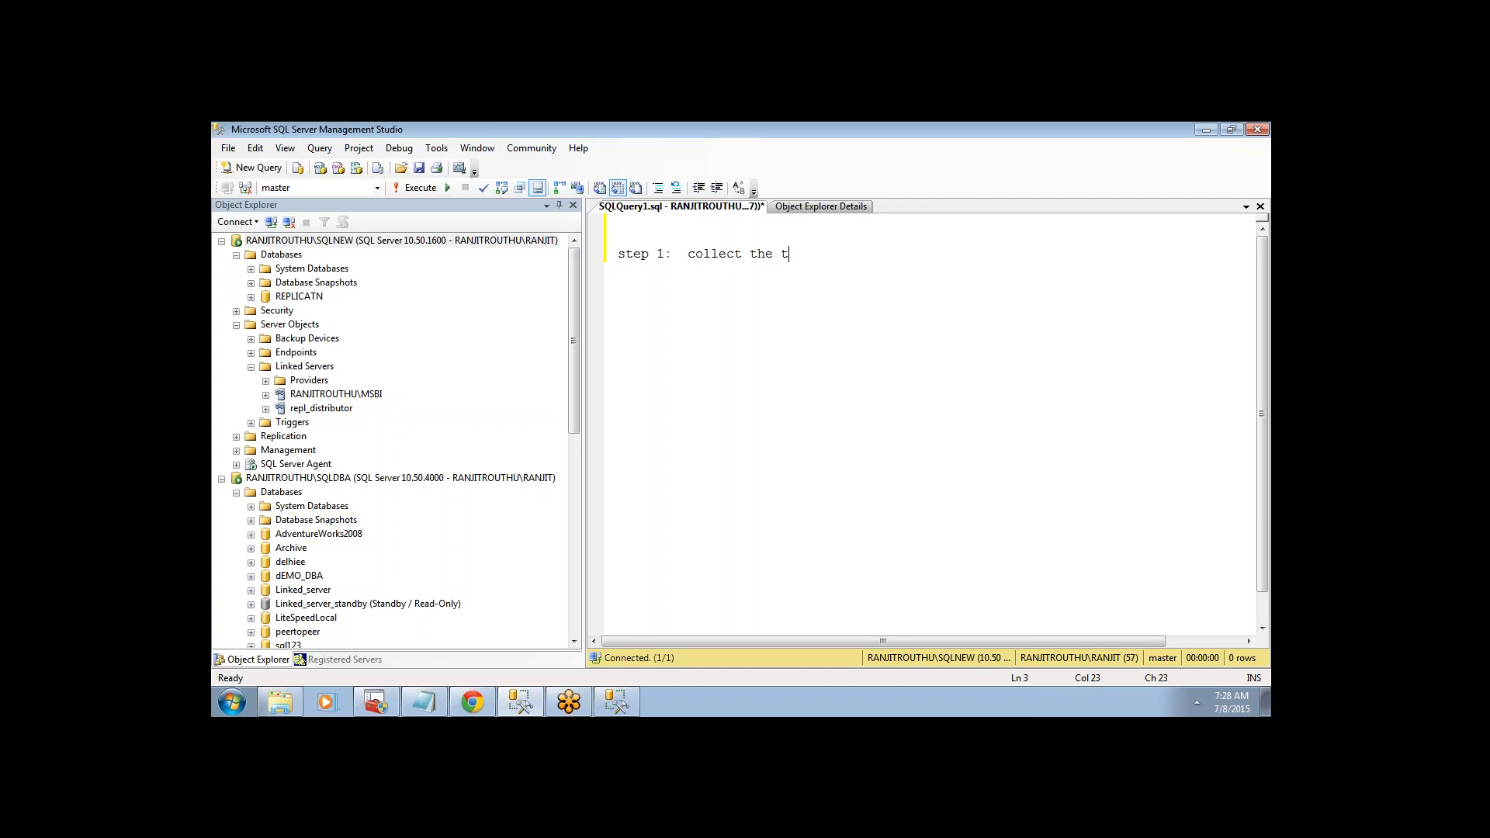
type("arge")
type("t server")
type(" info")
type(" in s")
key("BackSpace")
key("BackSpace")
key("Return")
key("Return")
- Add notes 'step 2: register target server info in source server config manager' and 'step 3: create the linked server in source server'
type("step 2:")
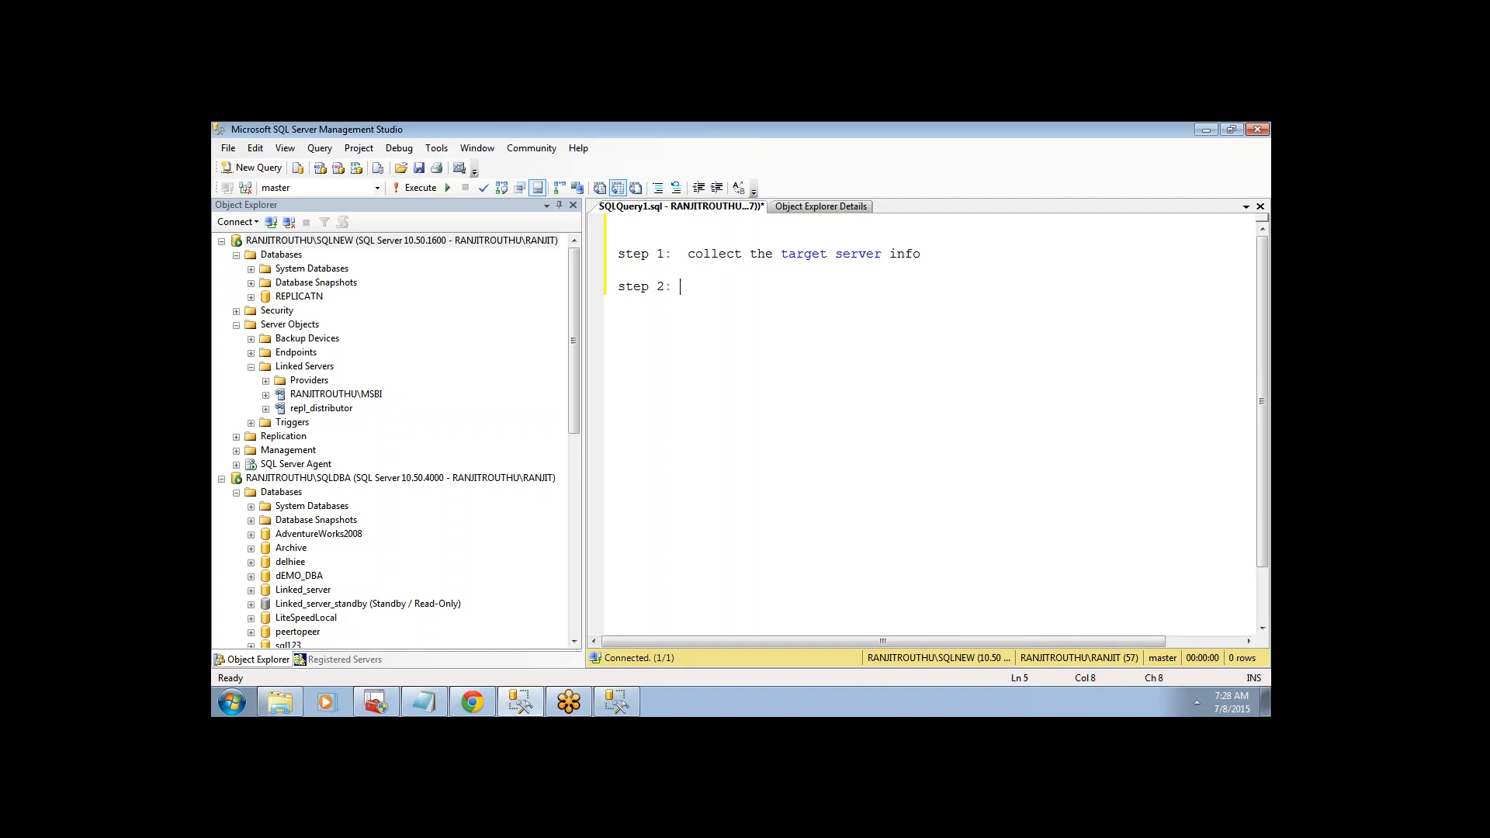
type(" register target server info  n")
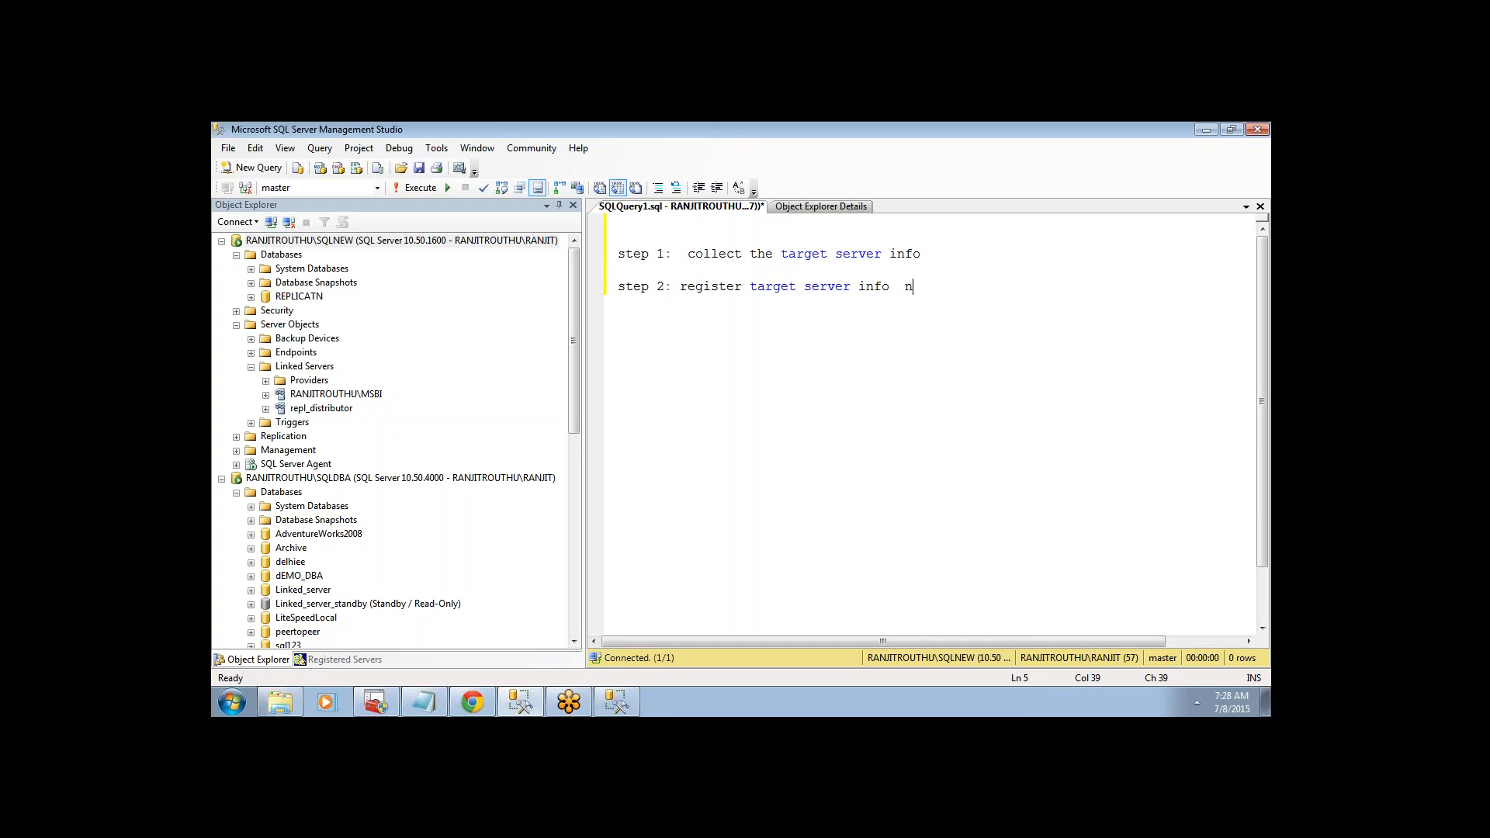
key("BackSpace")
type("in source server config manage")
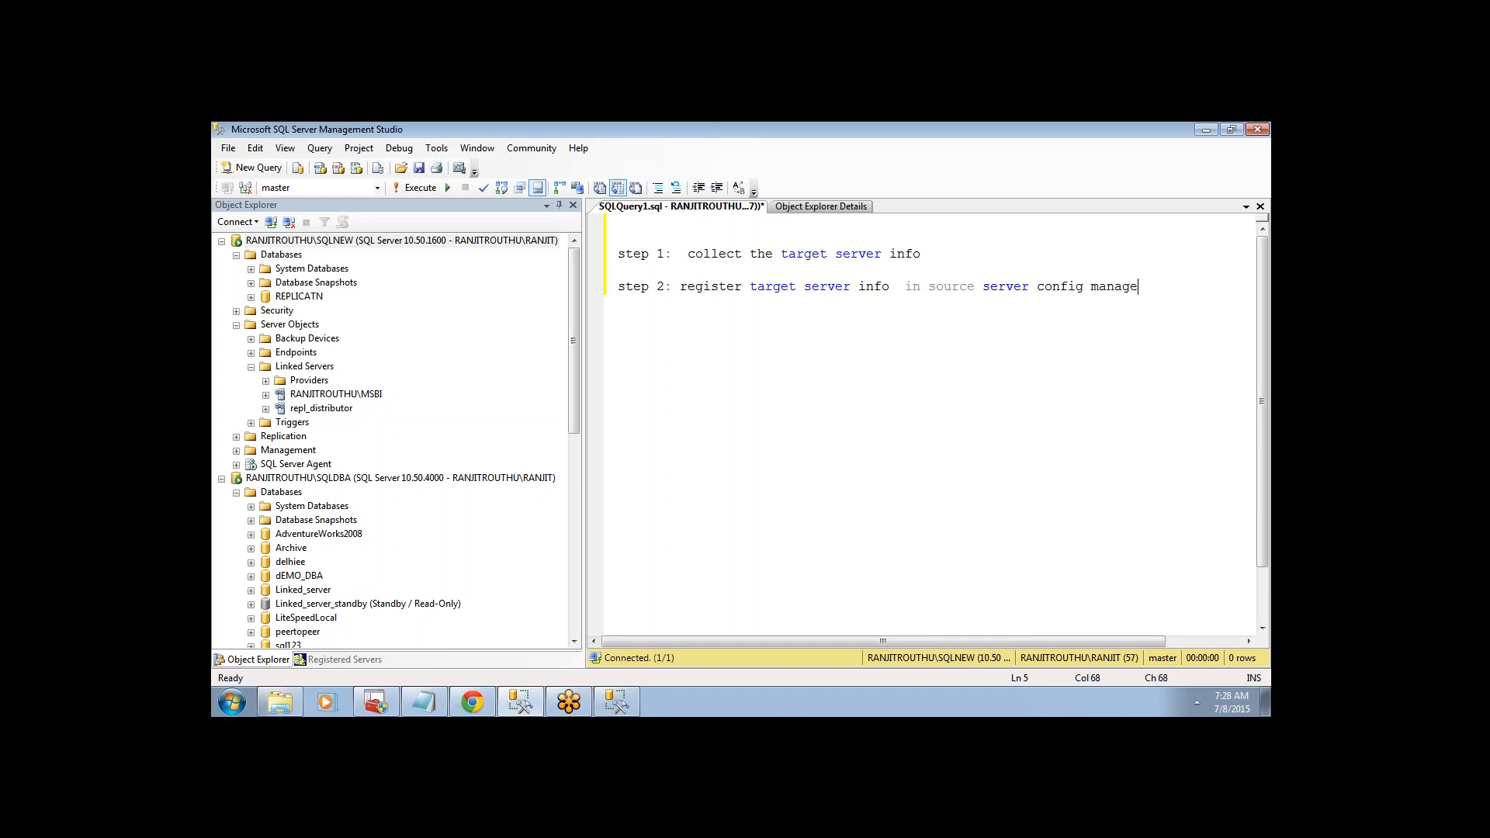
type("r")
key("Return")
key("Return")
key("Return")
type("step 3")
type("create ")
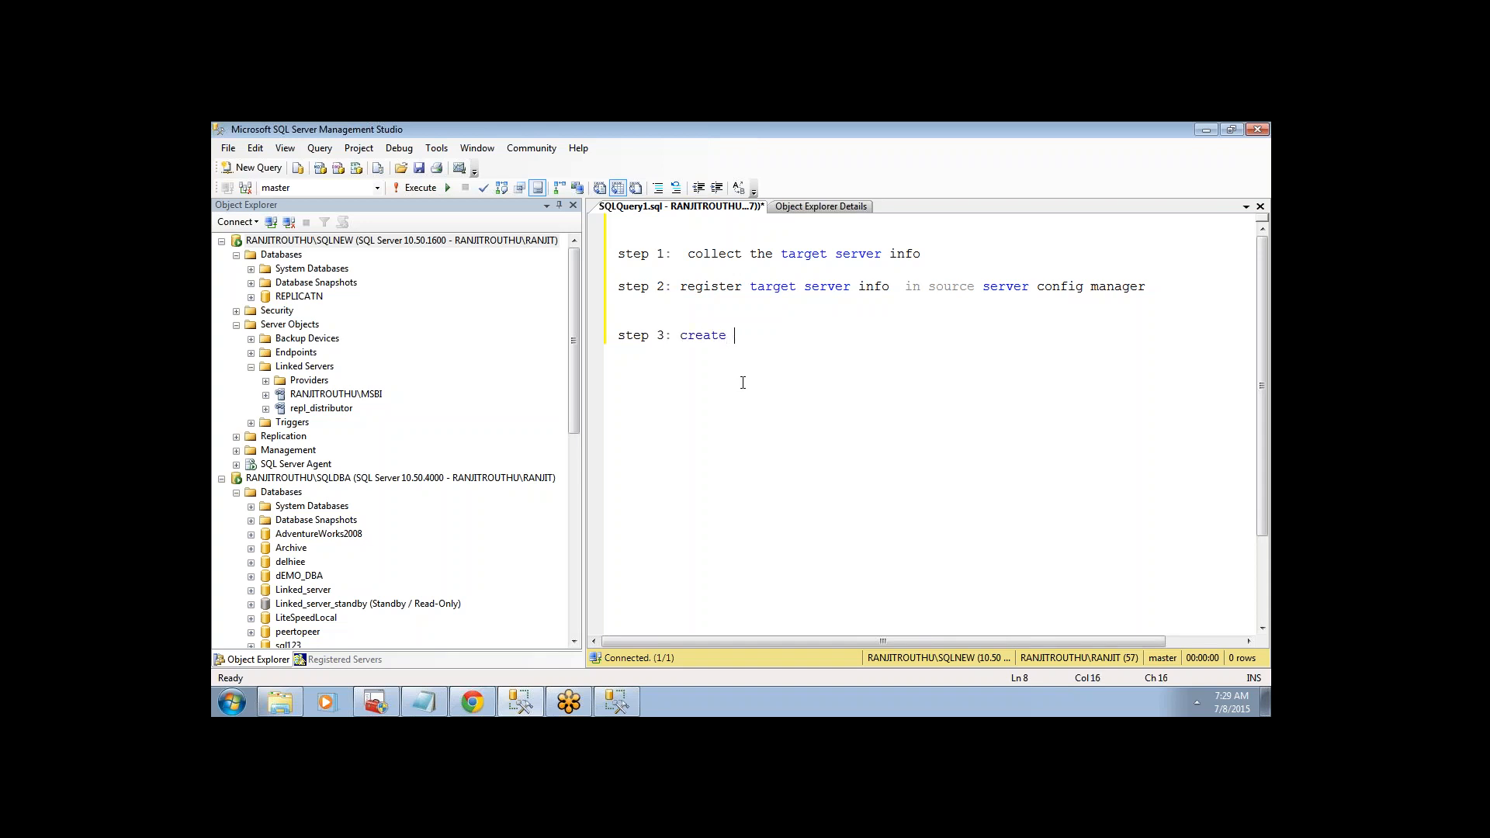
type("the linked server in source s")
key("BackSpace")
type("erver")
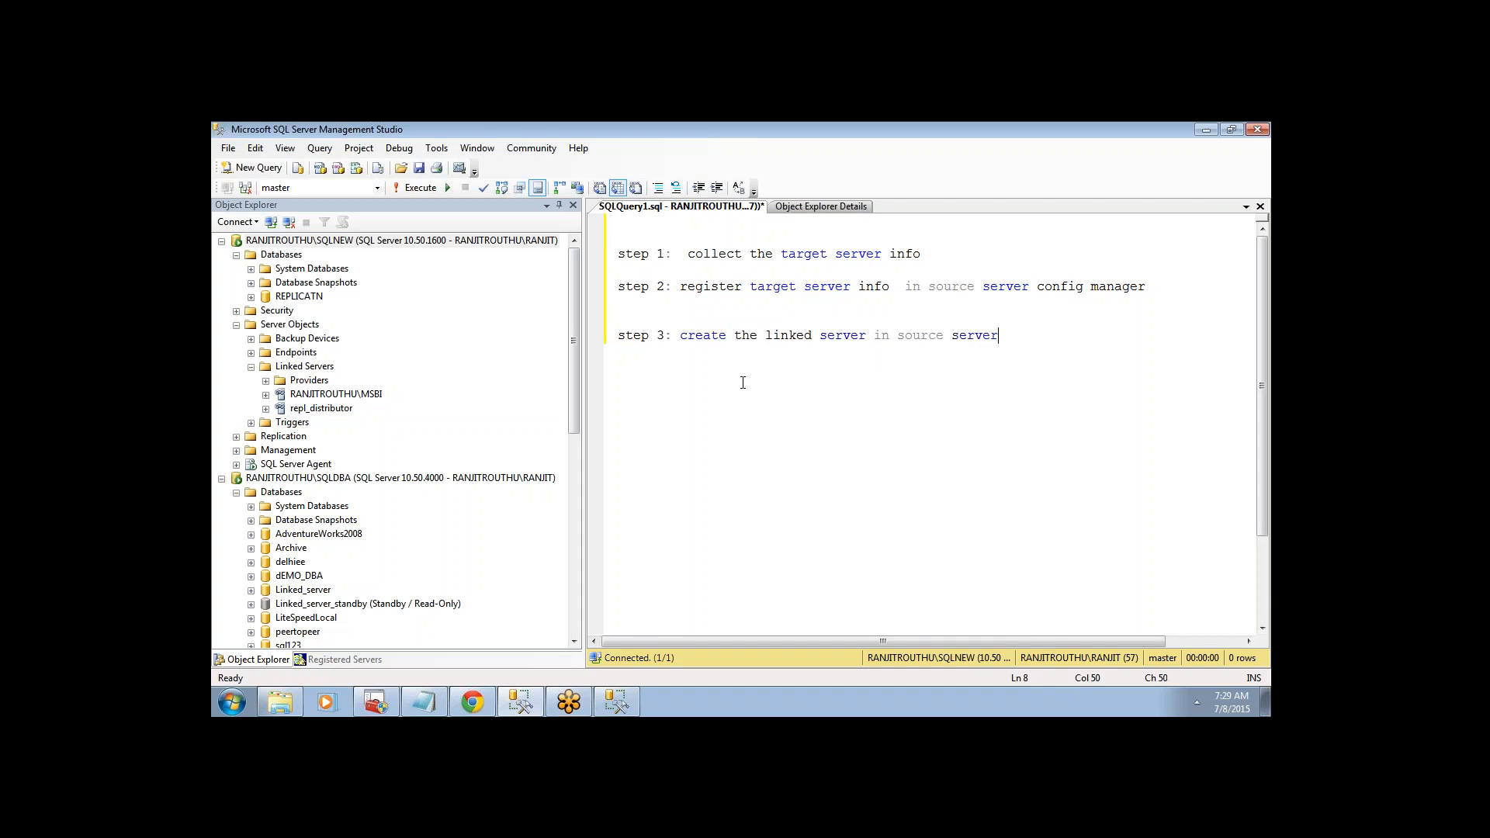
left_click(1147, 365)
key("Return")
key("Return")
left_click(236, 325)
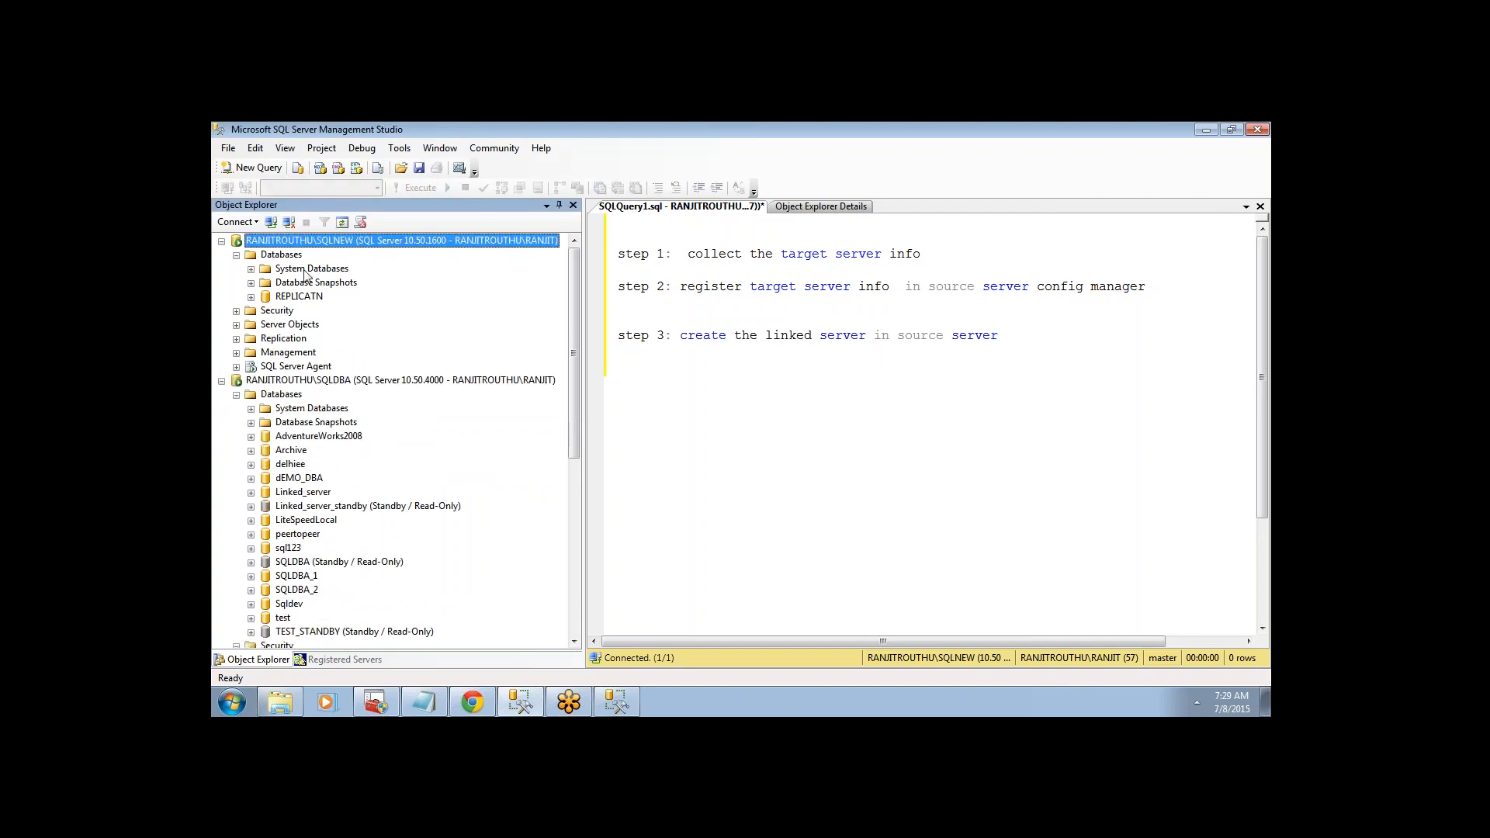
- Open New Linked Server from Server Objects > Linked Servers, then view aliases in Configuration Manager
left_click(236, 325)
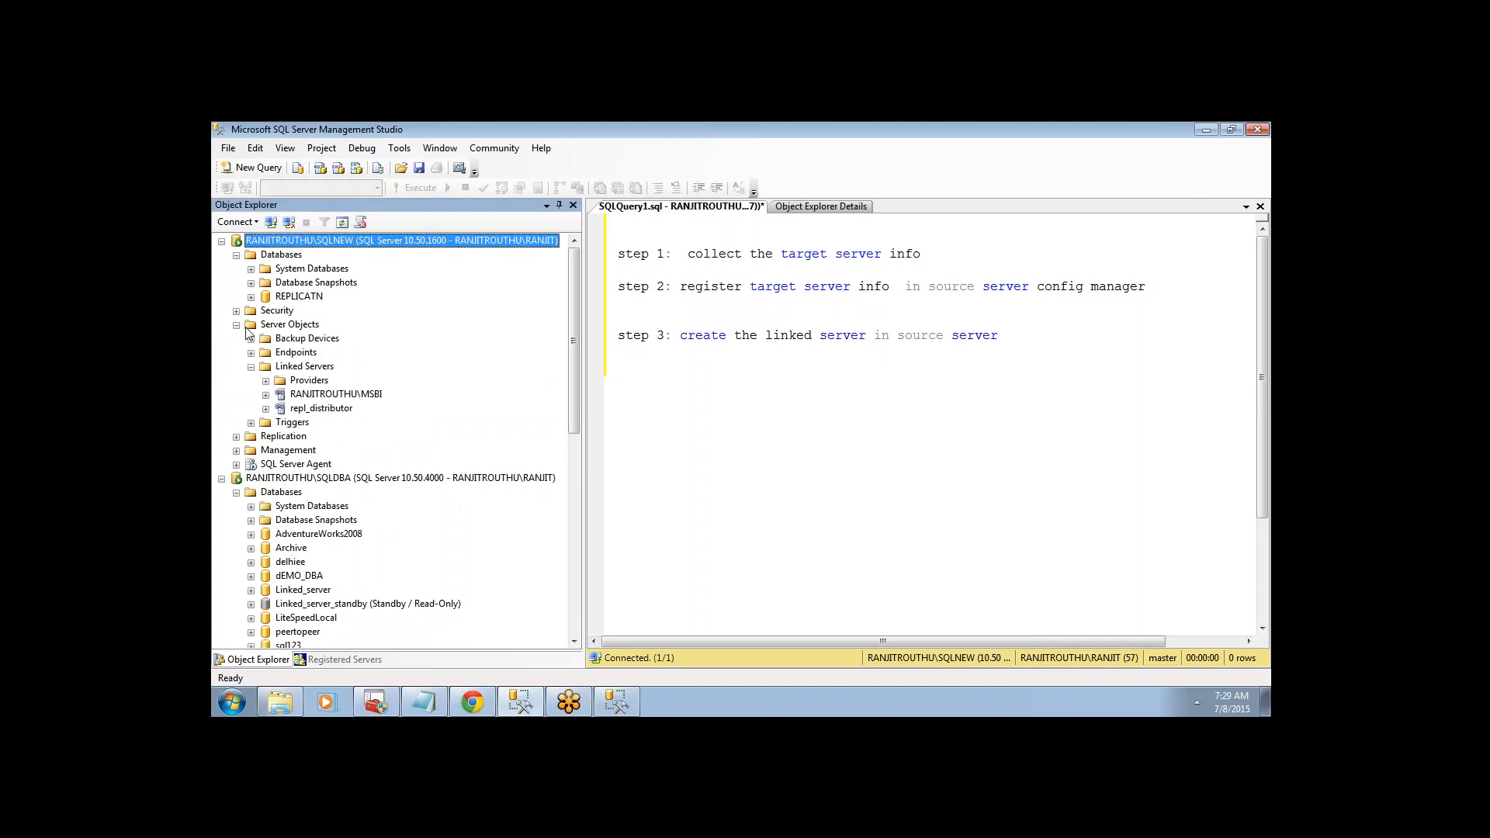
left_click(306, 367)
right_click(308, 370)
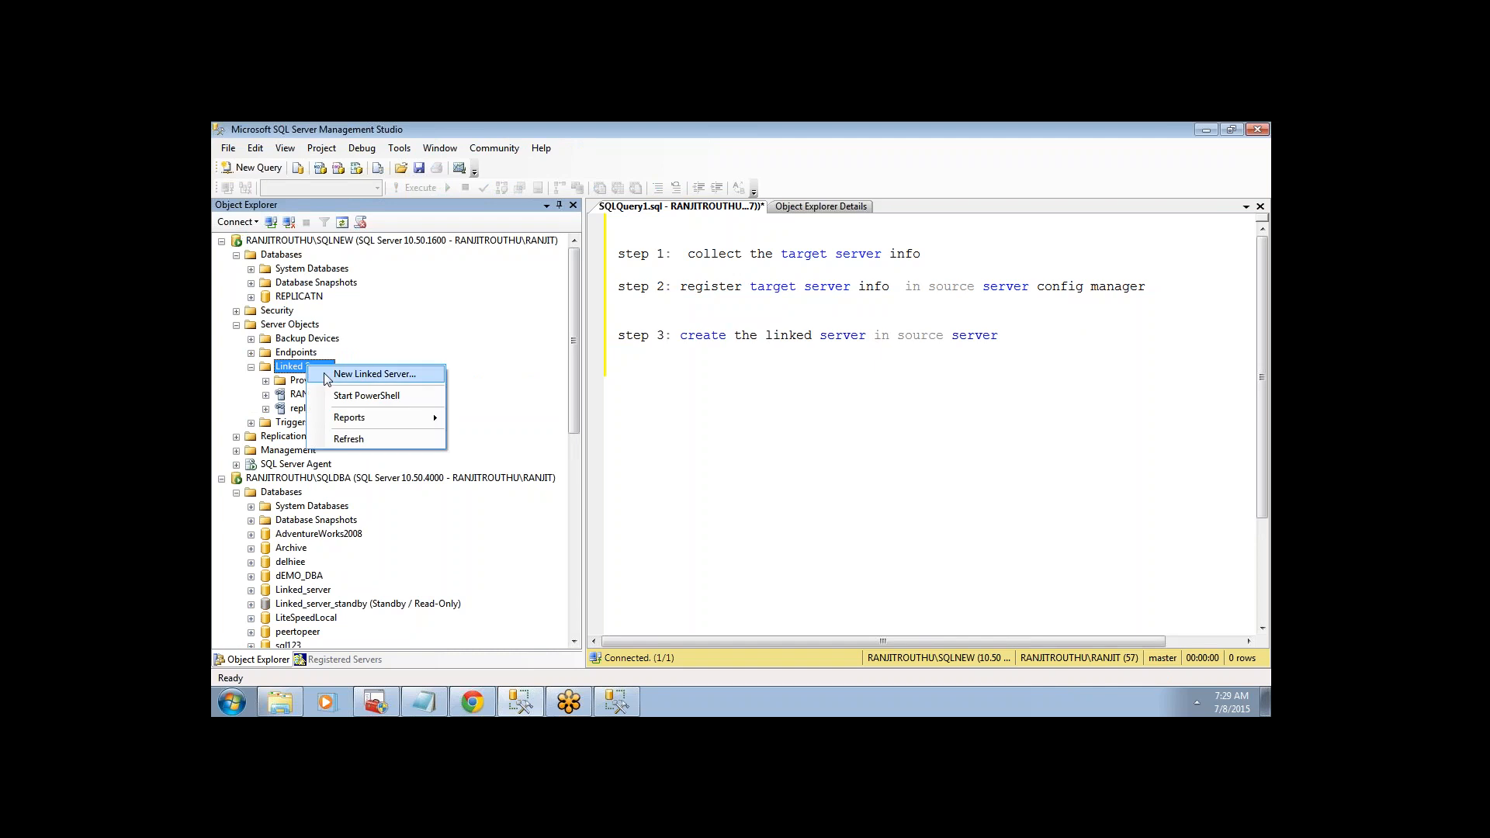
left_click(364, 374)
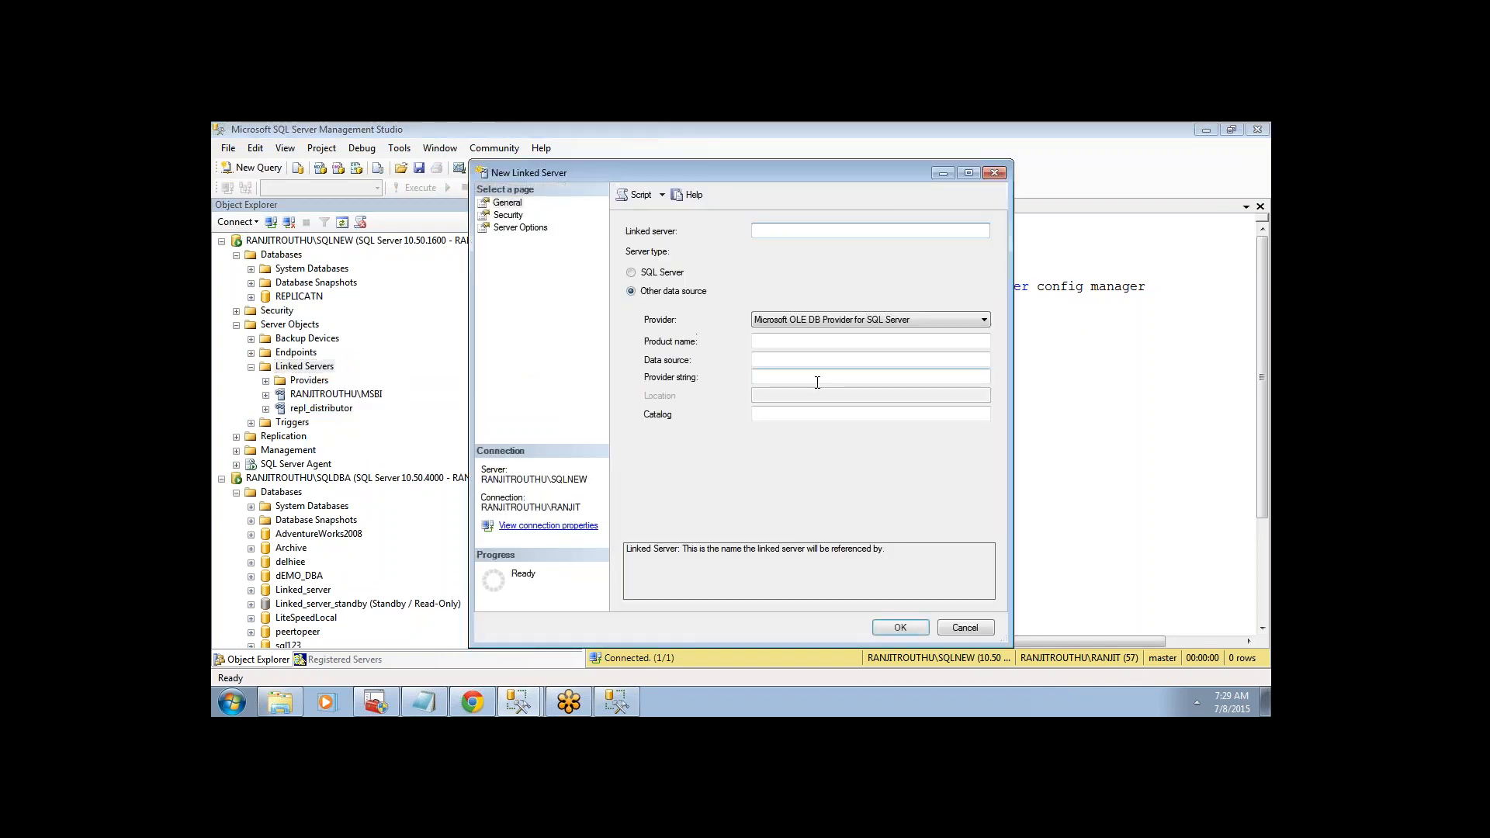
left_click(378, 703)
left_click(275, 285)
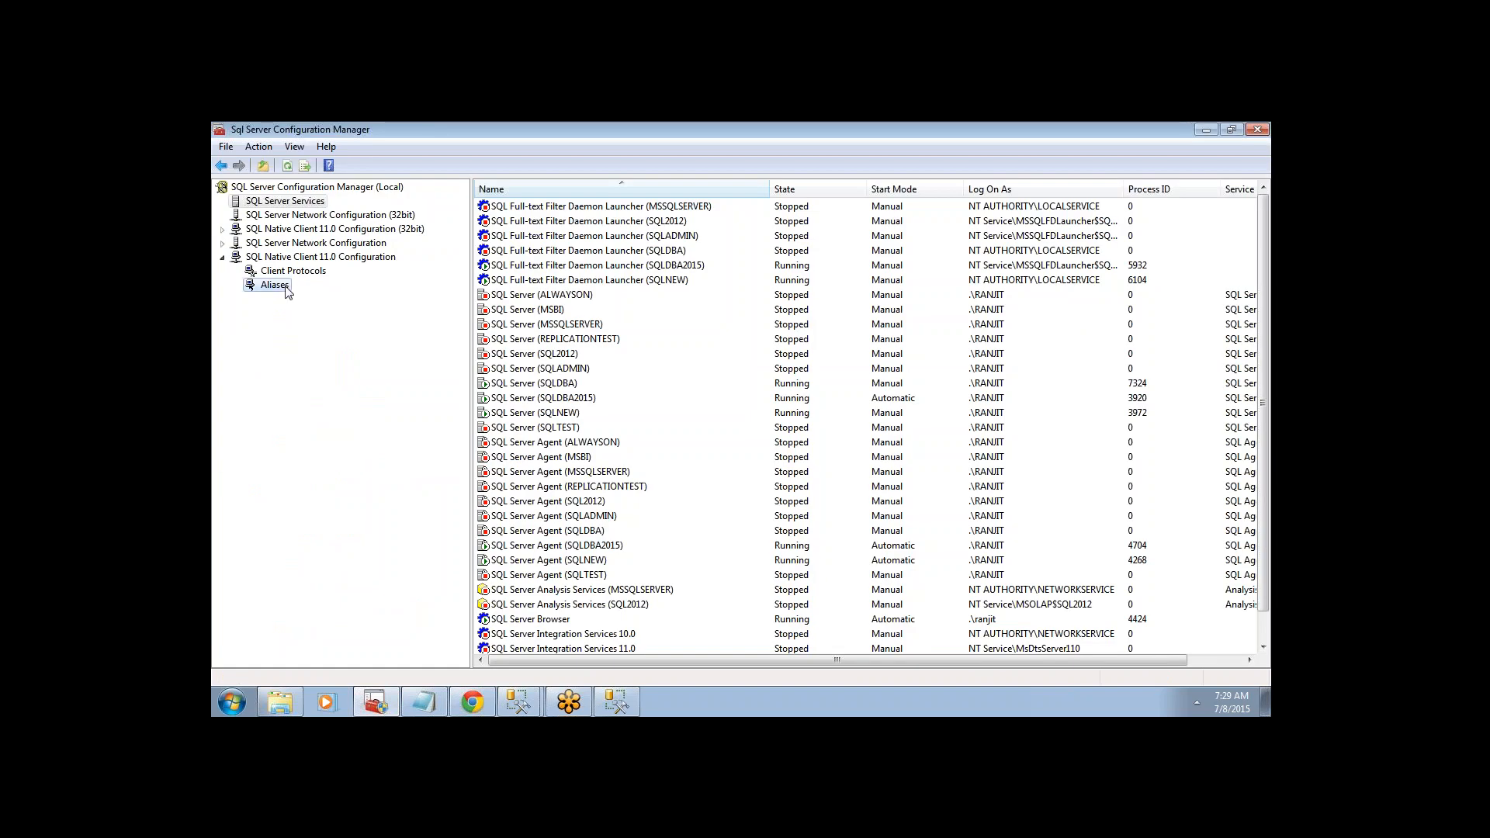
- Open the SQLDBA alias properties (10.0.0.2, port 4567) and copy its alias name
left_click(590, 237)
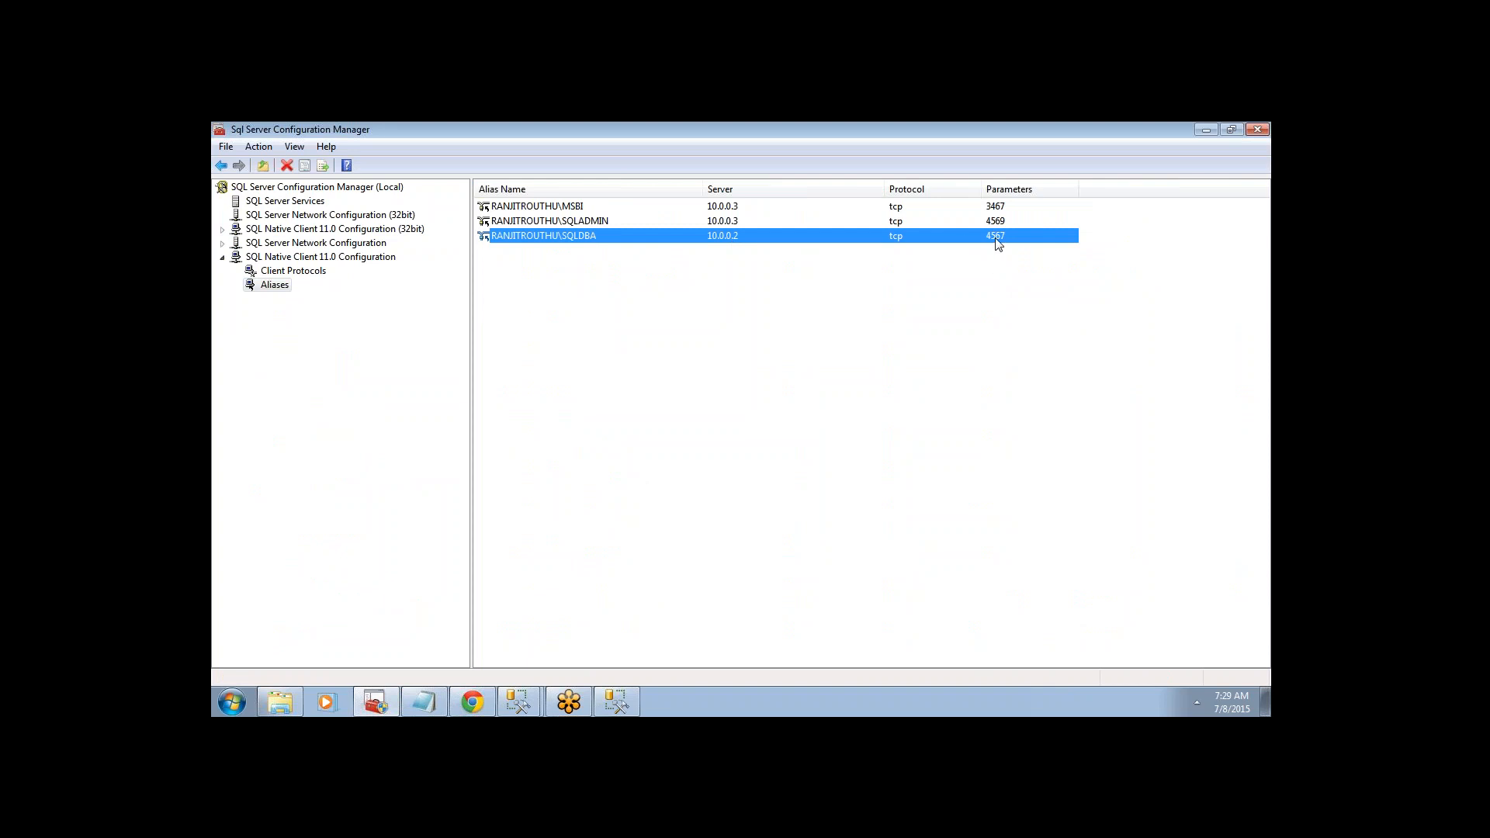
left_click(576, 248)
left_click(575, 240)
double_click(576, 245)
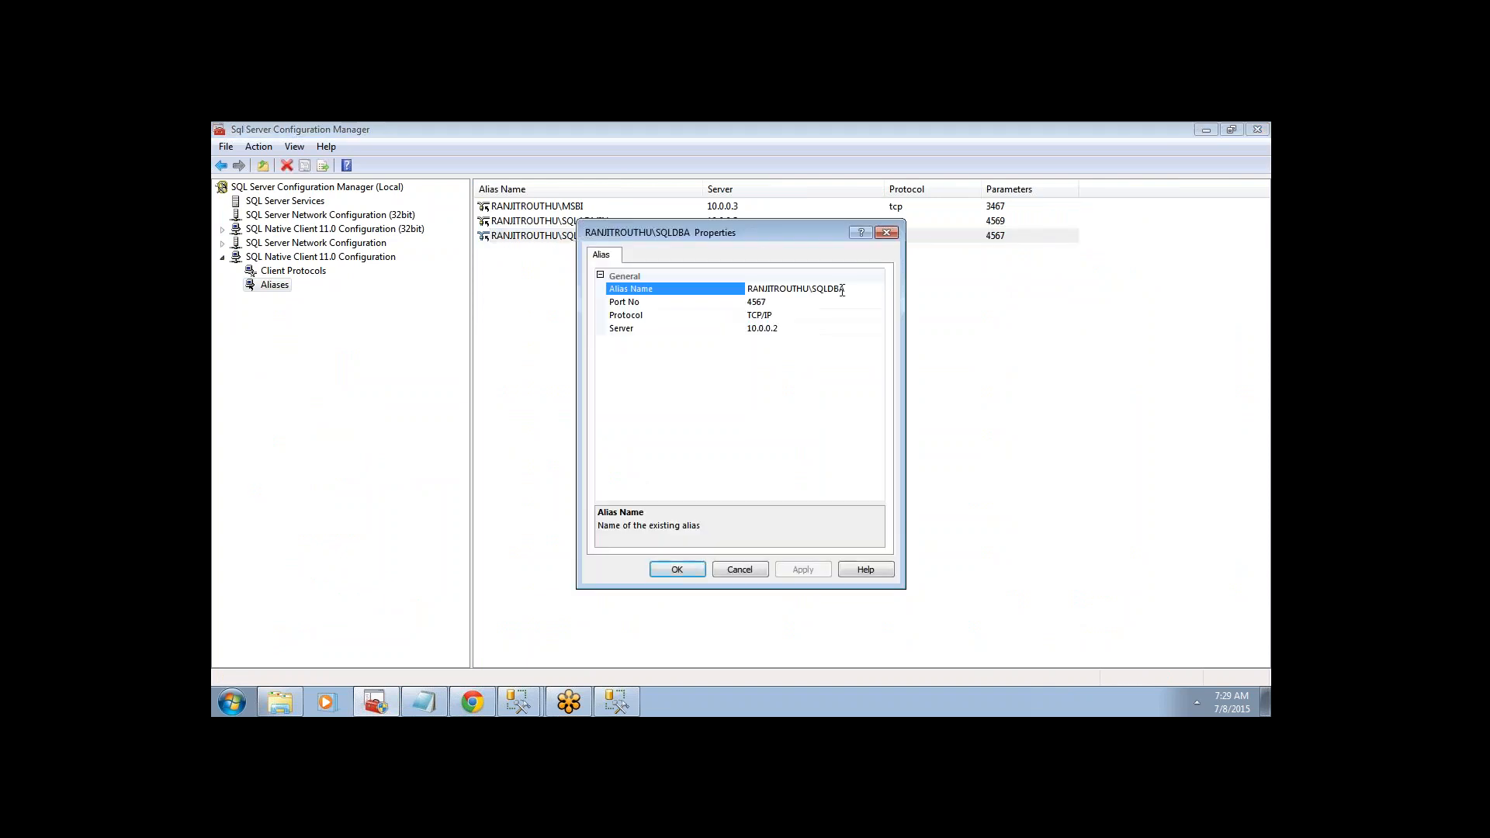
left_click_drag(851, 291, 752, 286)
key("ctrl+c")
right_click(506, 706)
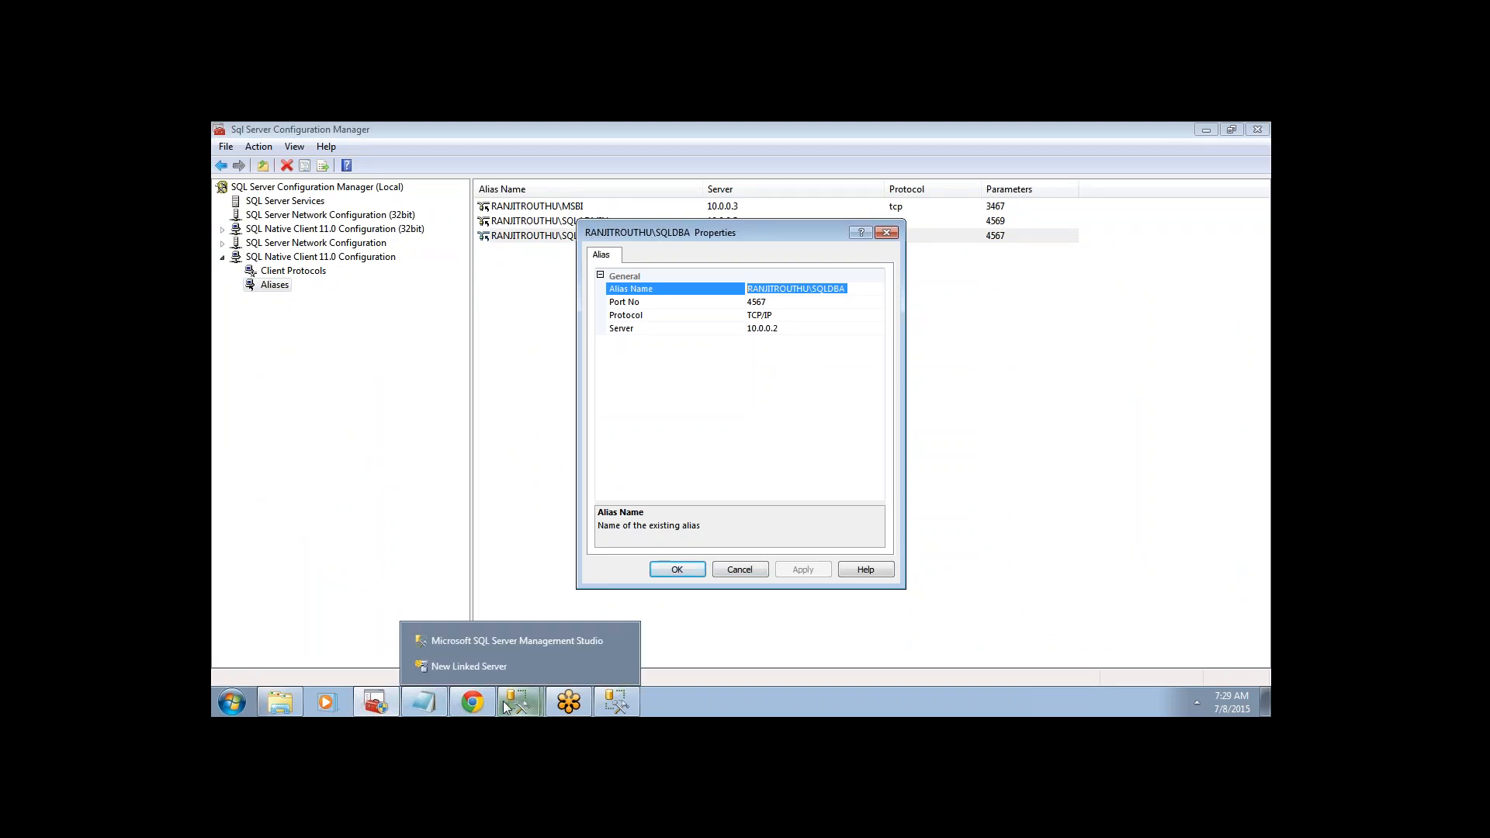
- Paste RANJITROUTHU\SQLDBA as the linked server name and open the Provider list
left_click(492, 651)
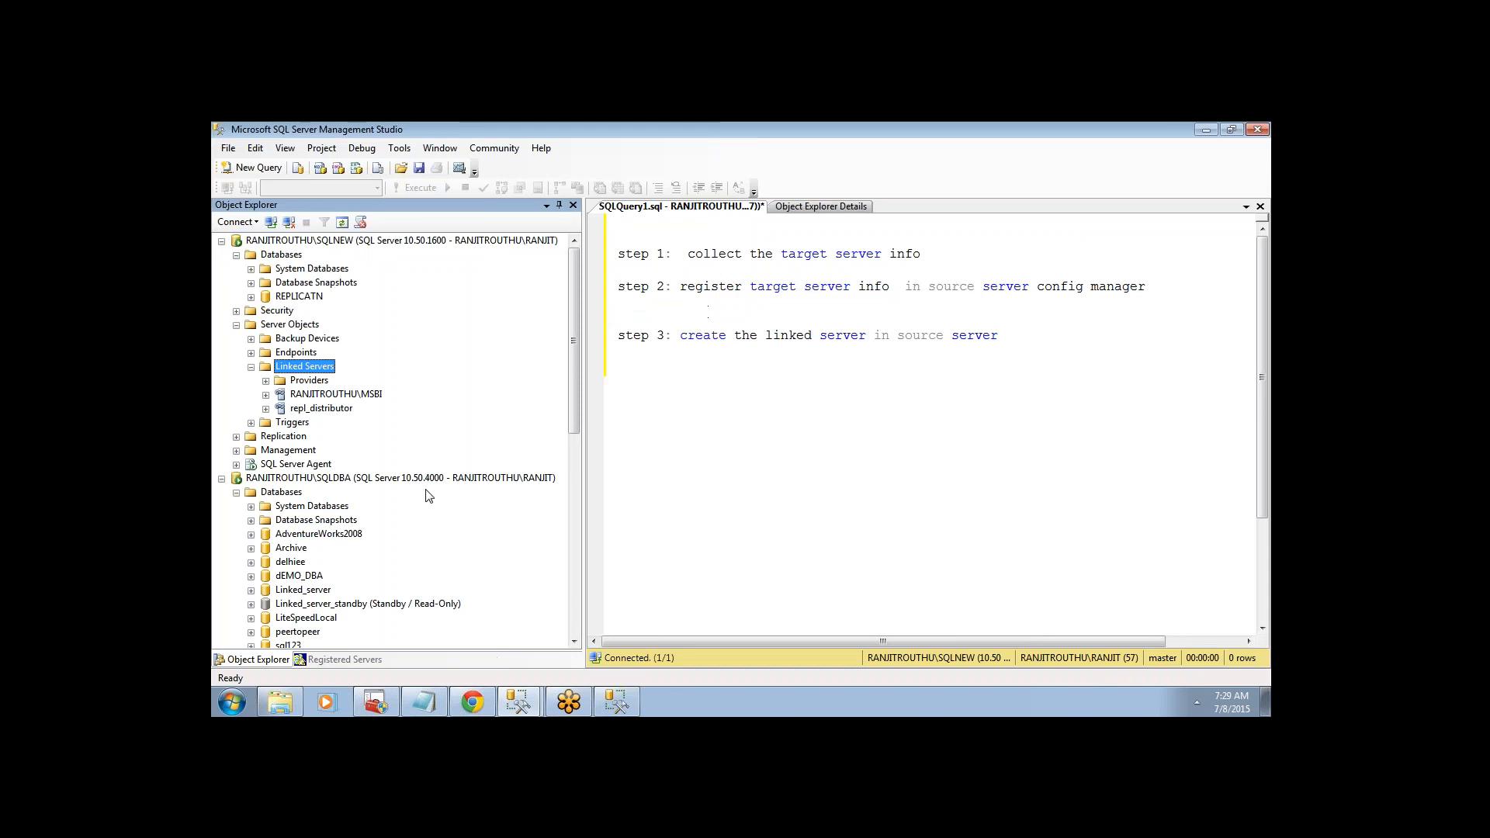
left_click(488, 675)
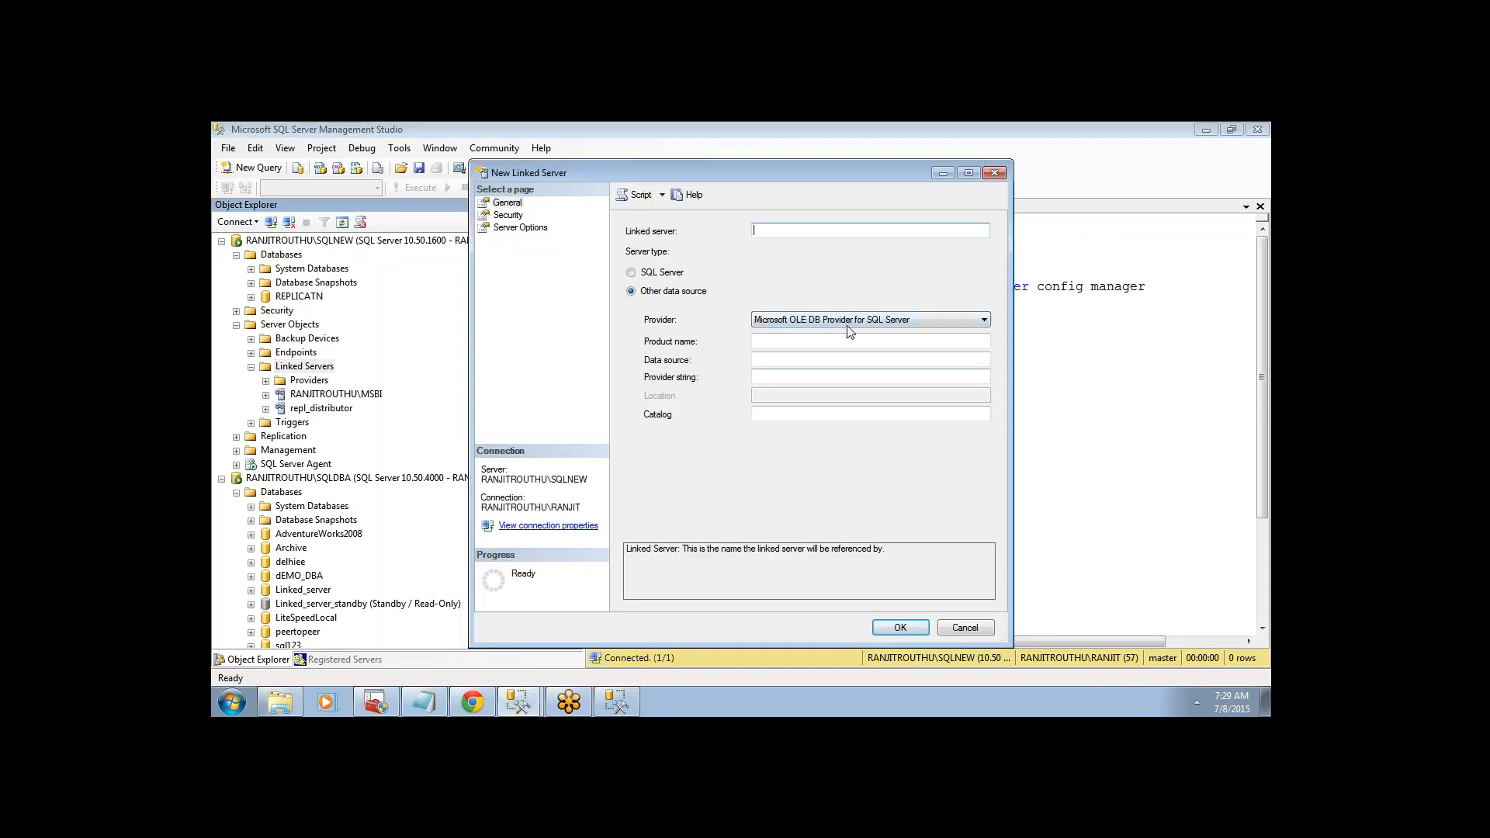
key("ctrl+v")
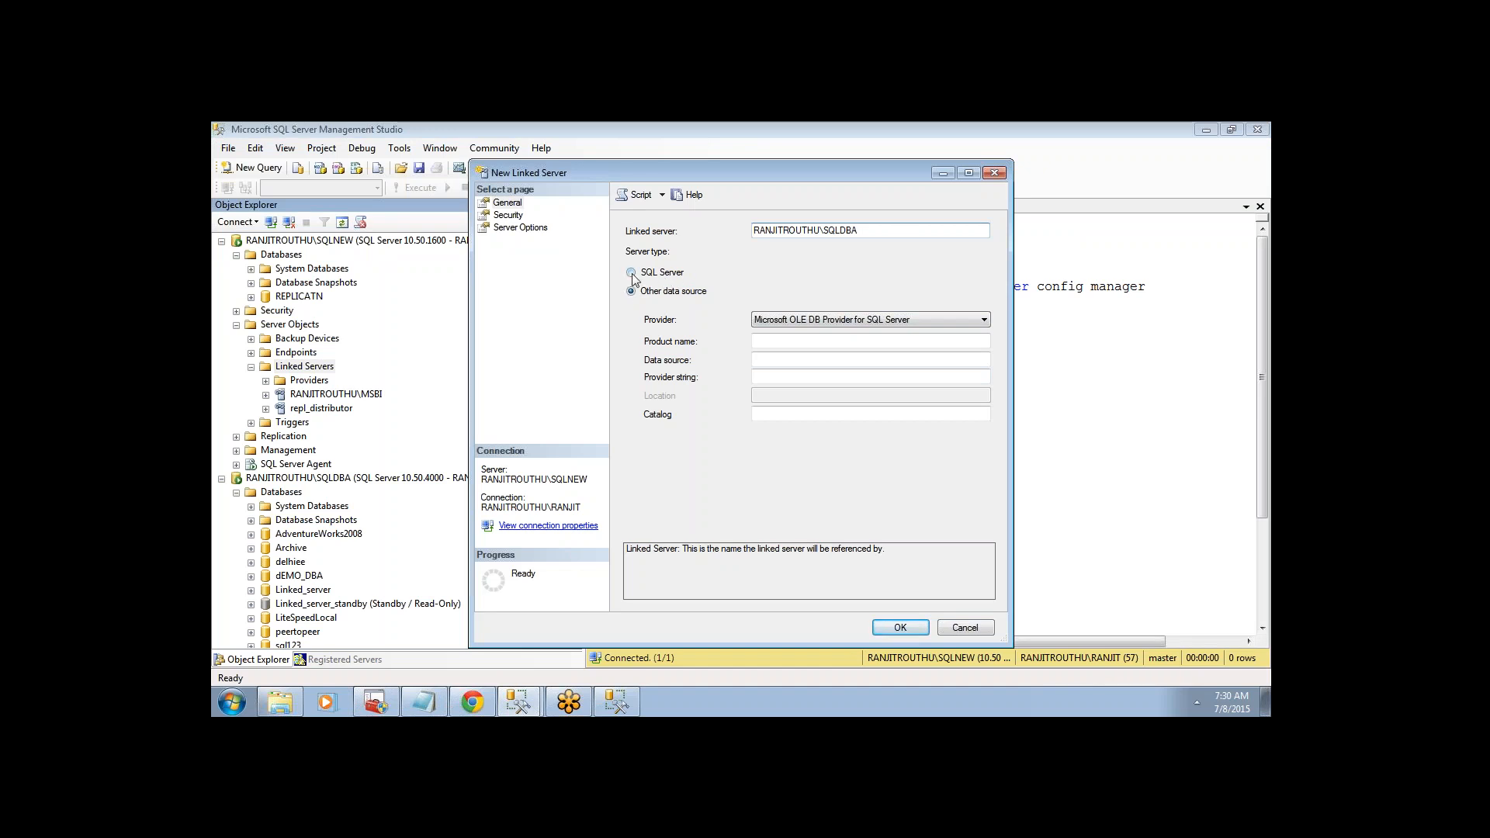
left_click(779, 318)
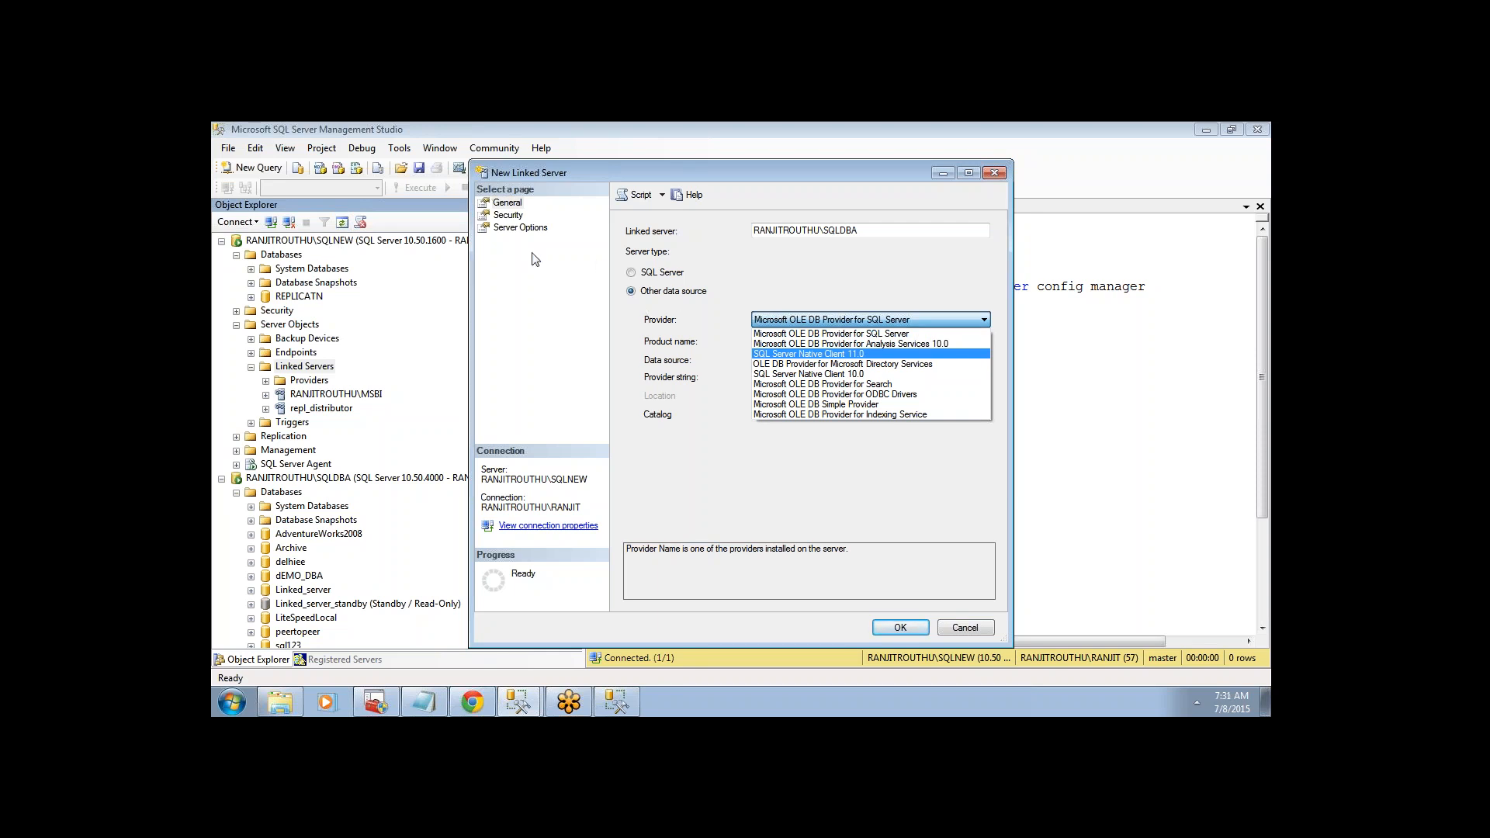
- Open the MSDASQL provider's options under Providers and cancel without changes
left_click(265, 381)
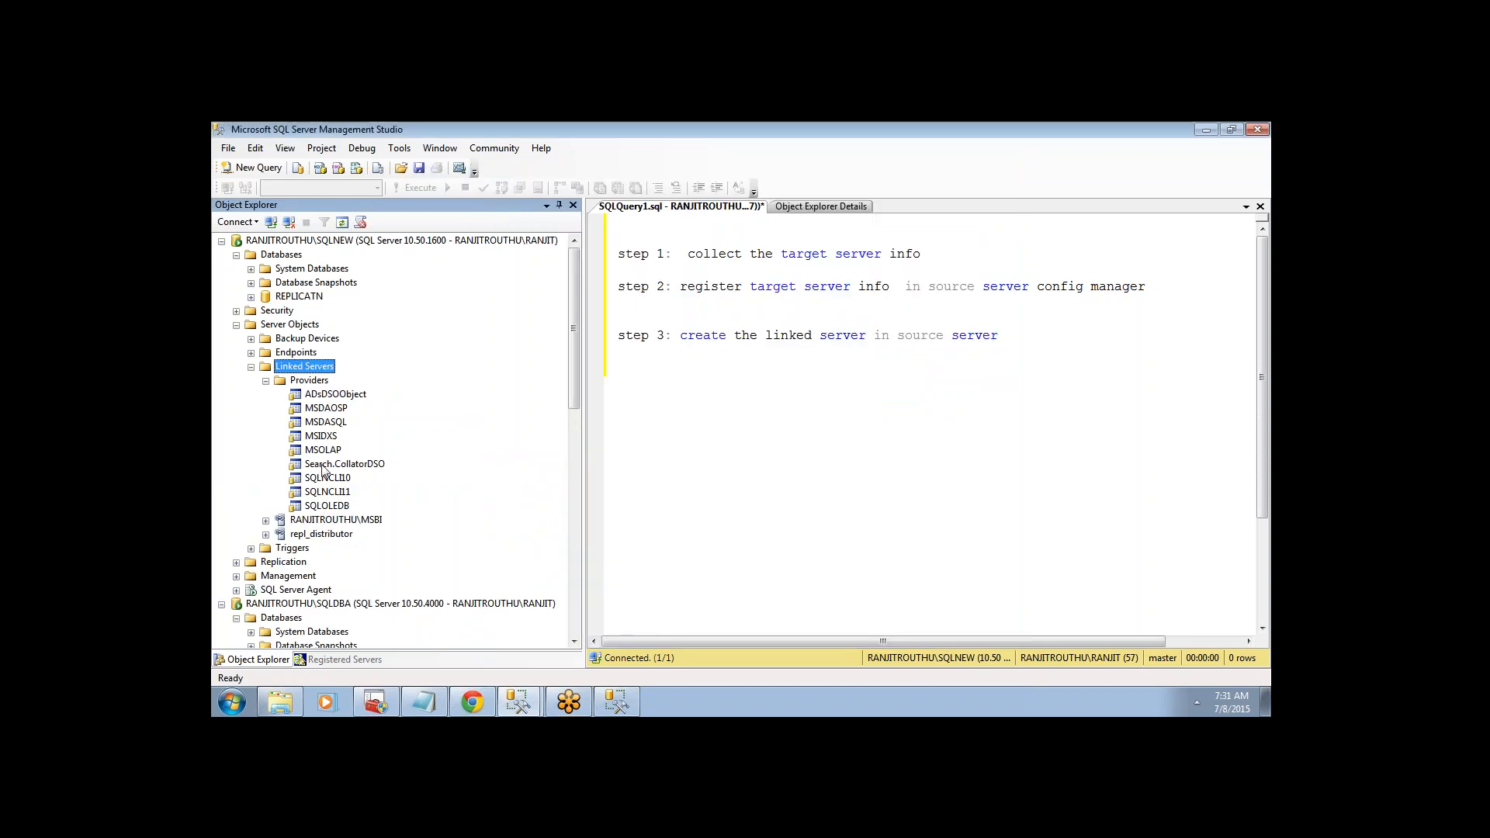
left_click(325, 422)
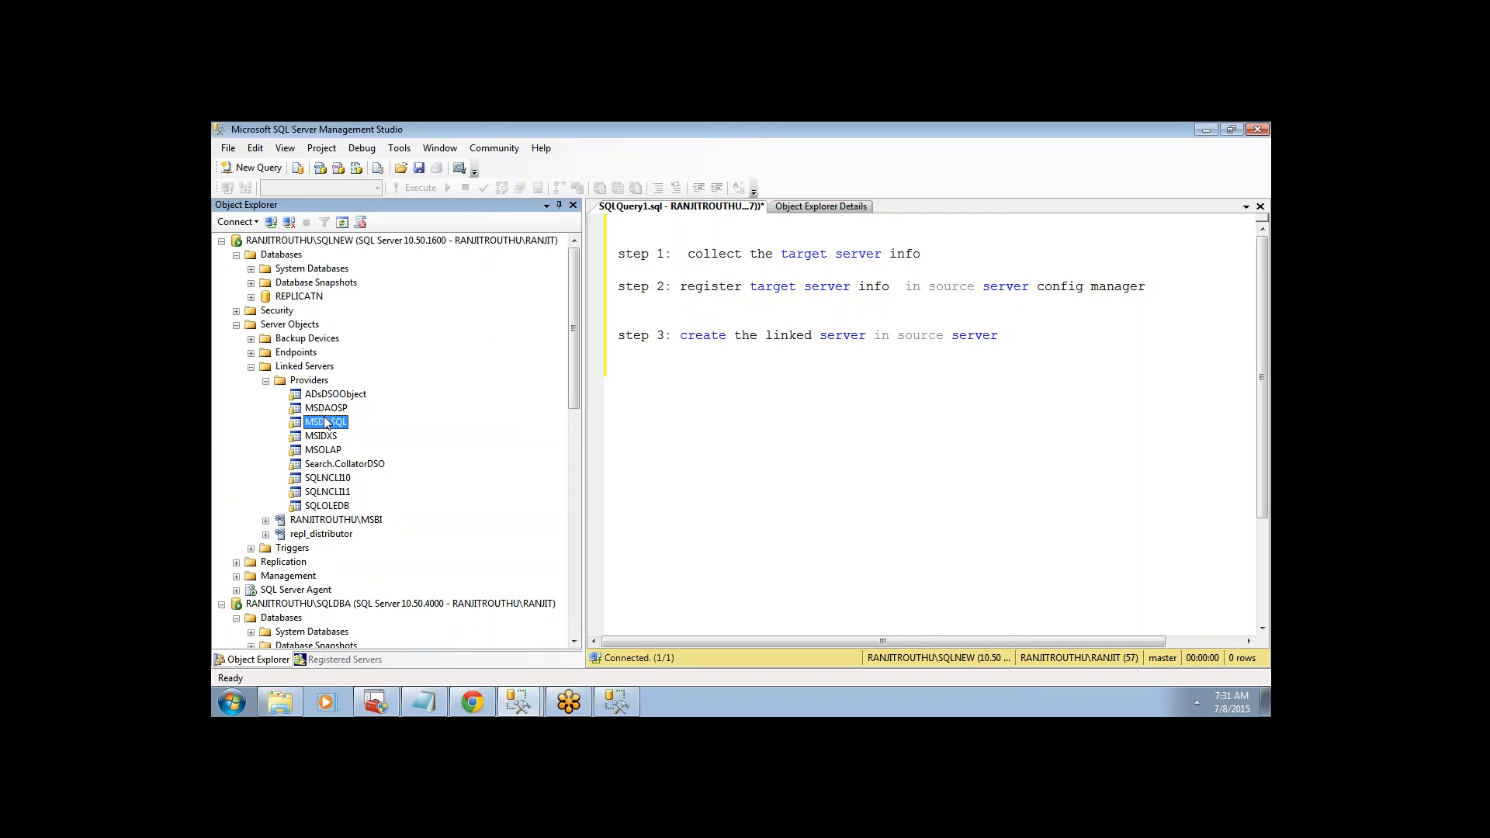
double_click(326, 422)
key("Escape")
mouse_move(516, 695)
left_click(497, 666)
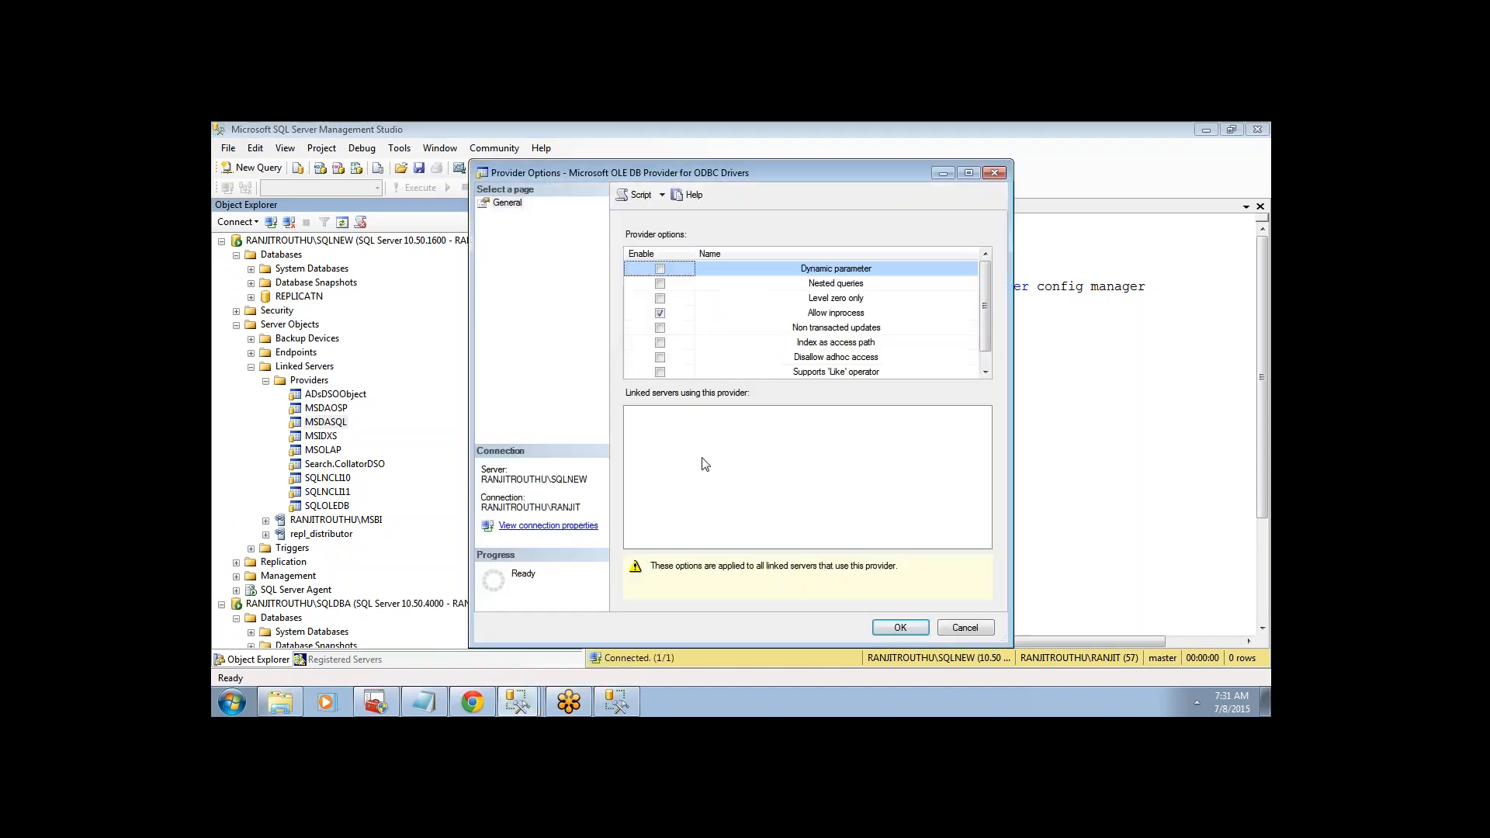
left_click(976, 632)
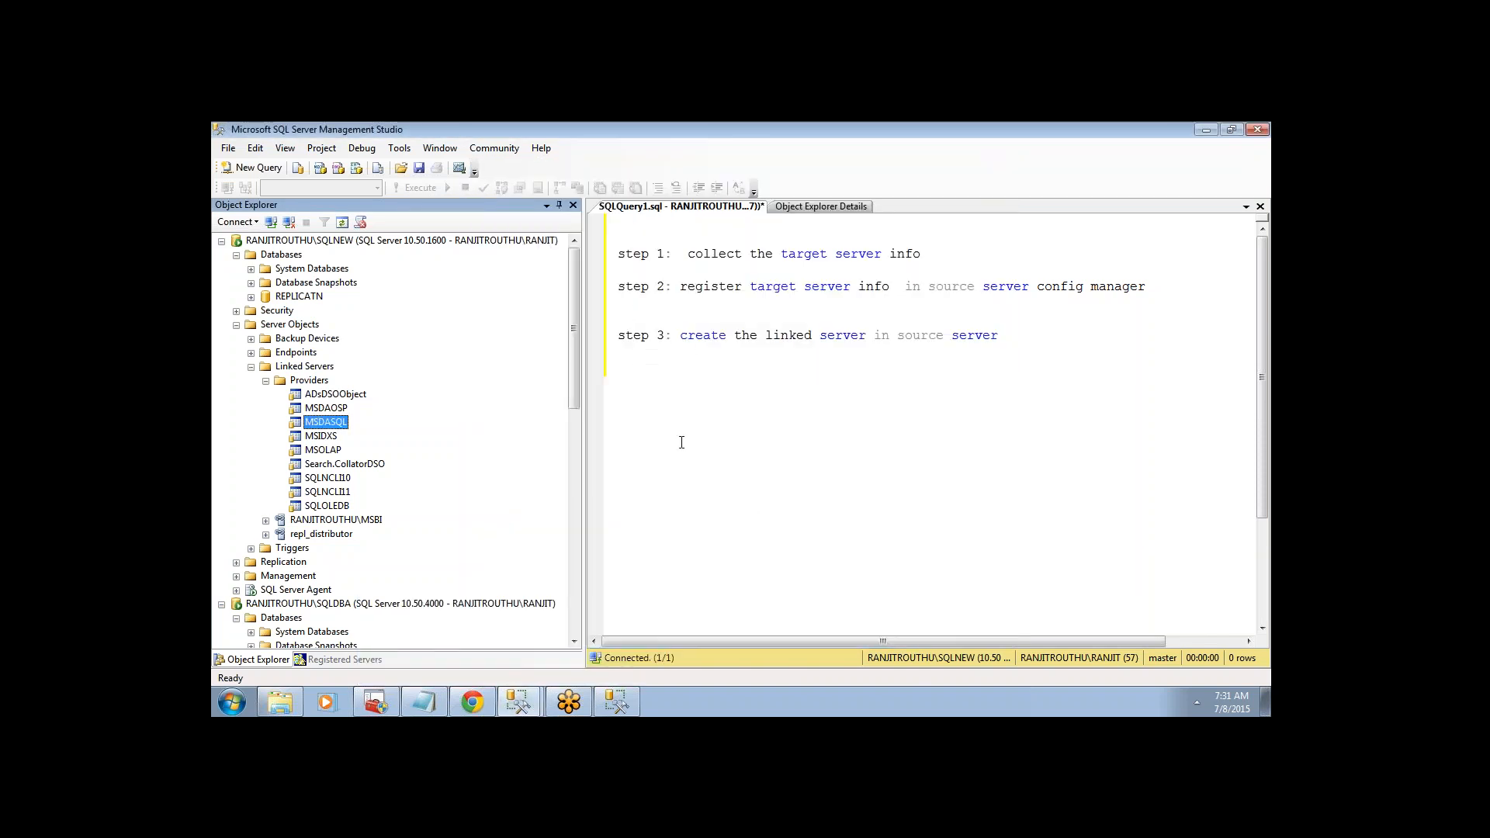
left_click(519, 694)
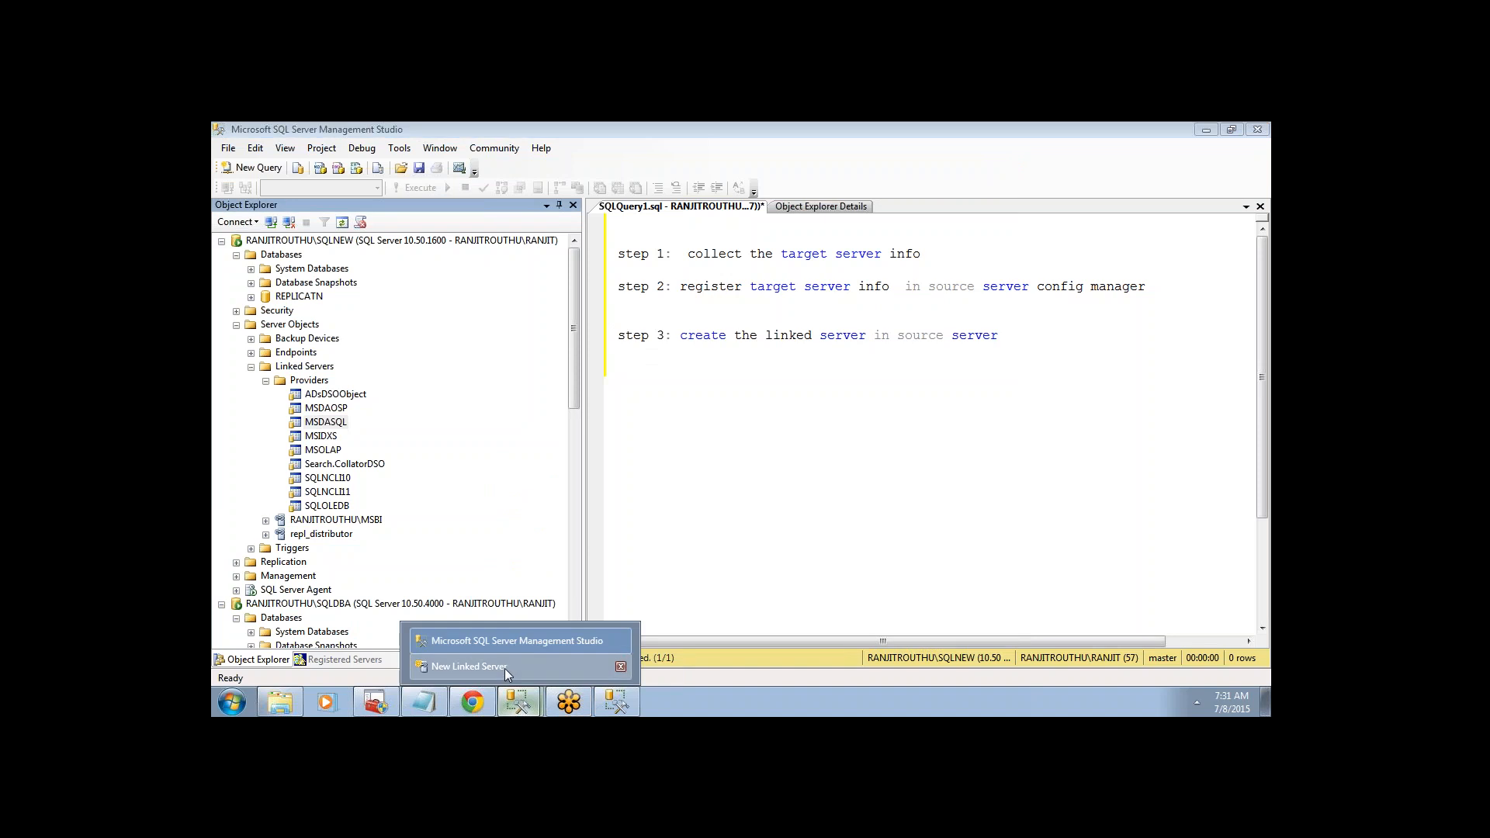
- Return to the New Linked Server form and review the provider, product name and data source fields
left_click(504, 668)
left_click(807, 320)
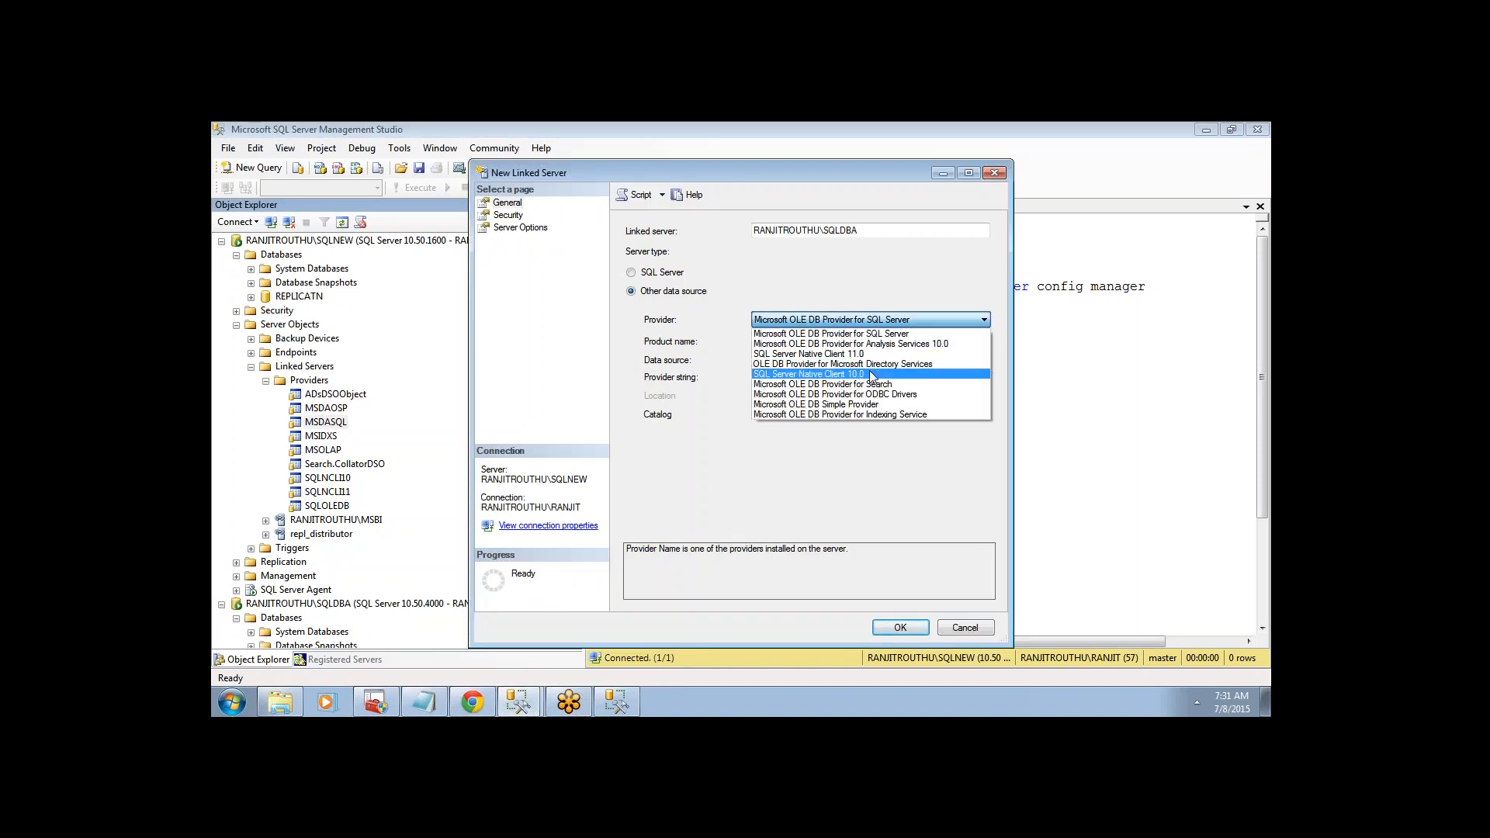
left_click(728, 354)
left_click(775, 342)
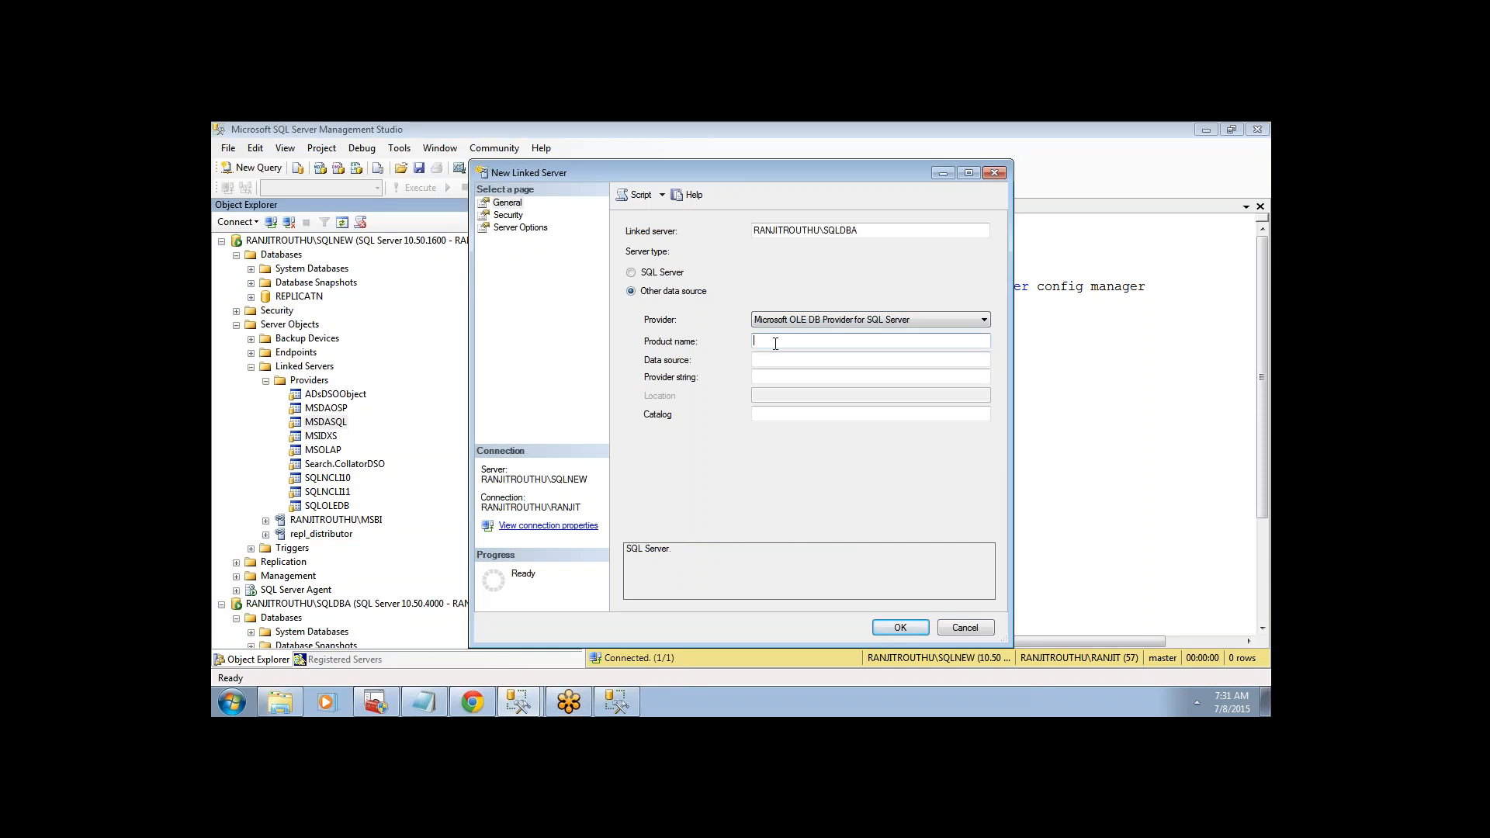
left_click(774, 360)
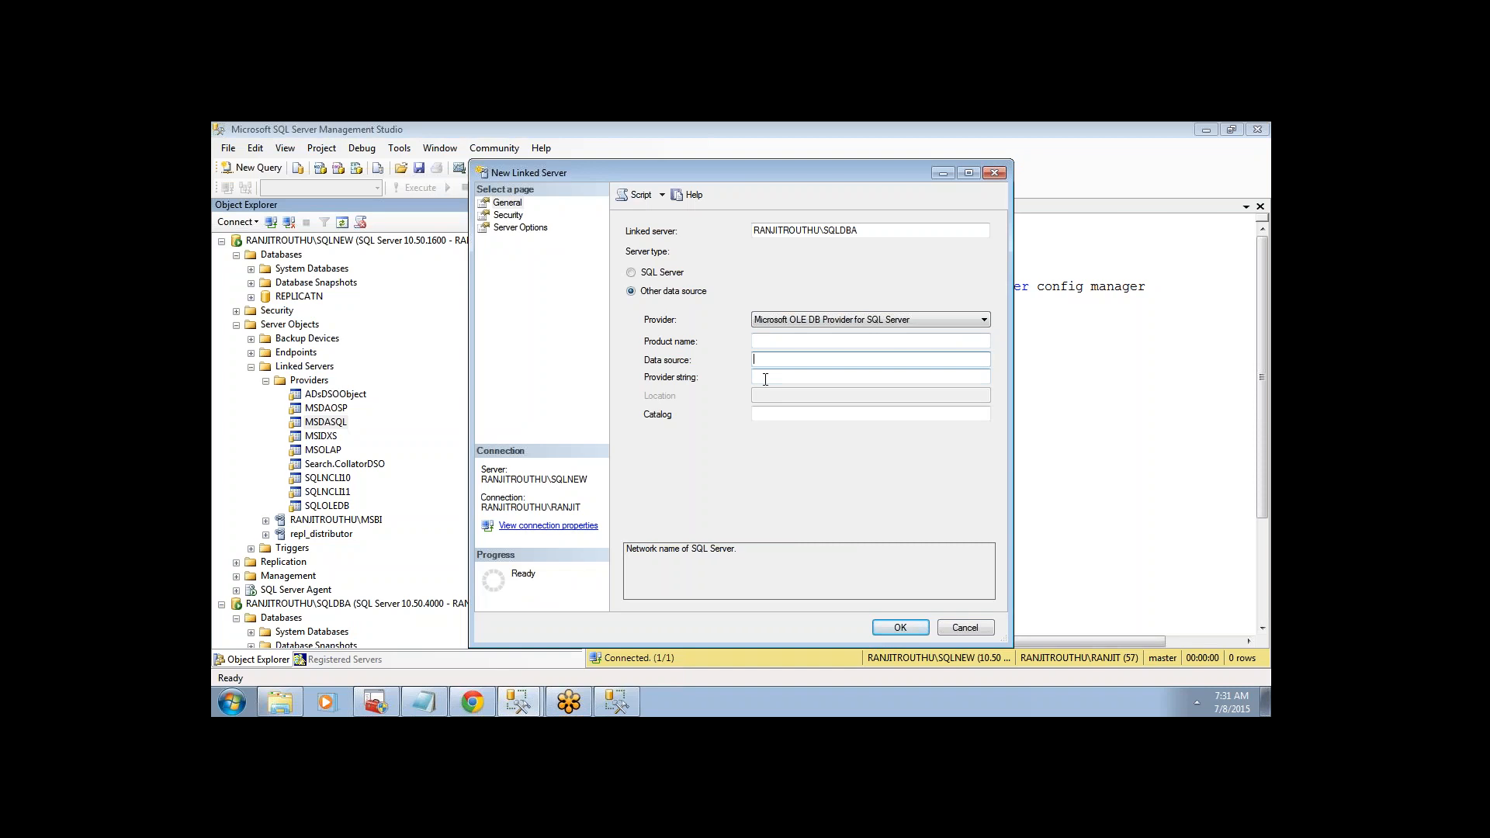
- Set the linked server's server type to SQL Server and go to the Security login-mapping page
left_click(508, 215)
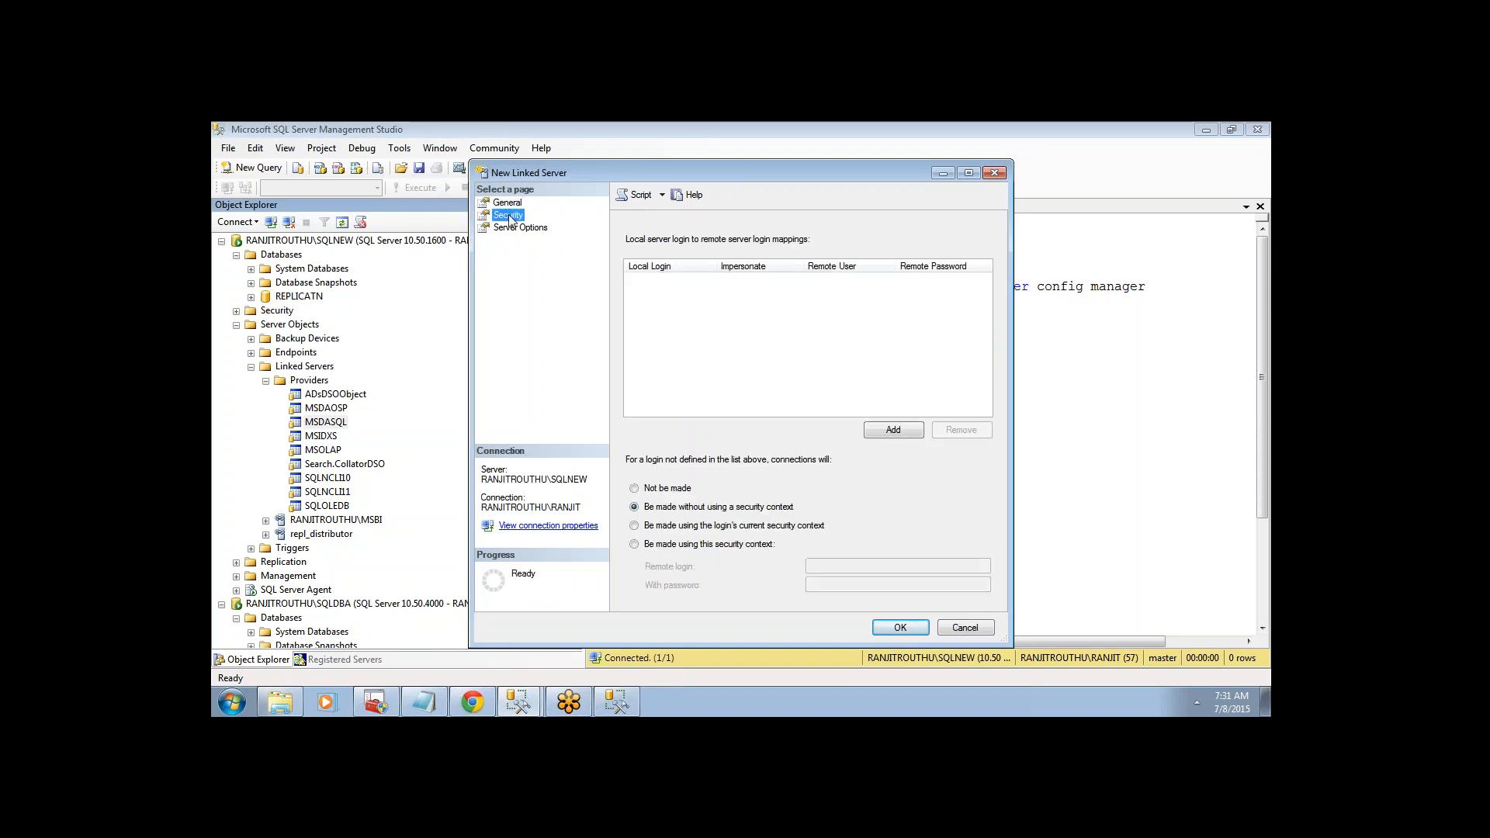
left_click(875, 432)
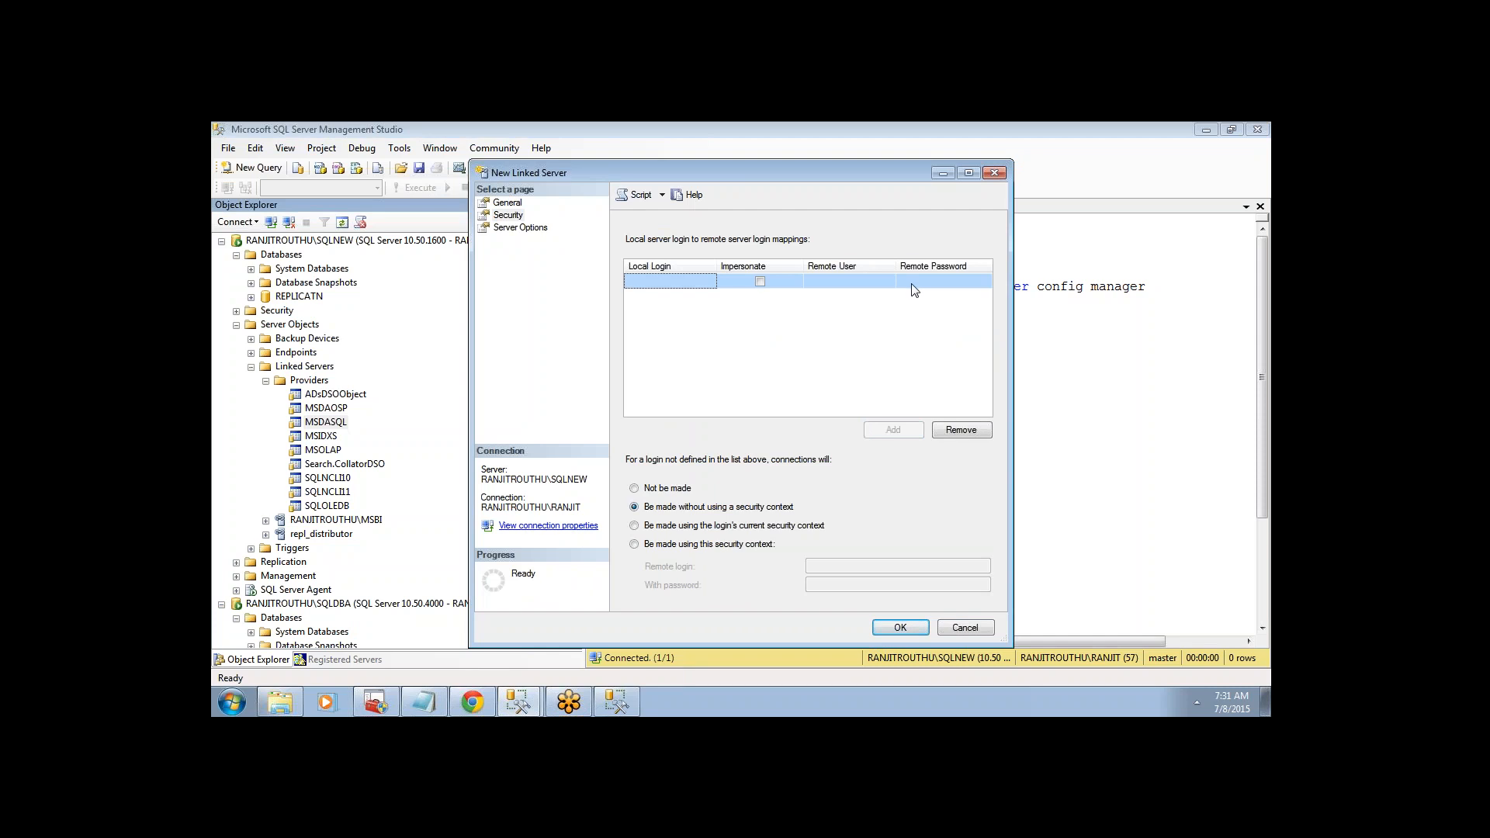
left_click(505, 203)
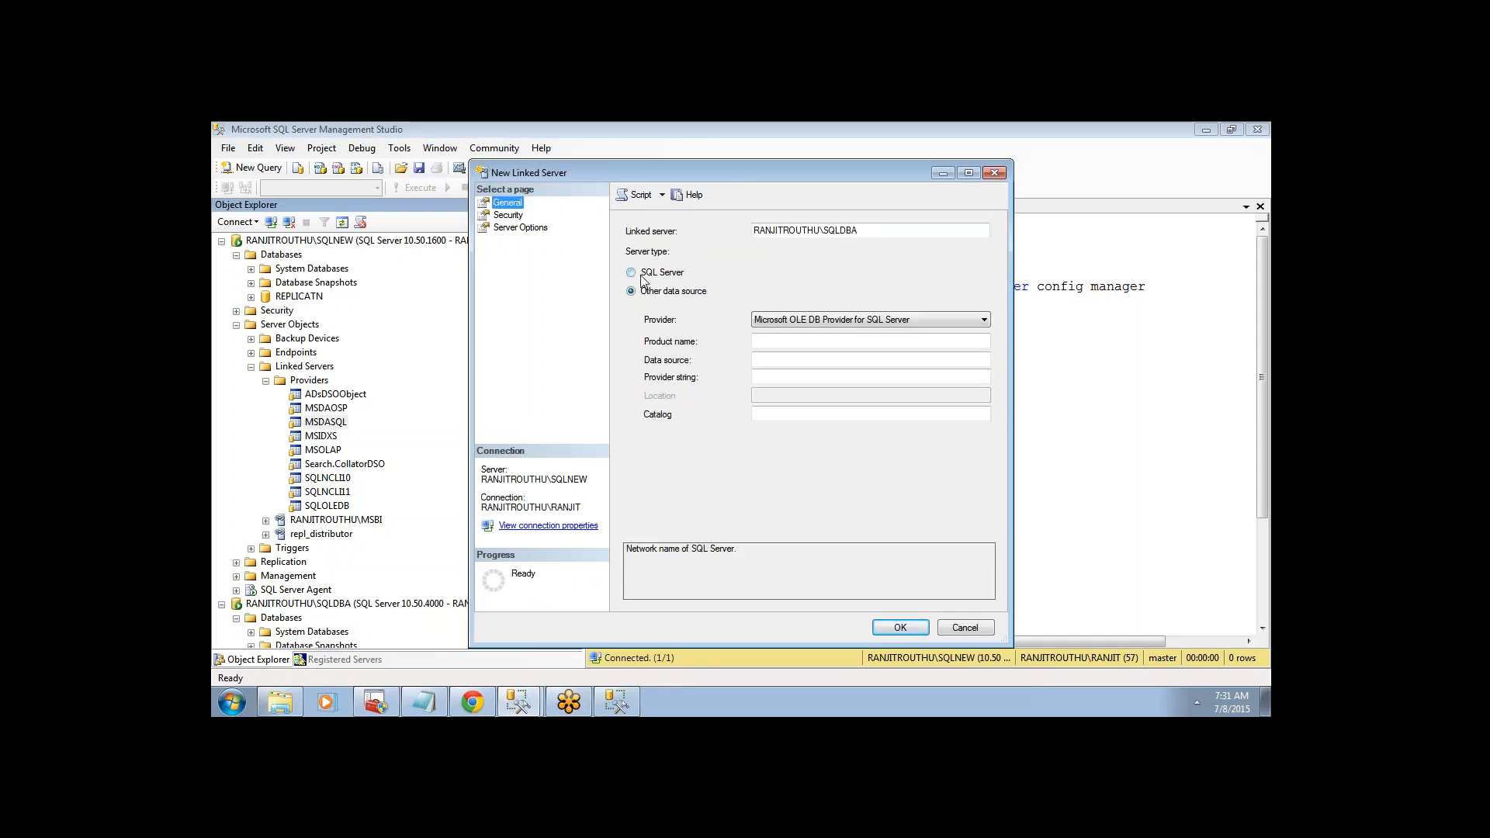
left_click(643, 280)
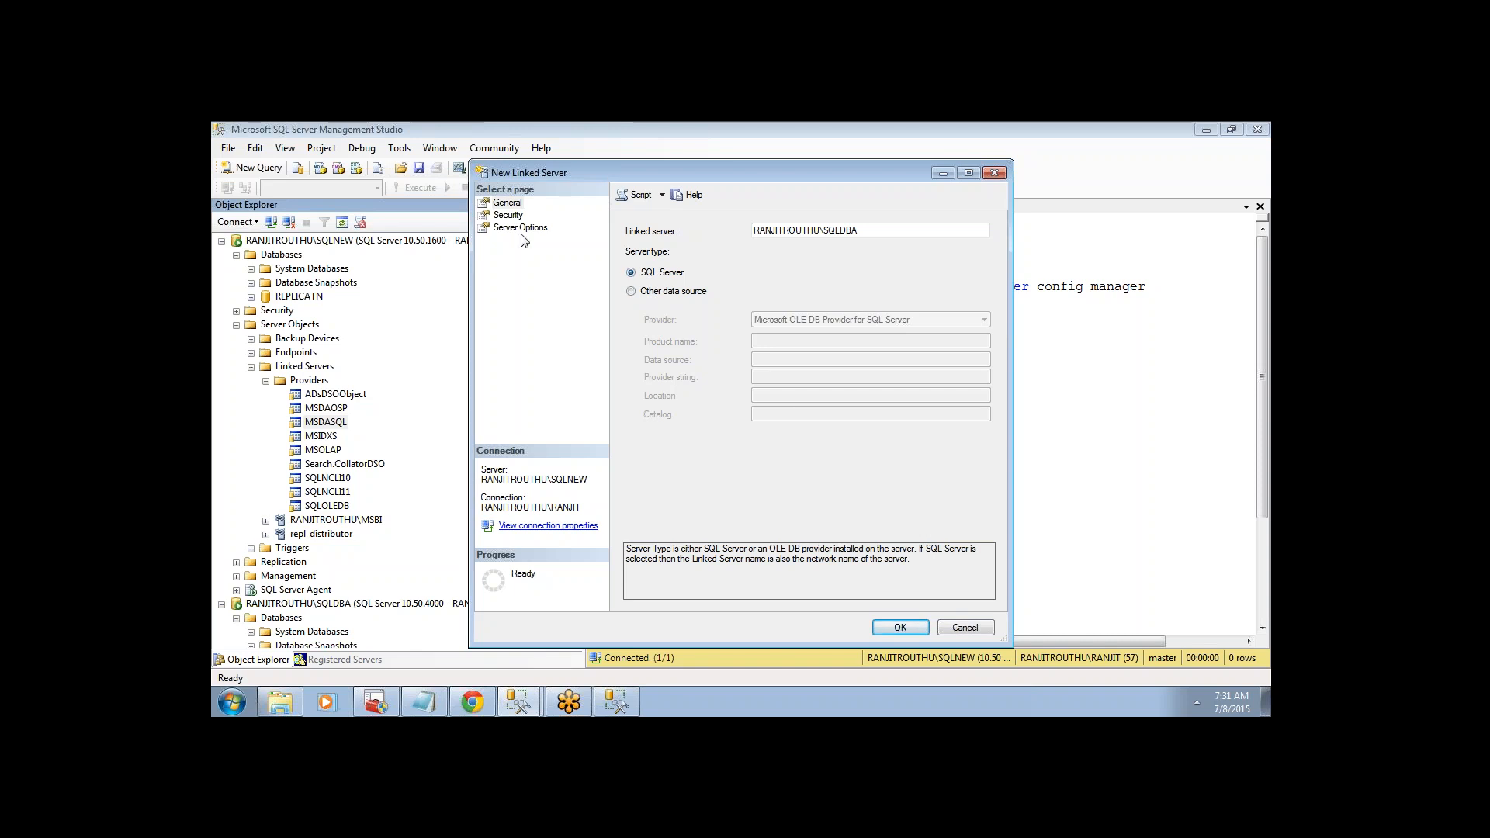
left_click(508, 215)
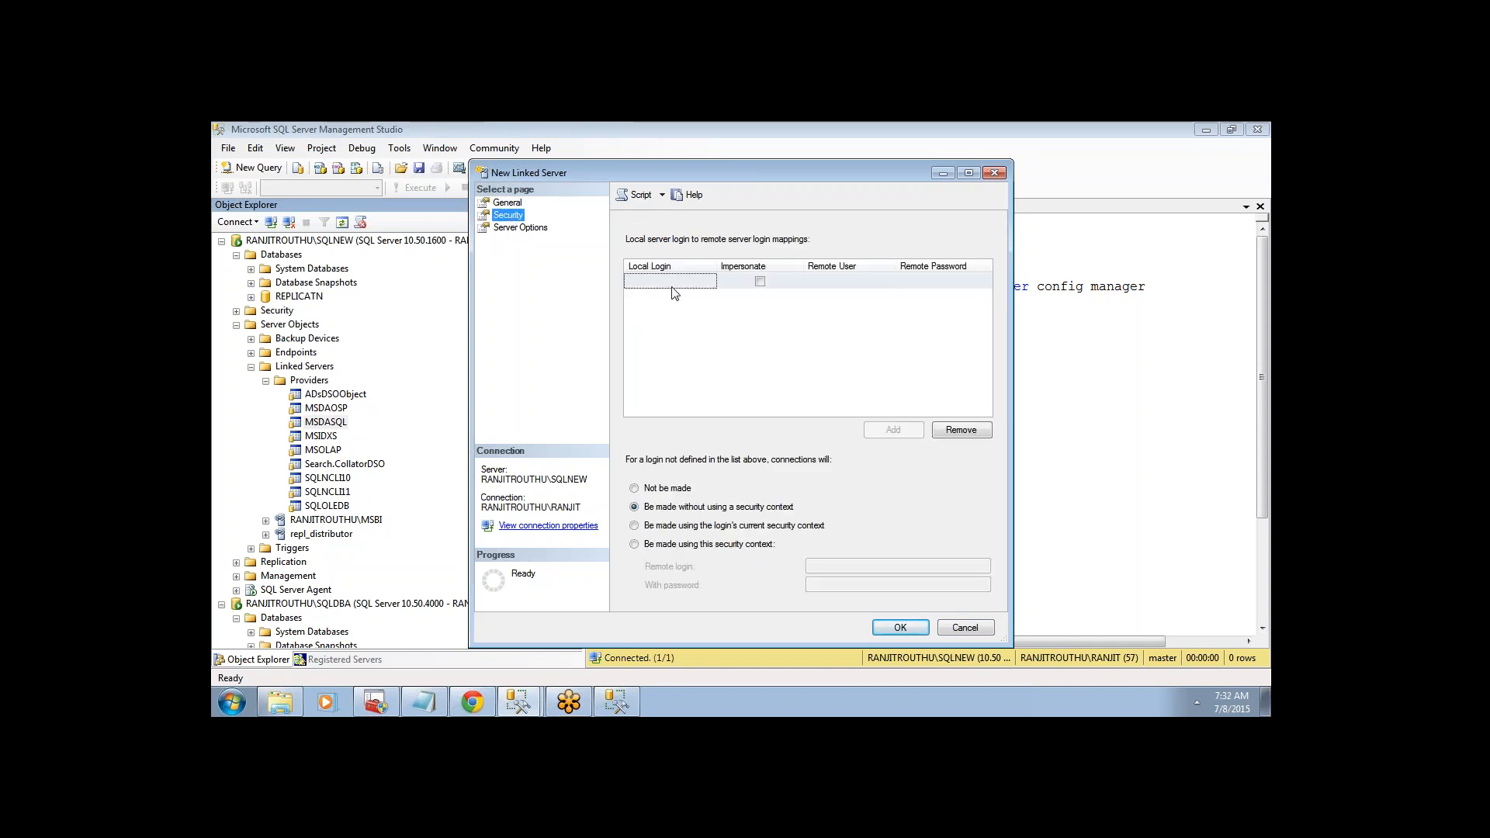
- Add a login mapping row with sa as the local login
left_click(672, 286)
left_click(709, 281)
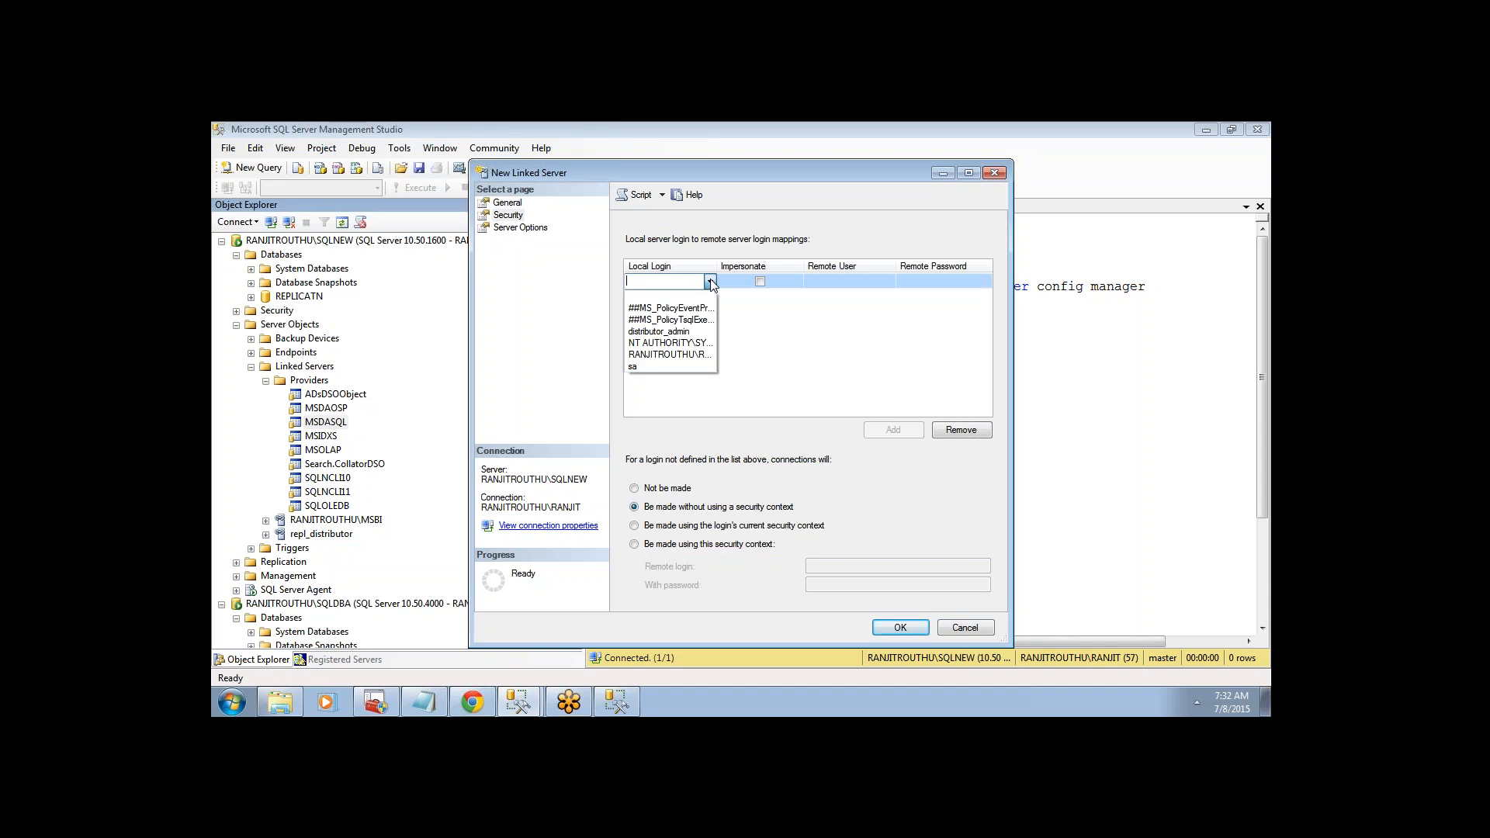
left_click(647, 366)
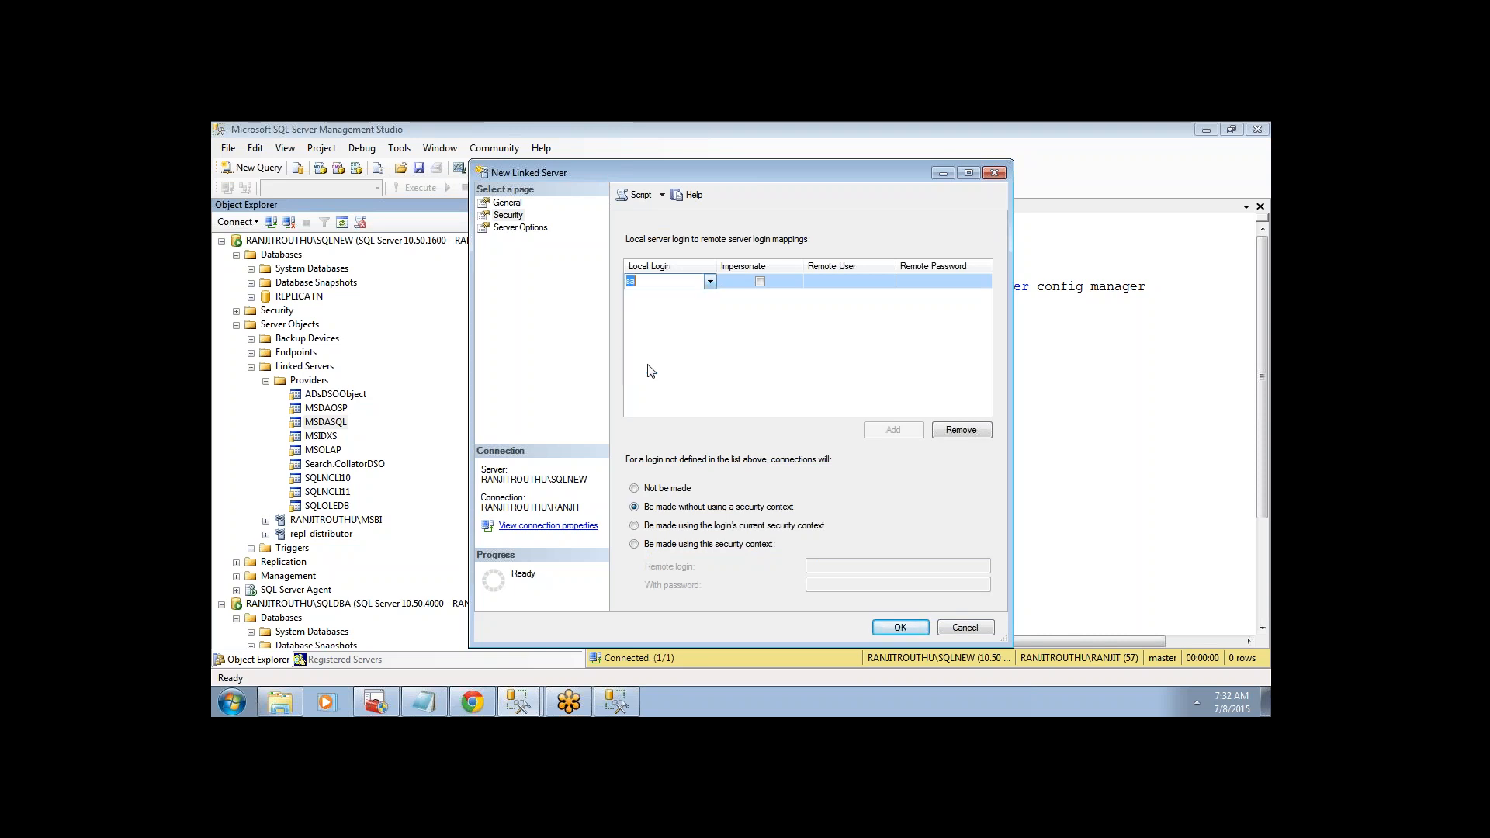
left_click(709, 282)
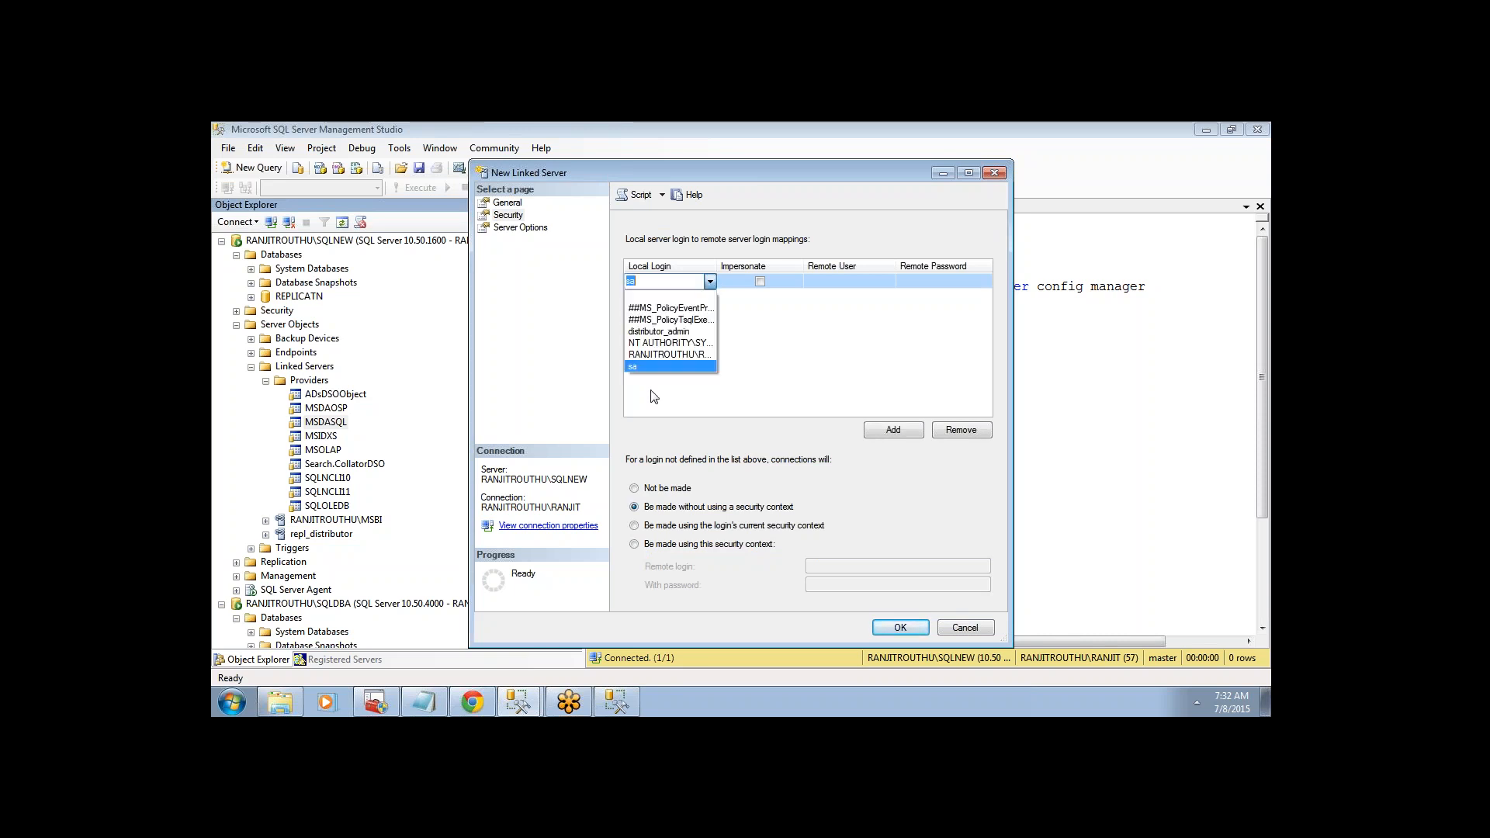
left_click(650, 366)
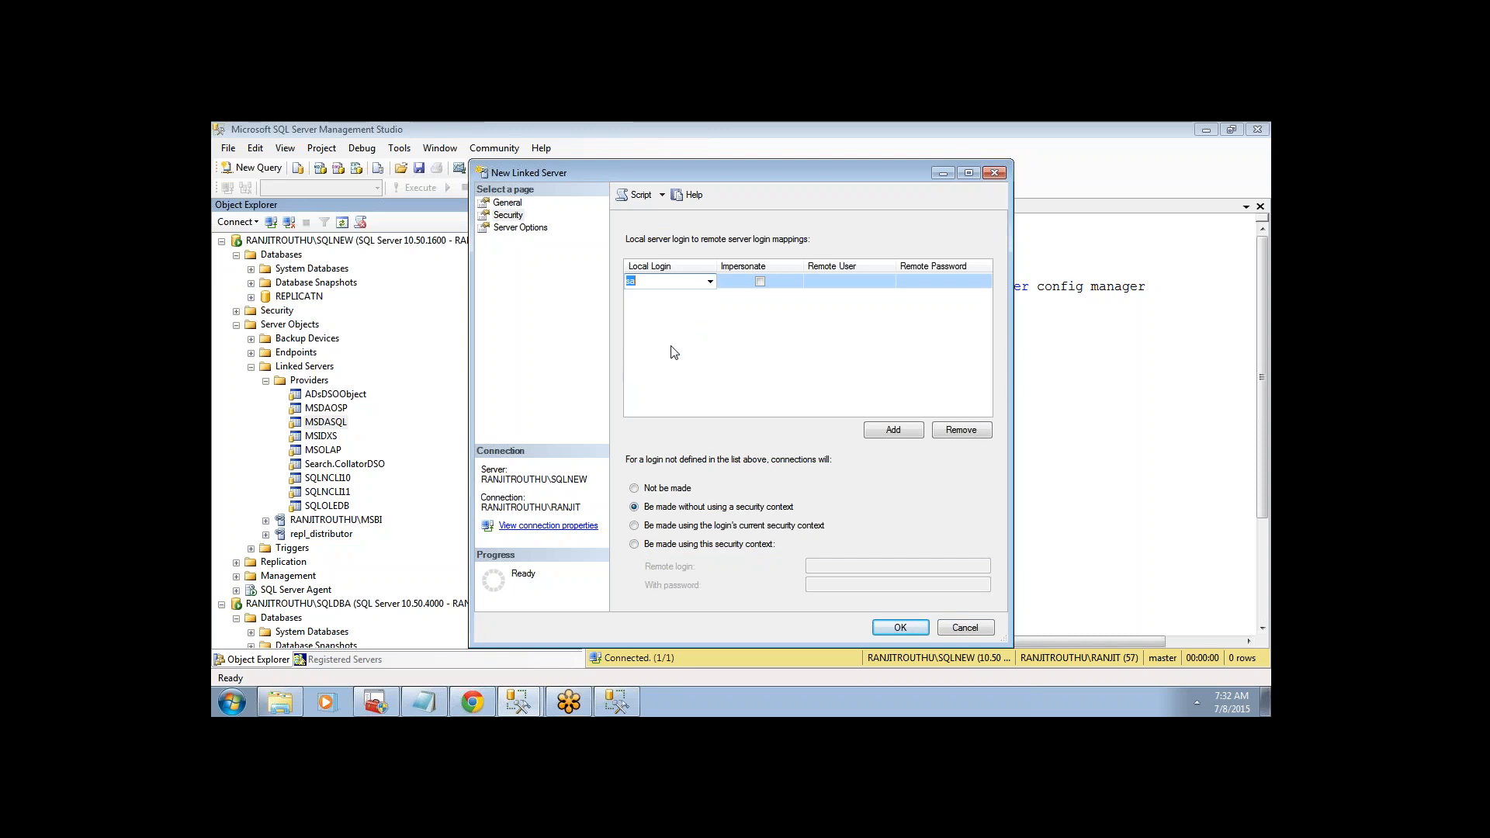
- Move to sa's Remote User cell, then bring the main Management Studio window forward
left_click(712, 336)
left_click(835, 281)
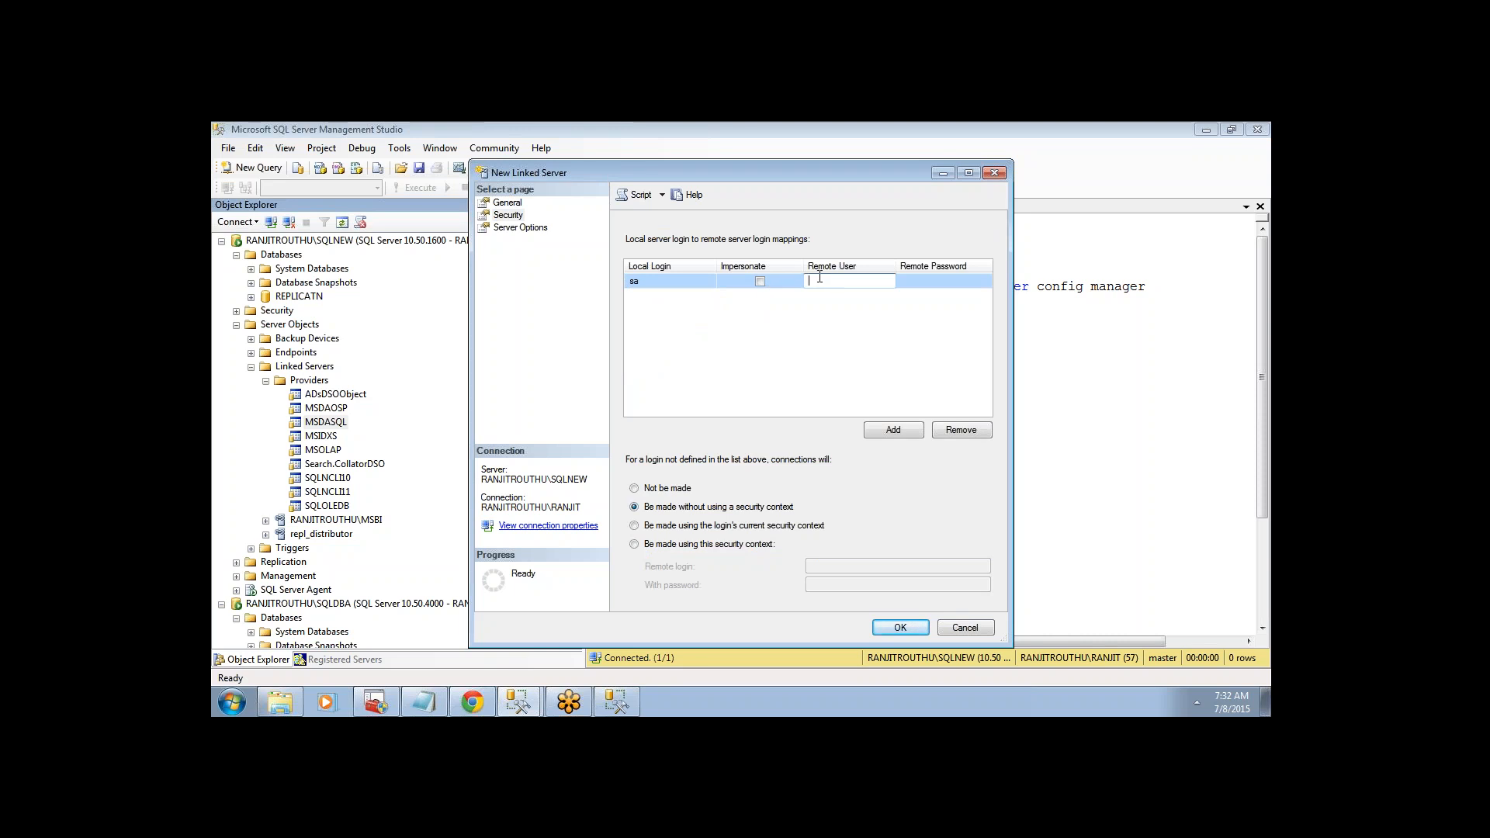
left_click(236, 325)
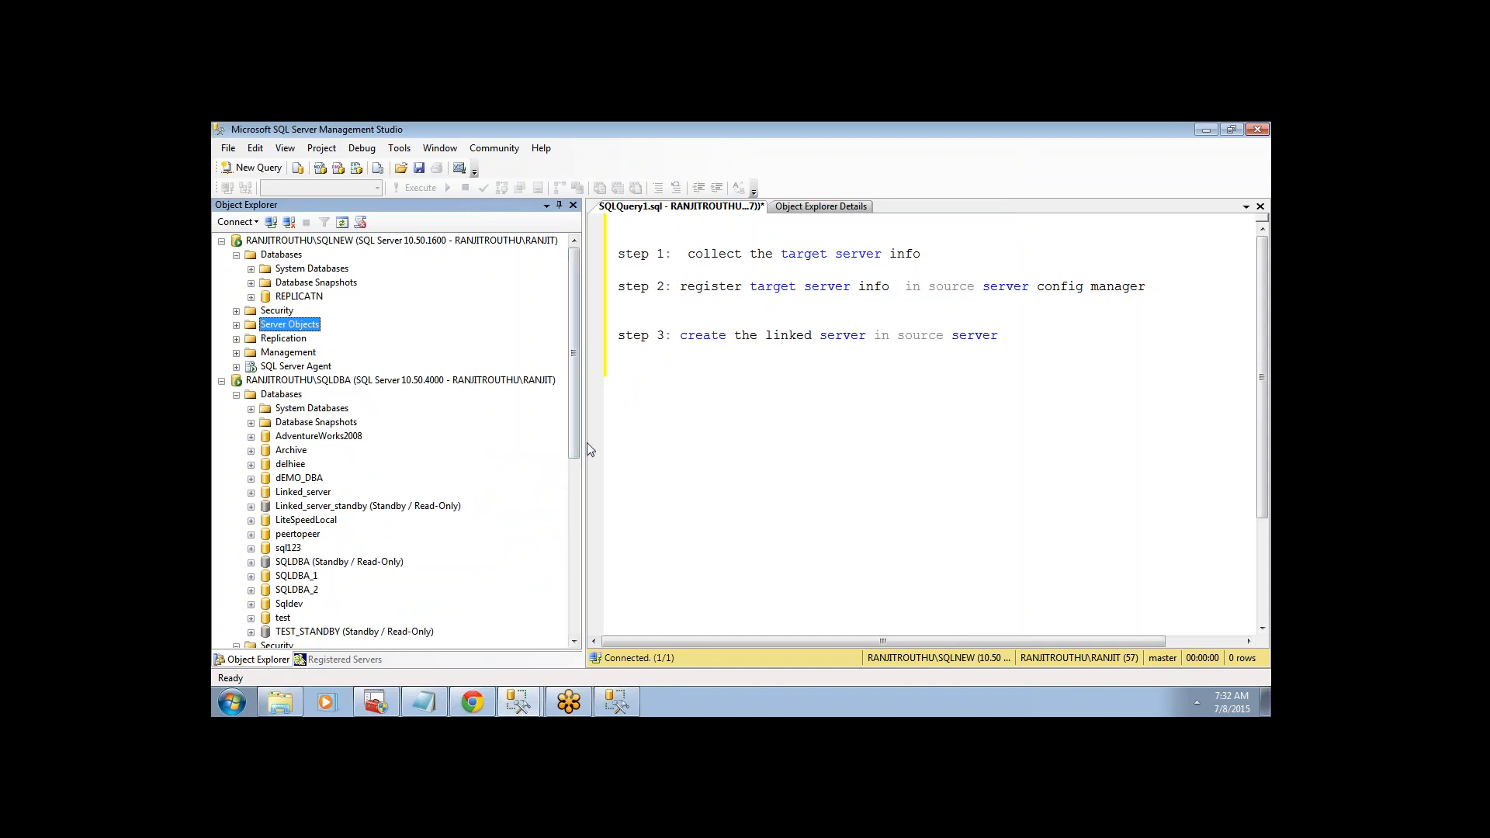
- Find and select the sqltest login under SQLDBA > Security > Logins in Object Explorer
left_click_drag(575, 445, 574, 555)
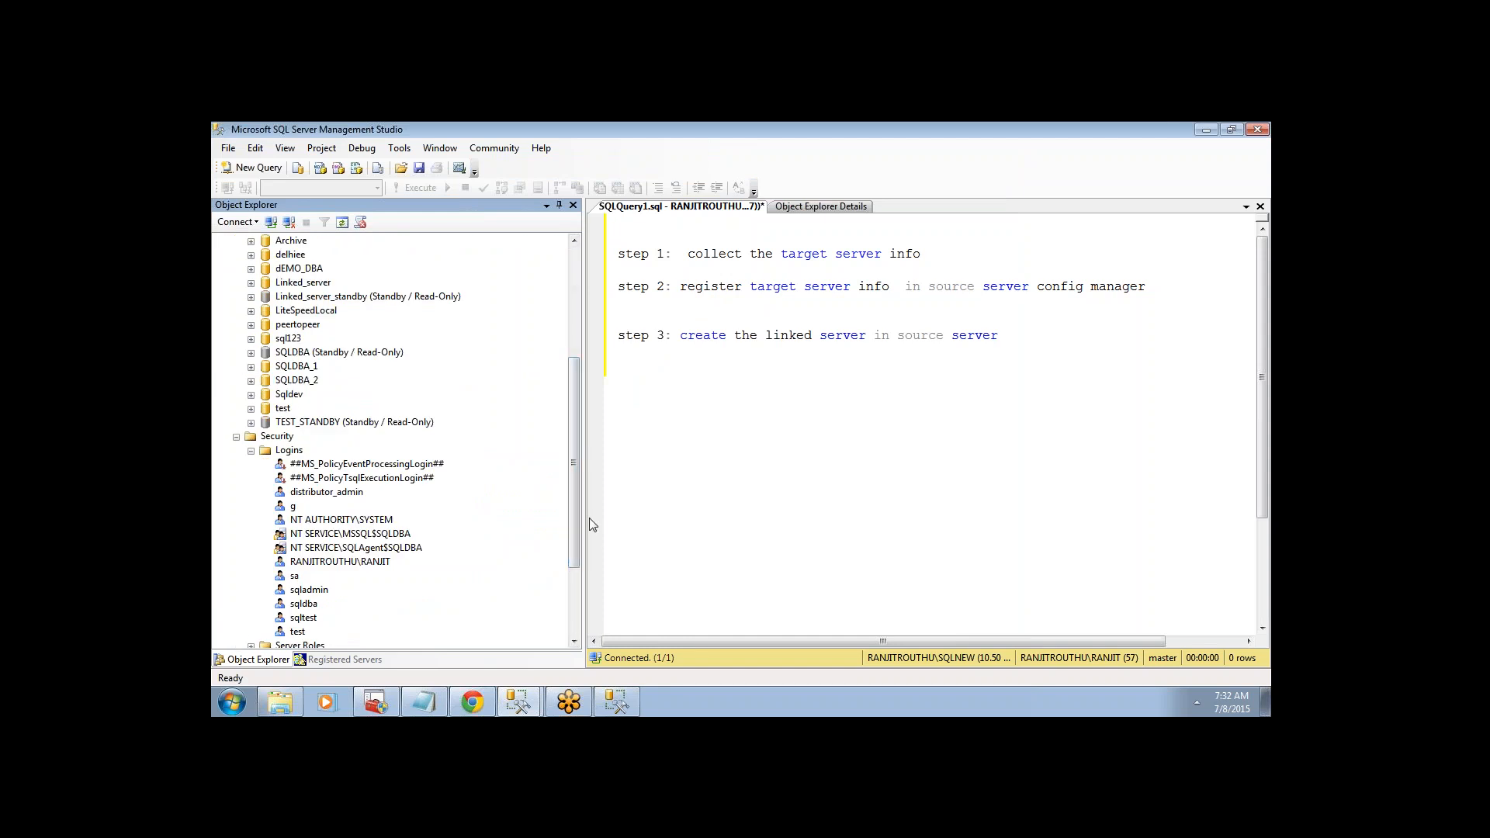
scroll(570, 535, "down", 1)
scroll(570, 532, "down", 2)
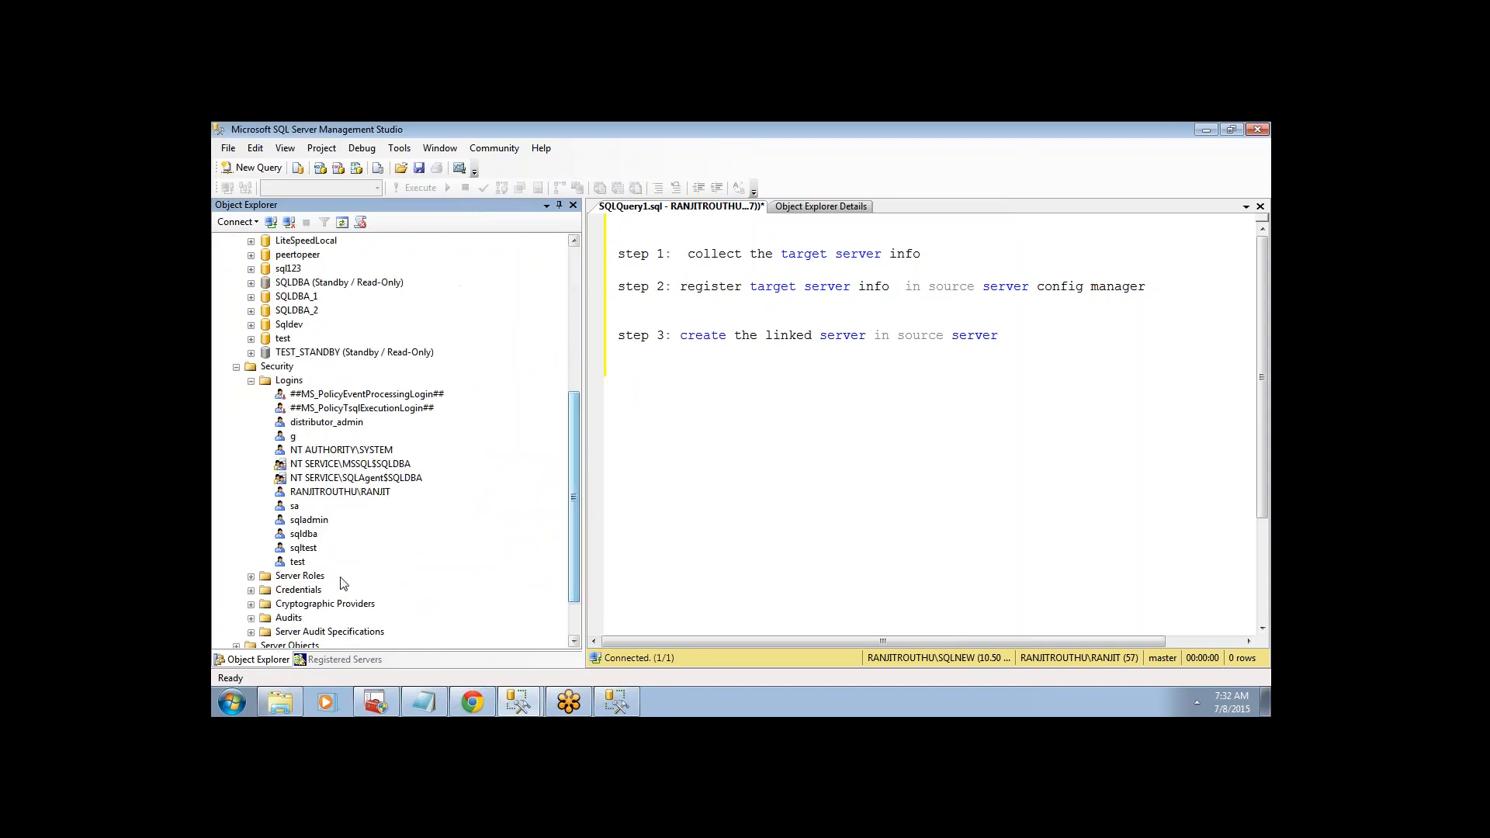
left_click(310, 548)
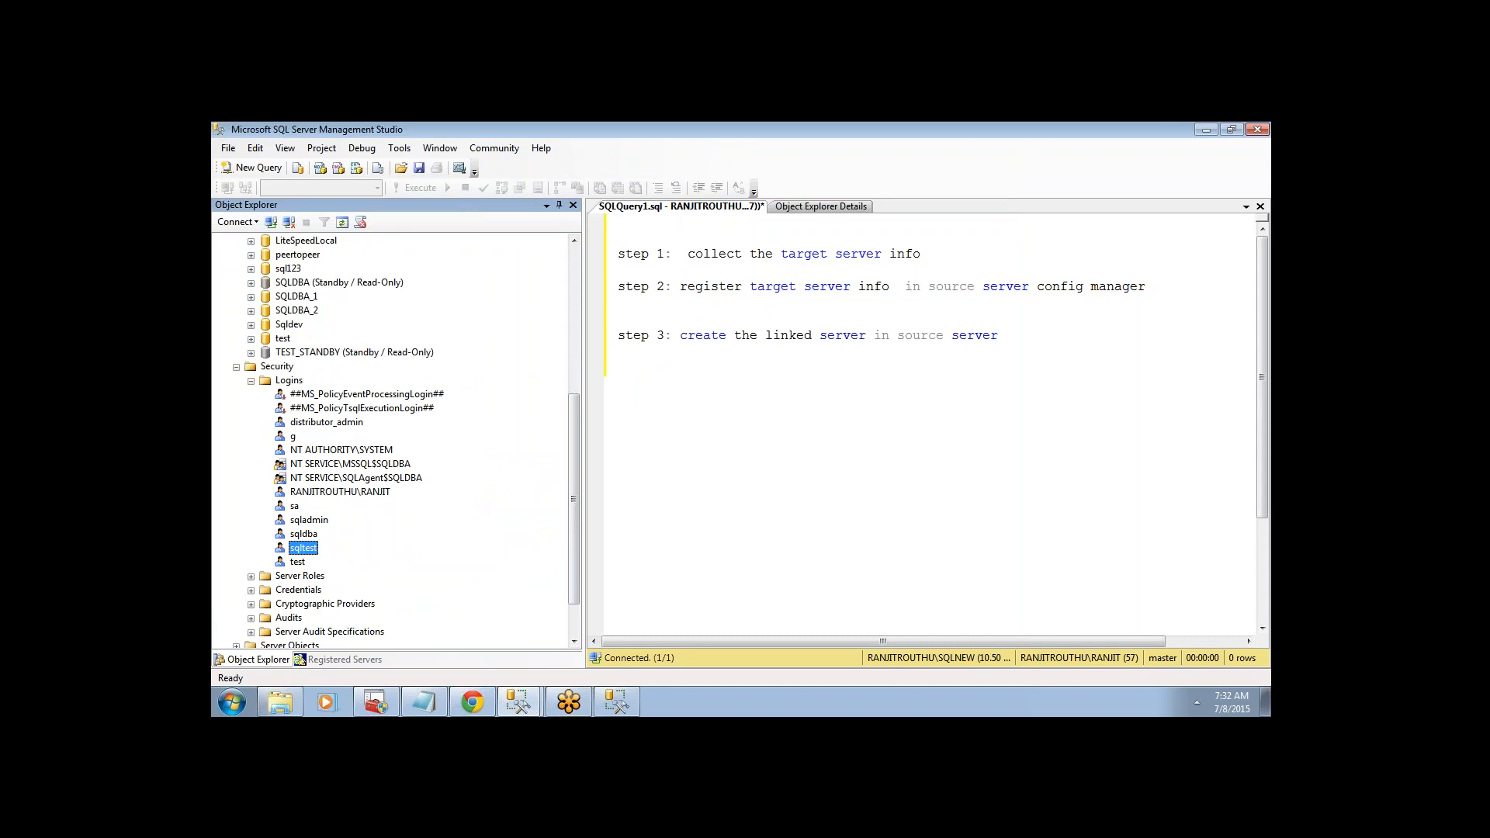
left_click_drag(571, 444, 574, 411)
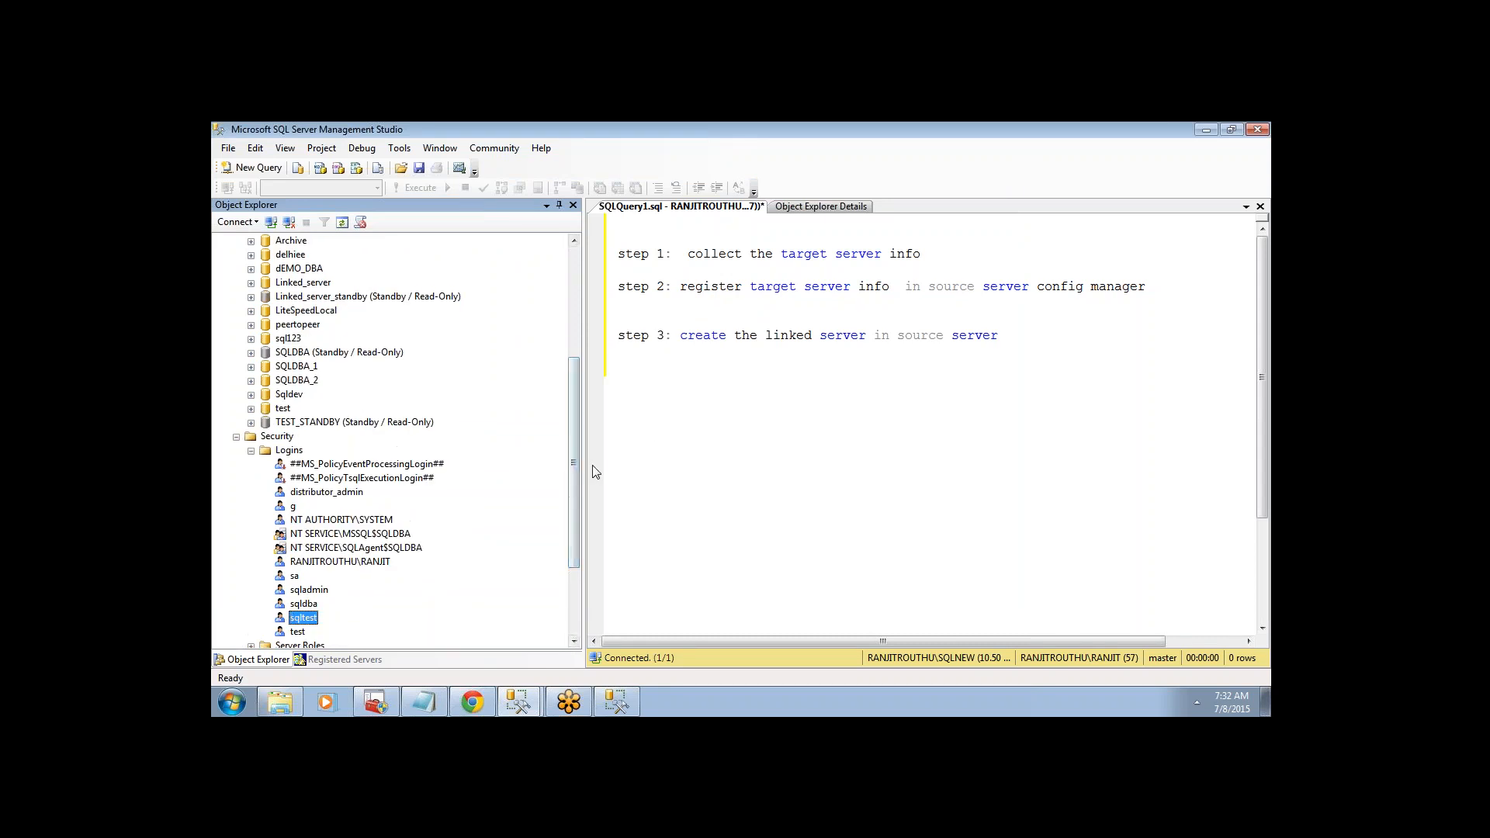
scroll(576, 422, "up", 3)
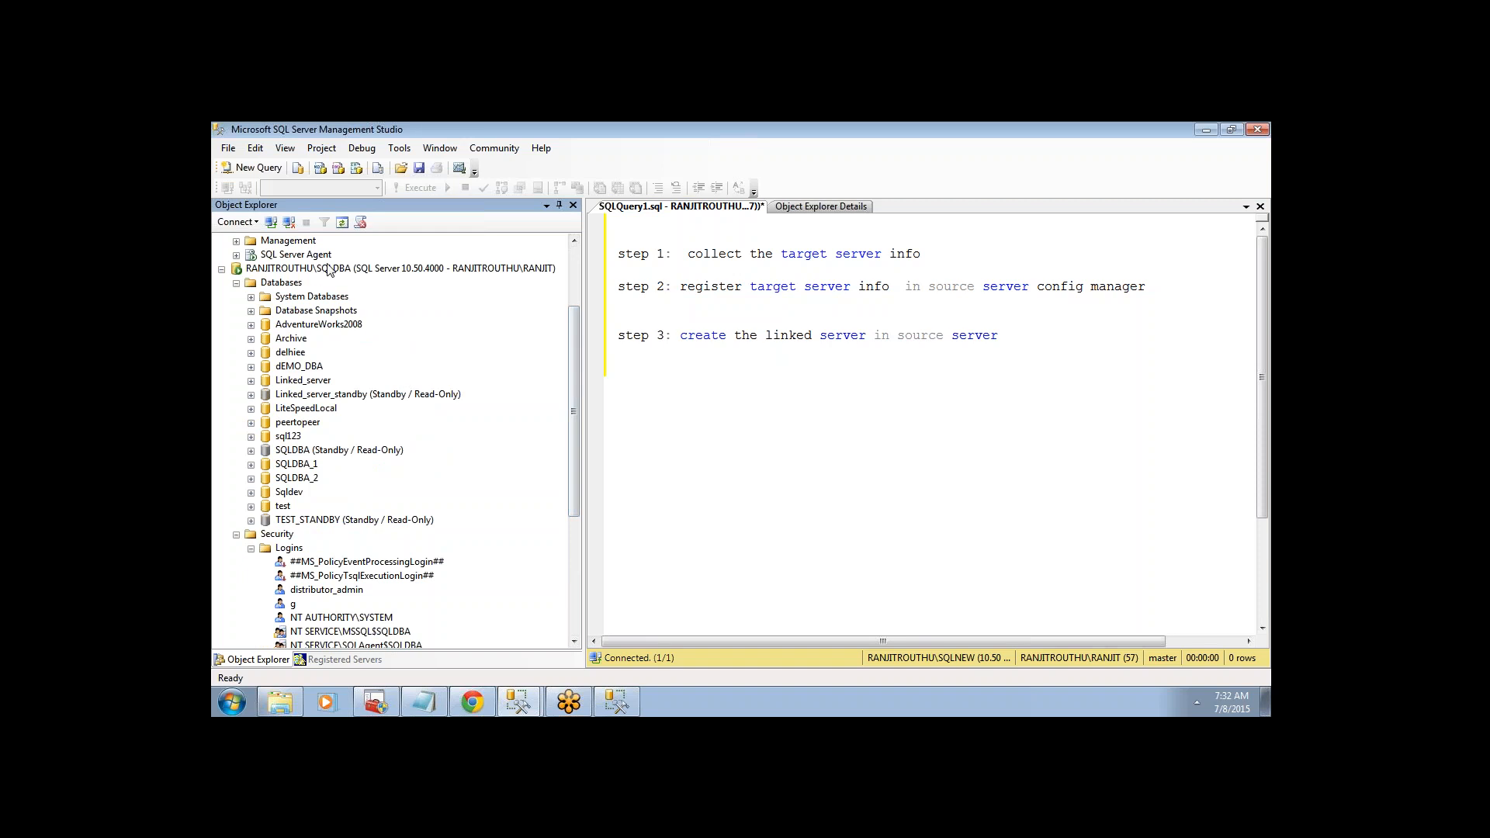
left_click(511, 699)
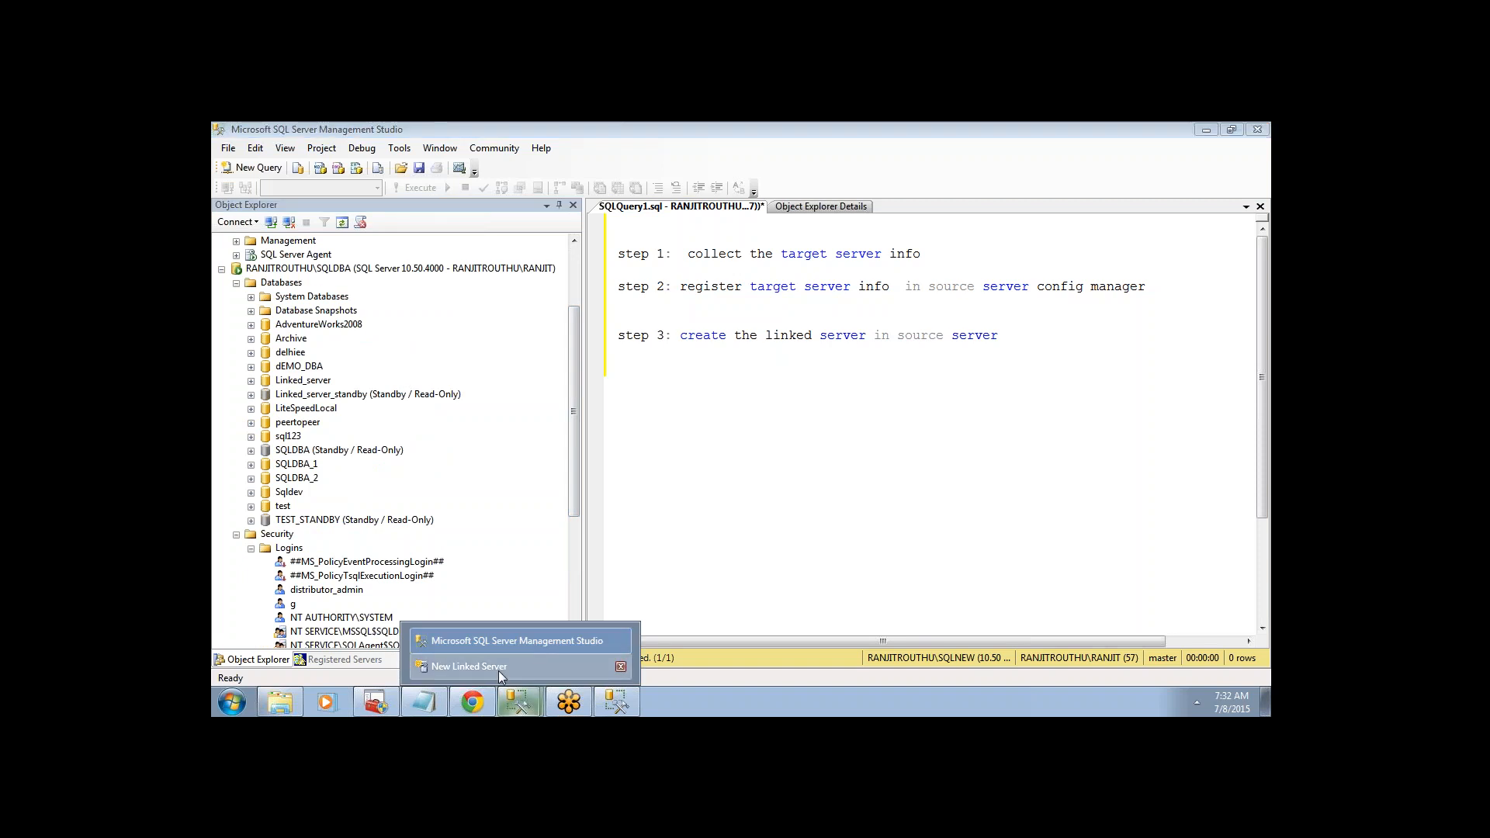
- Map local login sa to remote user sqltest and enter its remote password
left_click(482, 672)
type("sq")
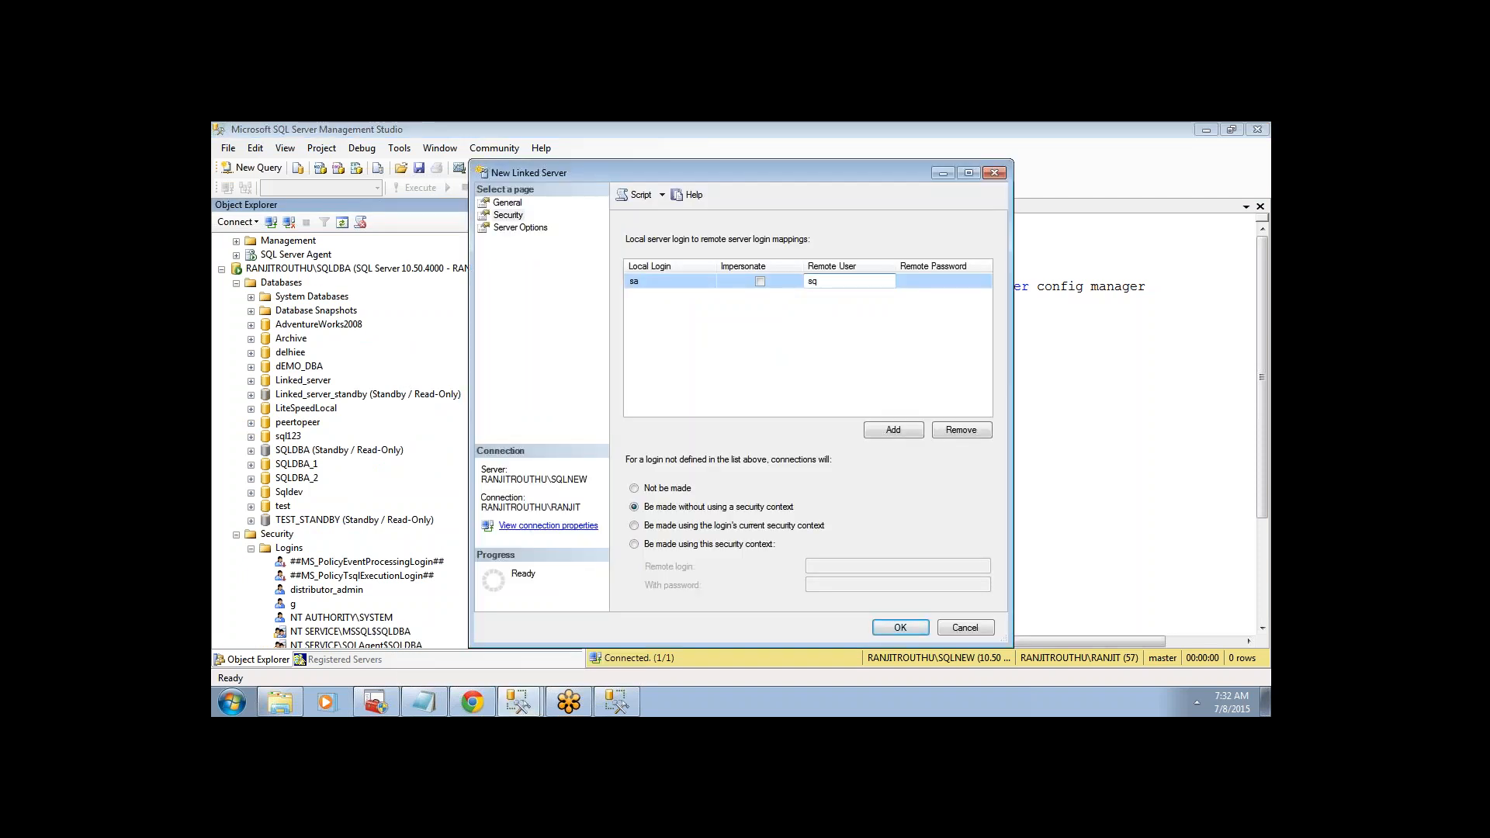
type("ltest")
key("Tab")
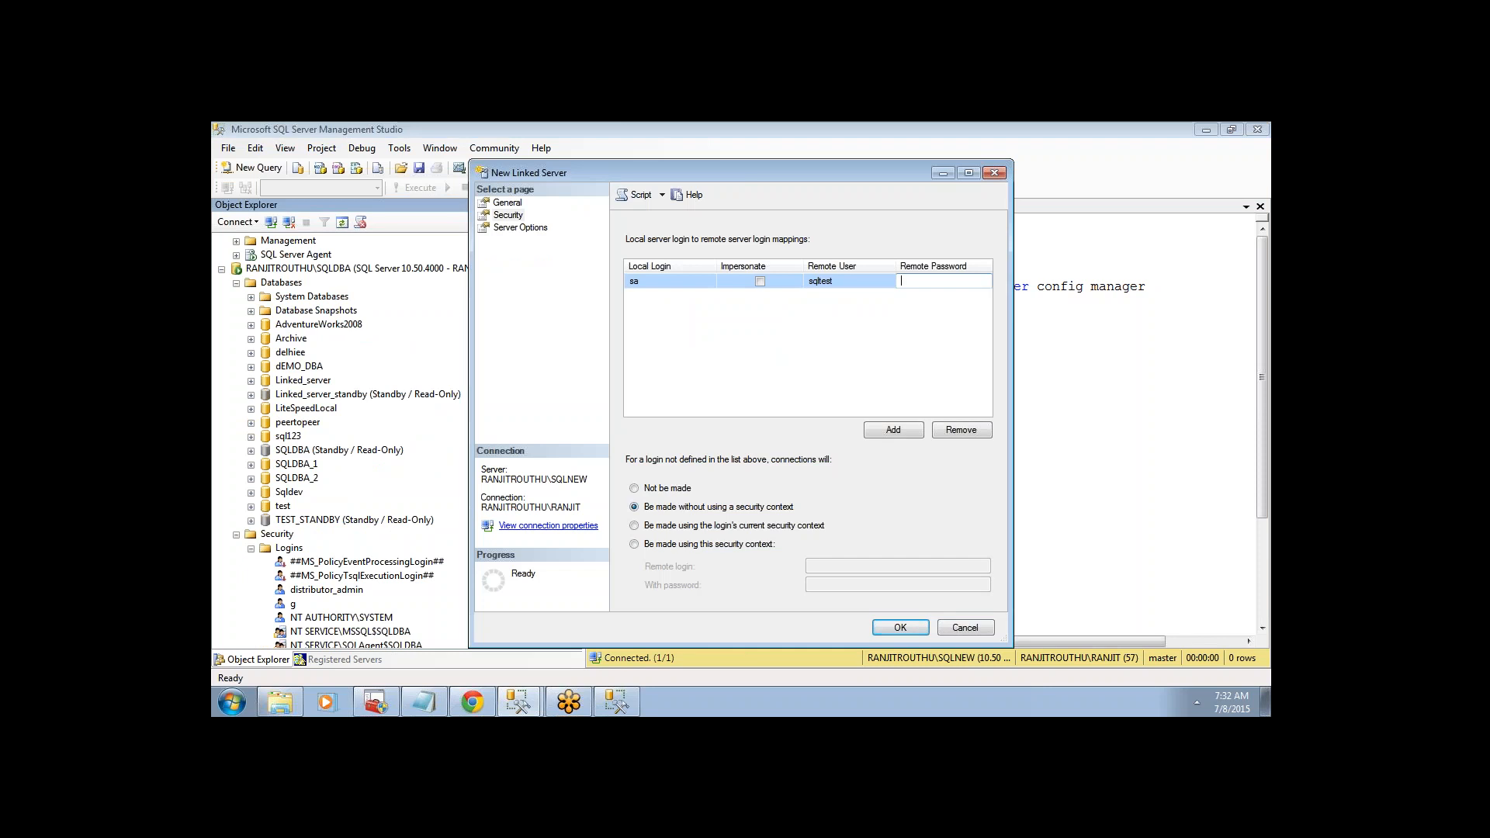
type("sqltest")
left_click(761, 305)
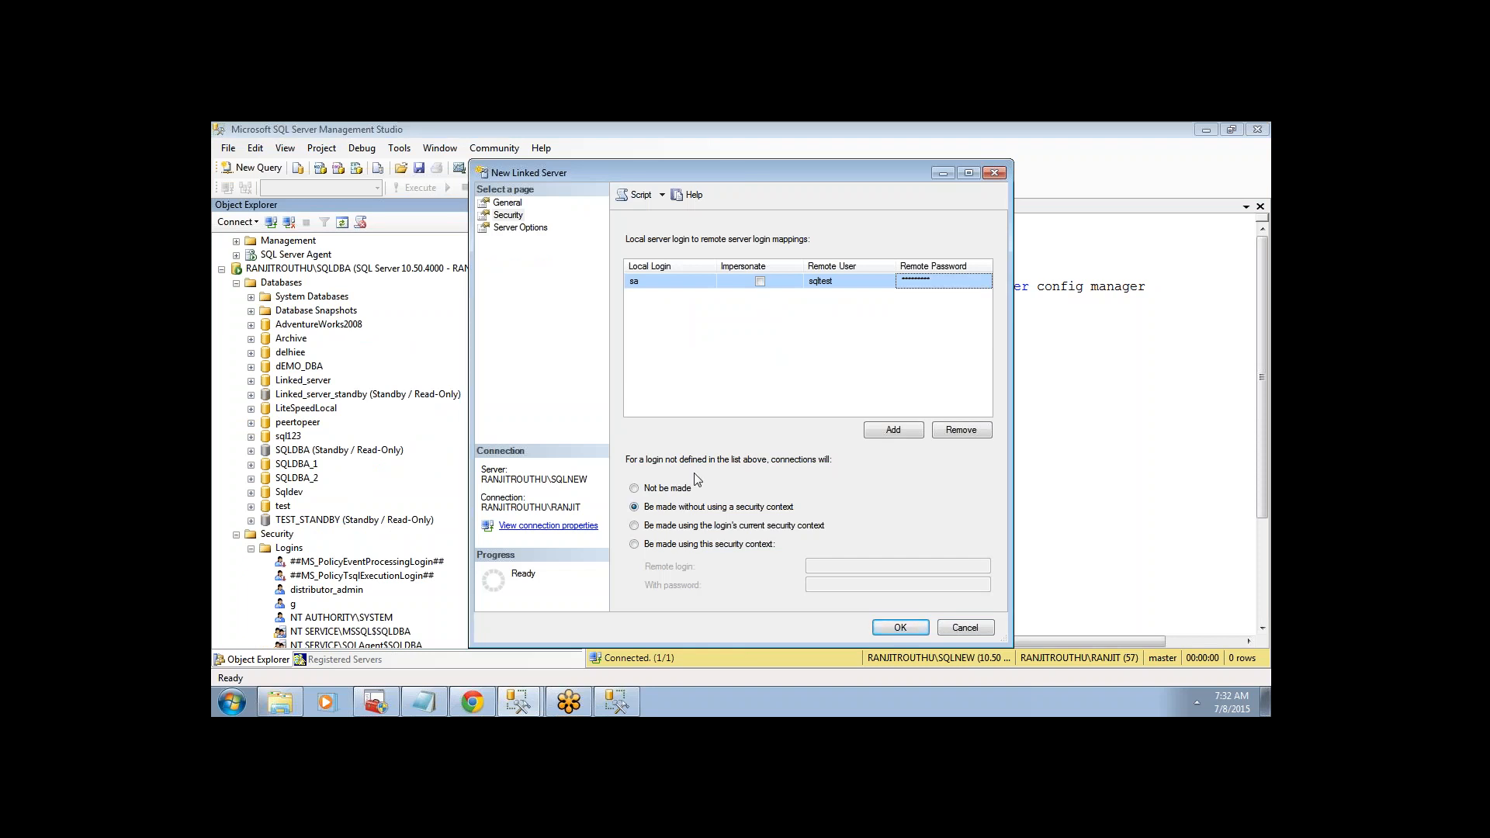
- Have unmapped connections be made using the login's current security context
left_click(634, 528)
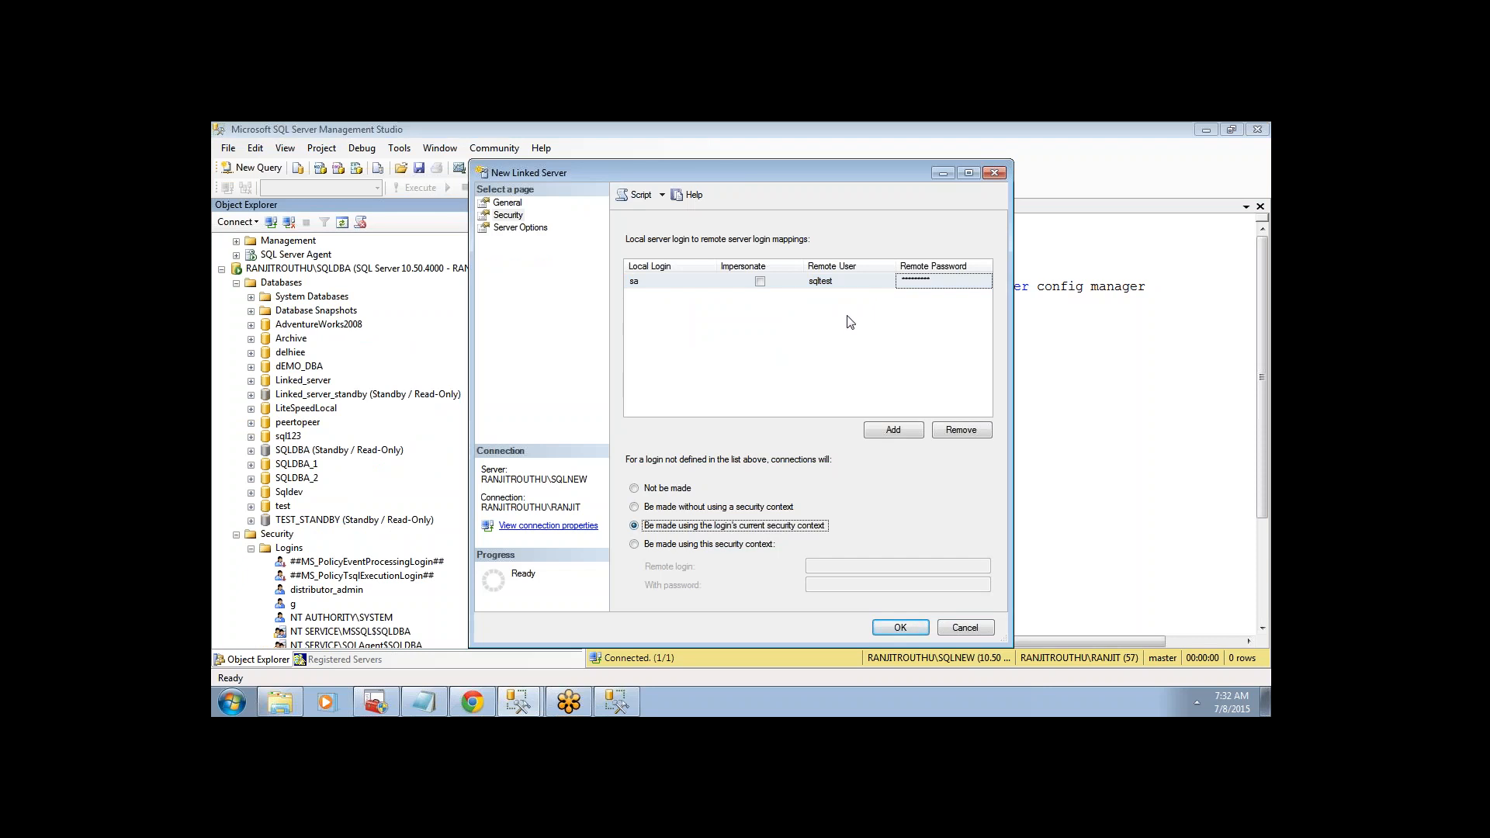
left_click(634, 545)
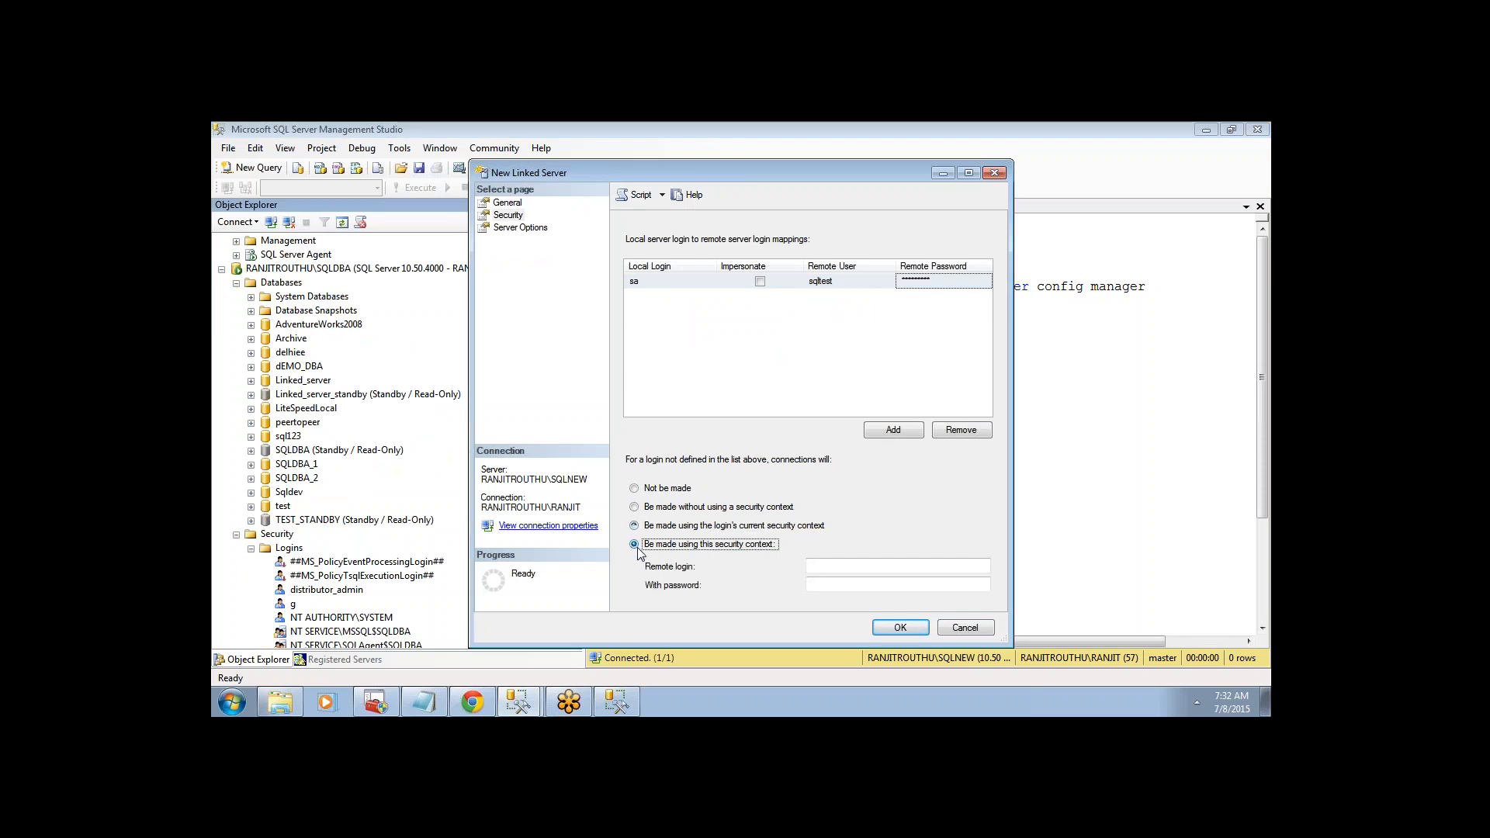
left_click(854, 567)
left_click(853, 584)
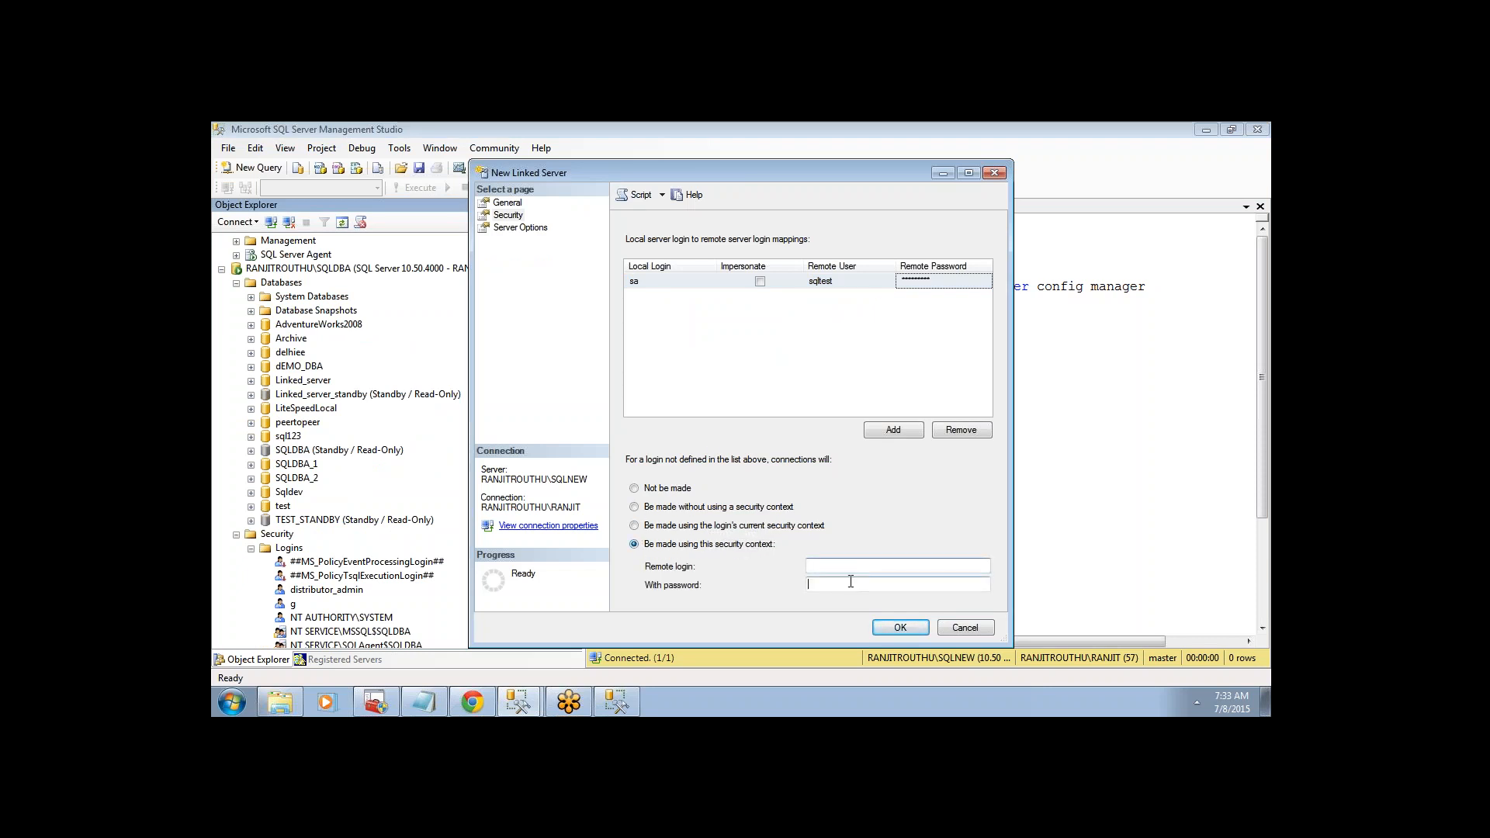
left_click(634, 526)
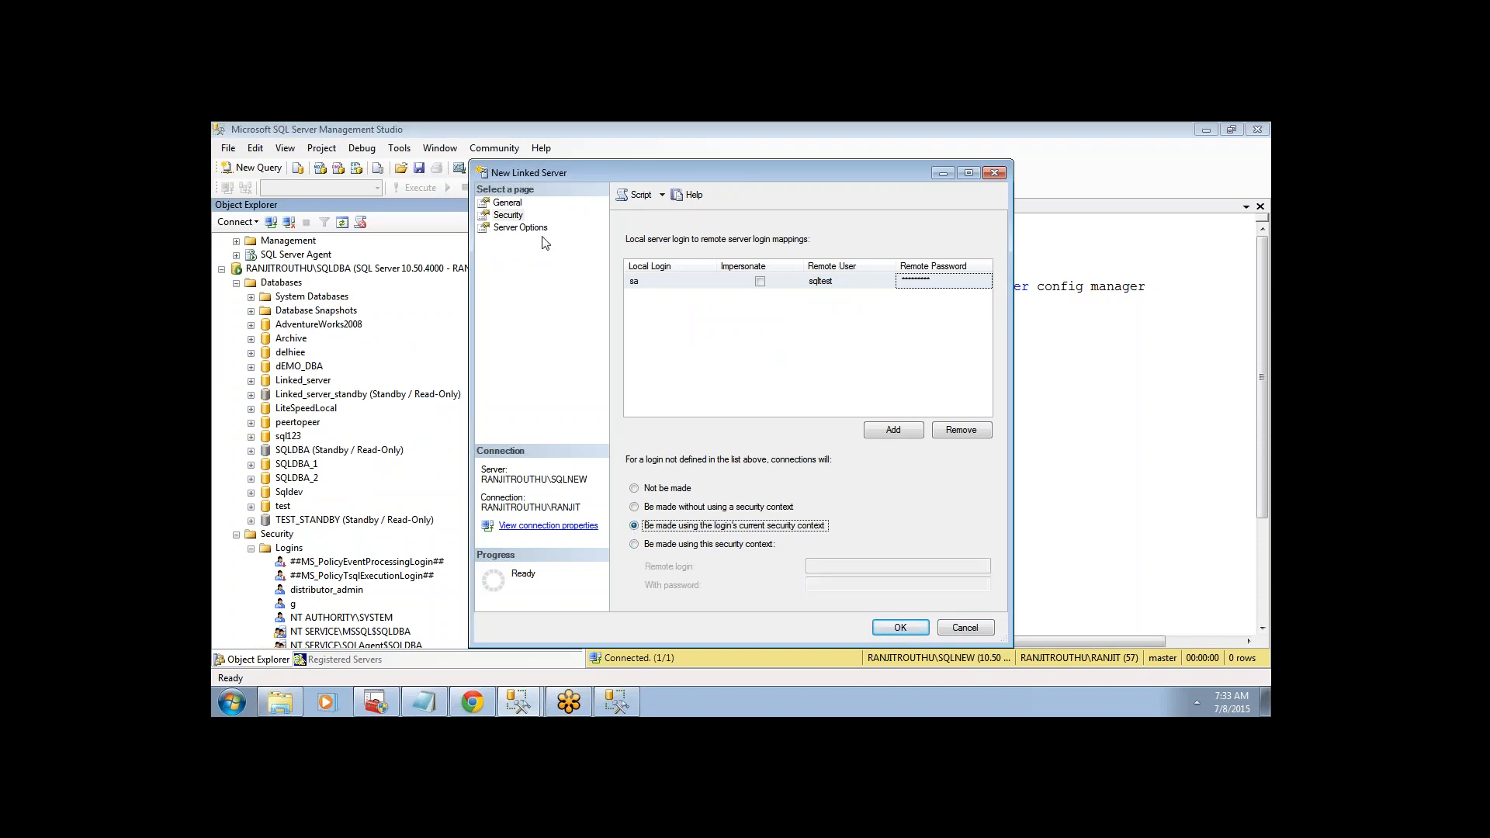
- Inspect the Data Access and RPC settings on Server Options, then return to the main window
left_click(522, 228)
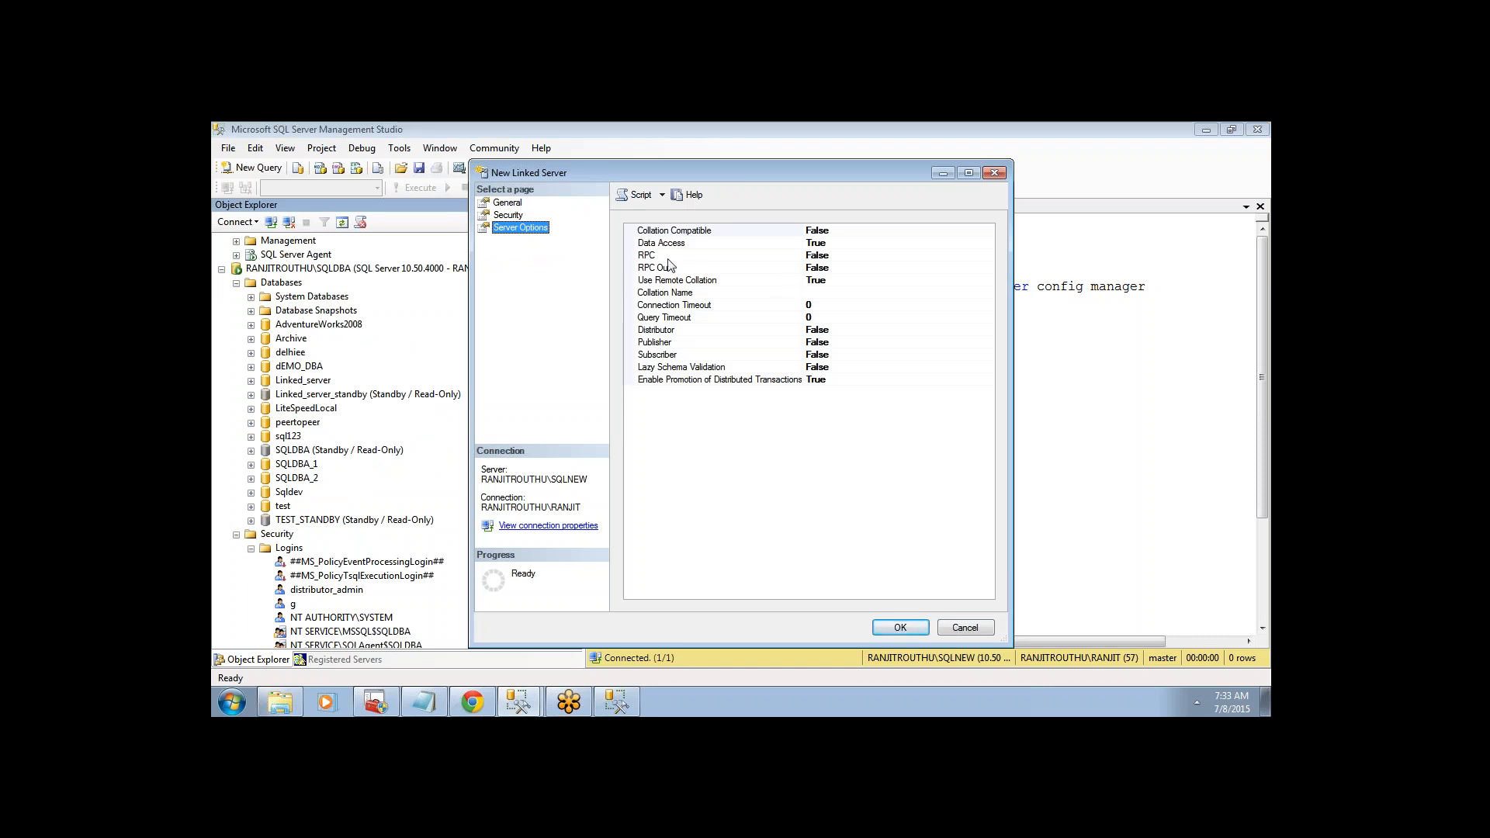
left_click(826, 243)
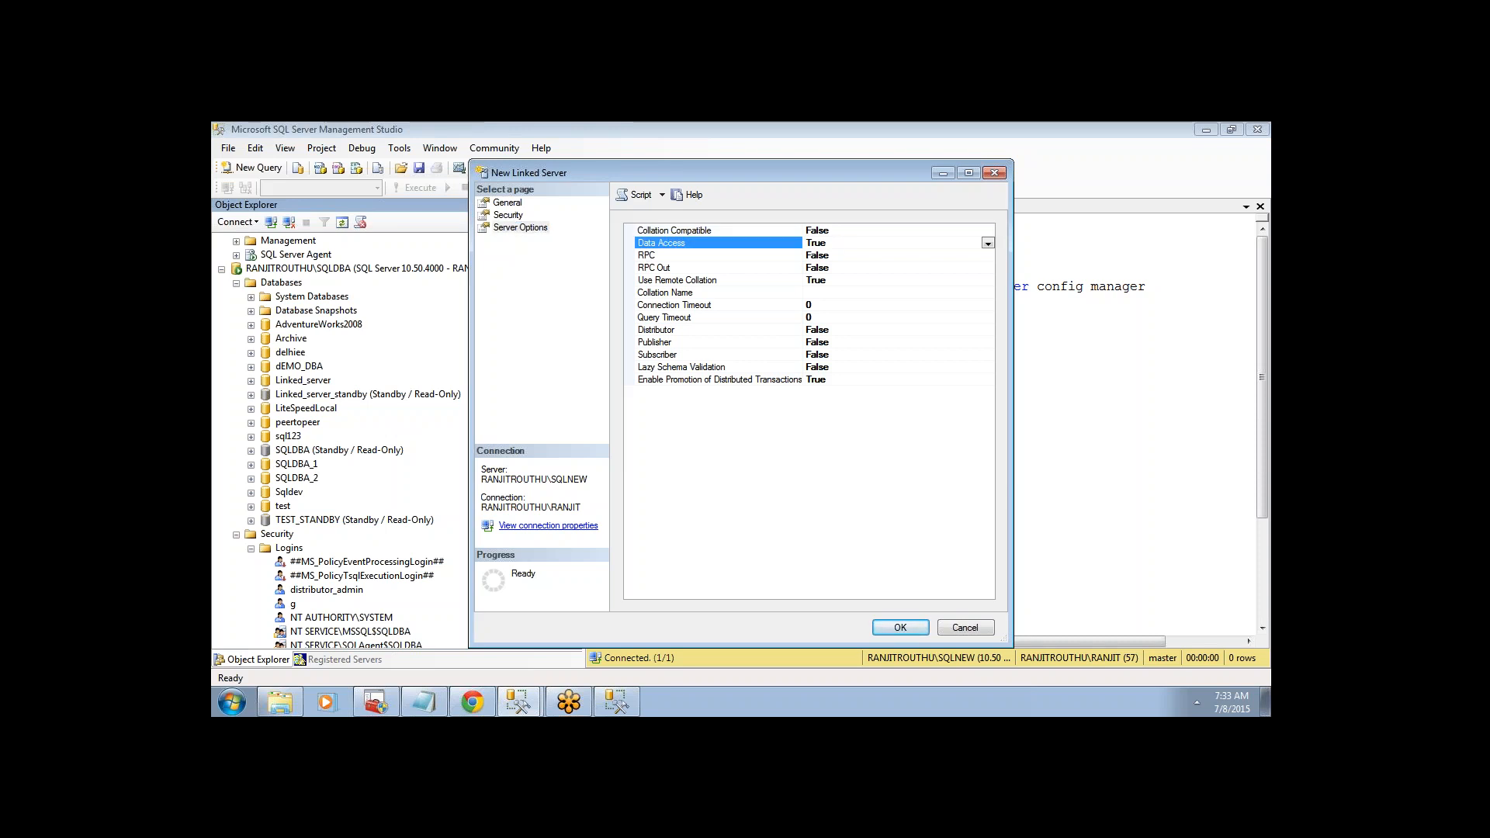
left_click(830, 255)
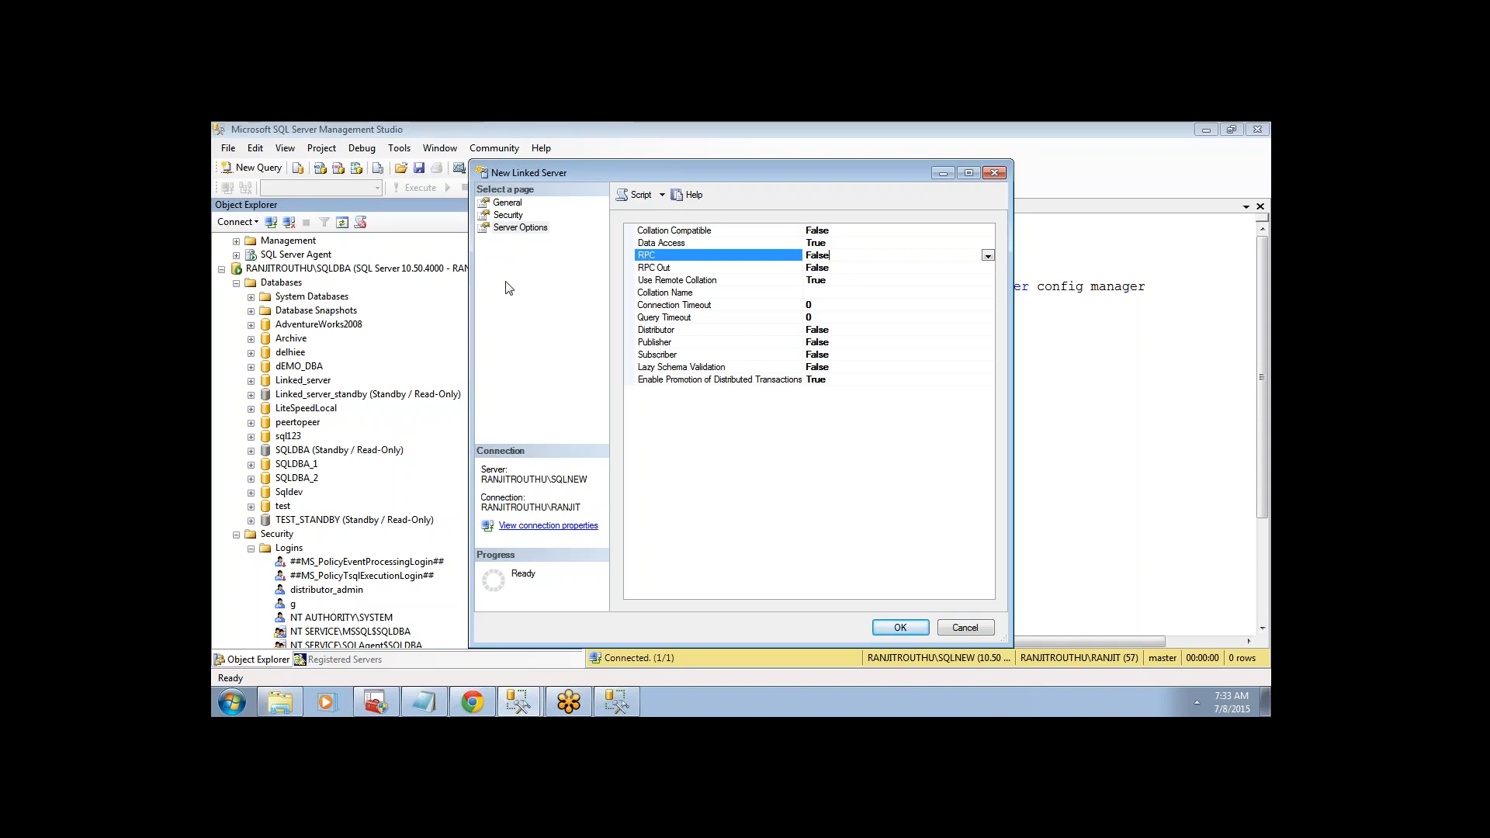
left_click(392, 305)
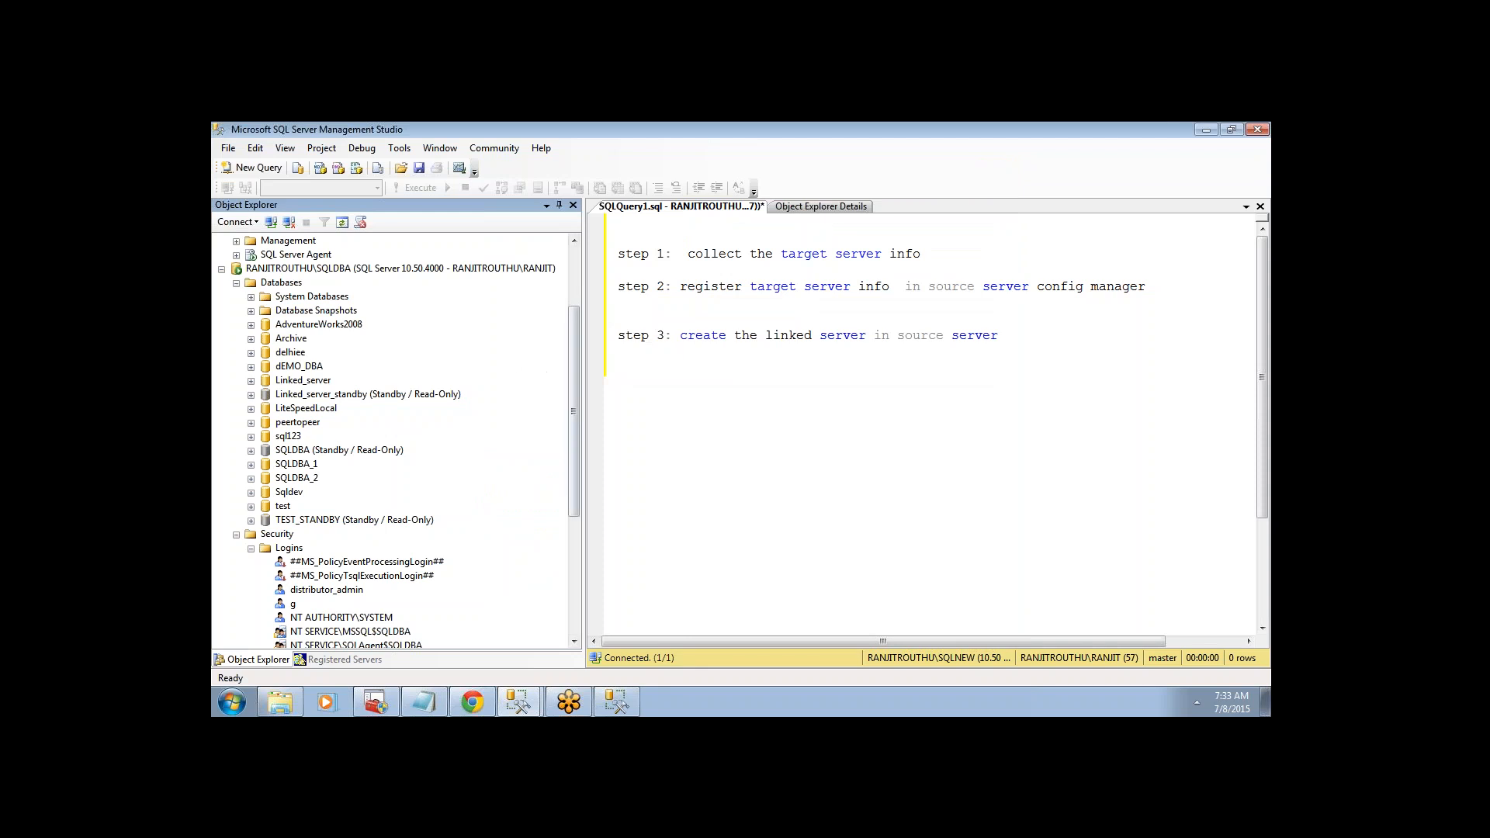
- Browse SQLNEW in Object Explorer: SQL Server Agent, AdventureWorks2008, Database Snapshots and System Databases
scroll(574, 379, "up", 3)
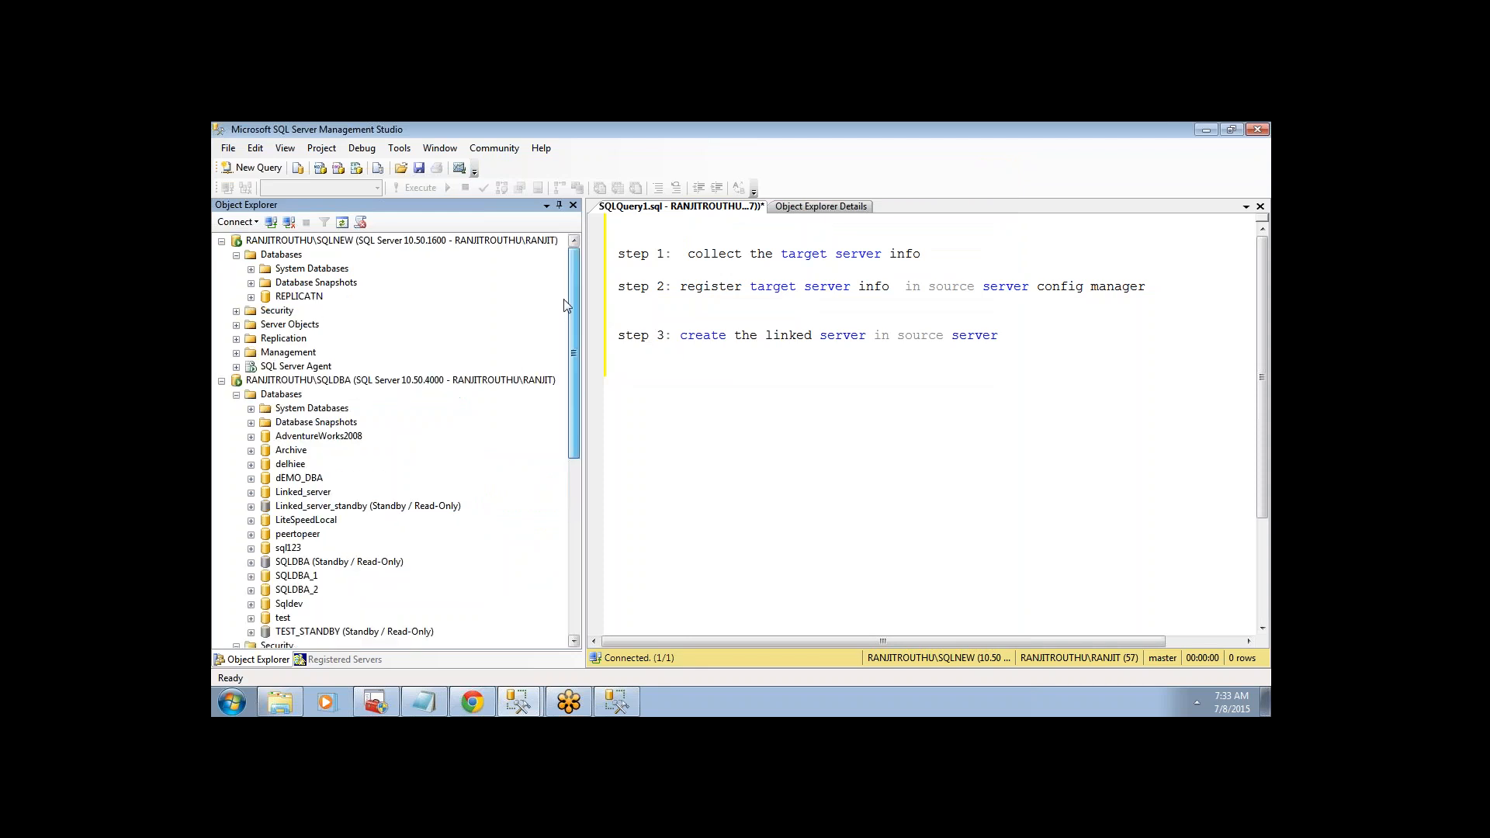
left_click(336, 241)
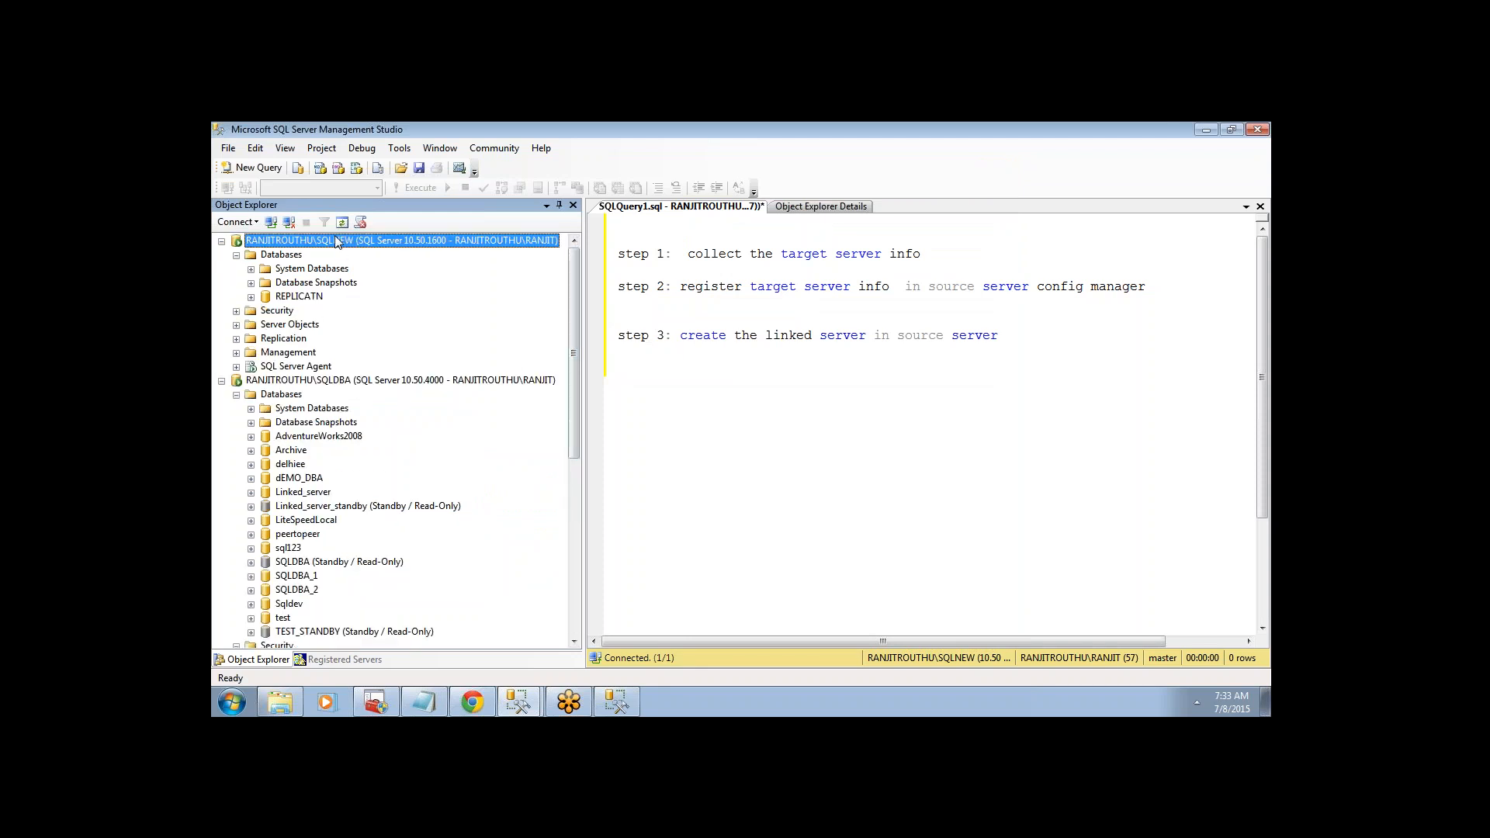
left_click(236, 366)
left_click(236, 366)
left_click(314, 438)
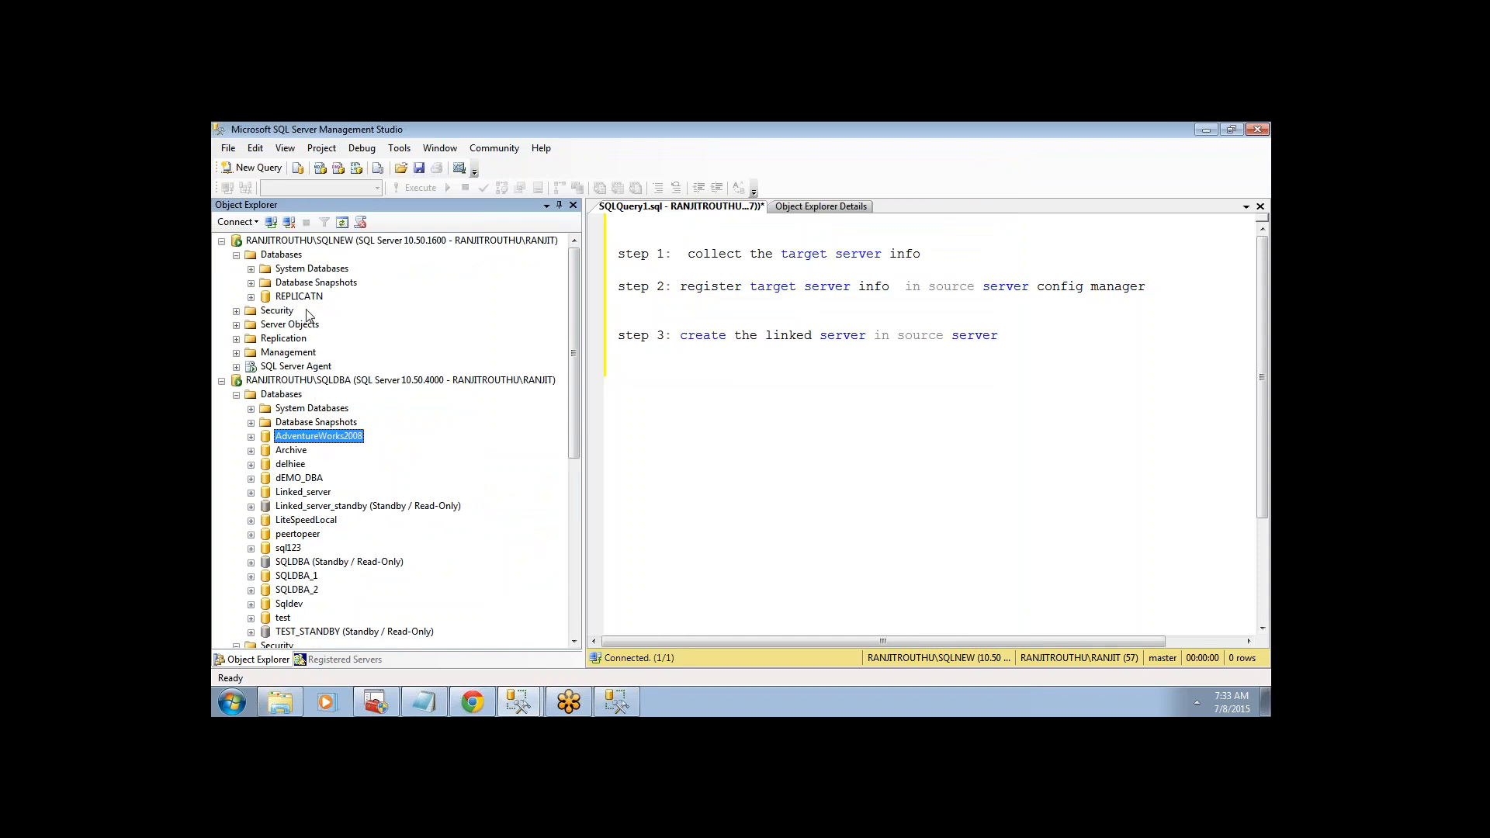
left_click(301, 283)
left_click(307, 409)
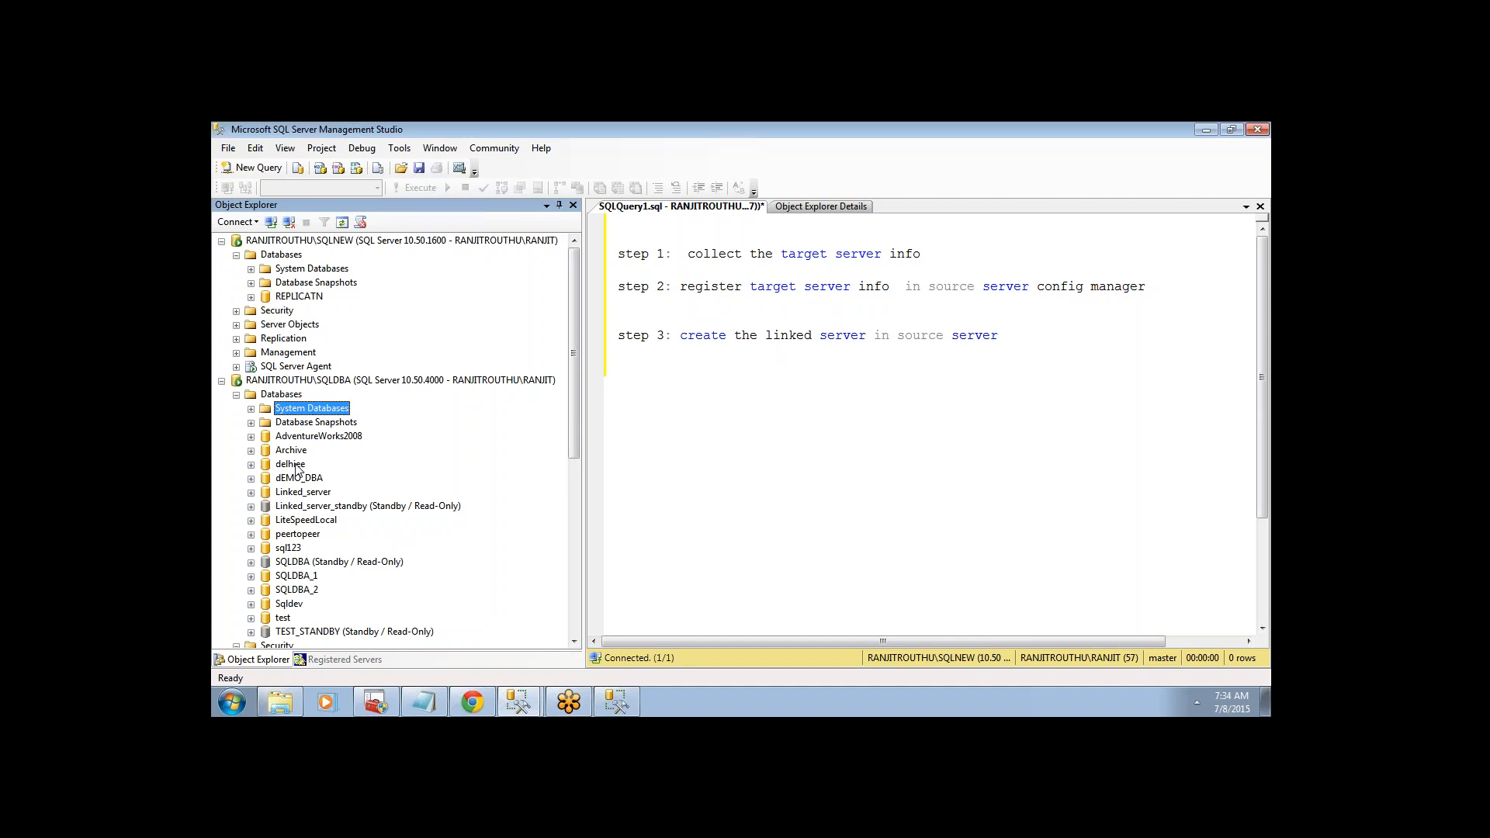
- Expand AdventureWorks2008's Programmability > Stored Procedures, then return to the New Linked Server Server Options
left_click(251, 436)
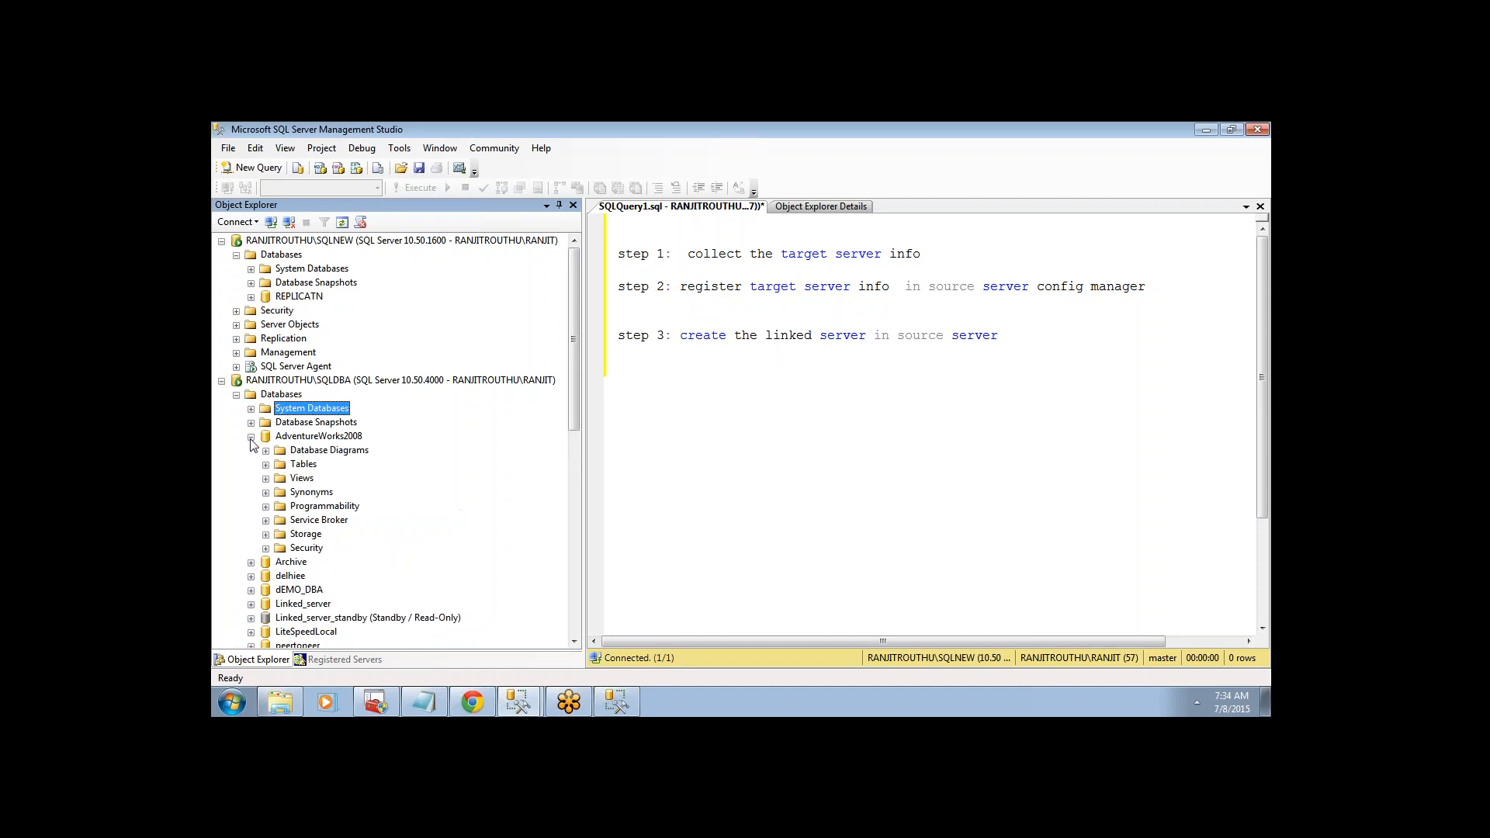
left_click(297, 437)
left_click(266, 507)
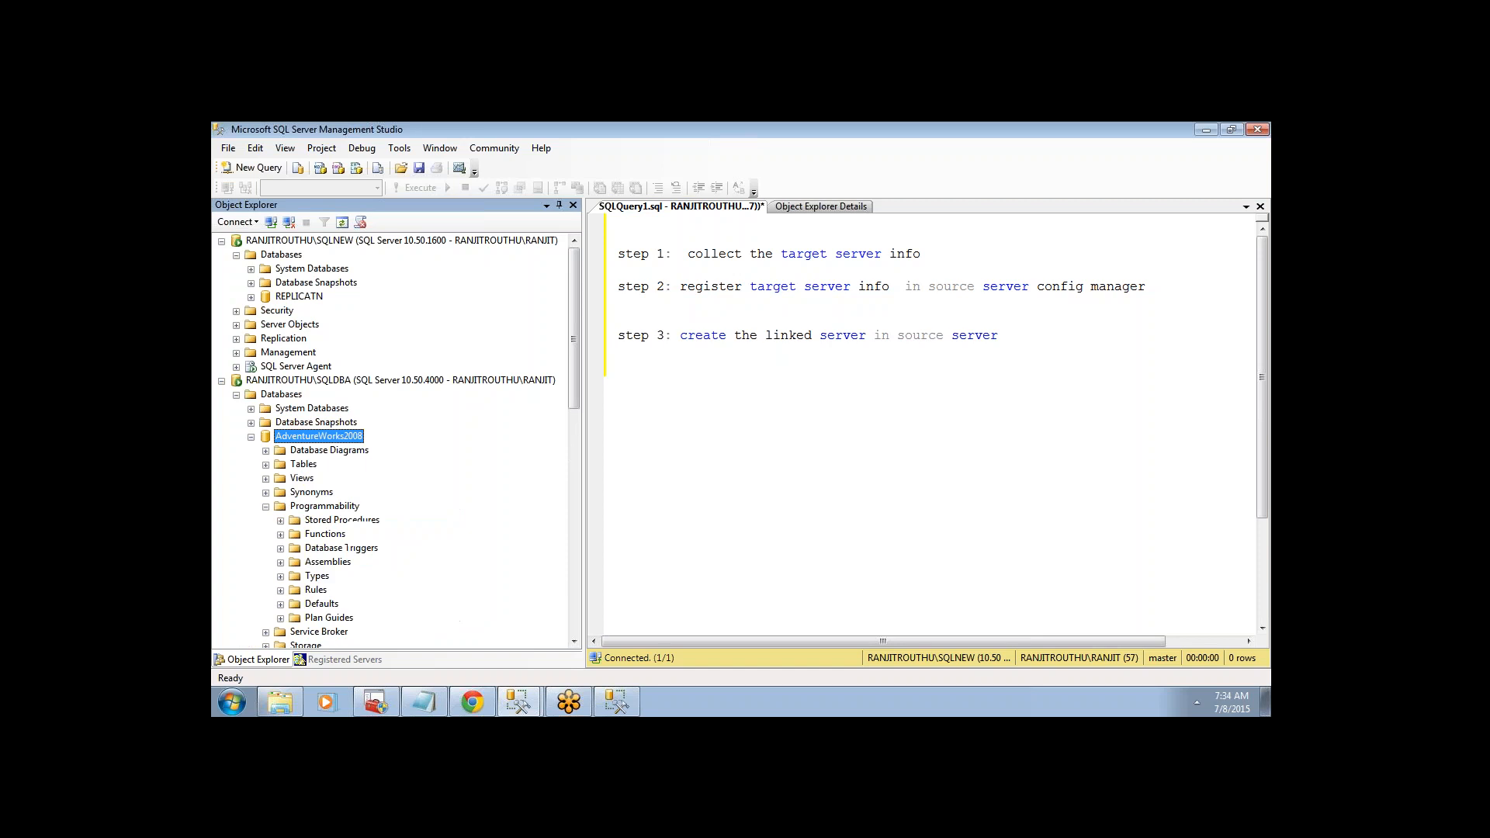
left_click(281, 520)
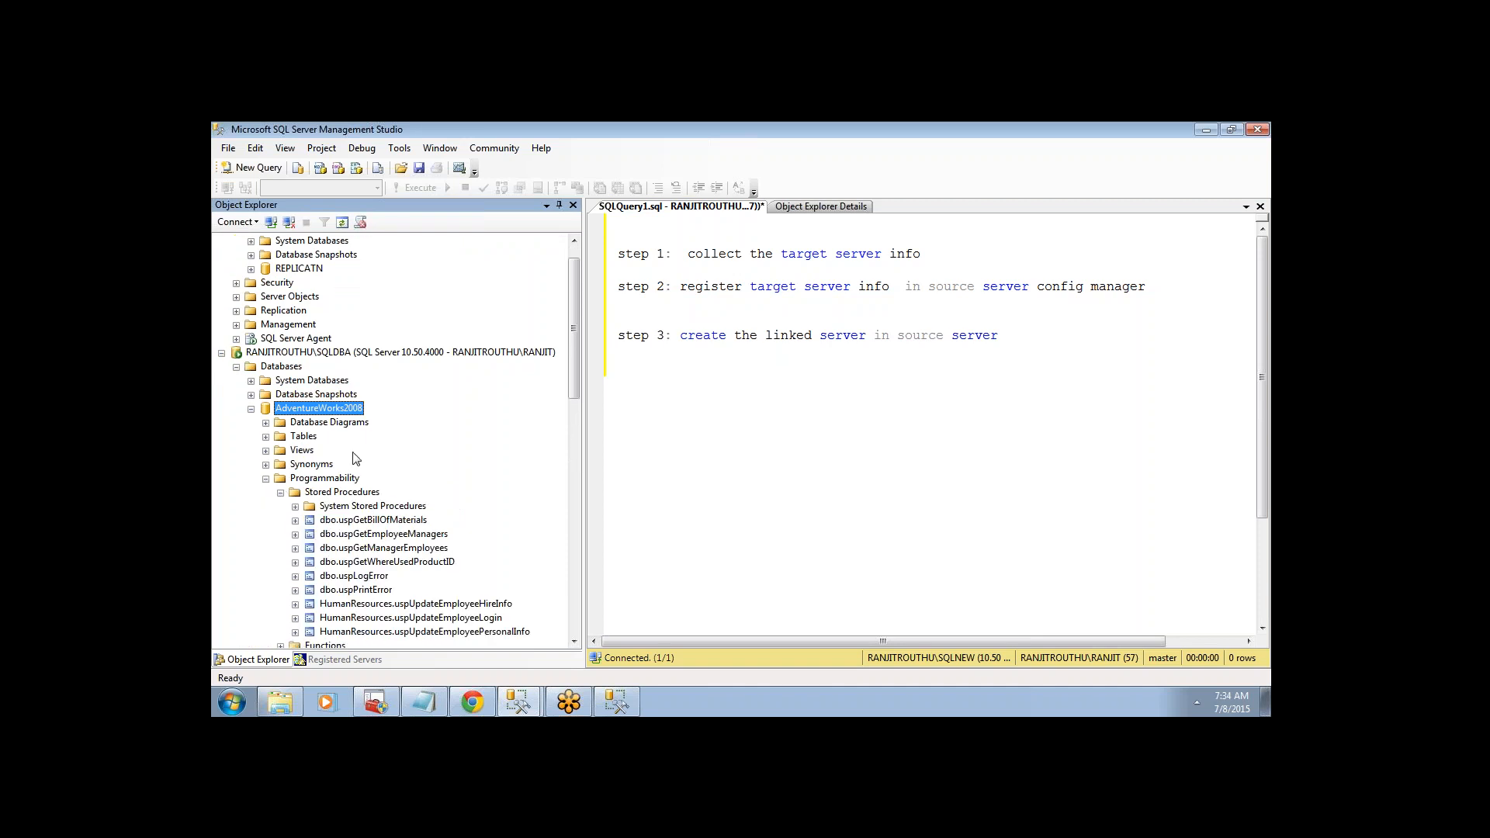
left_click(315, 254)
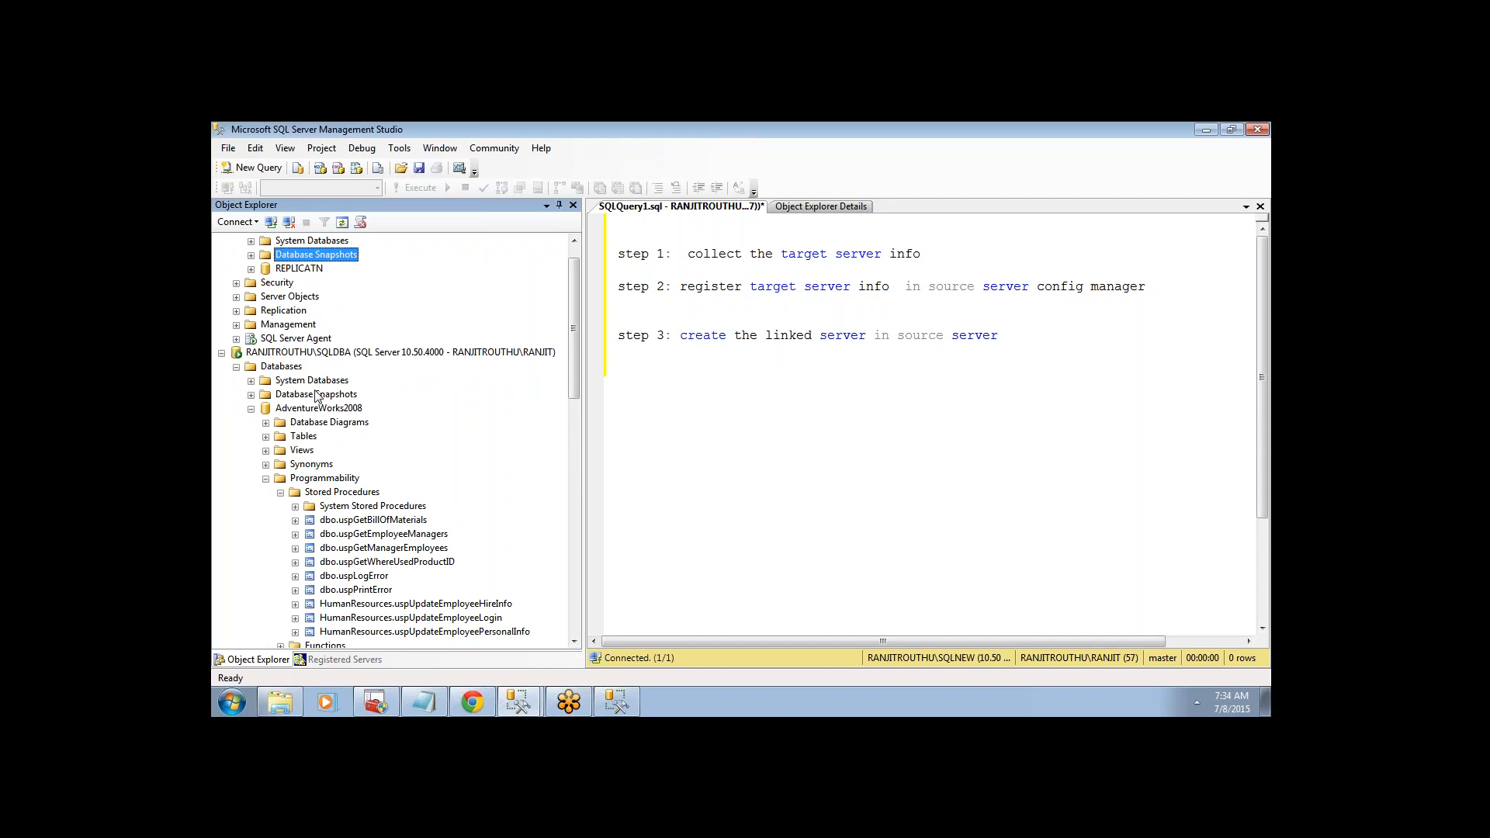
left_click(303, 411)
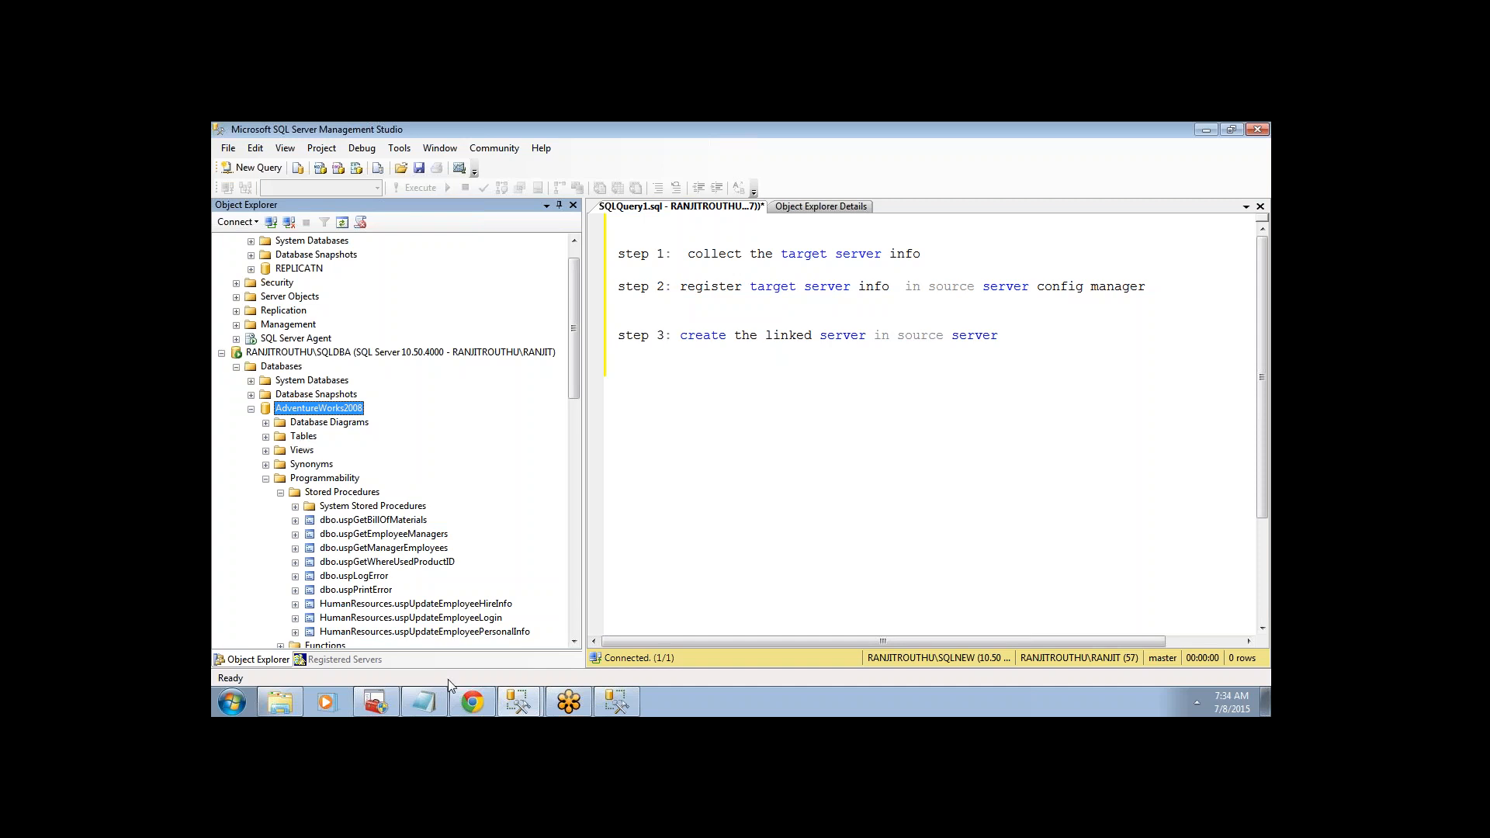
left_click(516, 702)
left_click(497, 664)
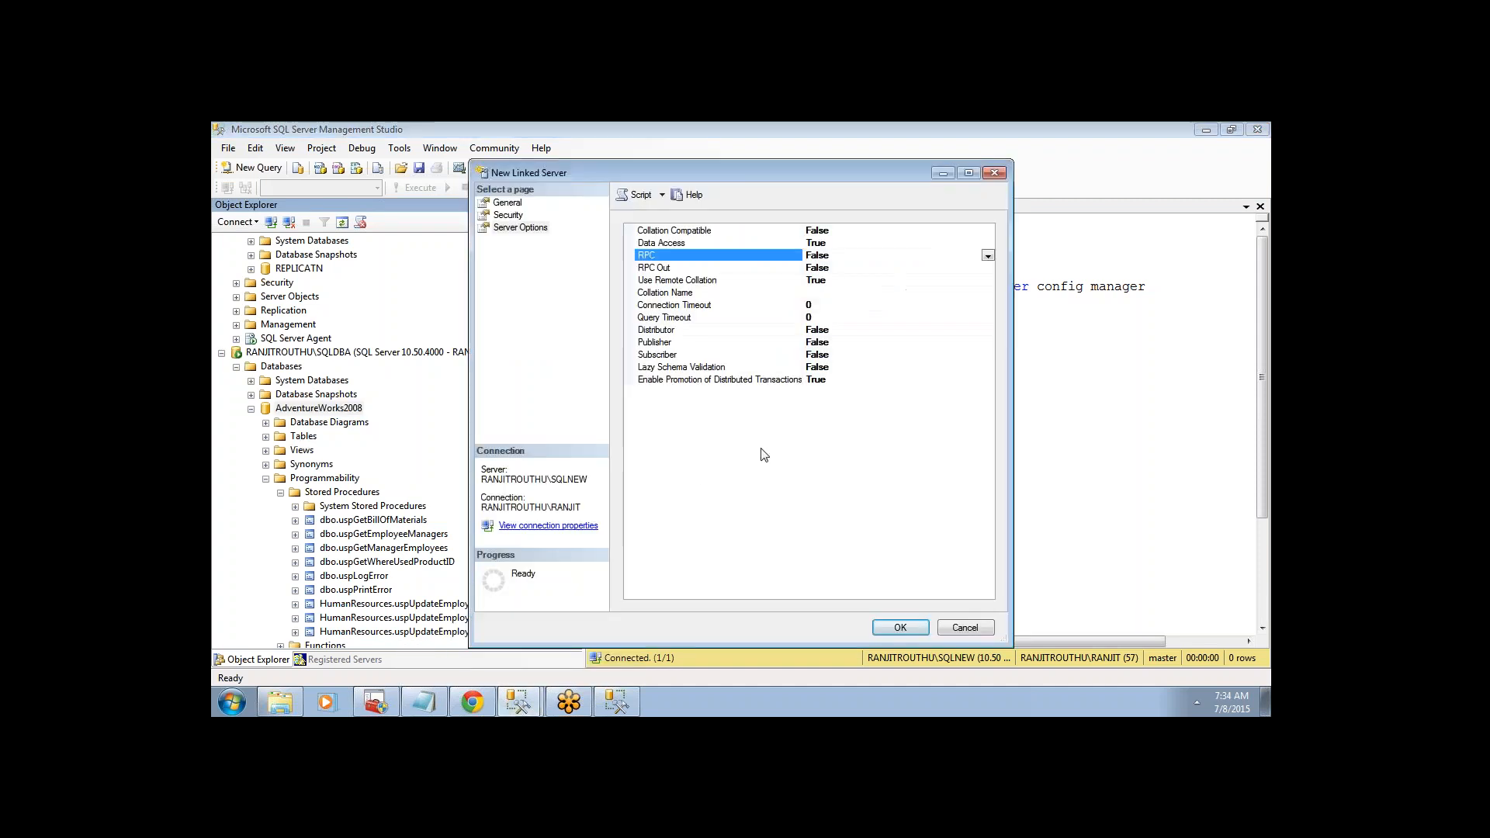
- Set RPC and RPC Out to True and confirm with OK to create the linked server
left_click(986, 255)
left_click(877, 265)
left_click(988, 267)
left_click(987, 268)
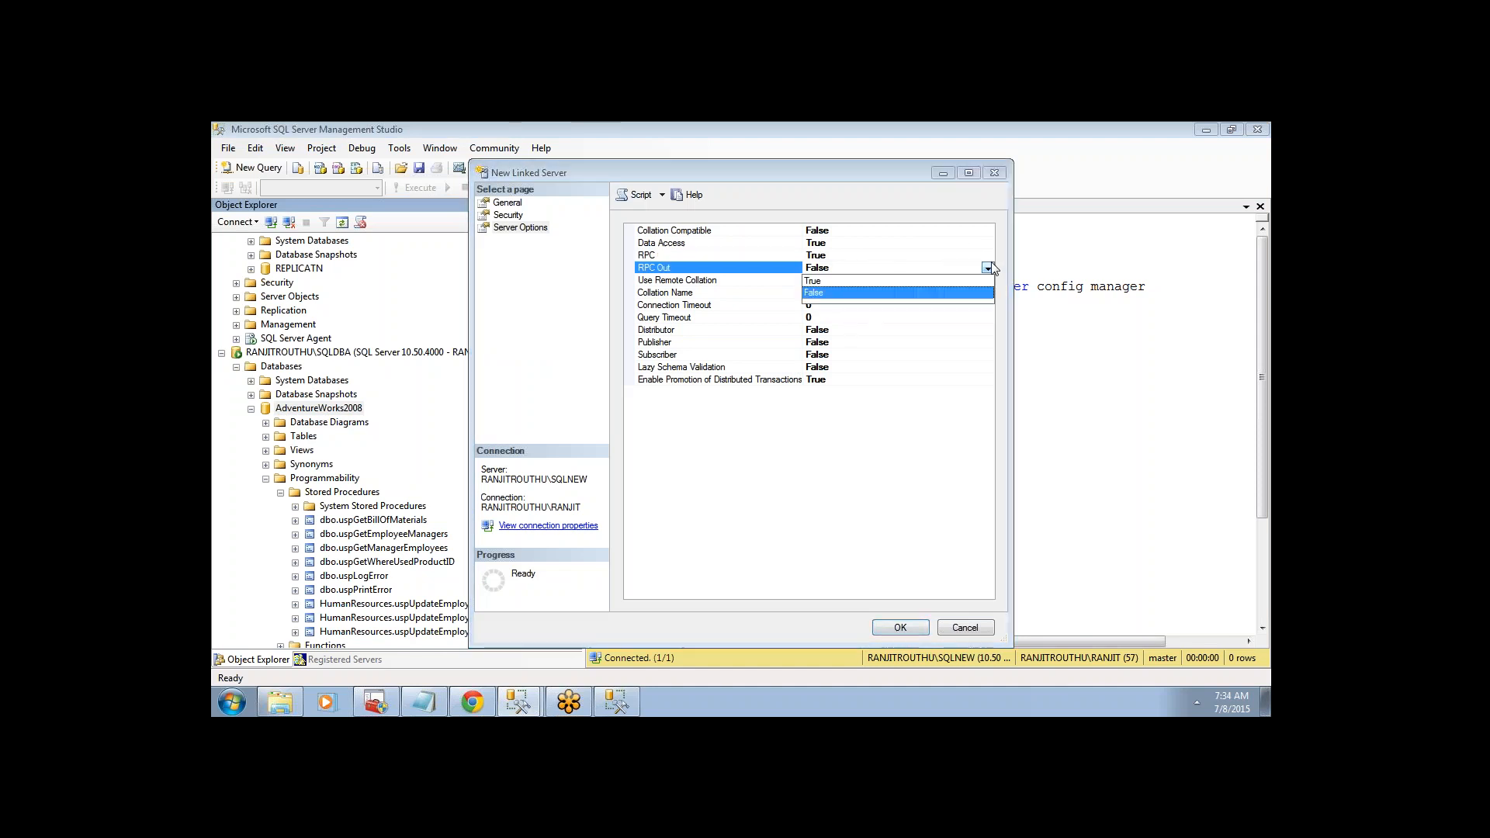
left_click(821, 281)
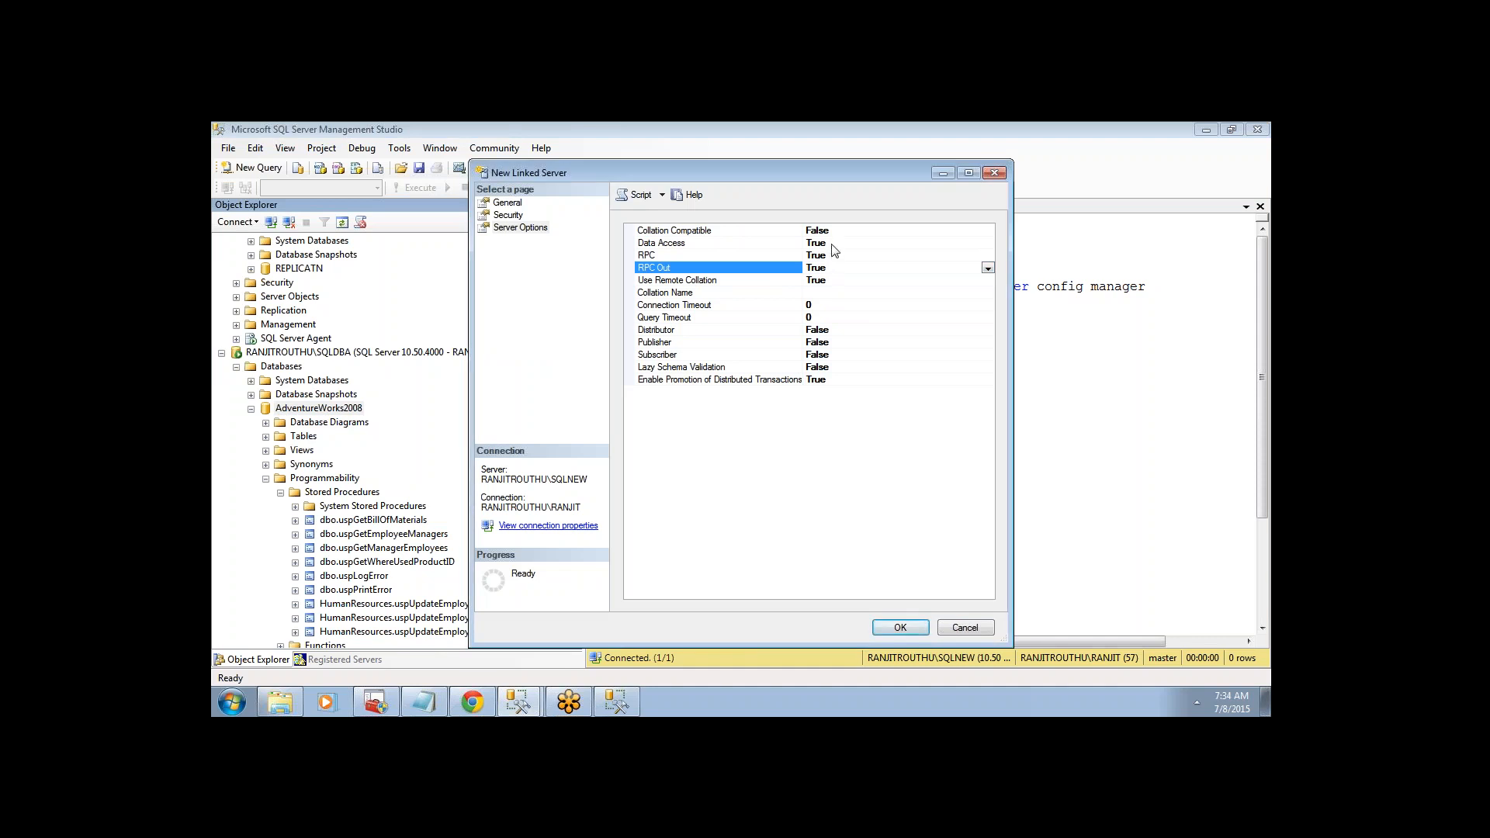
left_click(835, 244)
left_click(894, 628)
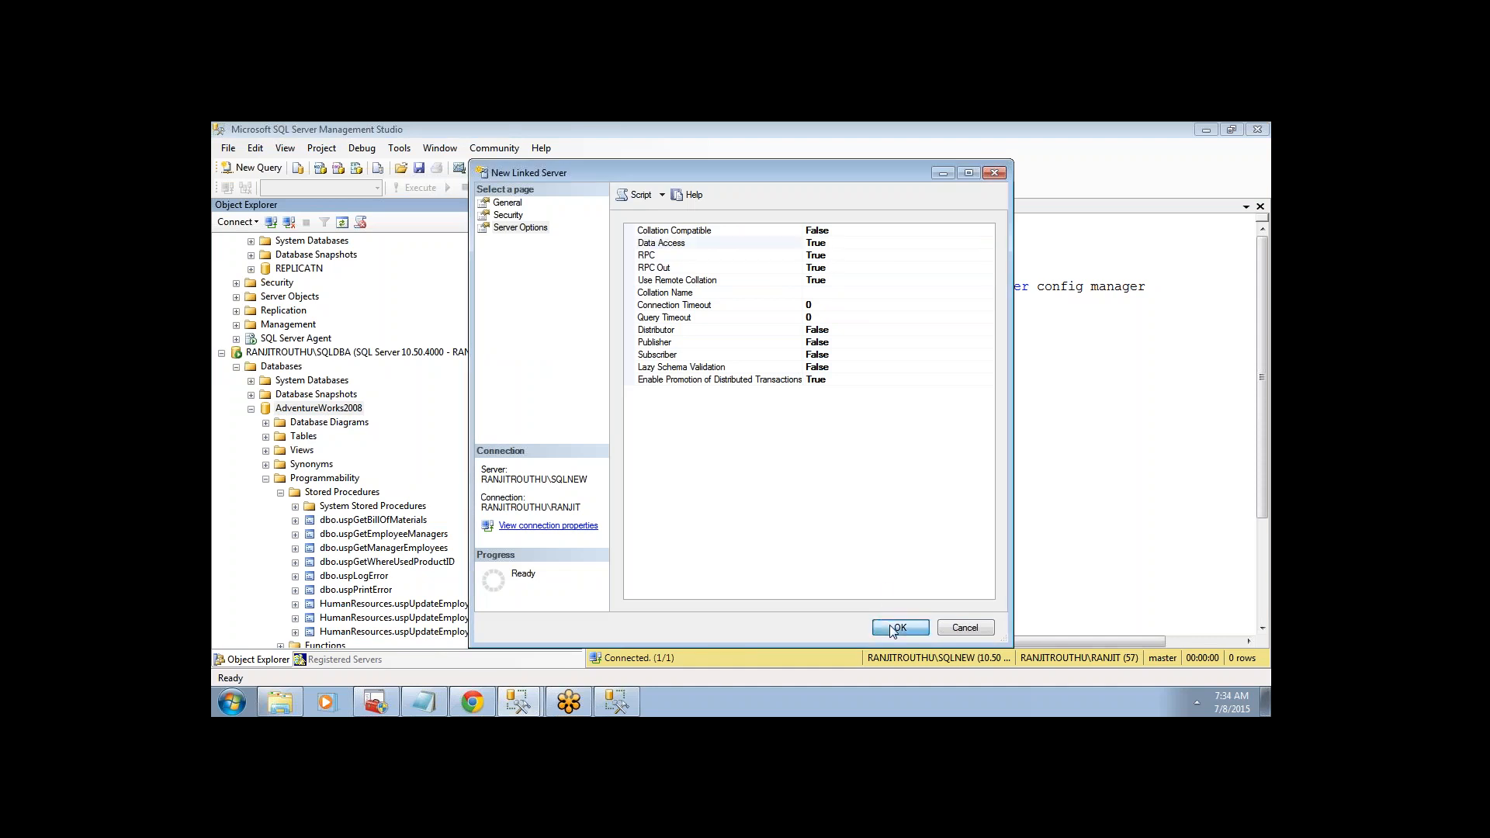
left_click_drag(571, 385, 575, 309)
left_click(236, 310)
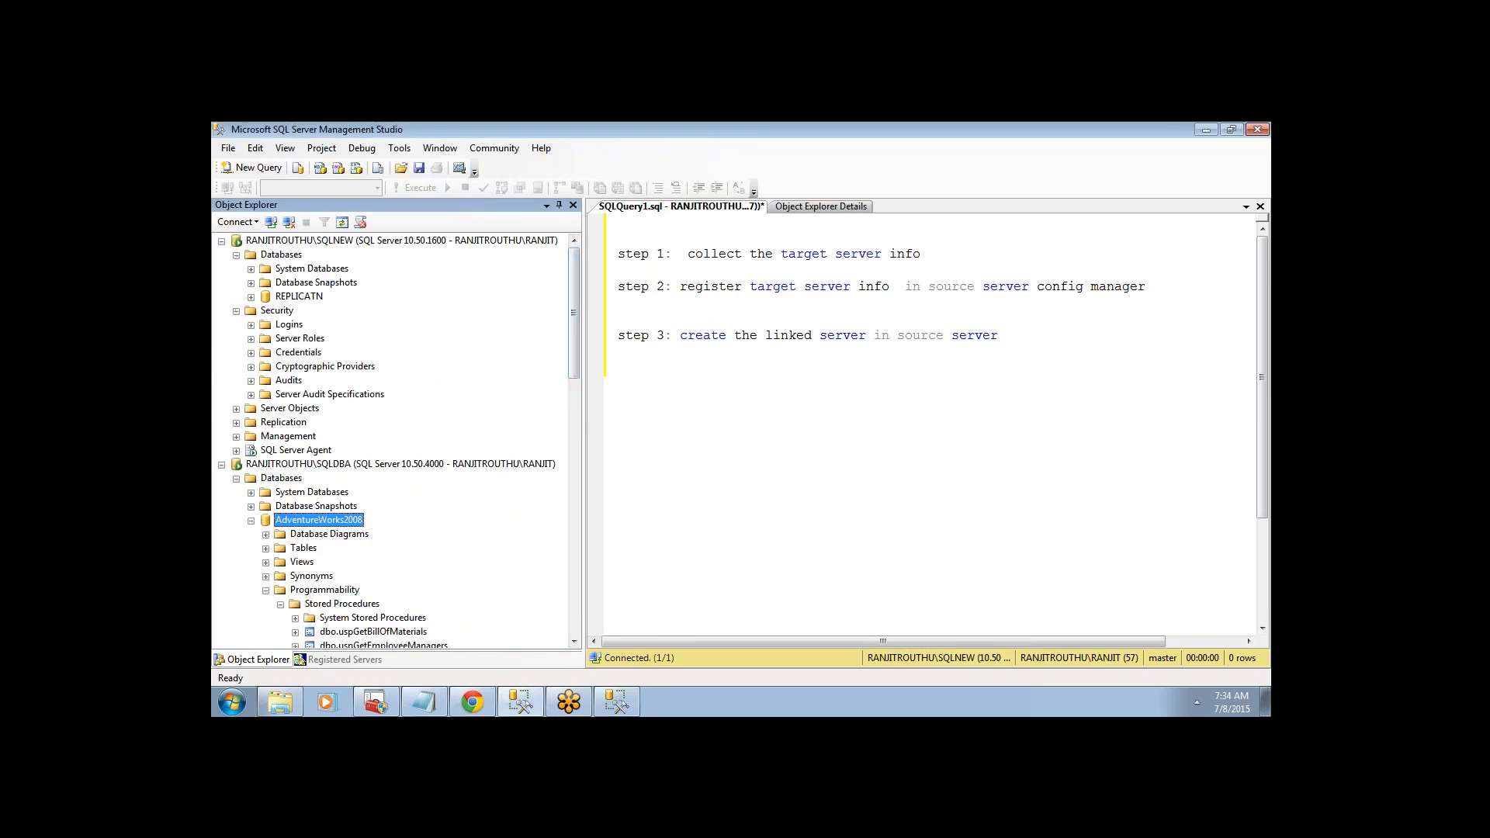
- Expand Server Objects > Linked Servers and select RANJITROUTHU\SQLDBA
left_click(236, 310)
left_click(236, 324)
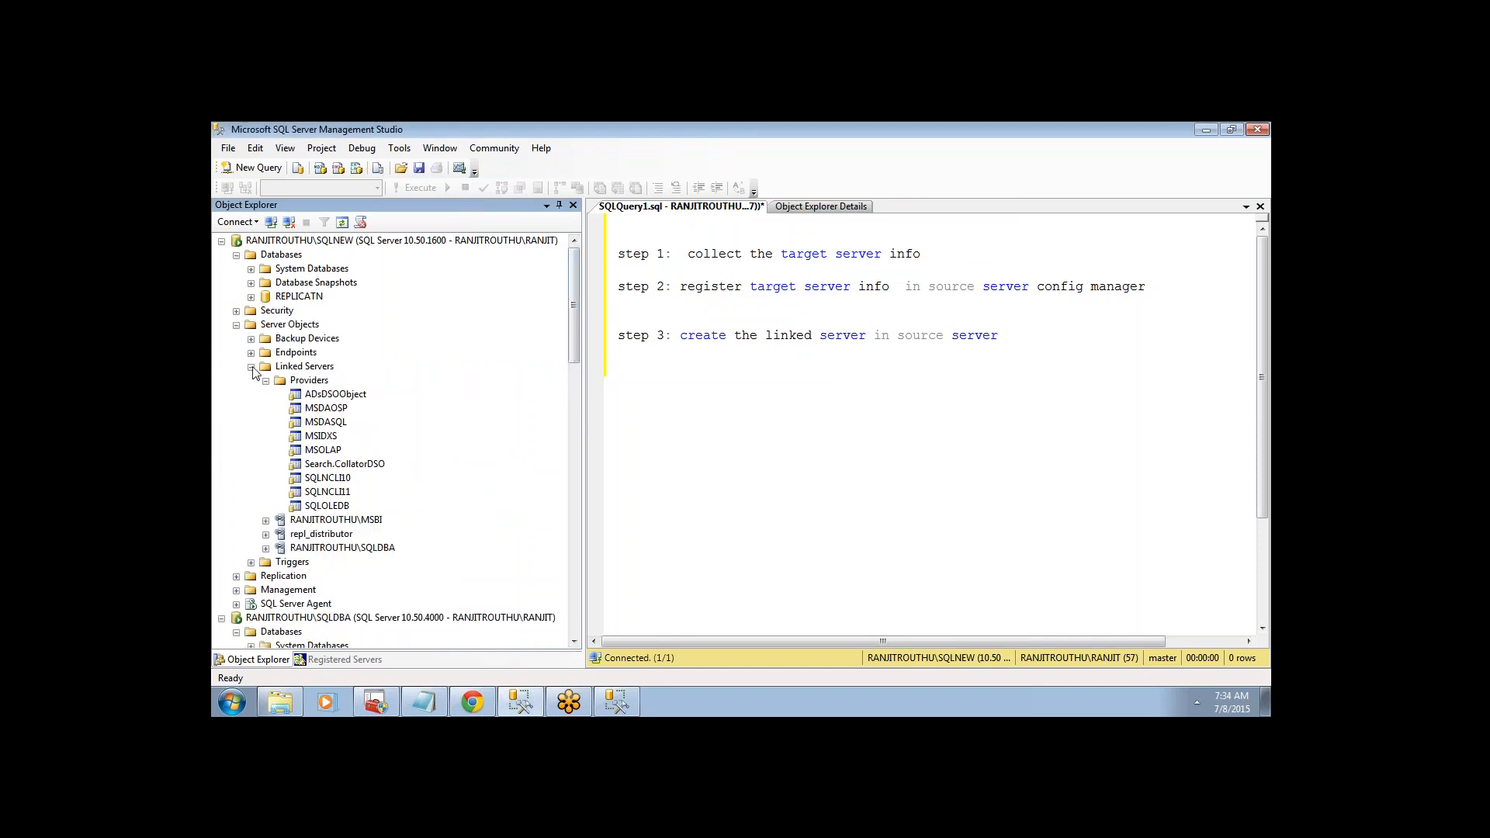
left_click(251, 366)
left_click(252, 367)
left_click(265, 380)
left_click(309, 426)
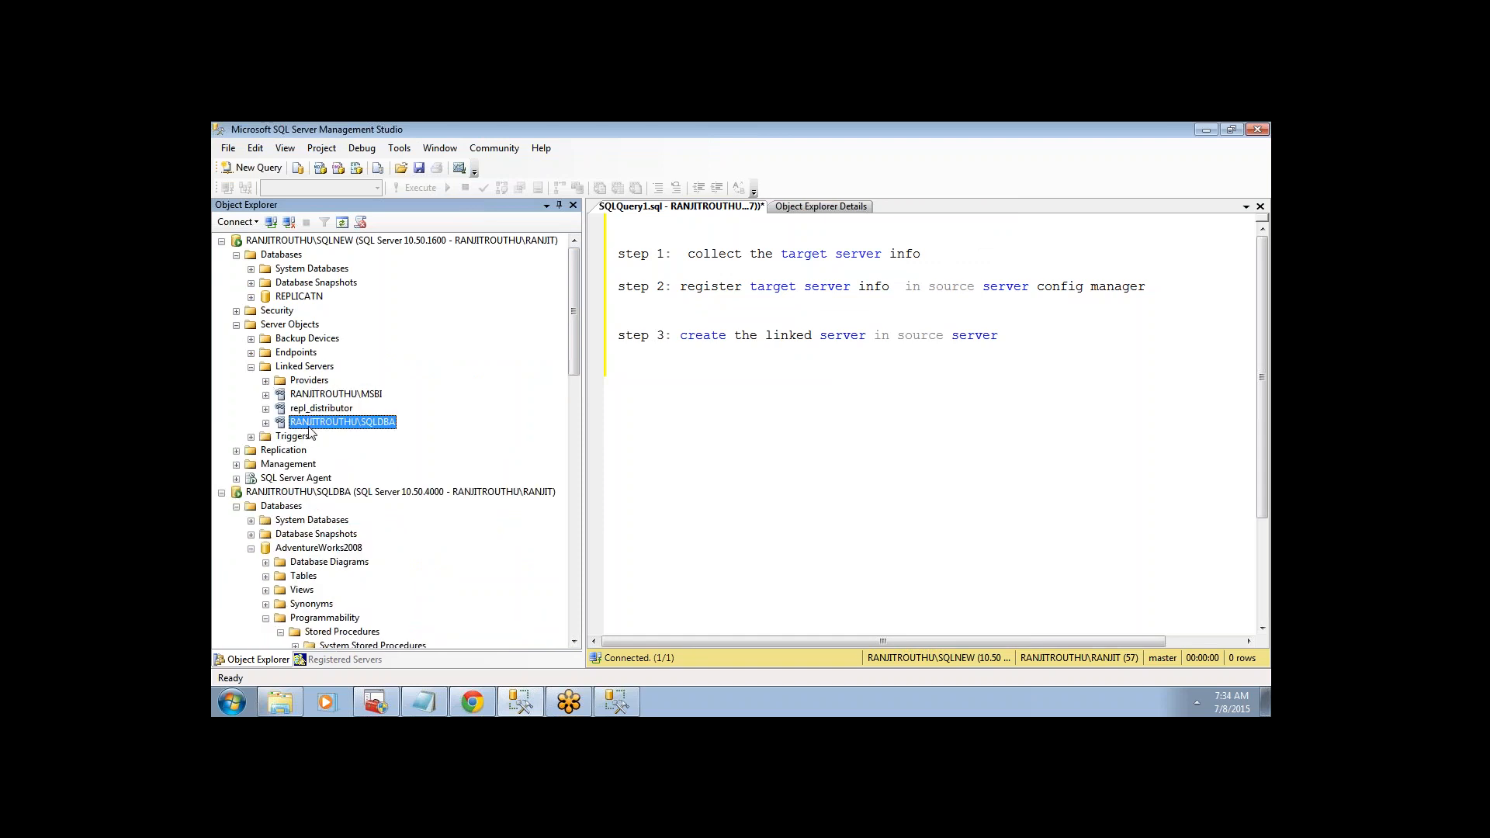
- Run Test Connection on RANJITROUTHU\SQLDBA and dismiss the success message
right_click(310, 431)
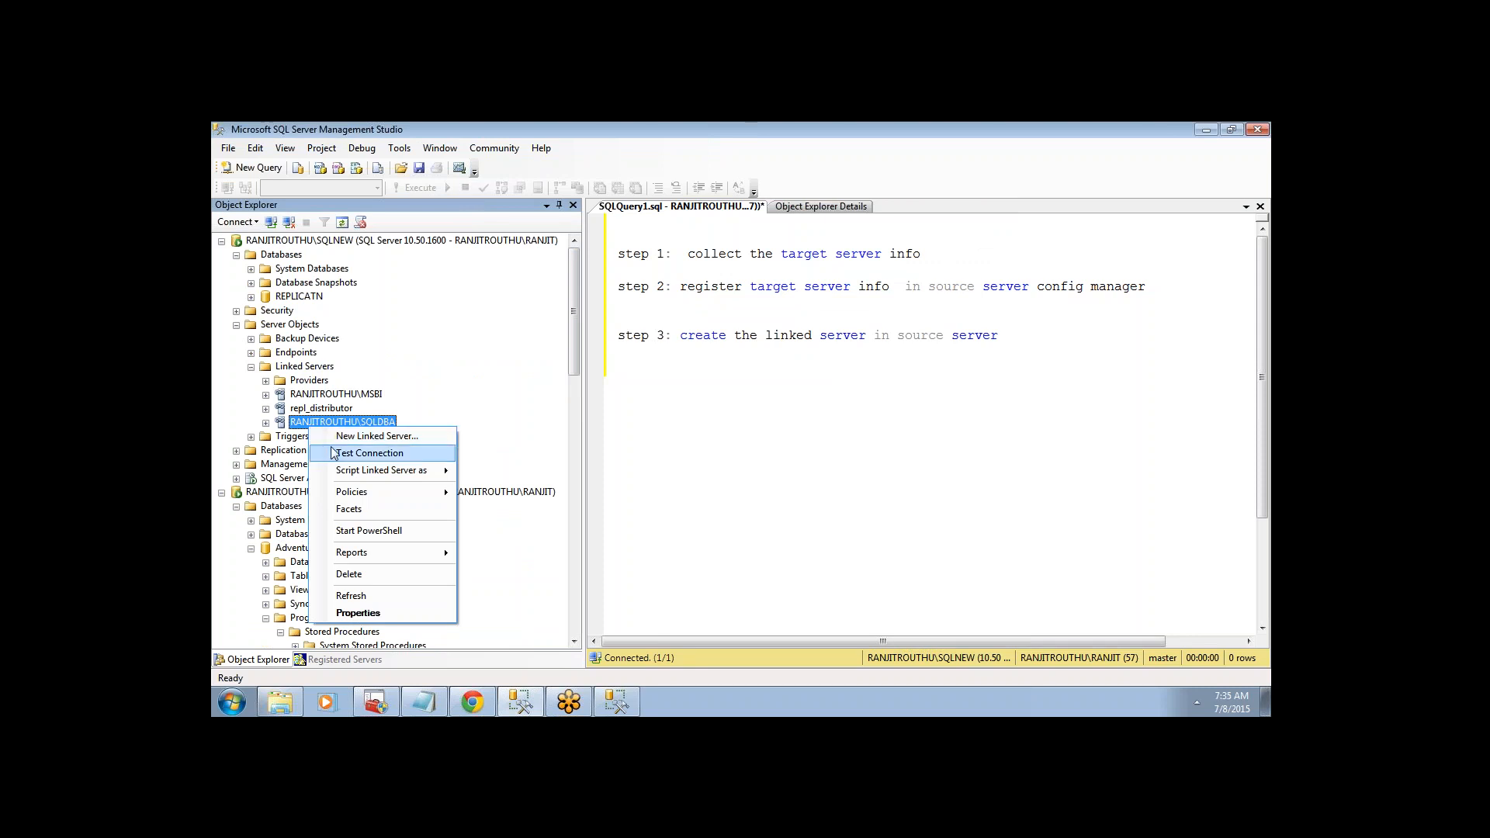
left_click(340, 455)
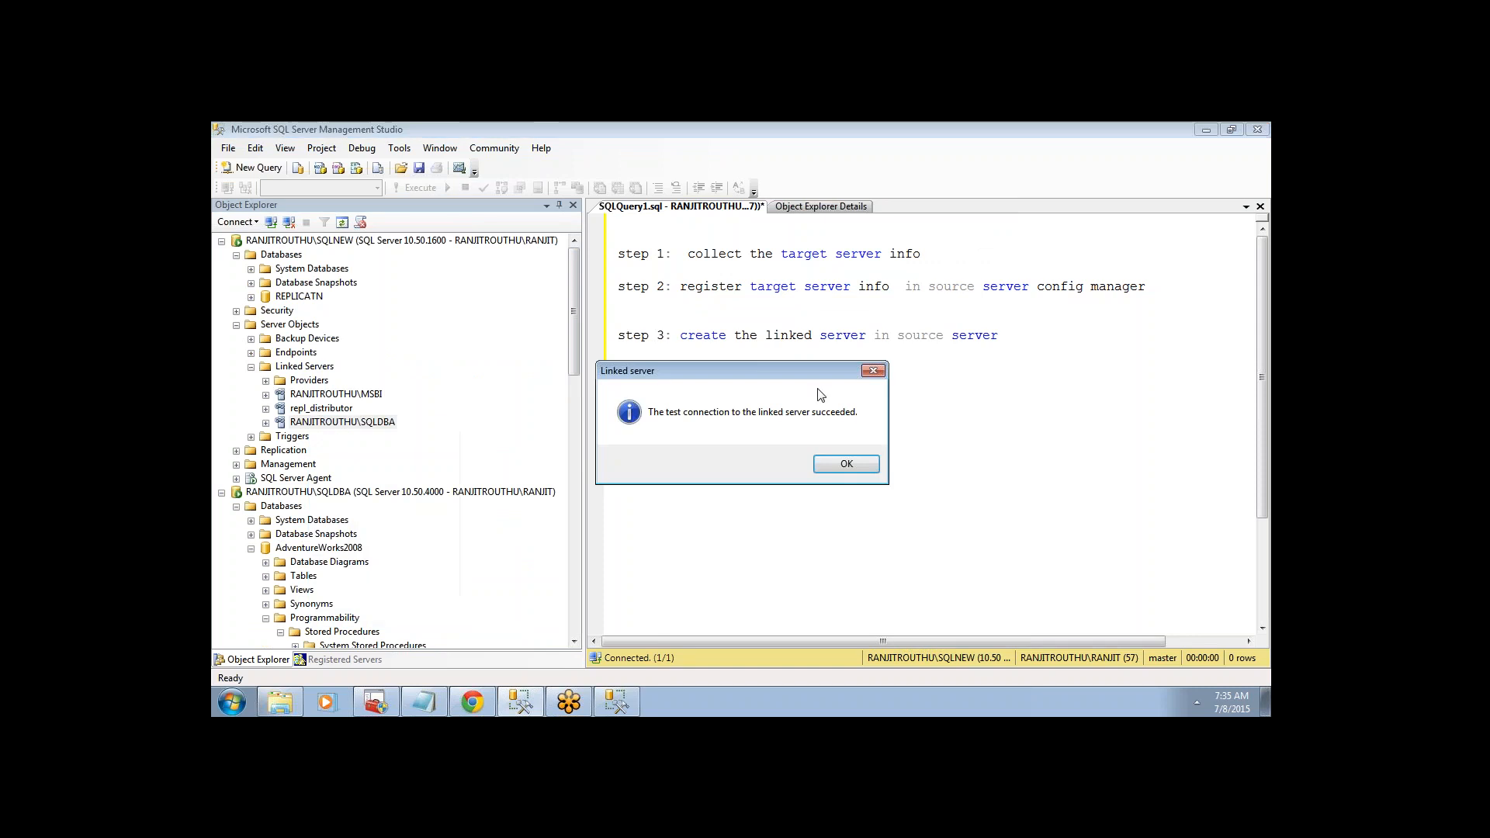
left_click(844, 463)
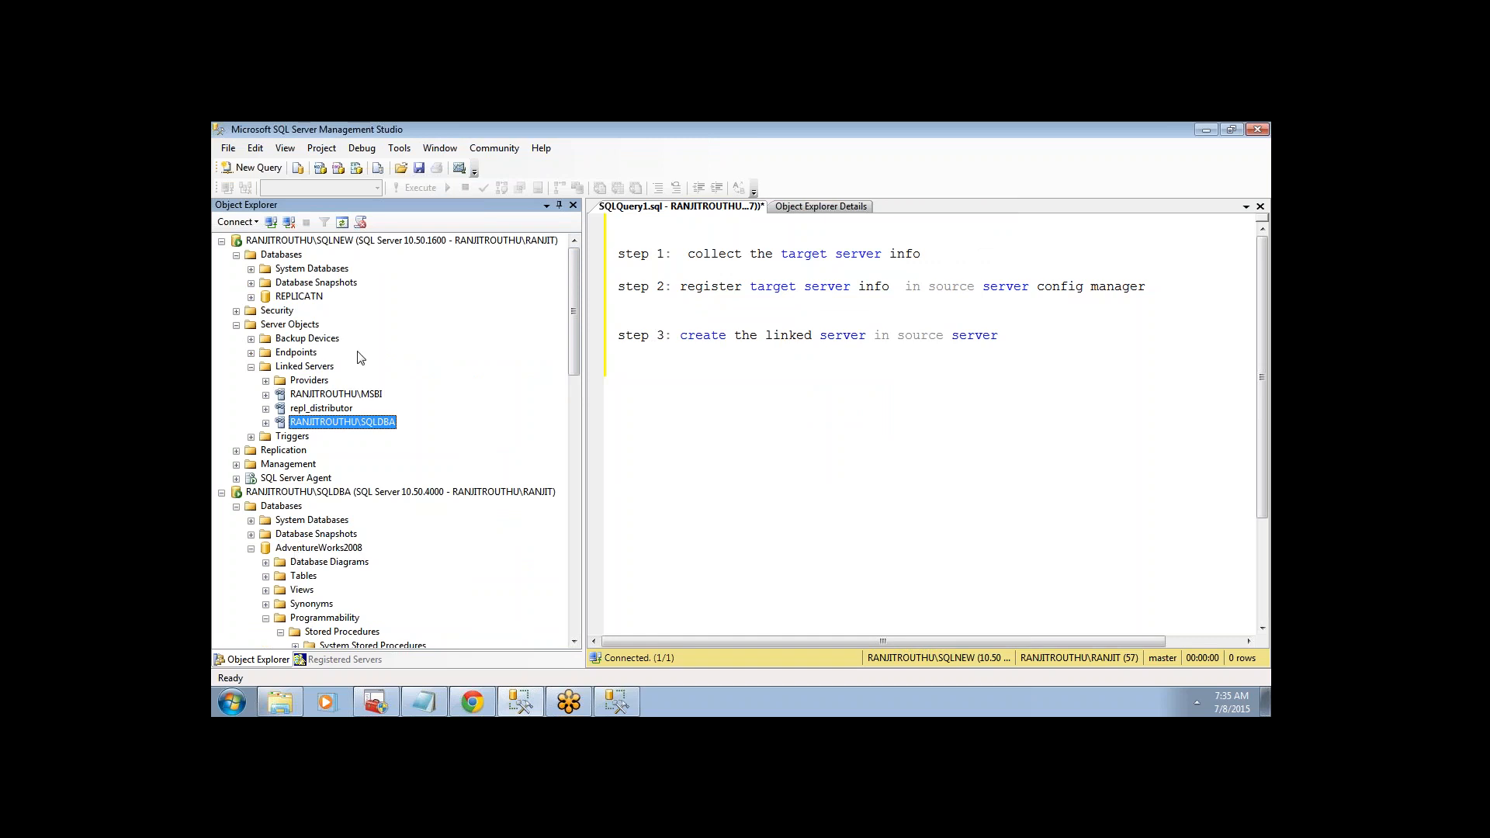
- Expand RANJITROUTHU\SQLDBA > Catalogs and list AdventureWorks2008's tables through the link
left_click(265, 422)
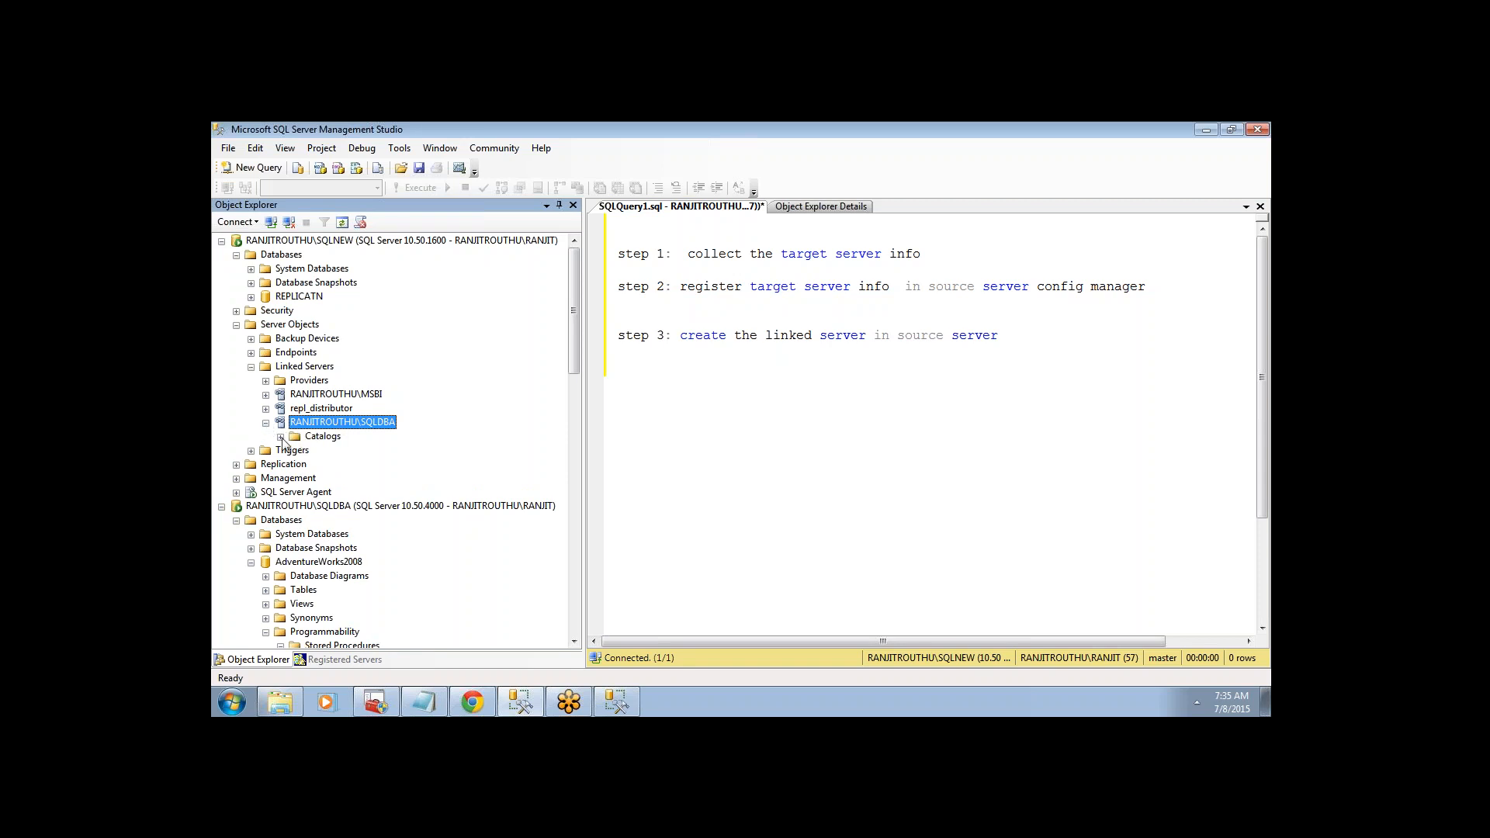
left_click(280, 436)
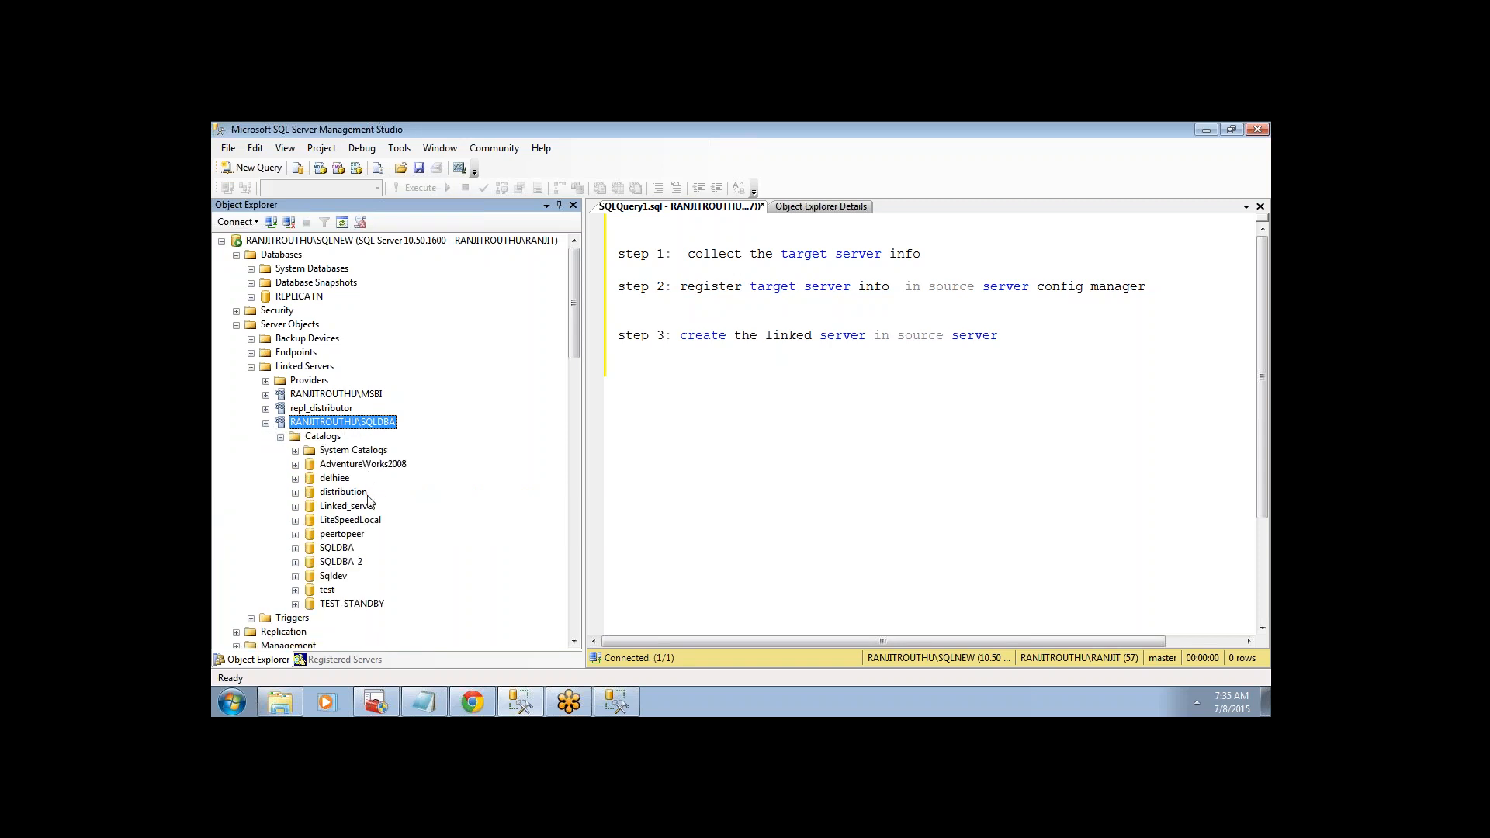
left_click(295, 464)
left_click(309, 479)
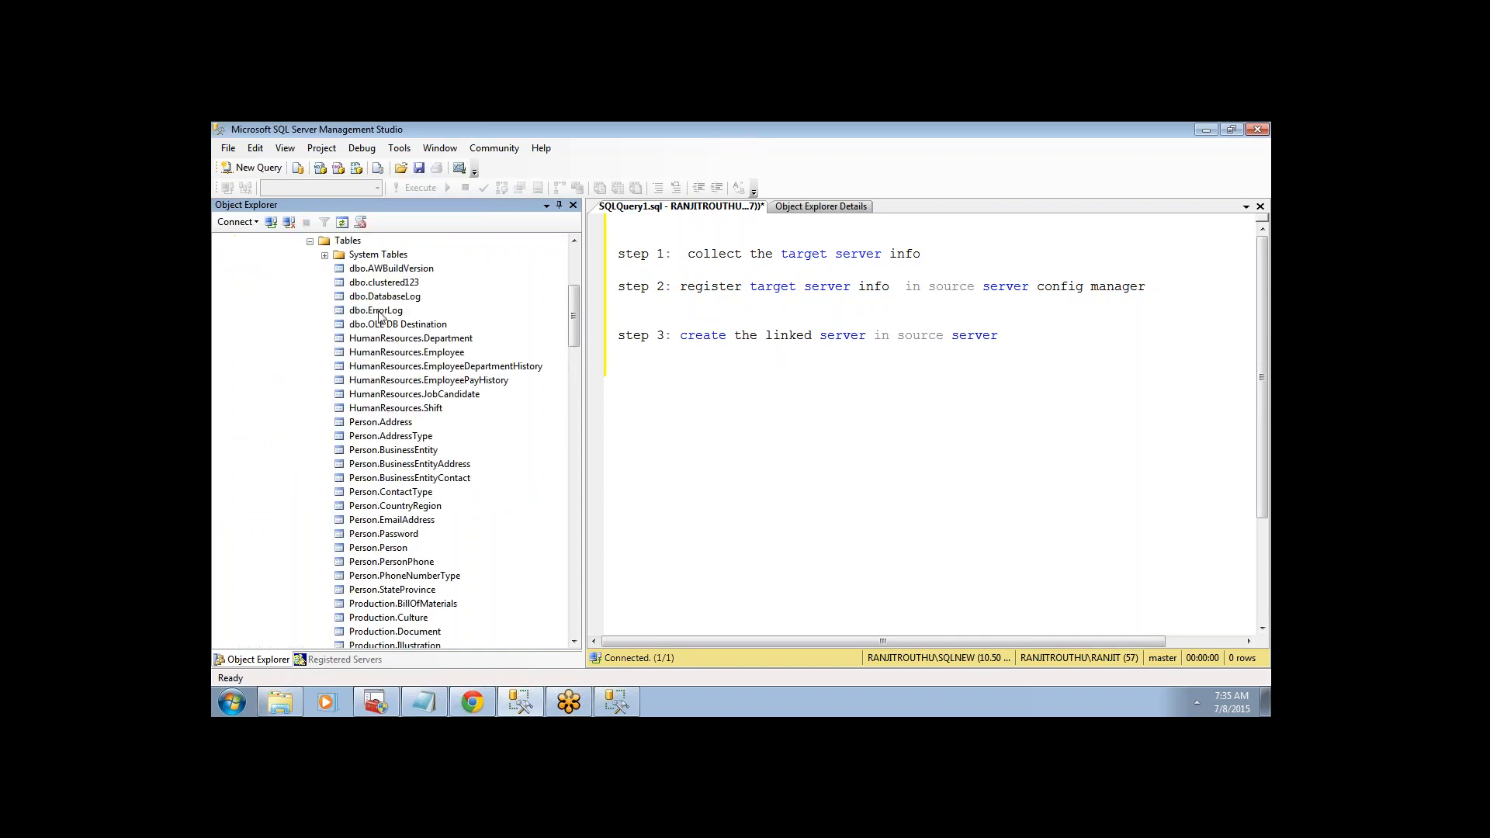
left_click_drag(572, 317, 572, 289)
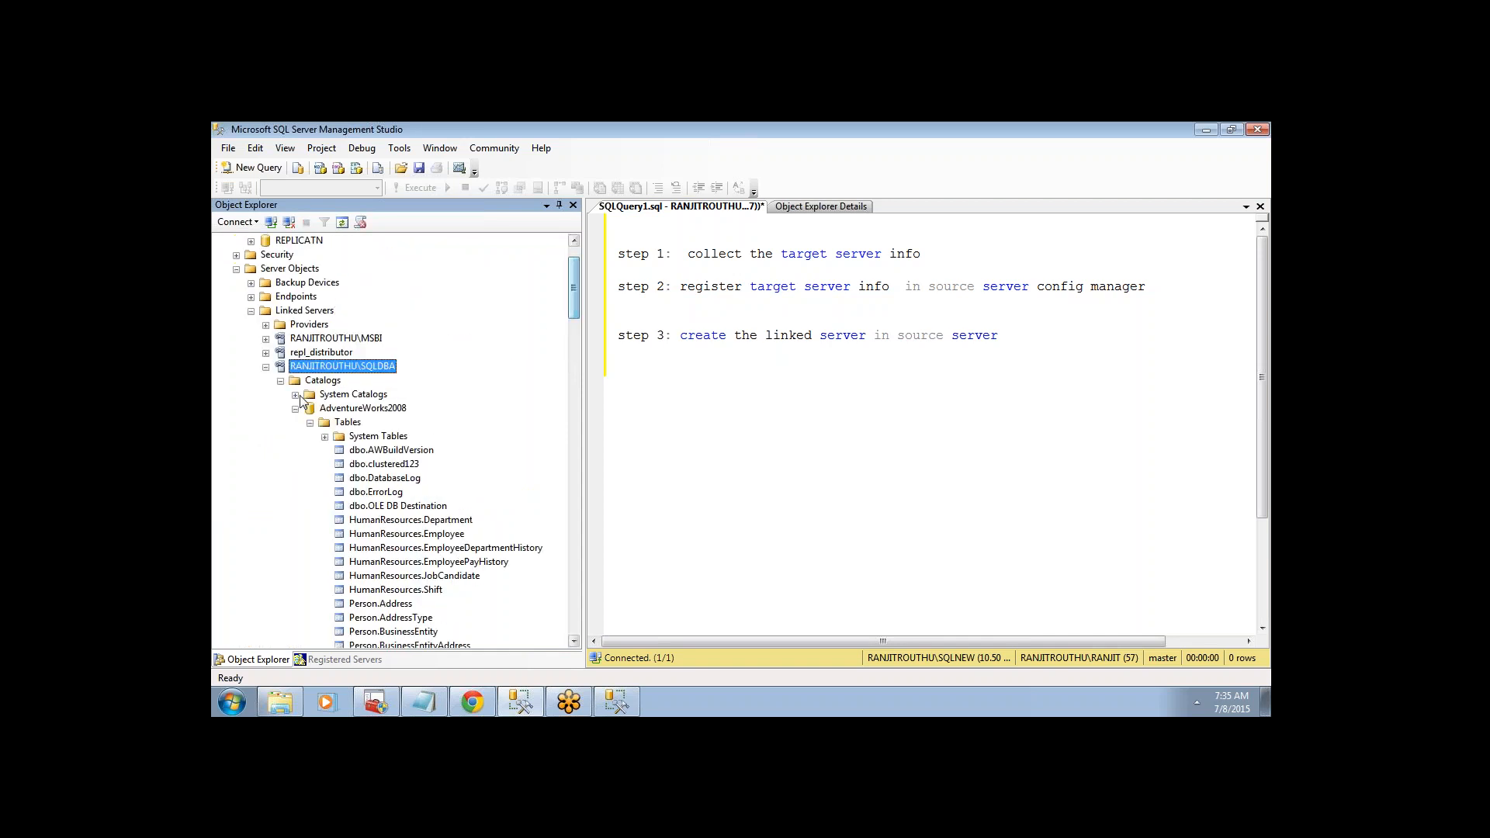
left_click(295, 411)
- List the delhiee catalog's tables through the linked server, then collapse it
left_click(295, 422)
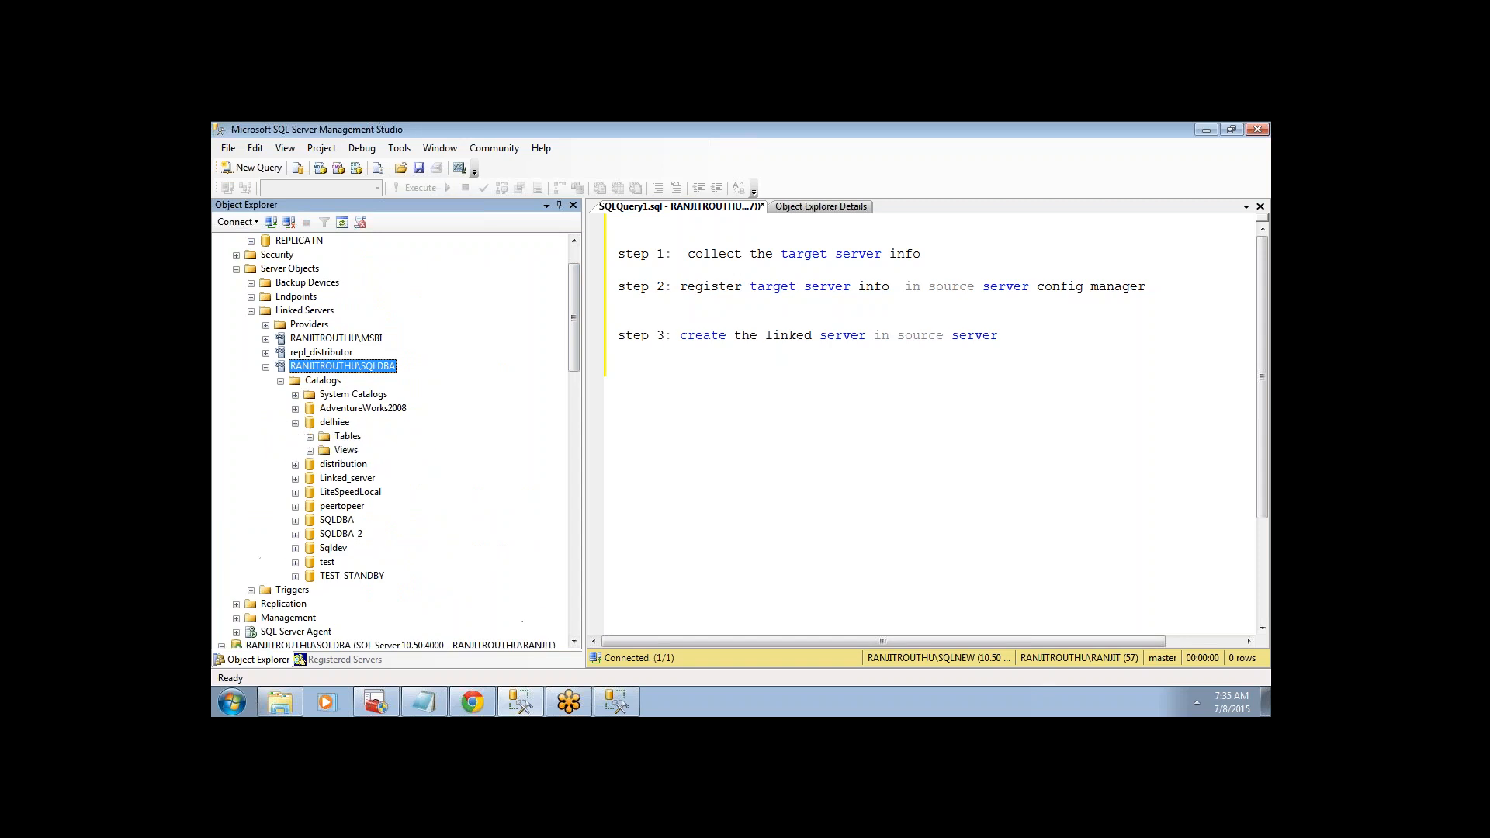
left_click(310, 437)
left_click_drag(575, 315, 577, 297)
left_click(295, 394)
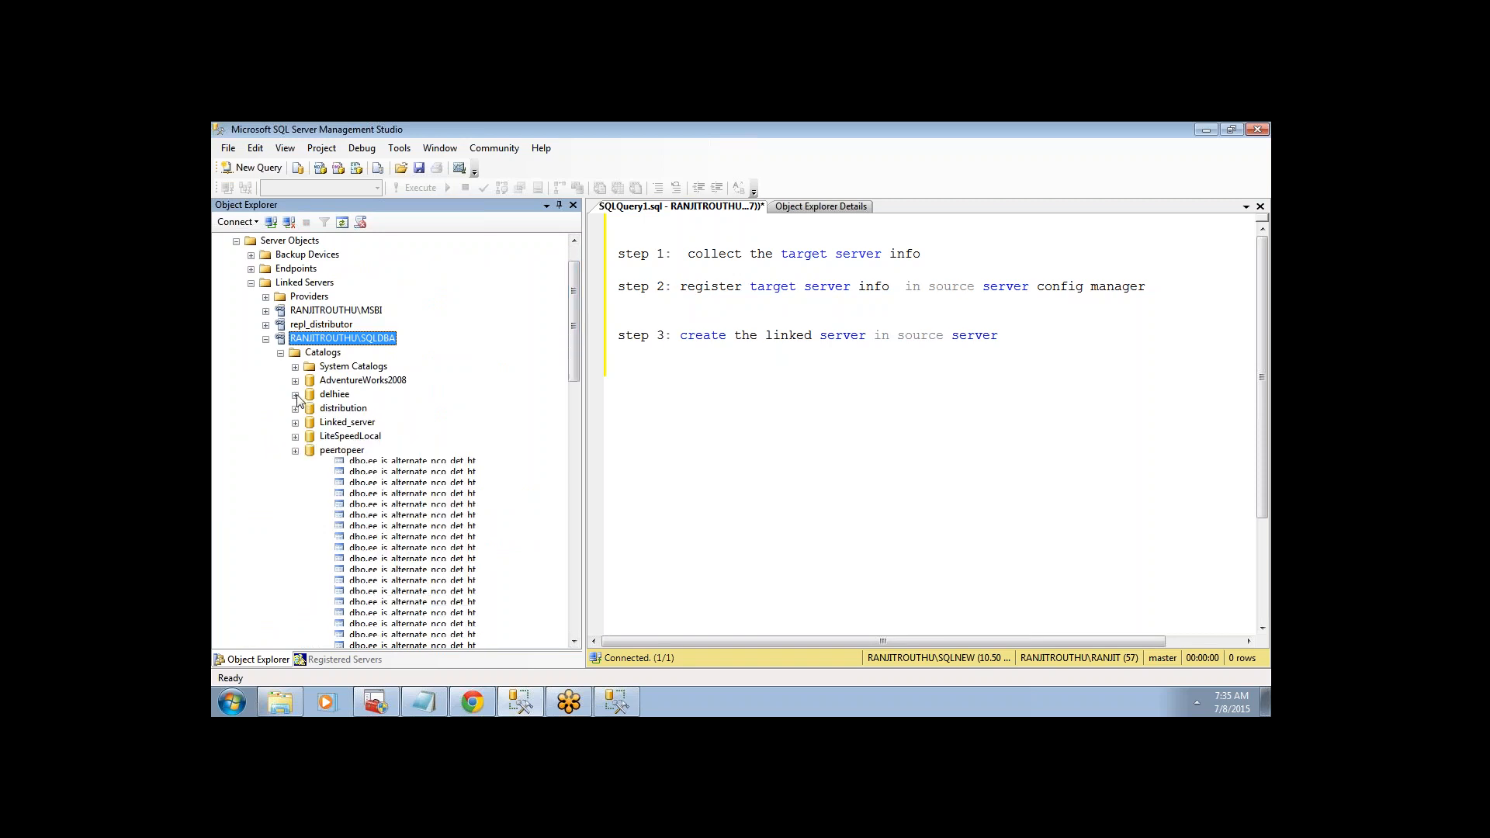
scroll(525, 326, "up", 2)
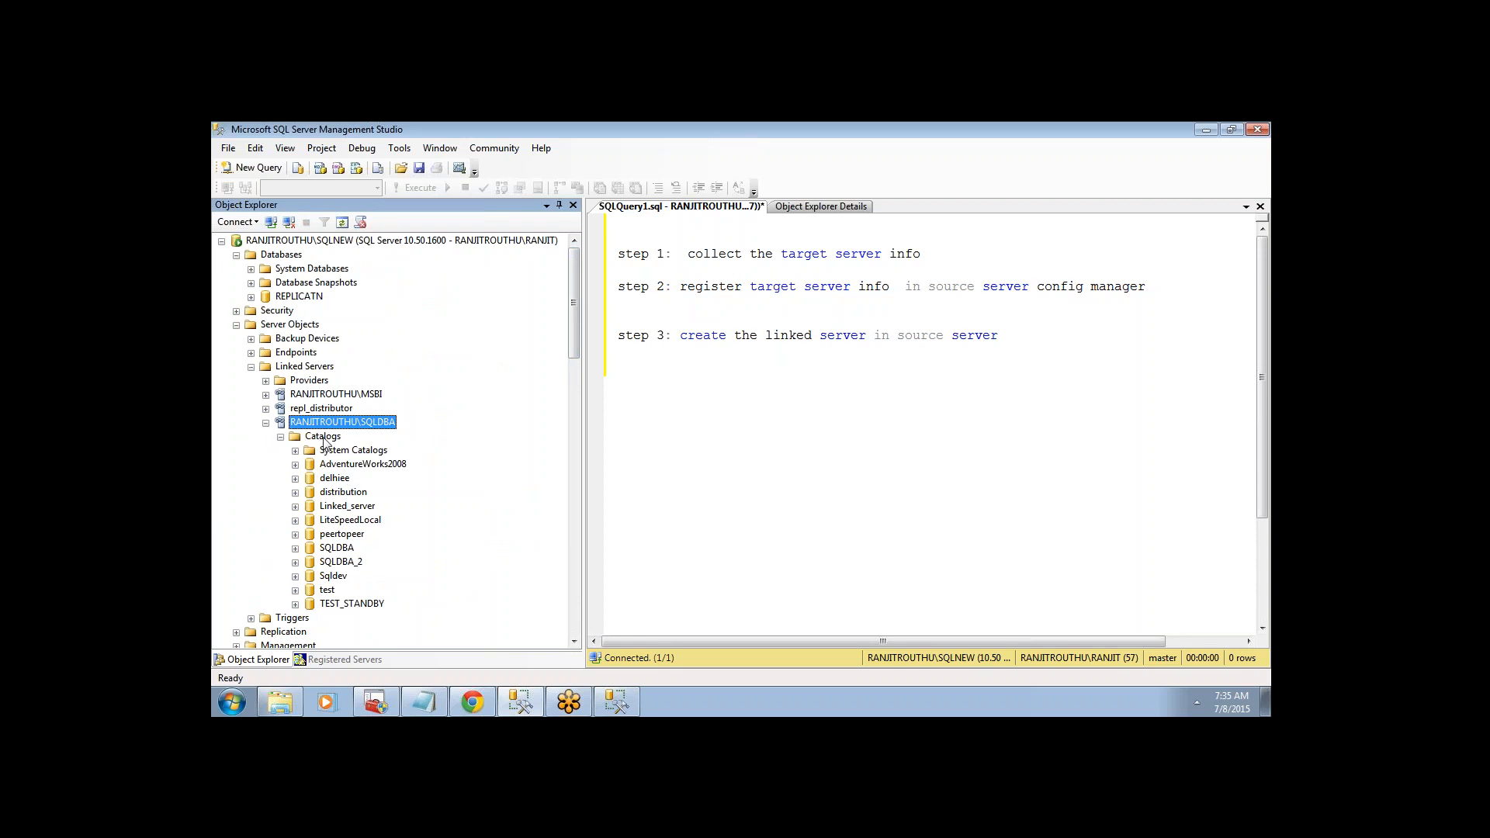
left_click(1041, 336)
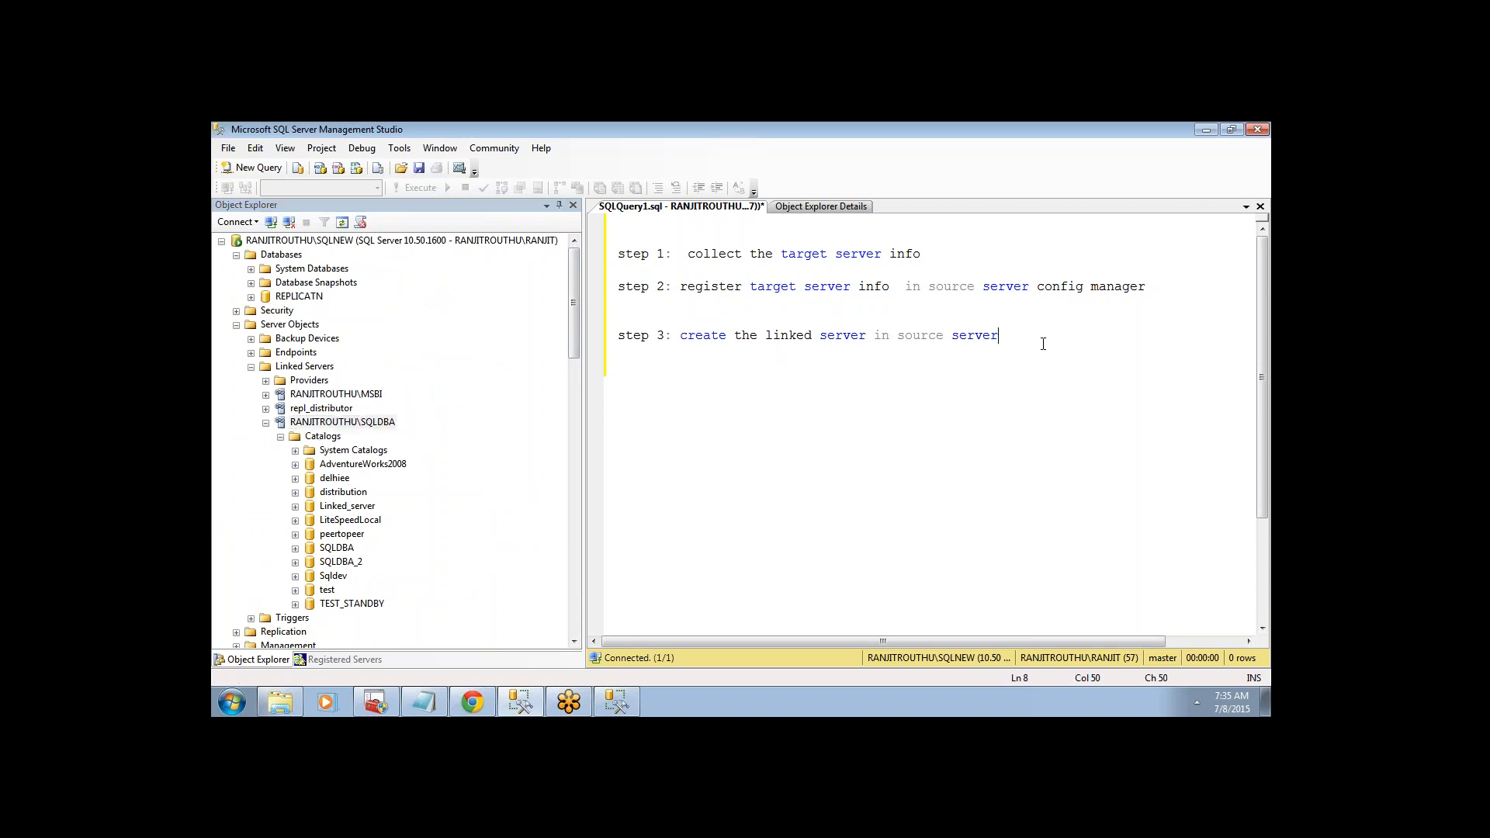
- Add the note 'how to access linked server' and the line 'select * from linkedserver name dataabasee name.schema name.table name', then begin a new 'select'
key("Return")
key("Return")
key("Return")
type("ho")
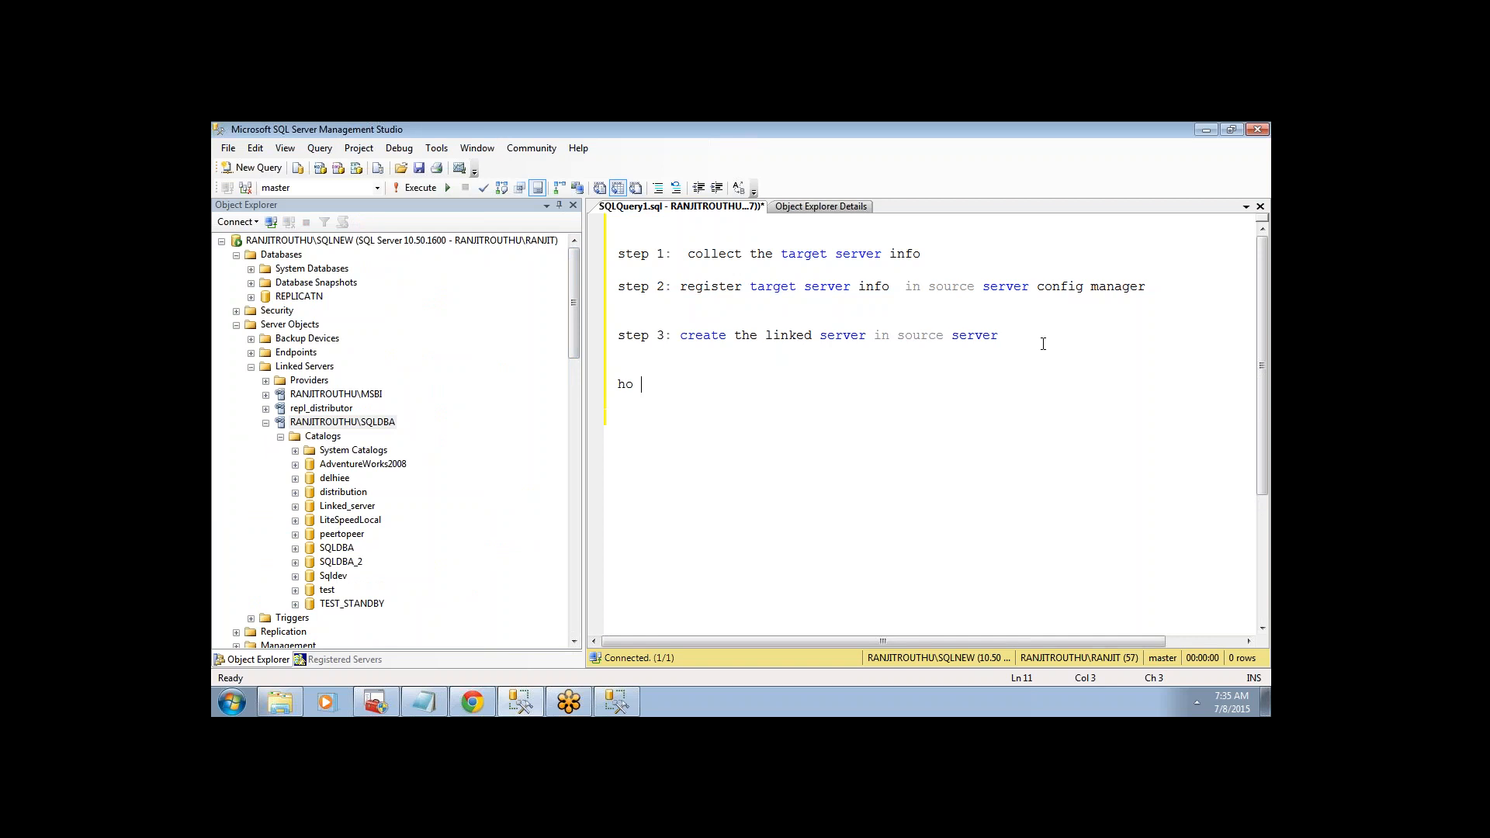
type("w to access linked server")
key("Return")
key("Return")
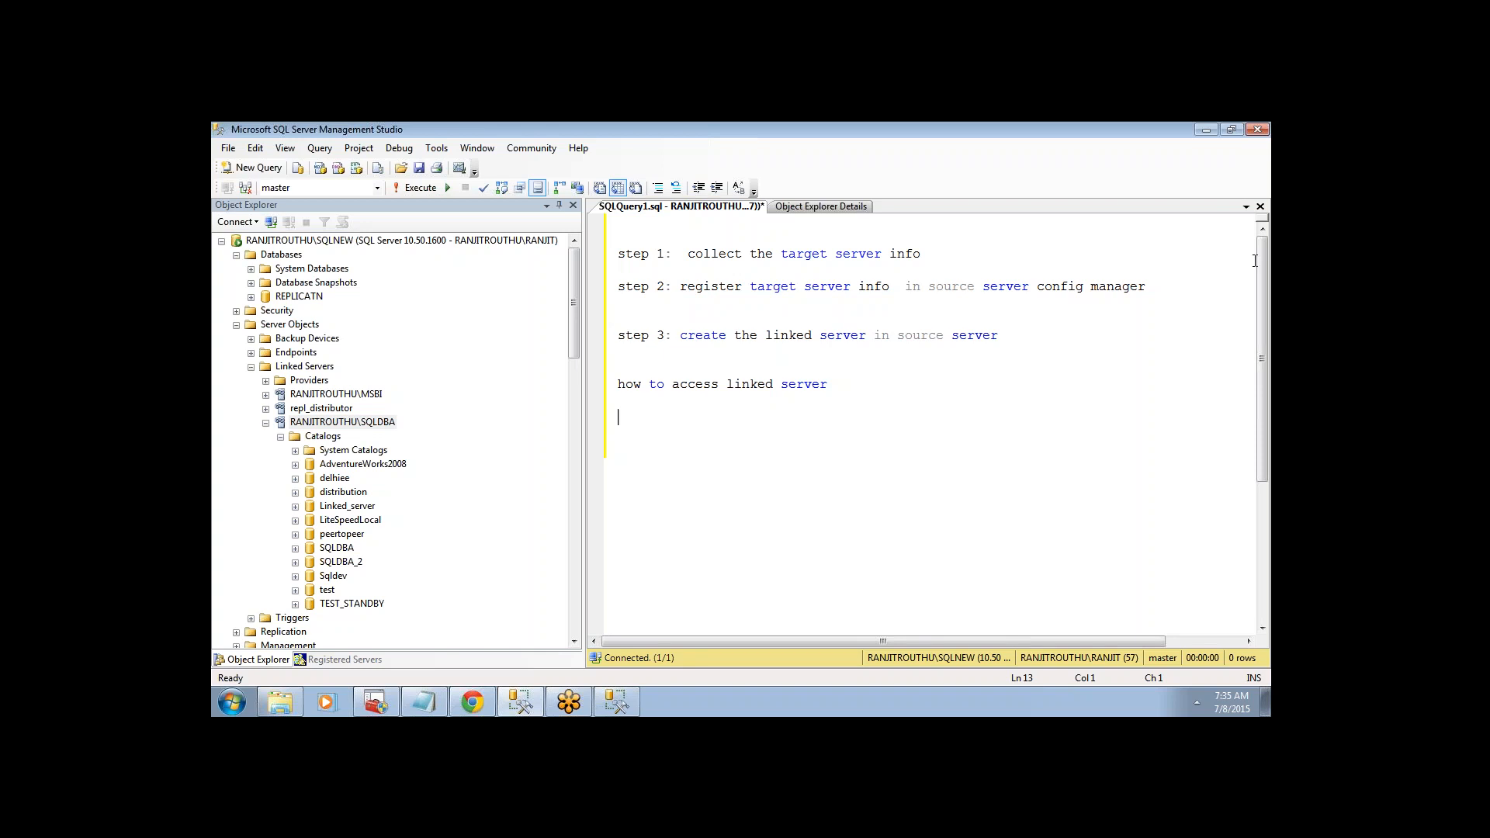
type("select * from linkedserver na")
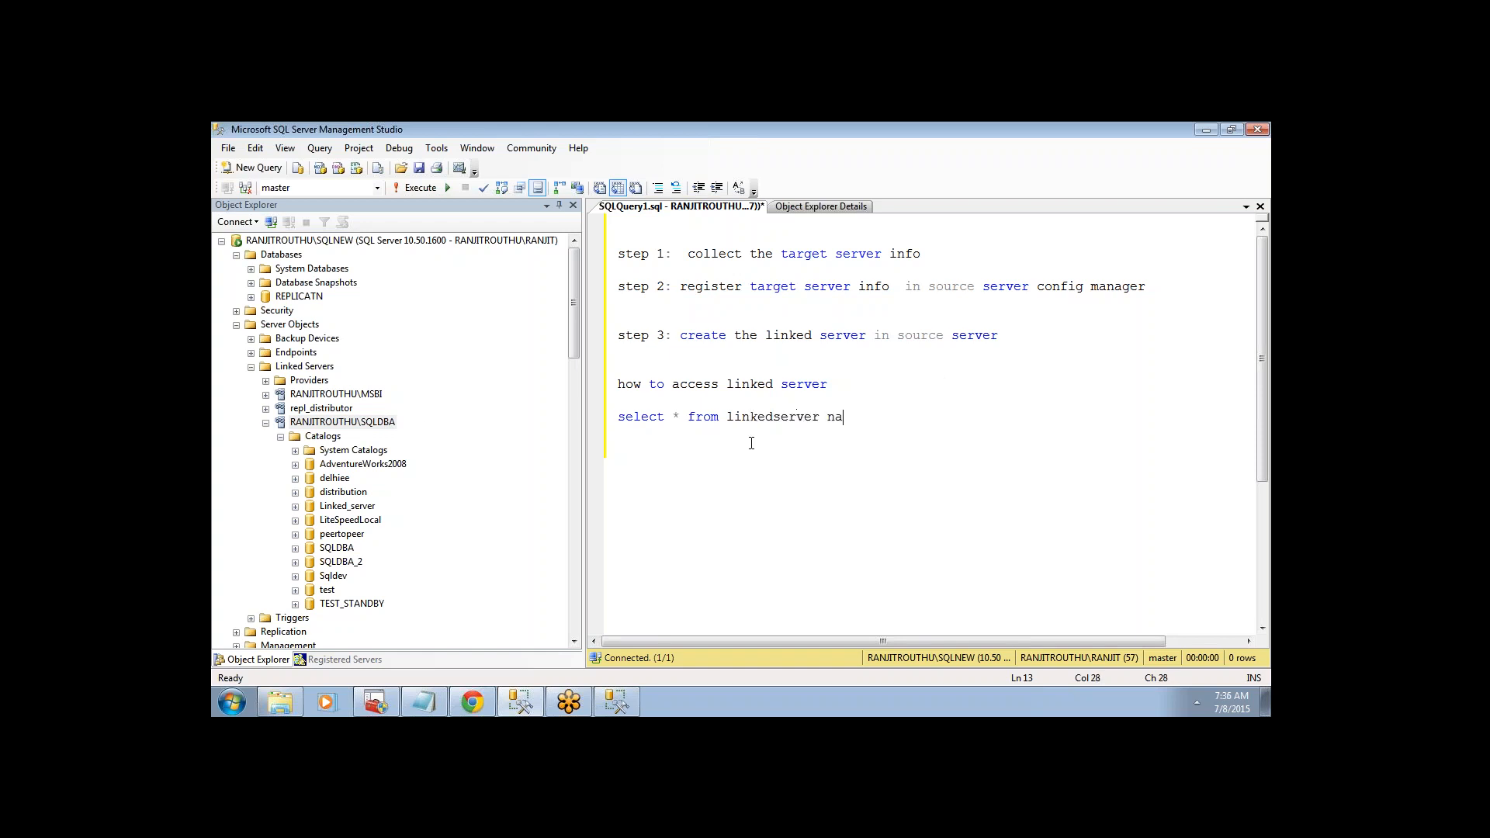
type("me ")
type("dataabasee name.schema name")
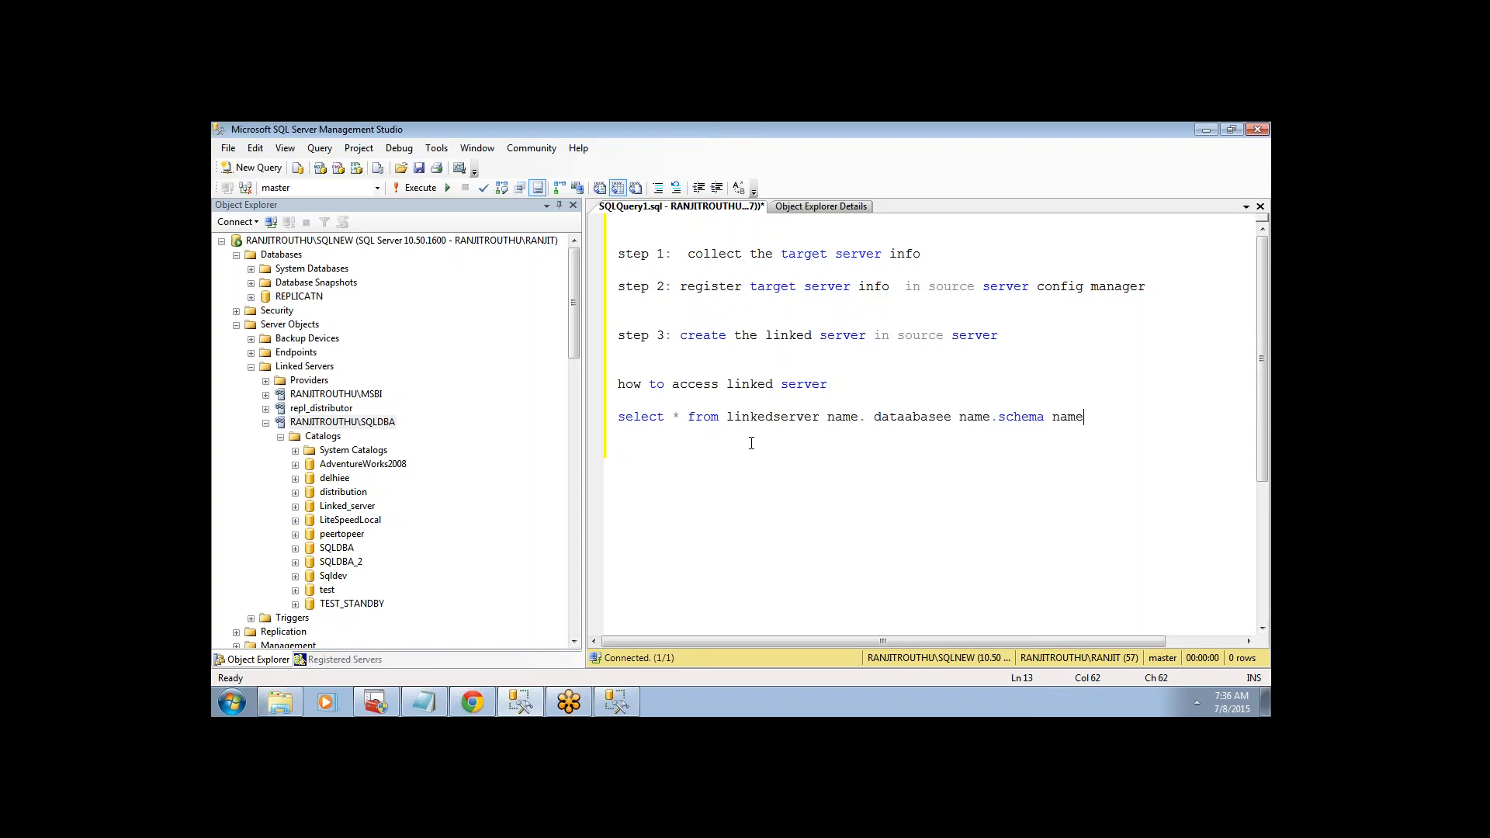
type(".table  ")
type("name")
key("Return")
type("select")
key("Insert")
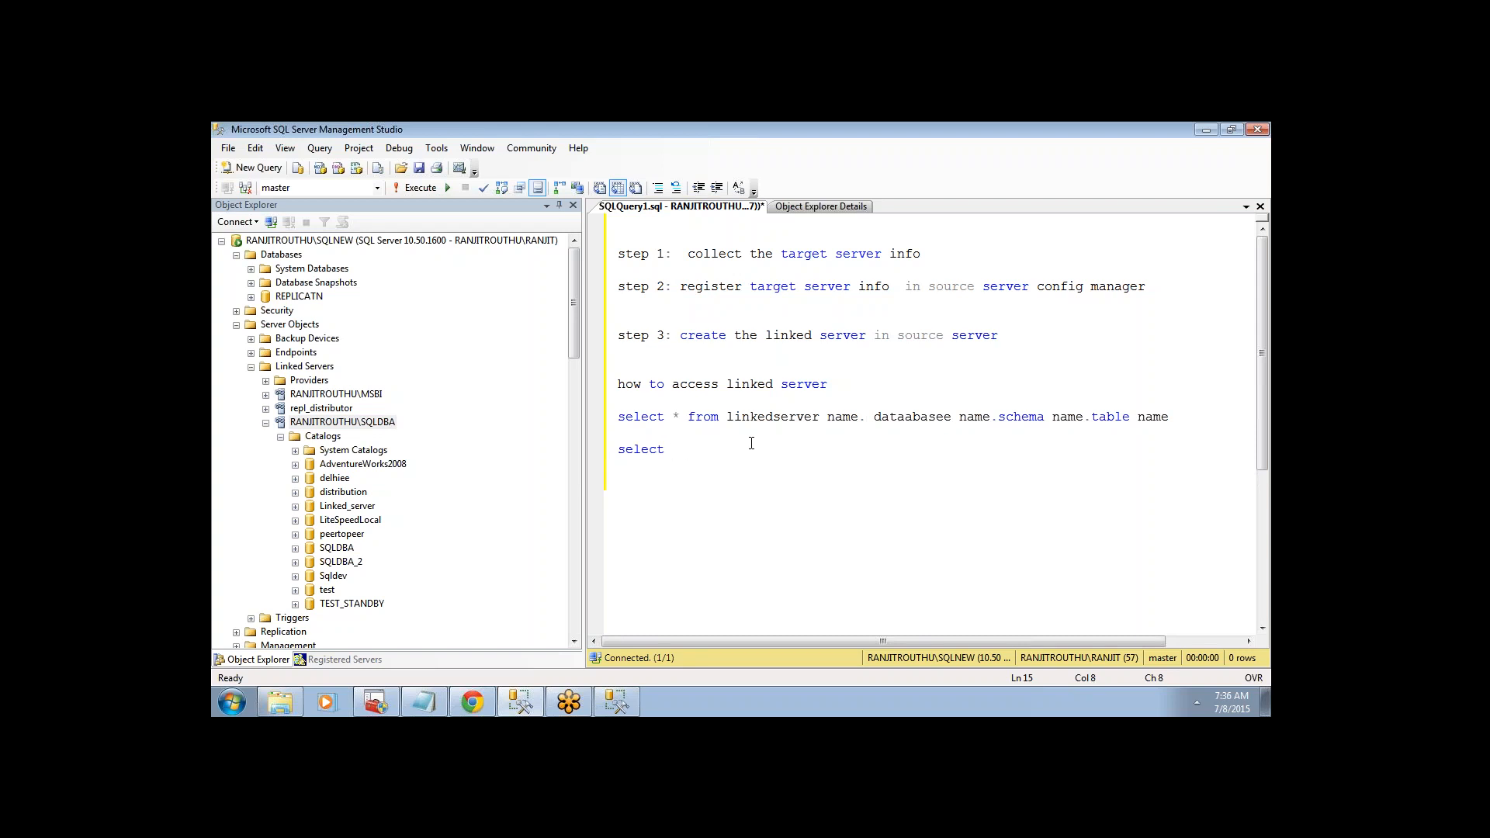
- Begin the query as 'select * from [RANJITROUTHU\SQLDBA].' by dragging in the linked server name
key("Insert")
type("* from")
left_click_drag(353, 421, 730, 454)
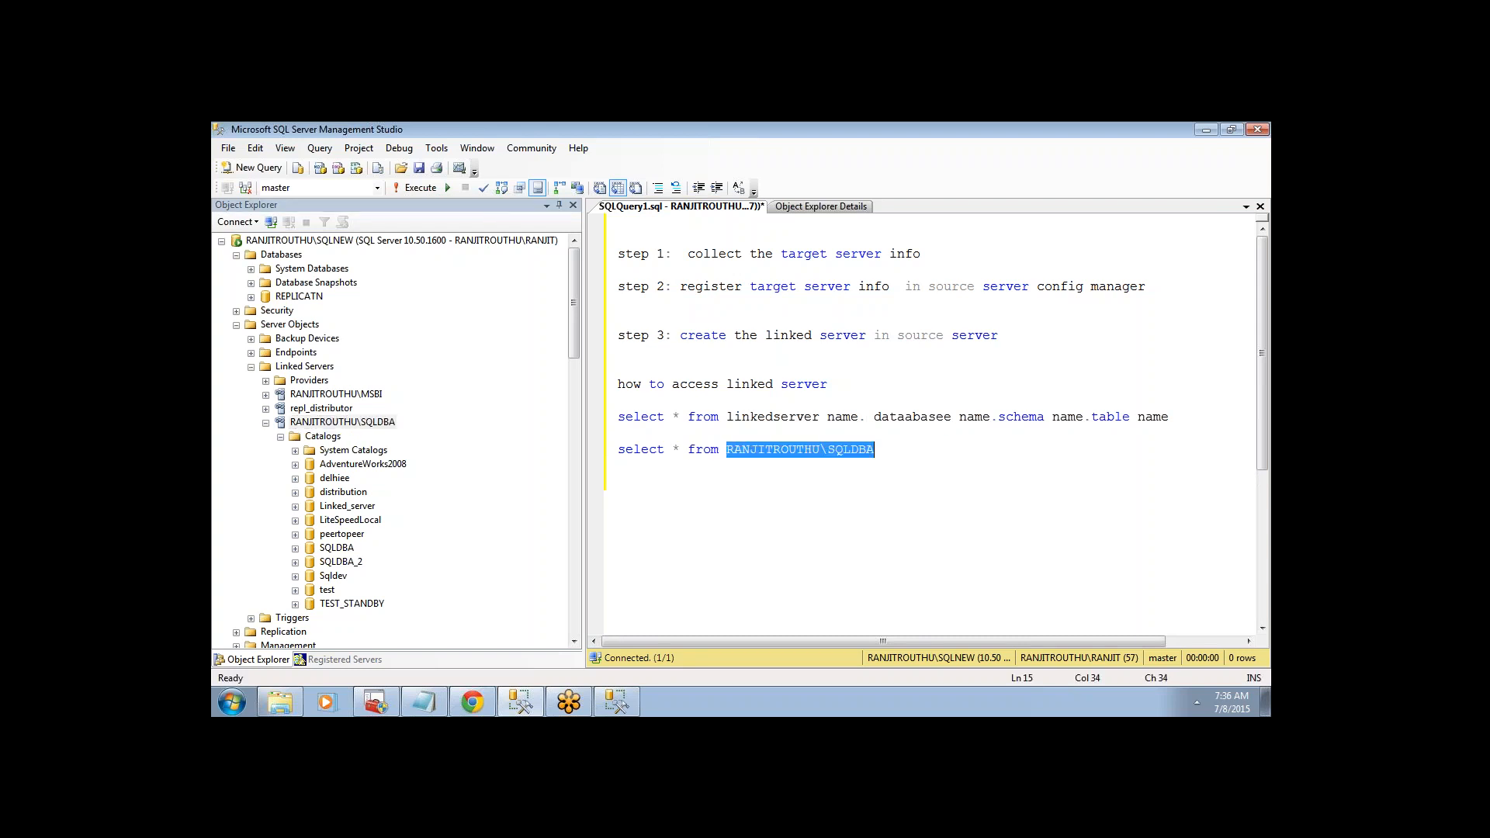
left_click(729, 454)
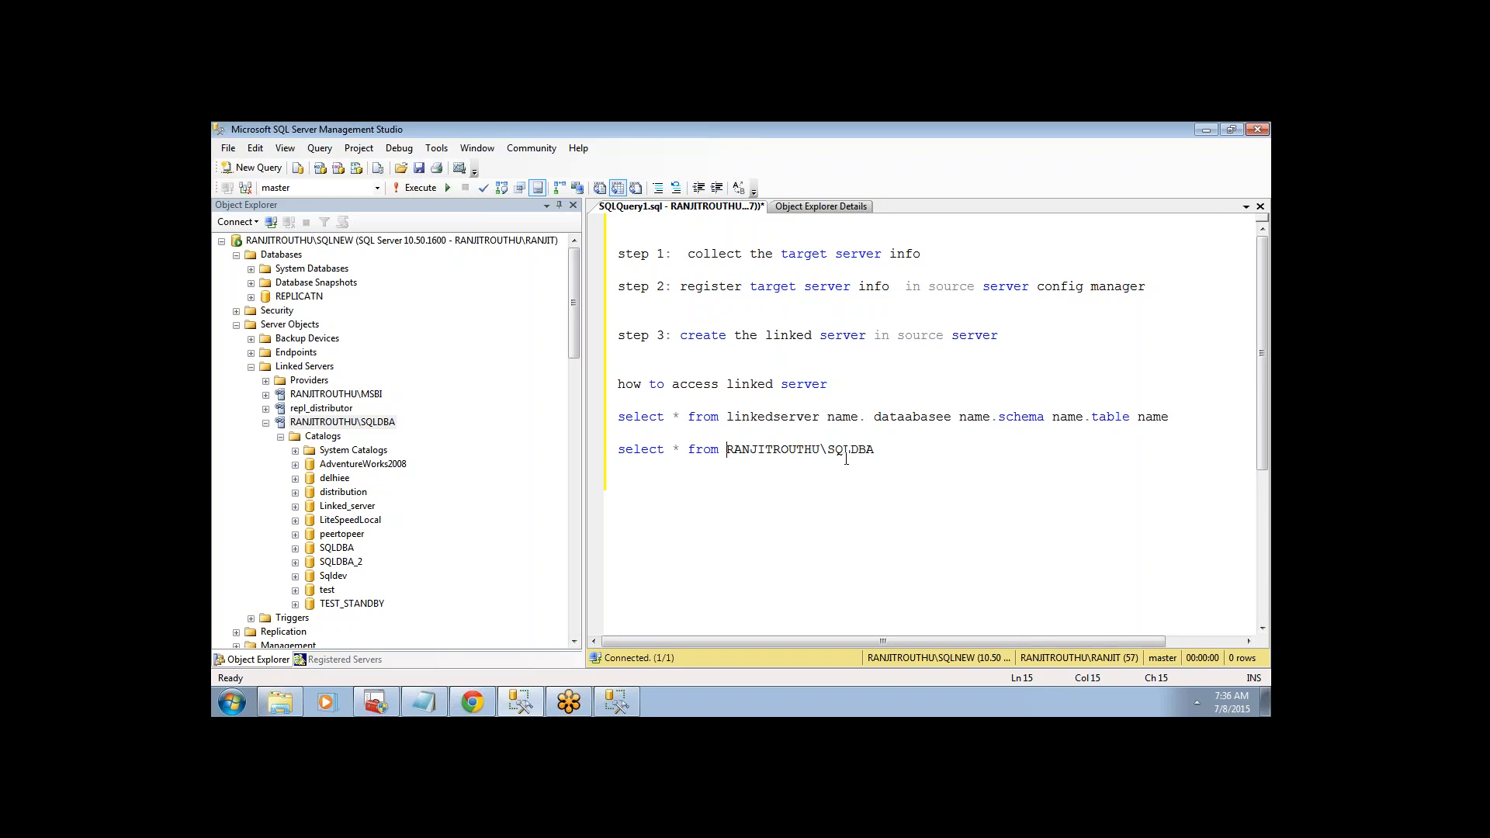
type("[")
double_click(829, 450)
left_click(896, 450)
type(".")
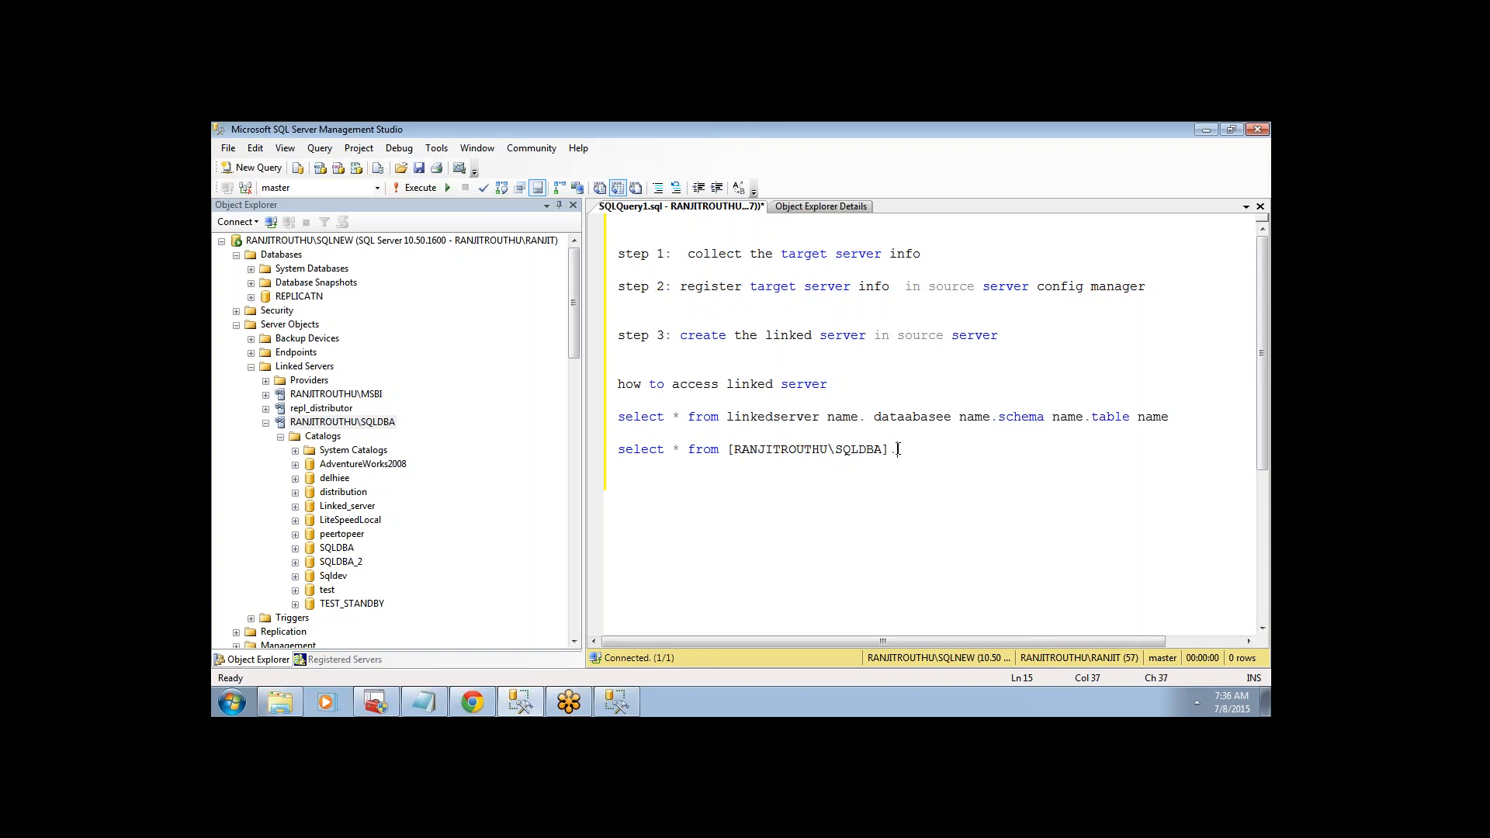
- Append AdventureWorks2008.HumanResources.Employee from Object Explorer and select the full four-part query line
left_click(296, 464)
left_click_drag(575, 321, 574, 306)
left_click_drag(393, 341, 941, 465)
left_click(1046, 448)
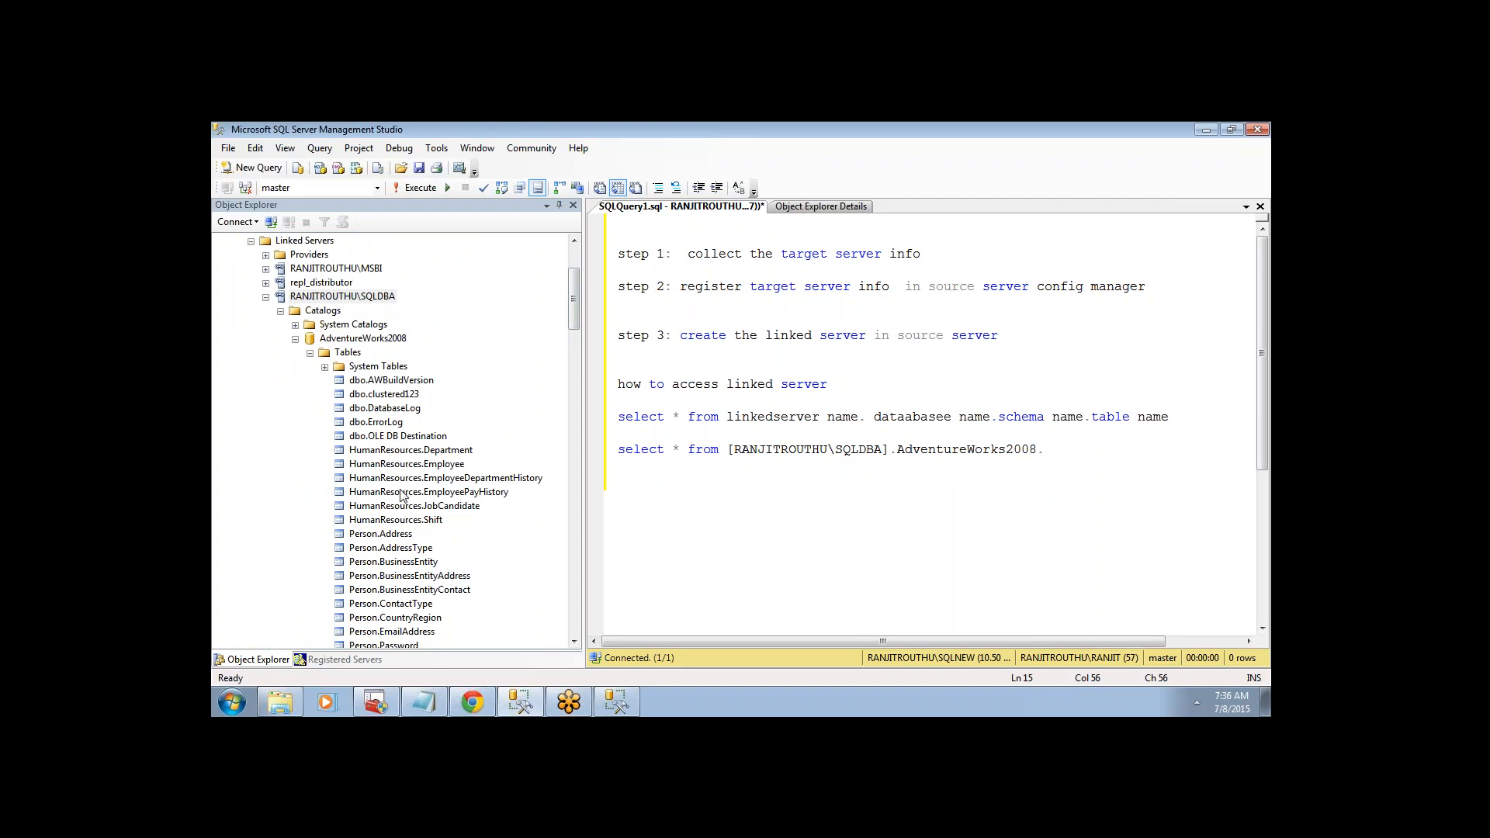
left_click_drag(396, 464, 562, 469)
left_click_drag(900, 442, 1061, 452)
left_click(1188, 504)
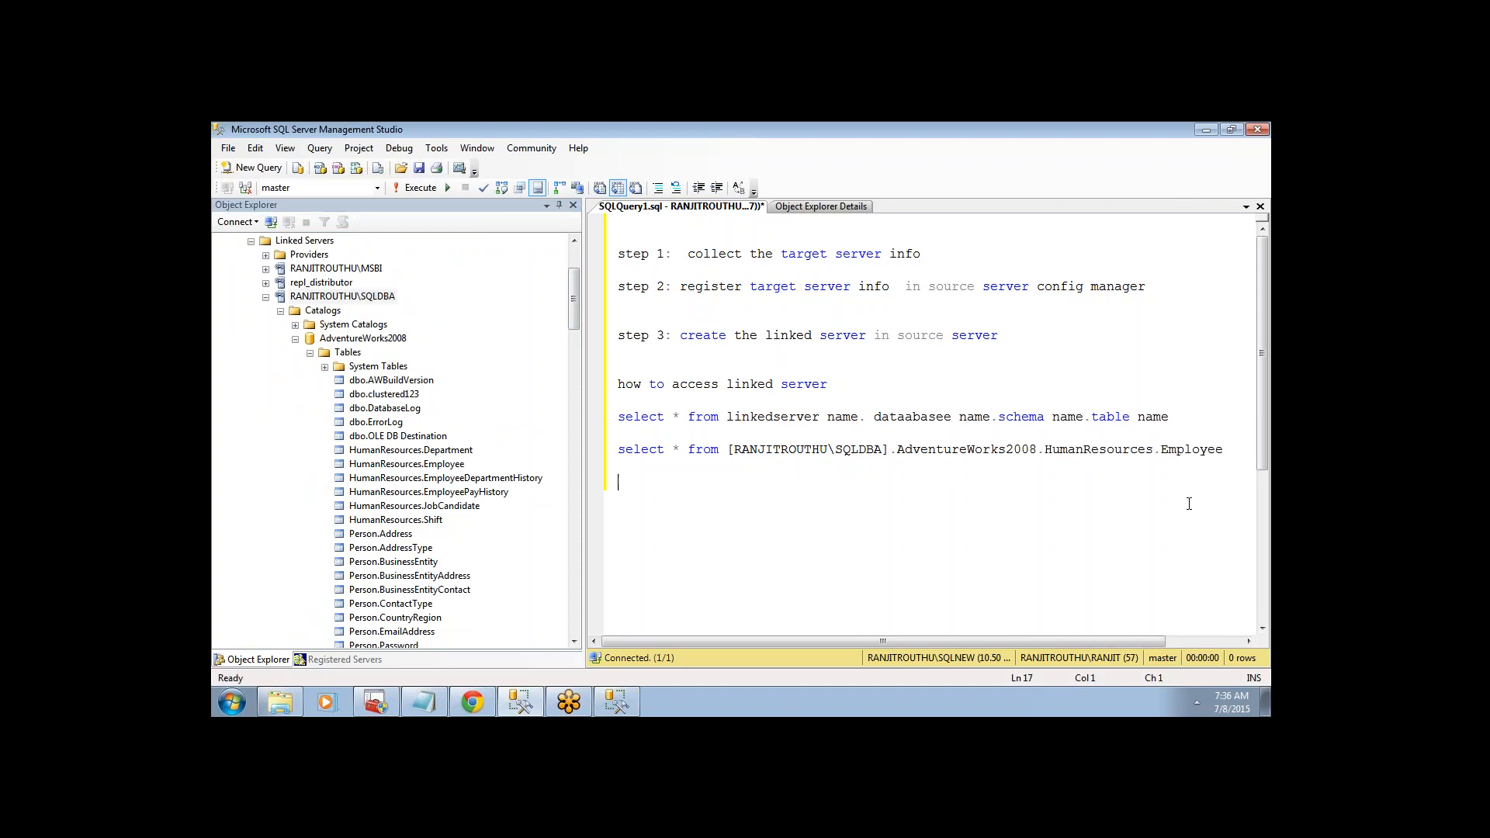
double_click(1099, 450)
double_click(1207, 451)
left_click_drag(1226, 455, 595, 435)
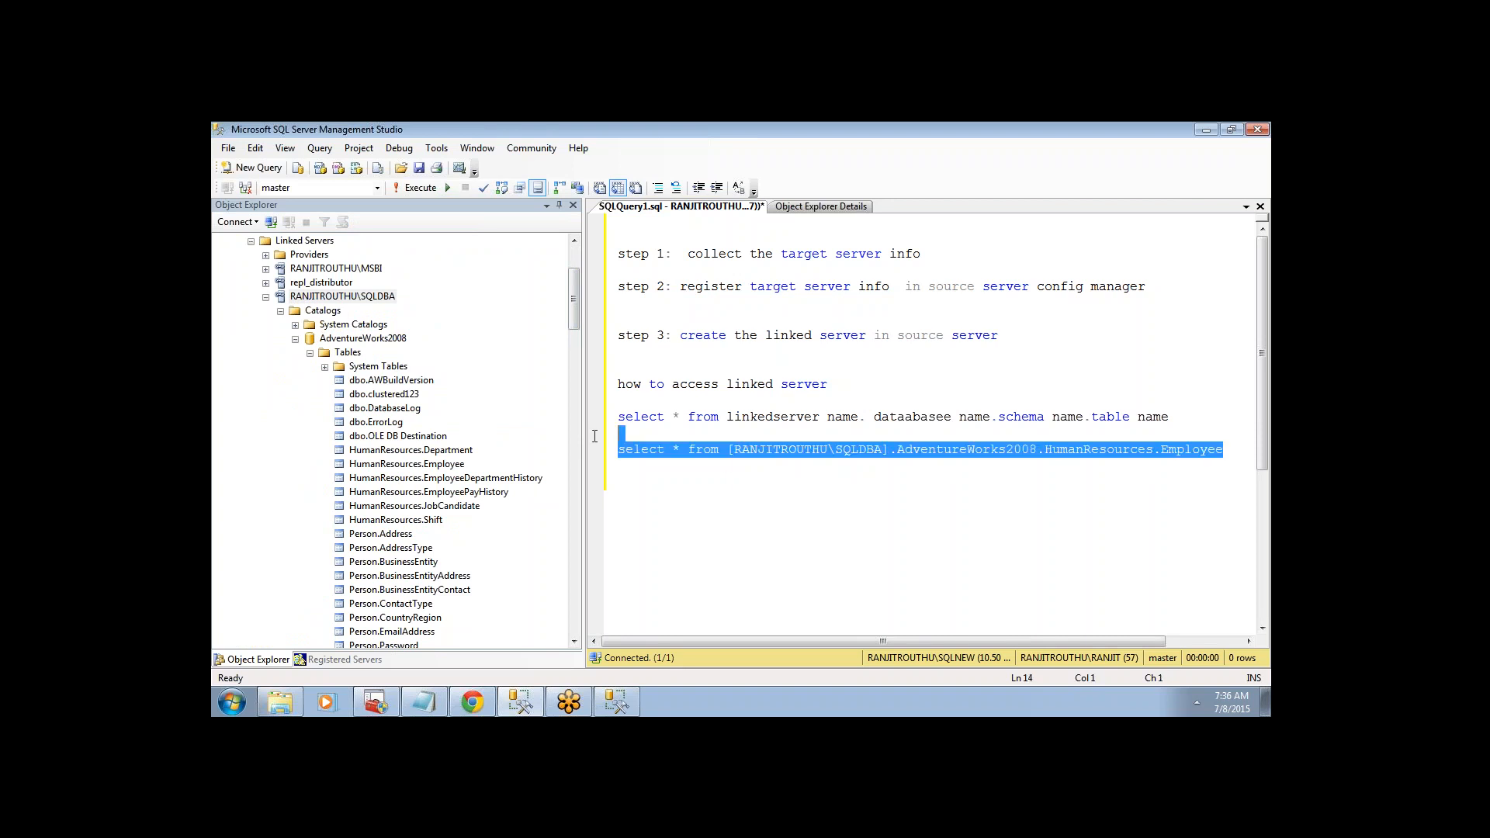
- Run the linked-server Employee query and copy the resulting Msg 7325 CLR-type error text
left_click(418, 189)
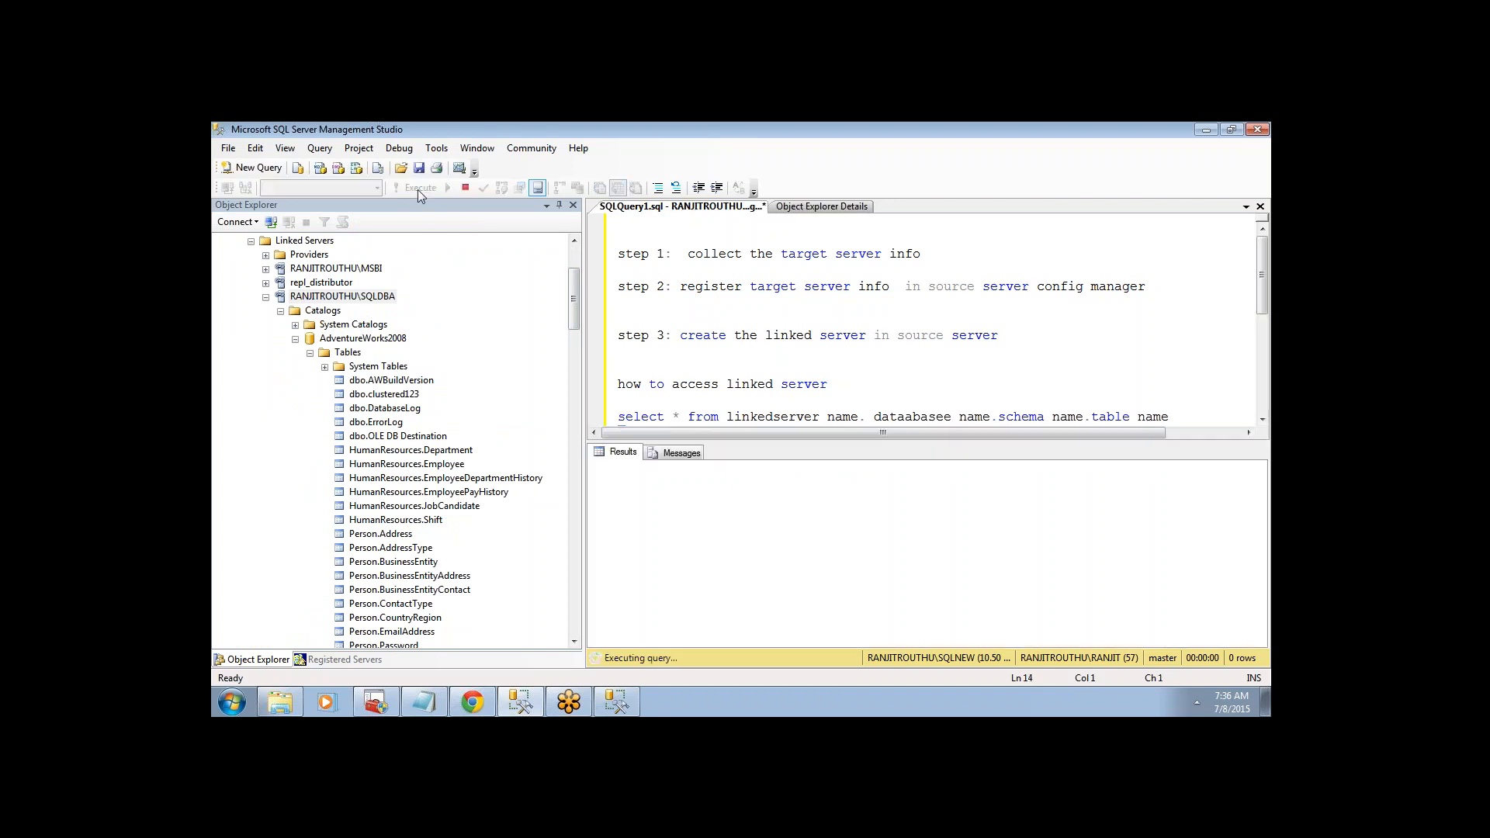
left_click(1263, 318)
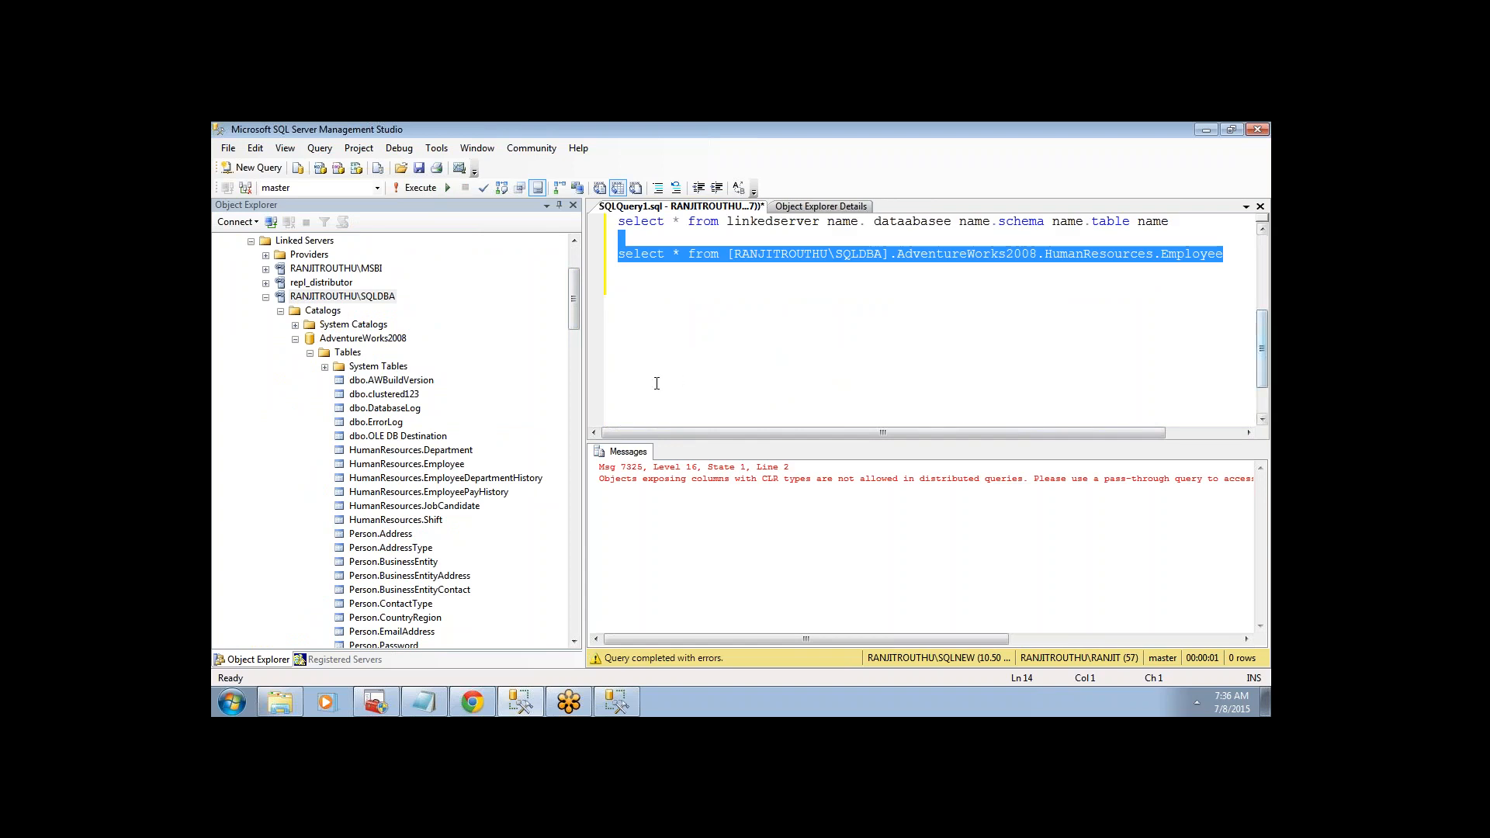
left_click_drag(574, 320, 576, 252)
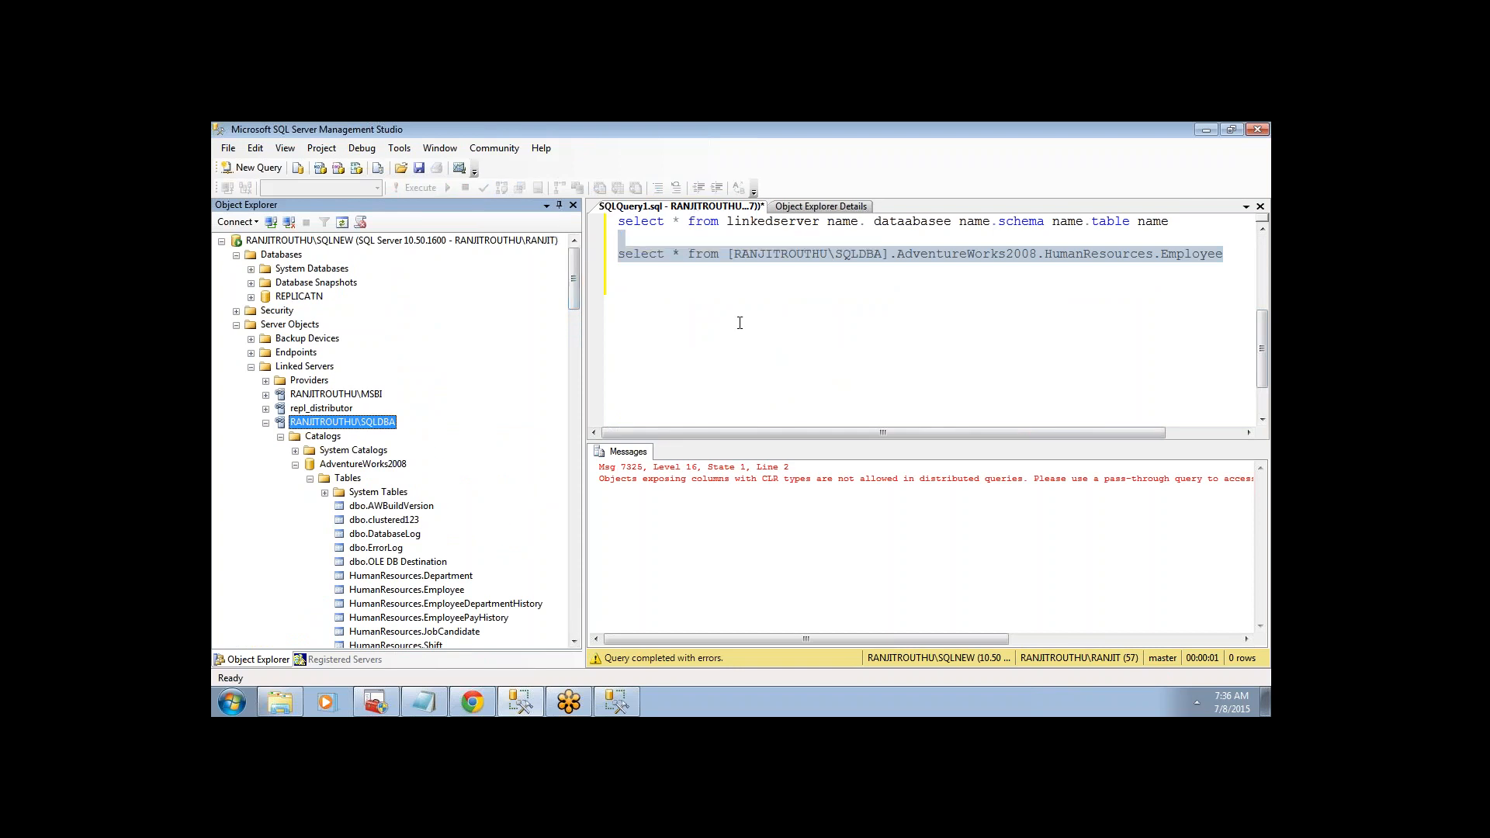
left_click(721, 405)
key("ctrl+a")
key("ctrl+c")
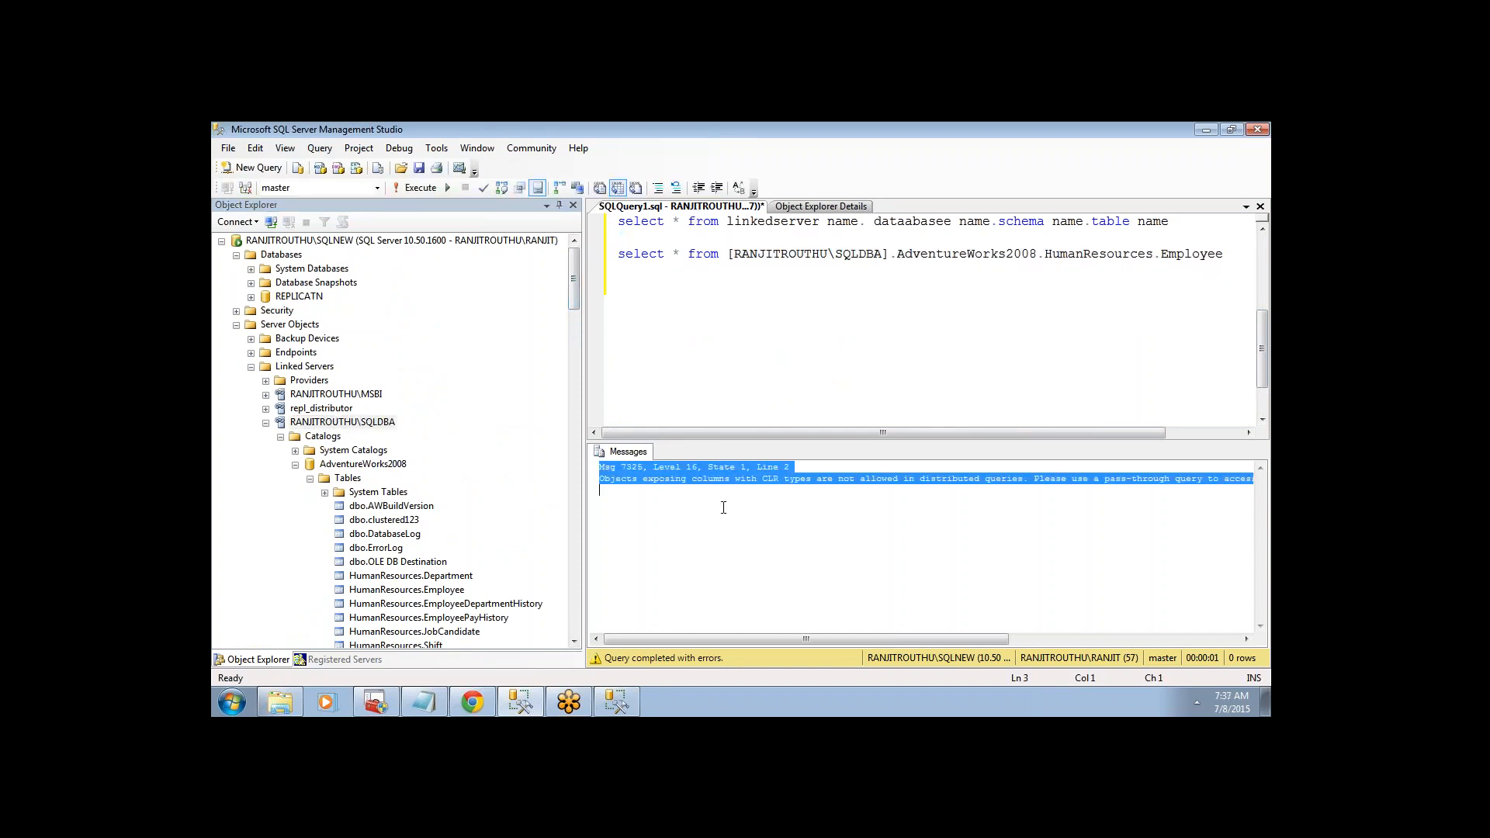
left_click(224, 700)
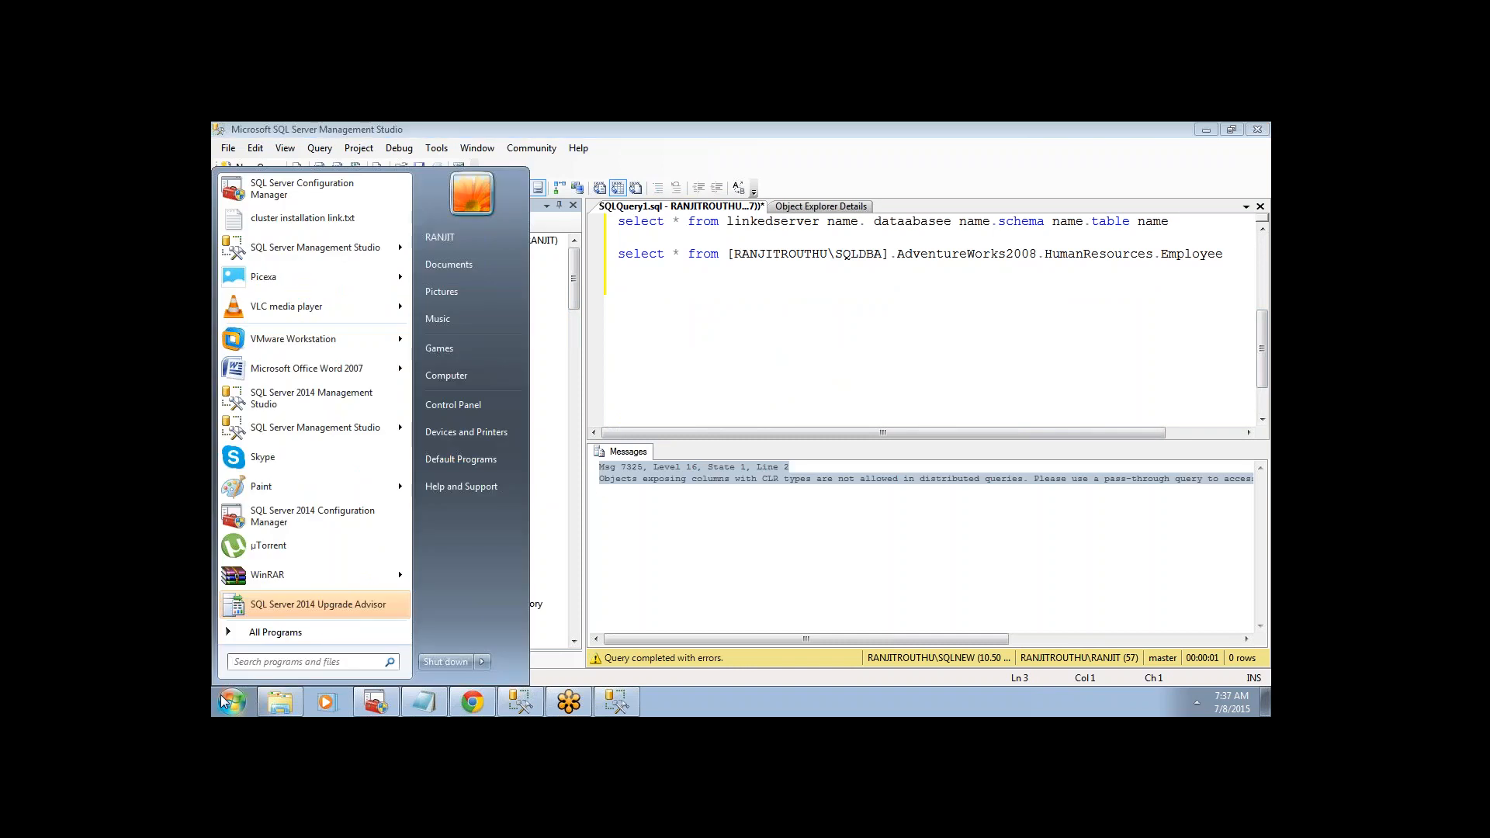
- Paste the Msg 7325 error into a new Notepad document and scroll to read all of it
type("note")
key("Return")
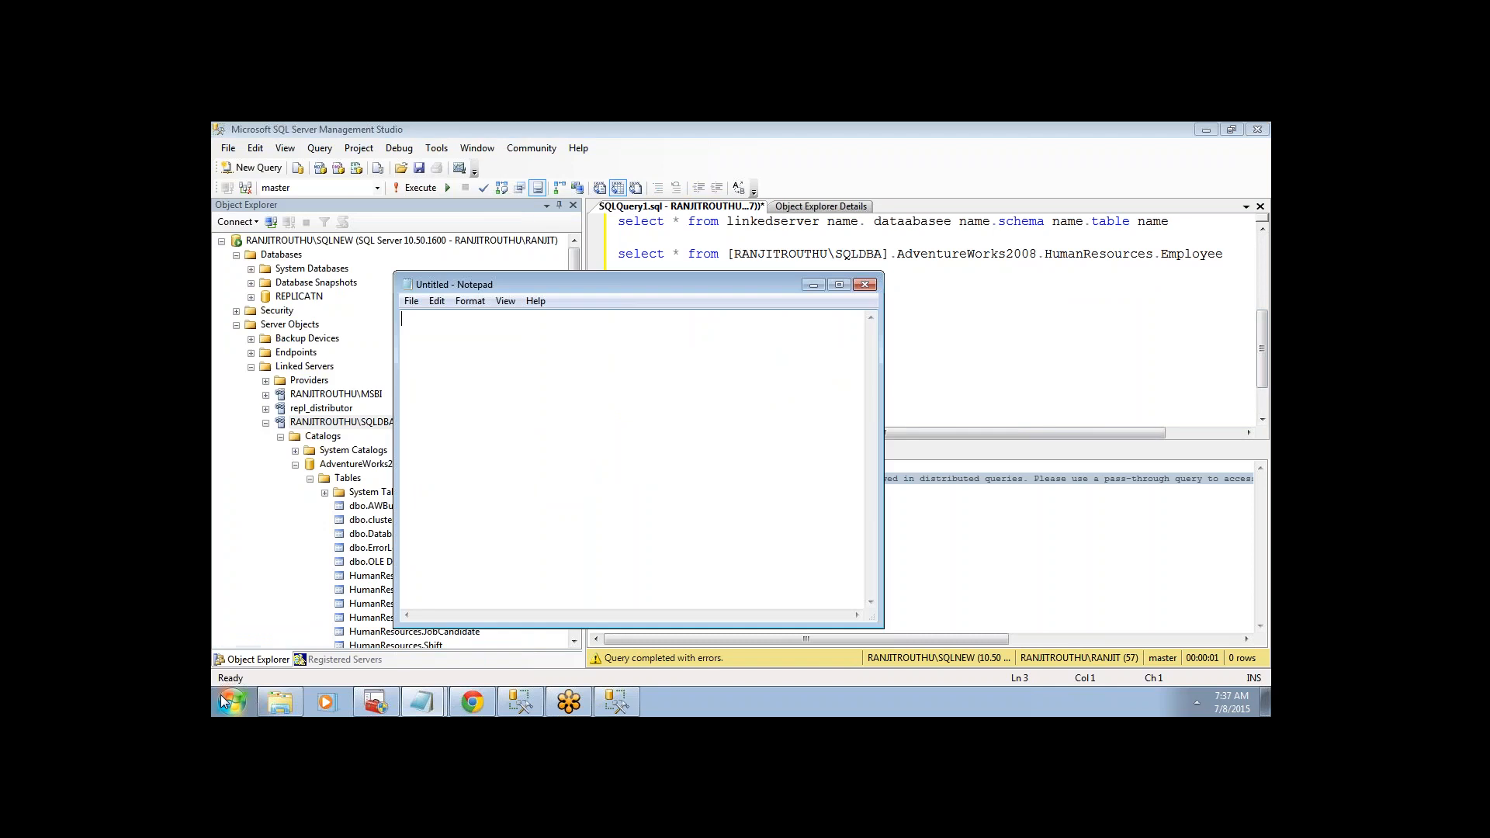
key("ctrl+v")
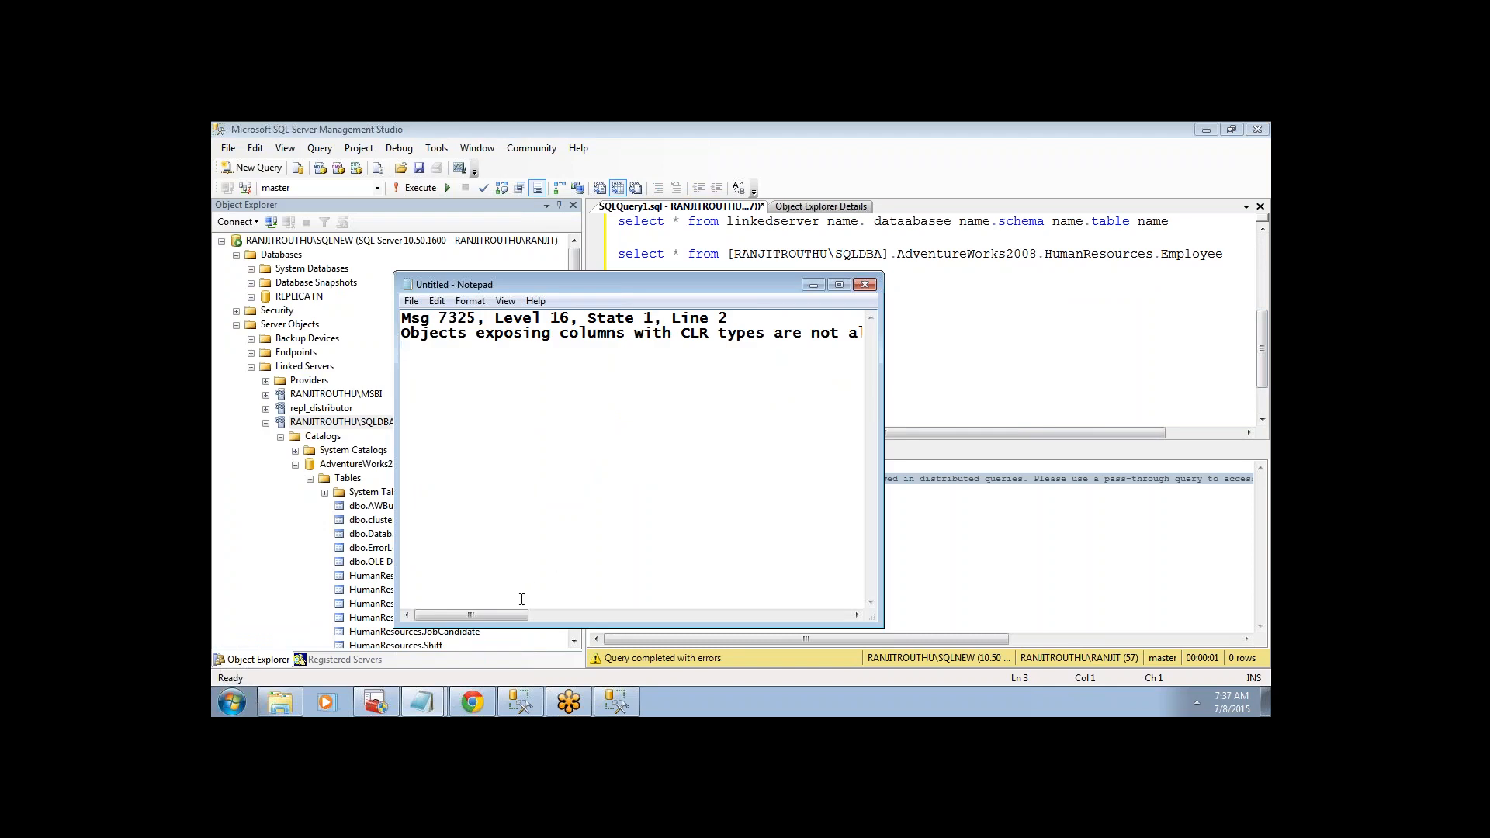
left_click_drag(512, 615, 836, 607)
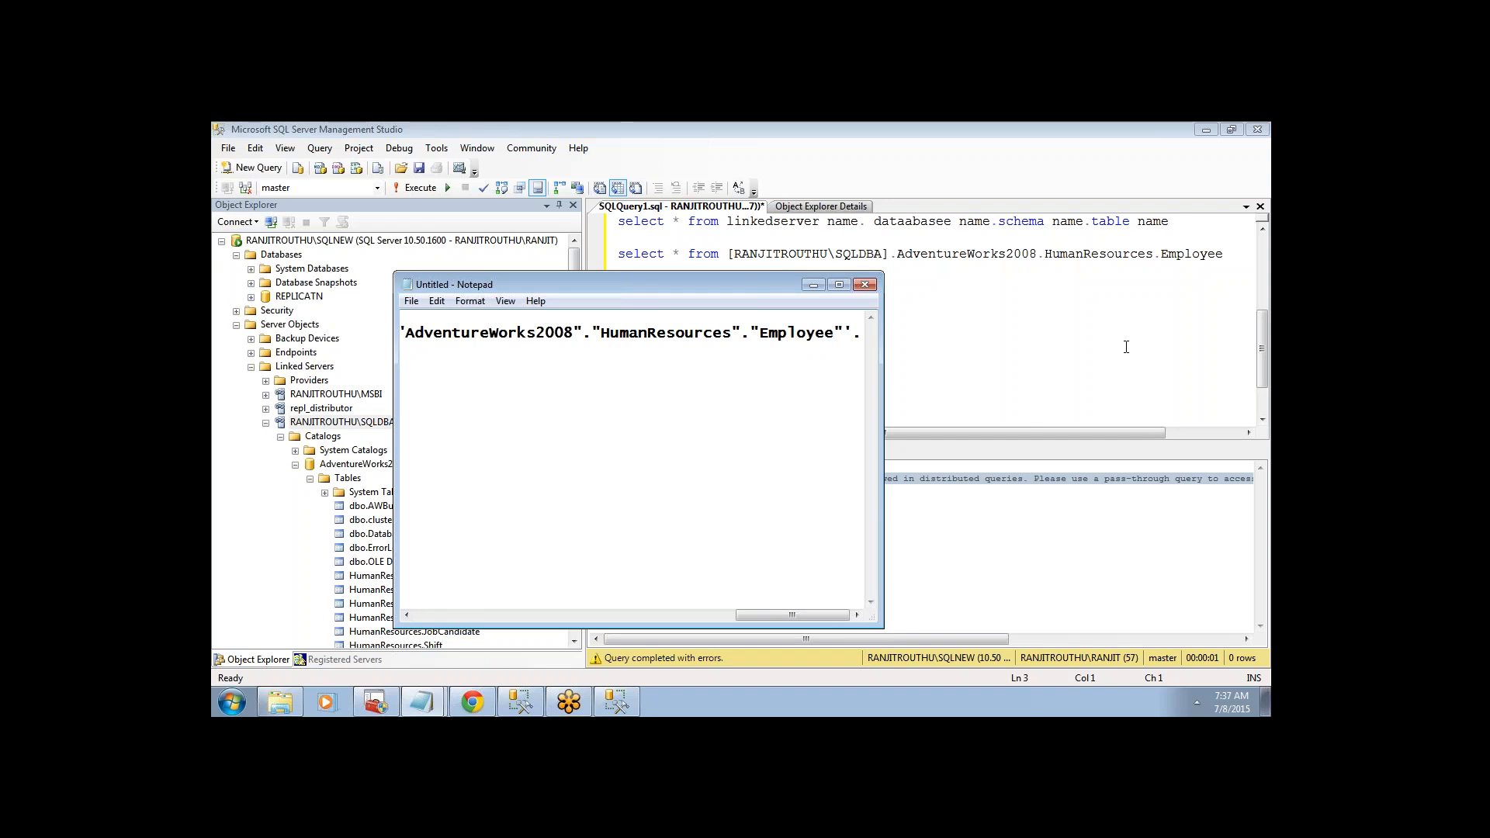
left_click(1126, 347)
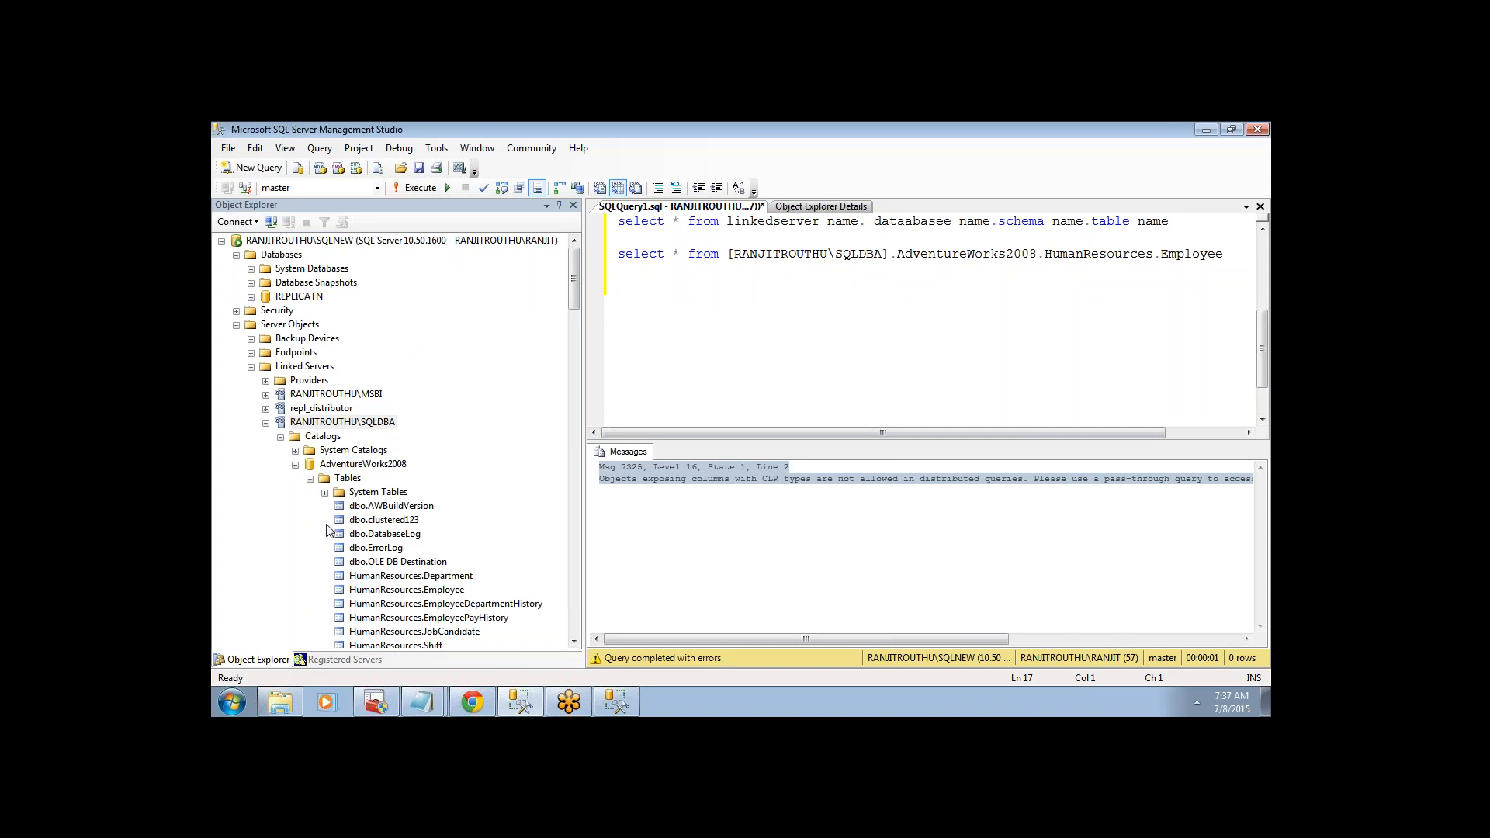
- Add an sp_configure line below the linked-server select statement
left_click(380, 591)
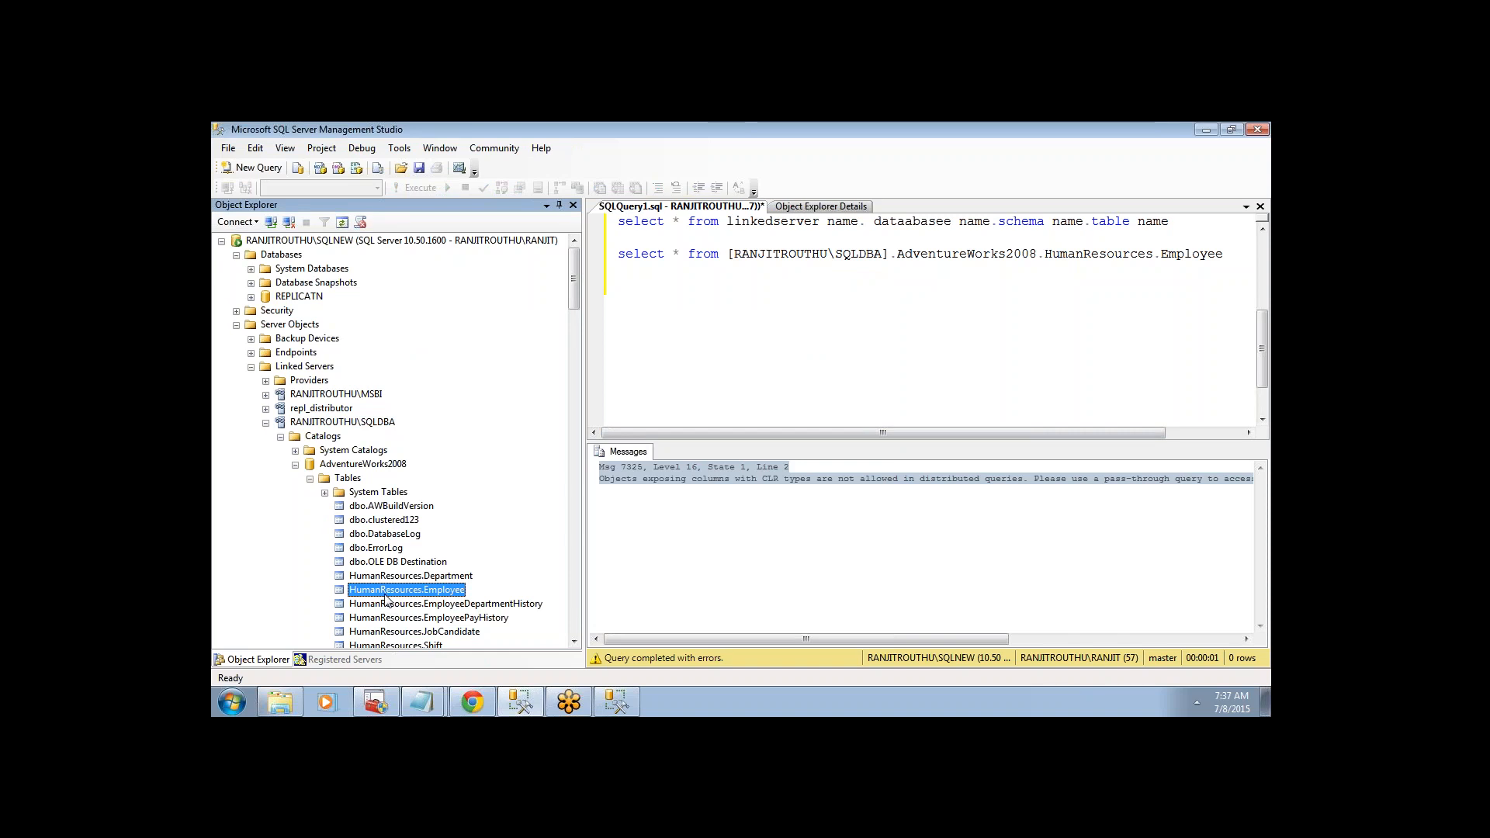
left_click(1230, 250)
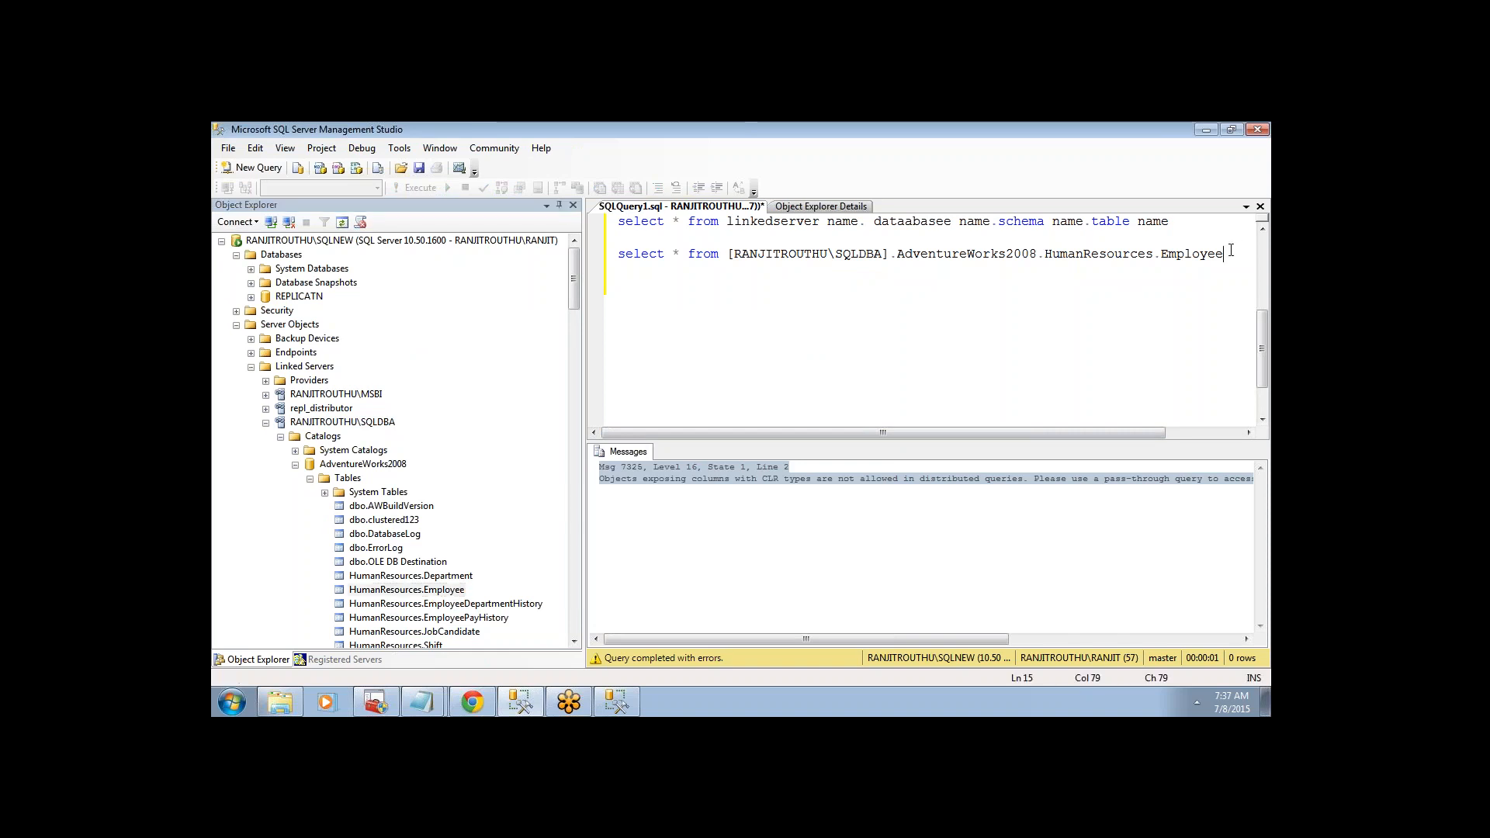
key("Return")
key("Return")
type("sp_")
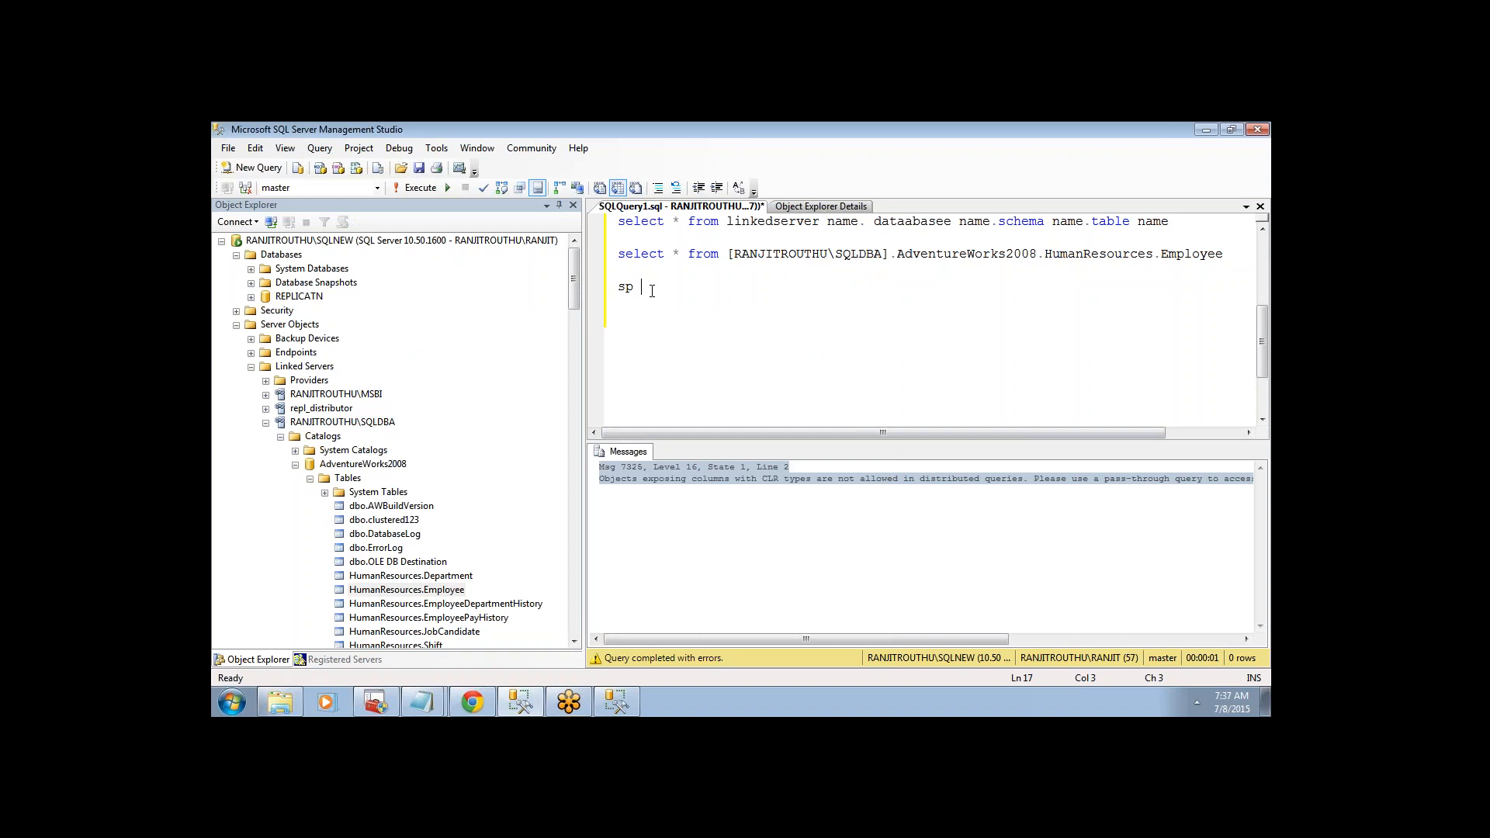
type("_configure")
- Run sp_configure alone to list 16 options, then extend it with 'show advance options',1
double_click(652, 287)
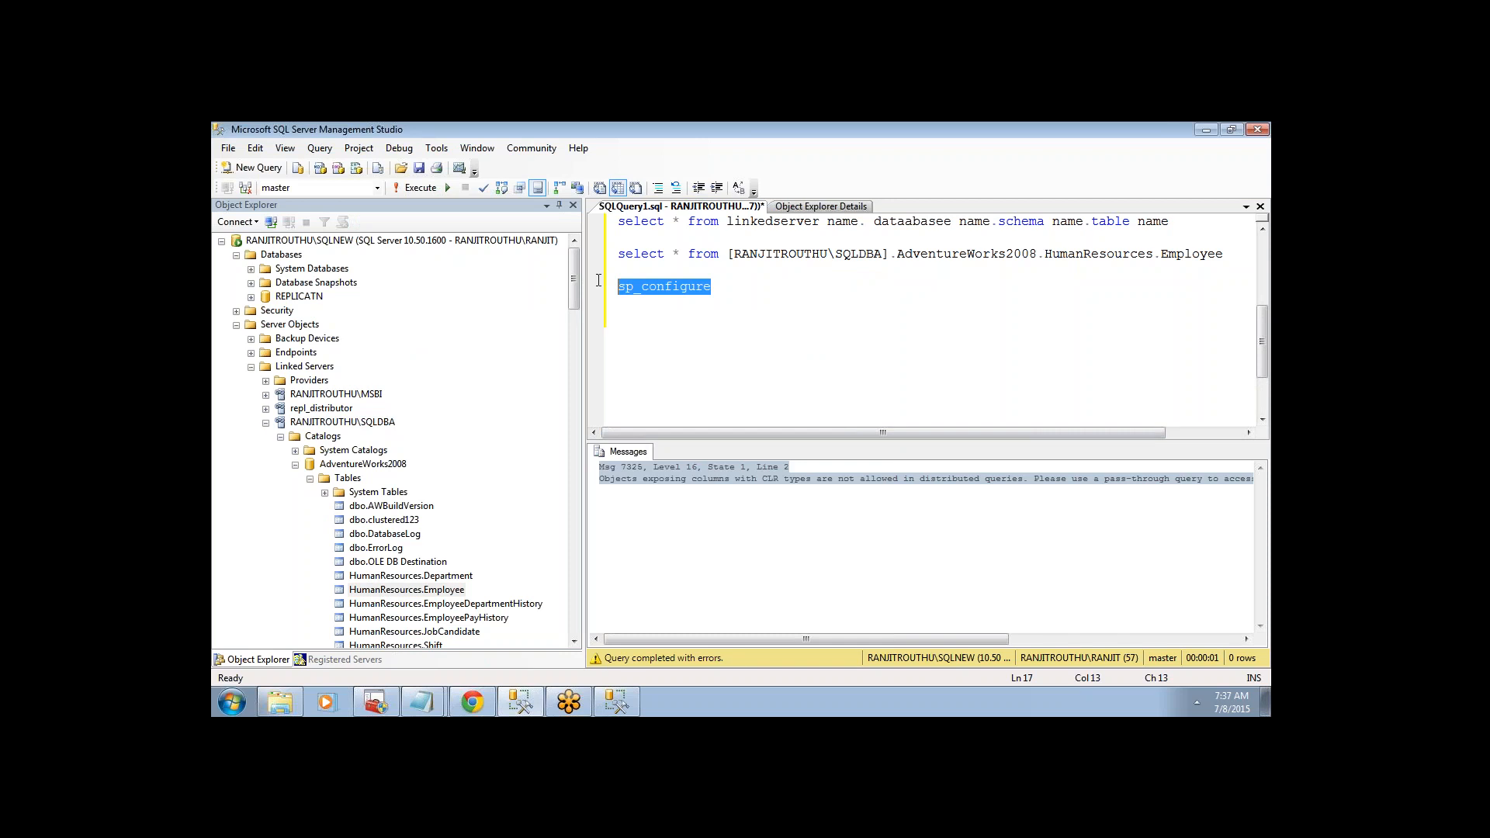
left_click(419, 189)
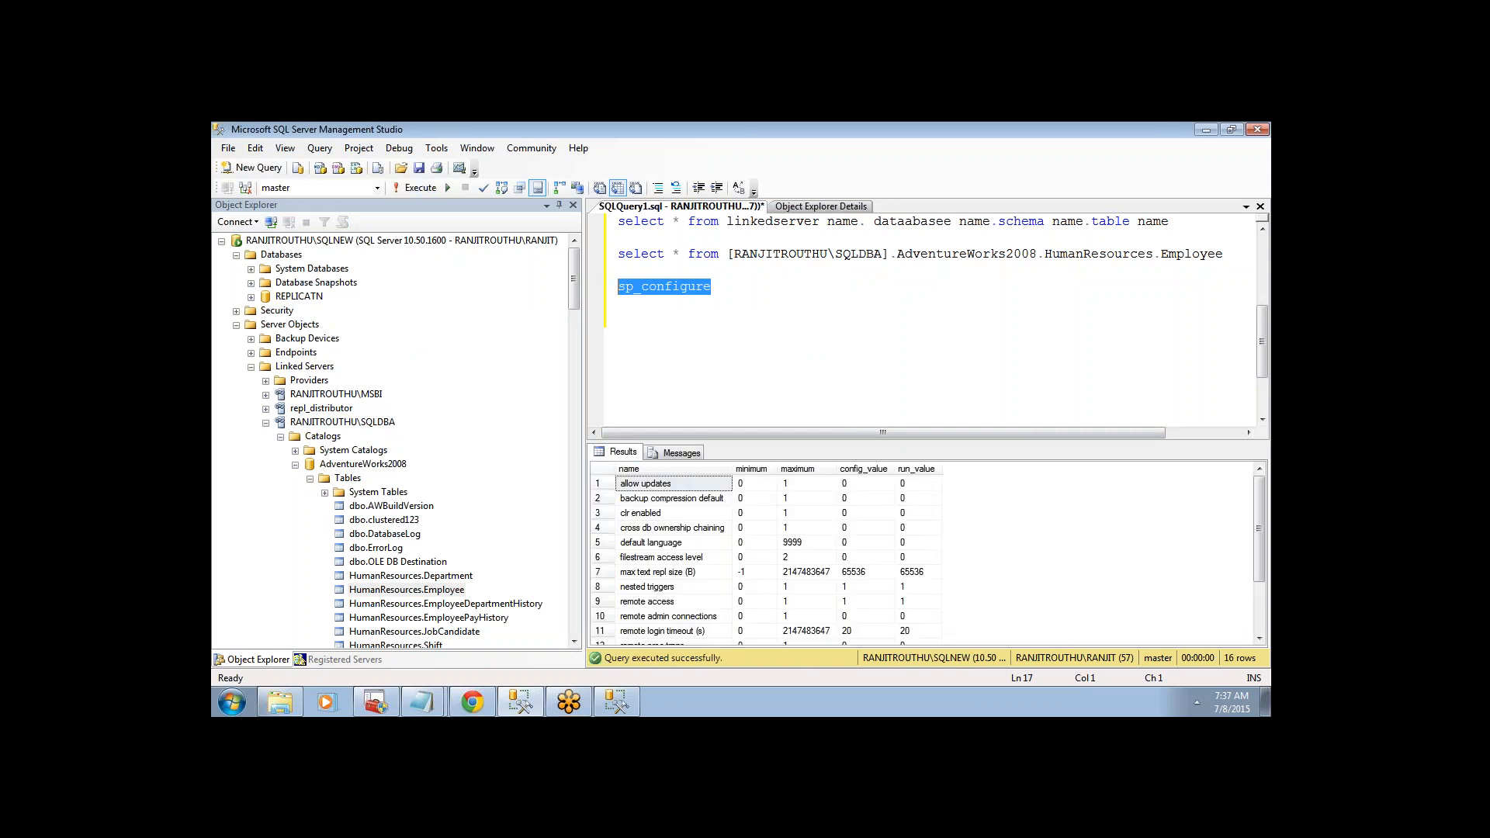
left_click(738, 280)
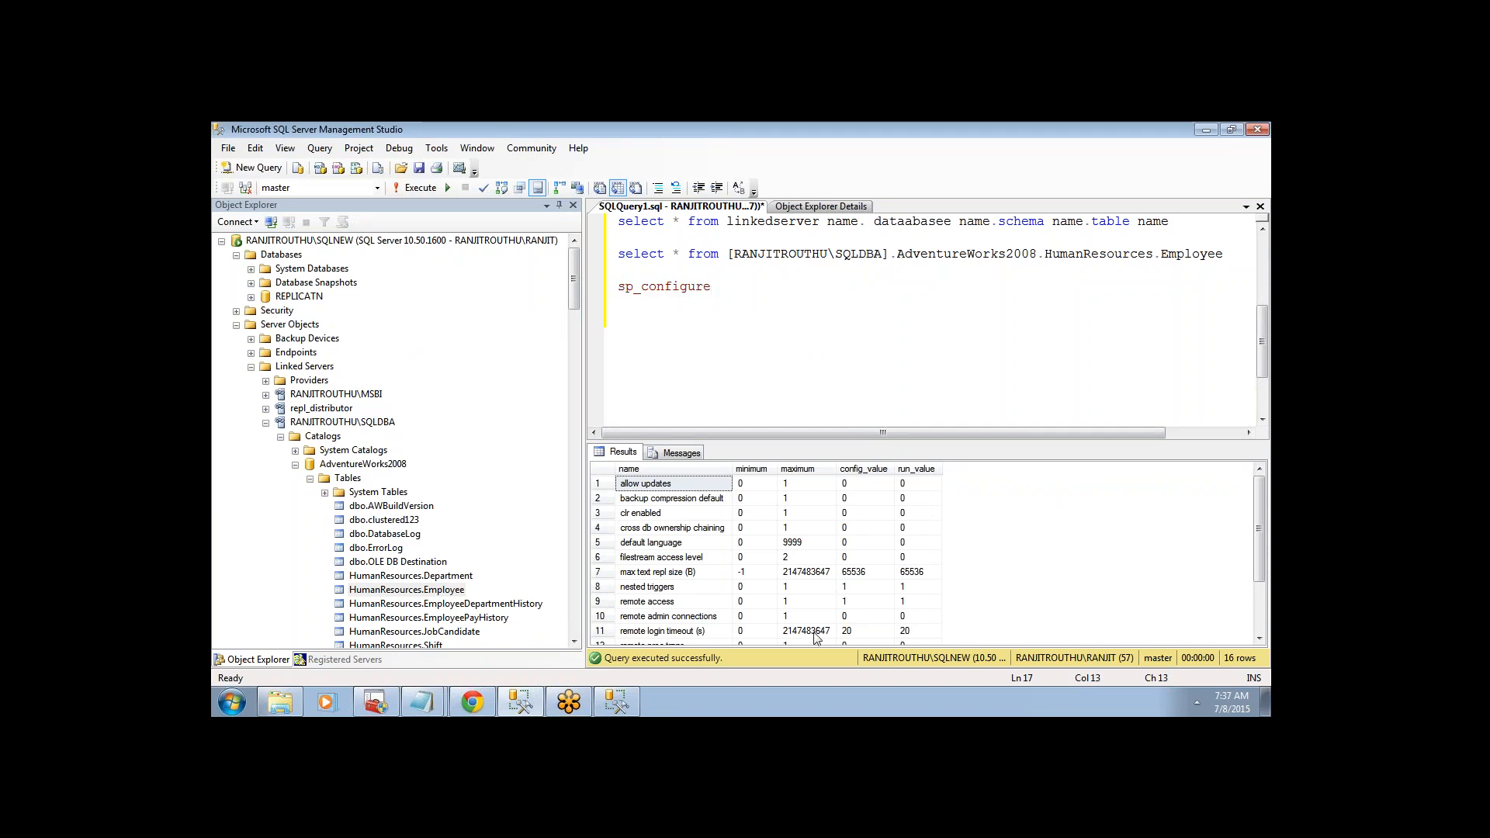
type("v ")
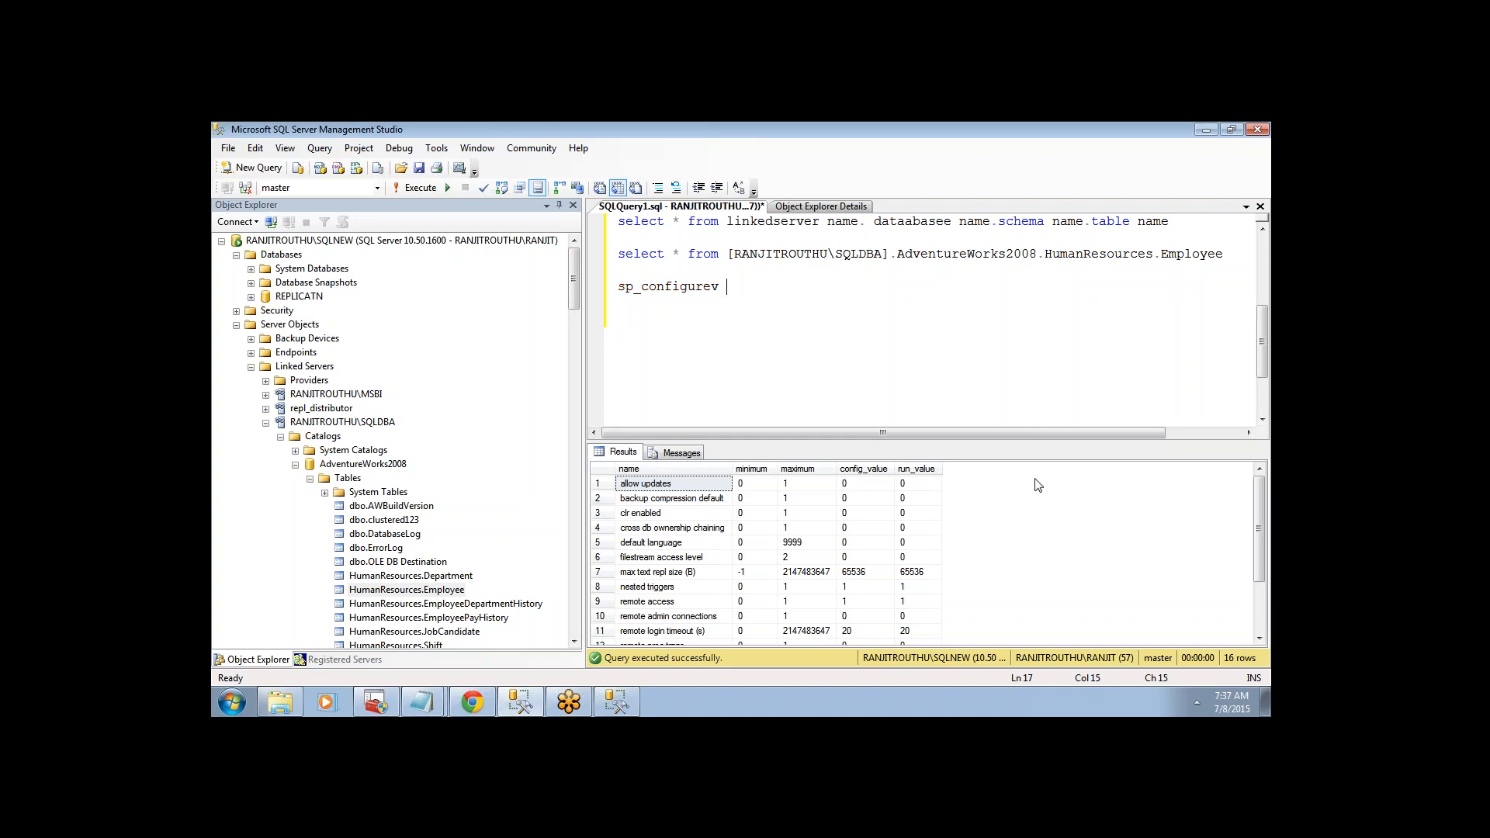
key("BackSpace")
key("BackSpace")
type(" 'show advance options',1")
- Add 'reconfigure with override' on the next line and run both configuration statements
key("Return")
type("rec")
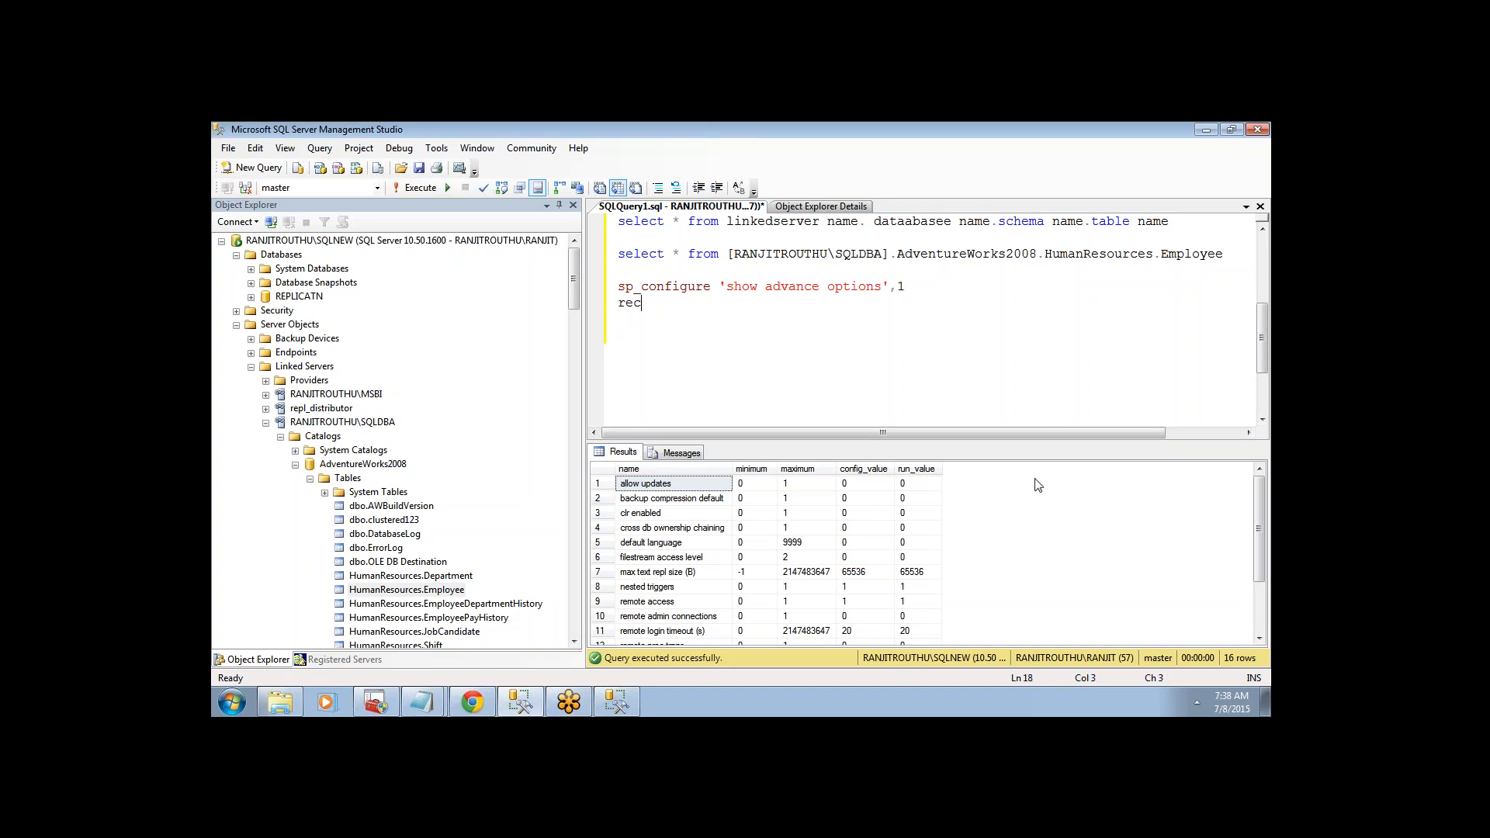
type("onfigure with override")
left_click_drag(815, 303, 597, 290)
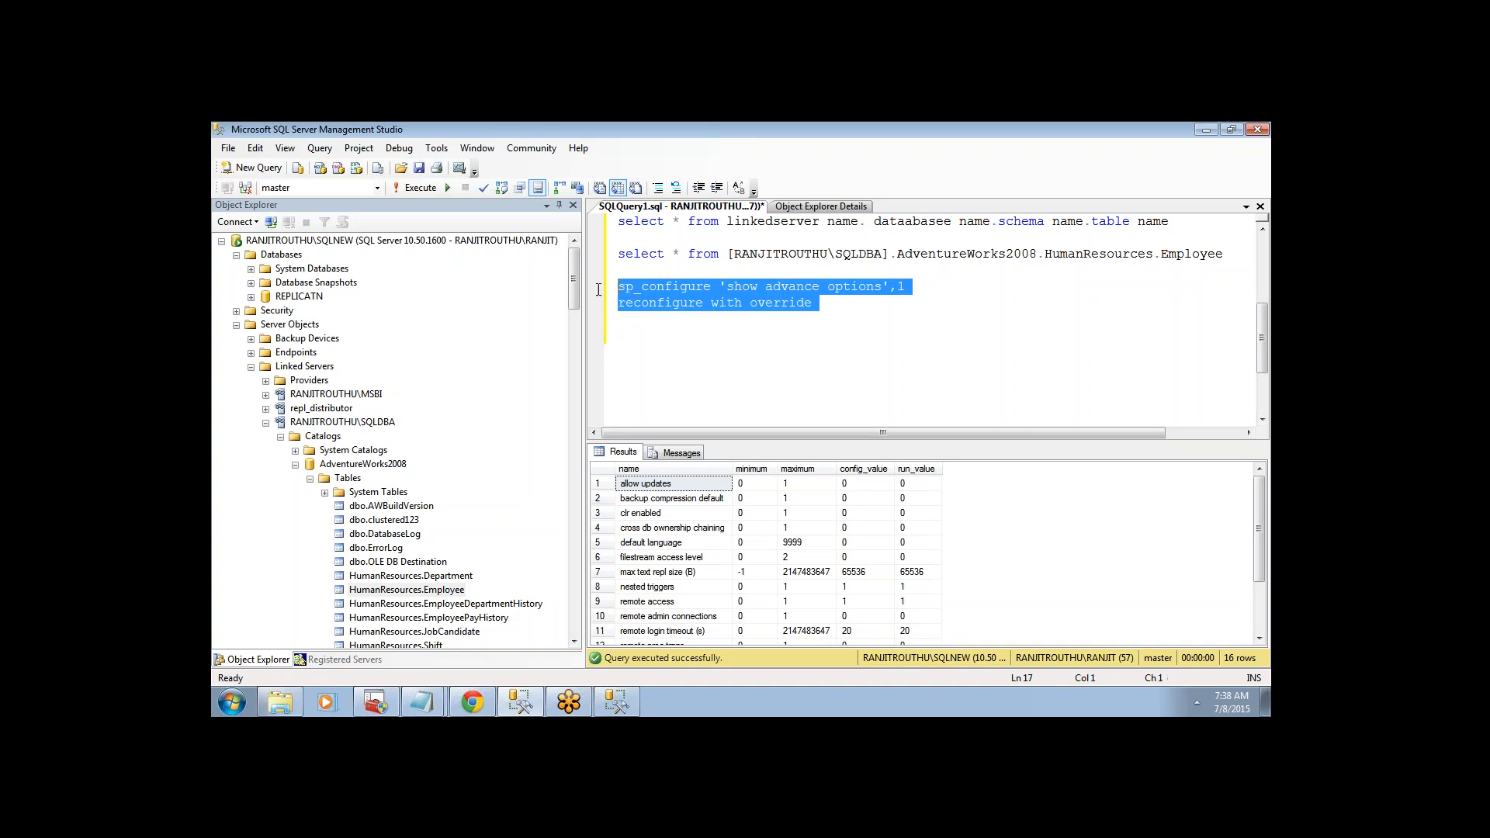
left_click(408, 188)
left_click(836, 366)
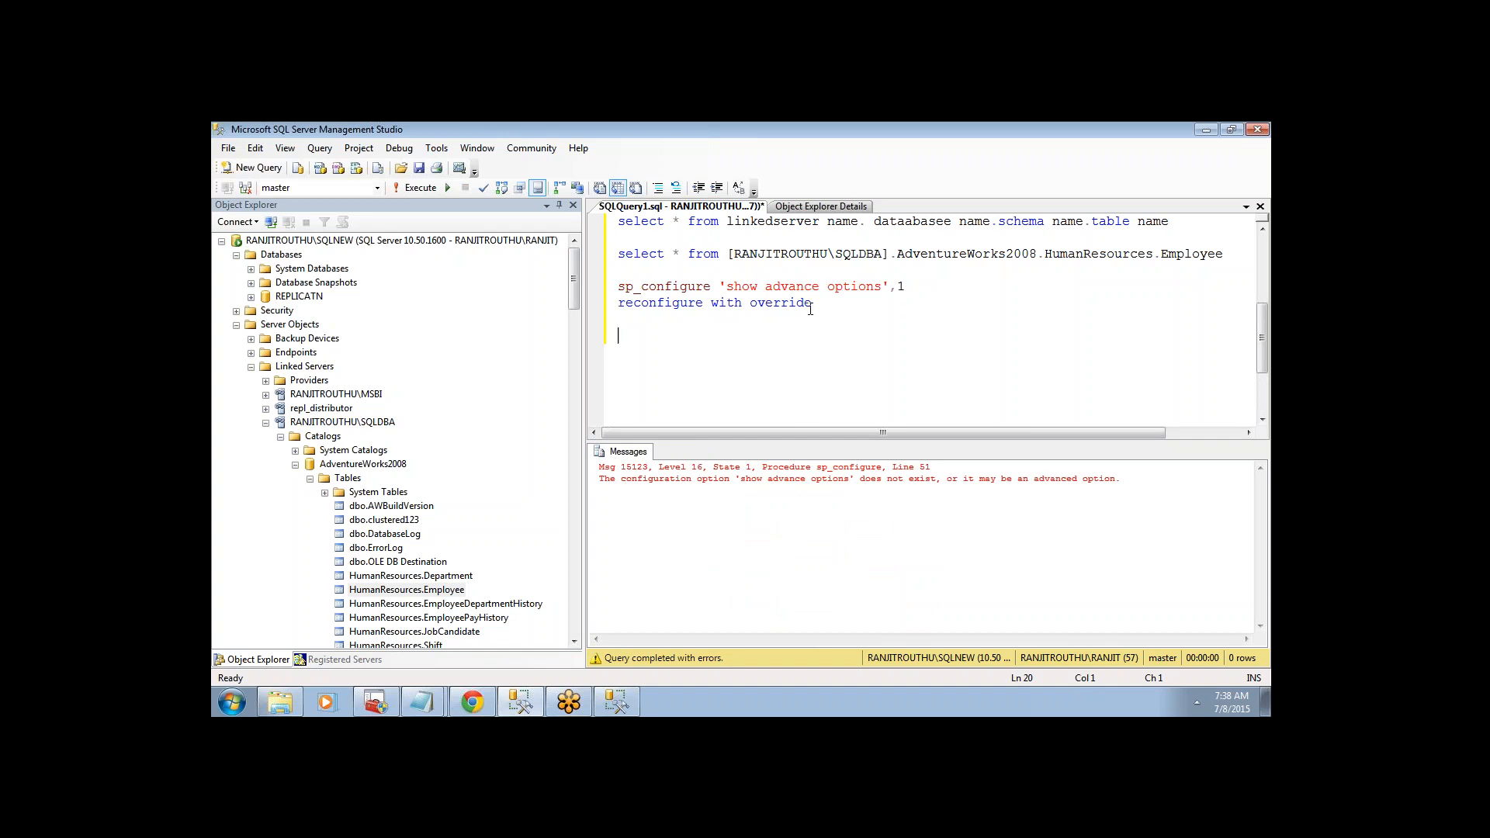
- Correct 'advance' to 'advanced' and rerun, switching show advanced options from 0 to 1
left_click(822, 287)
type("d")
left_click_drag(813, 304, 601, 289)
left_click(411, 189)
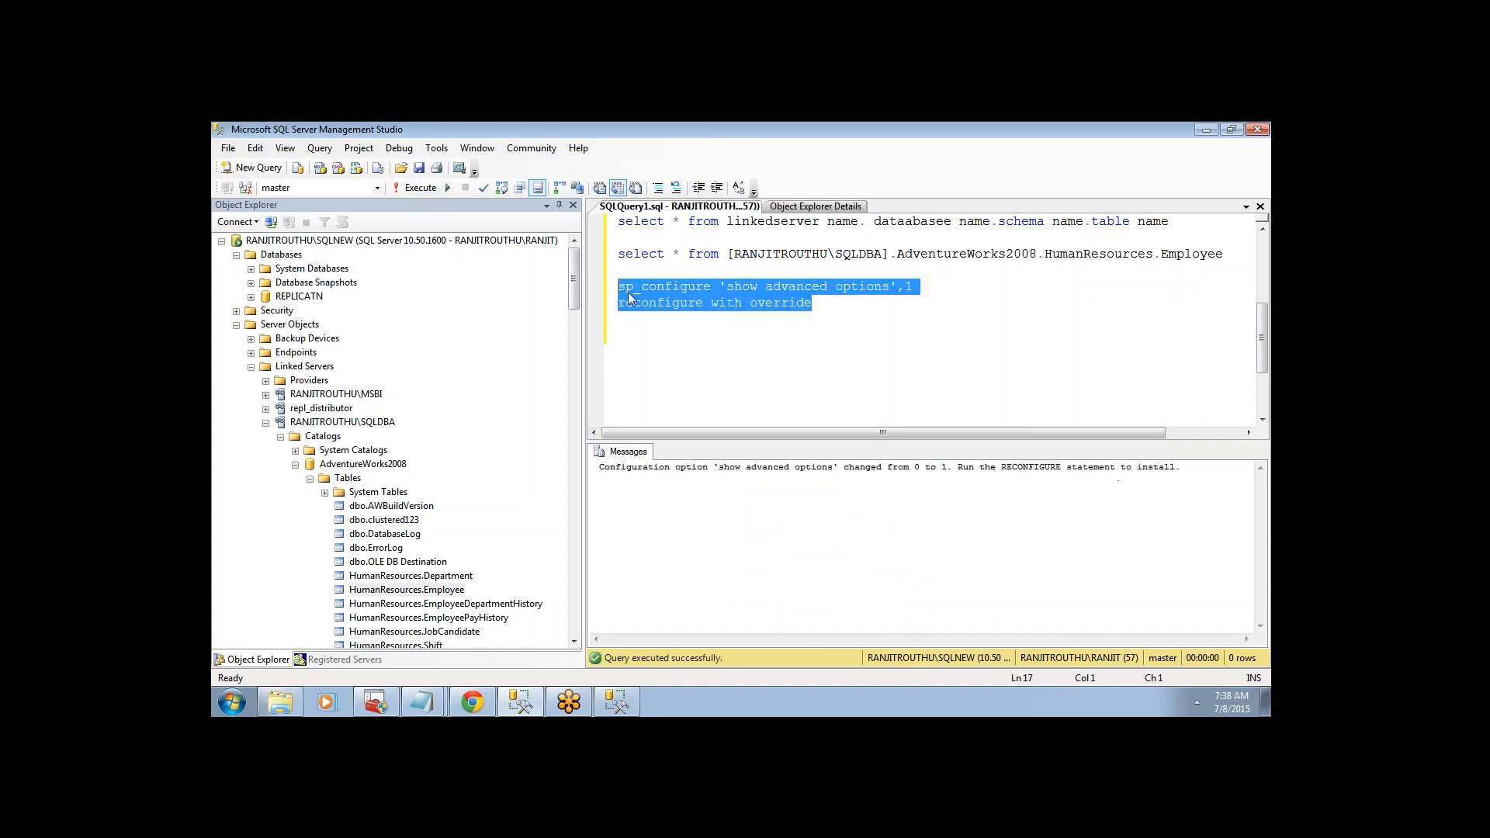
left_click(747, 386)
left_click_drag(711, 287, 617, 286)
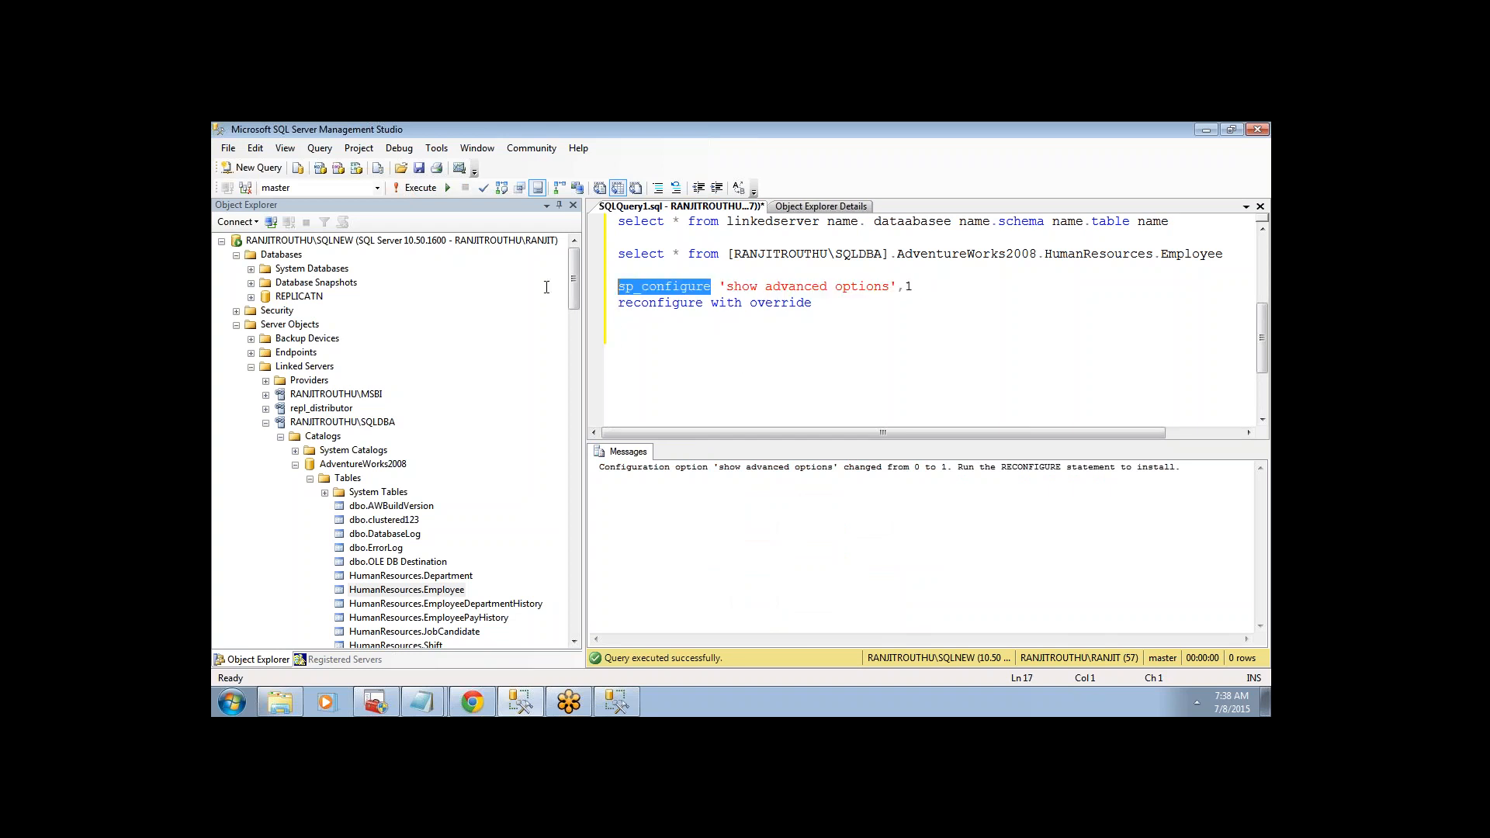
- Run sp_configure to list all 70 options and locate Ad Hoc Distributed Queries at 0
left_click(430, 189)
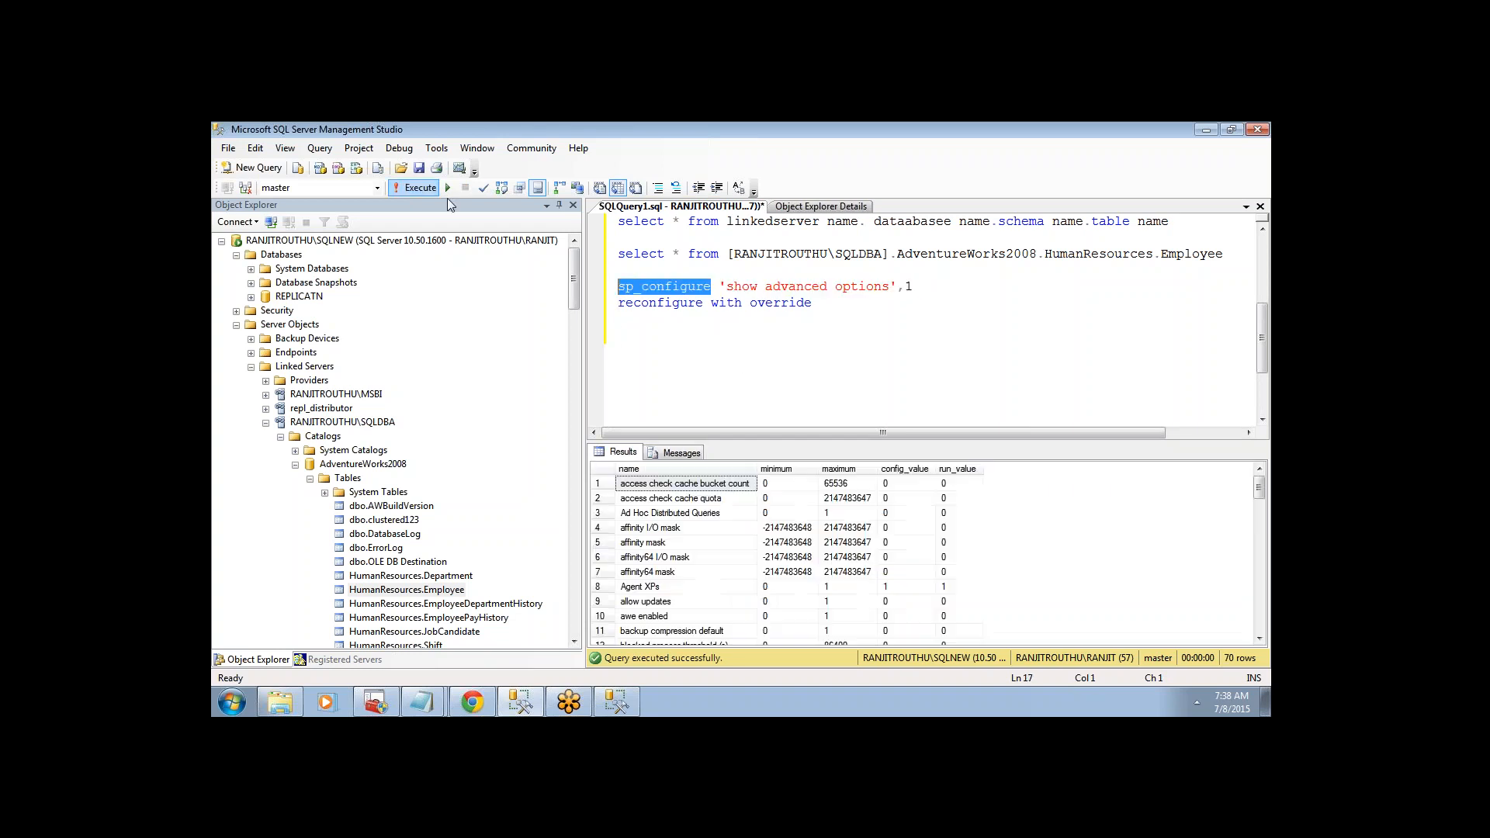
left_click(693, 502)
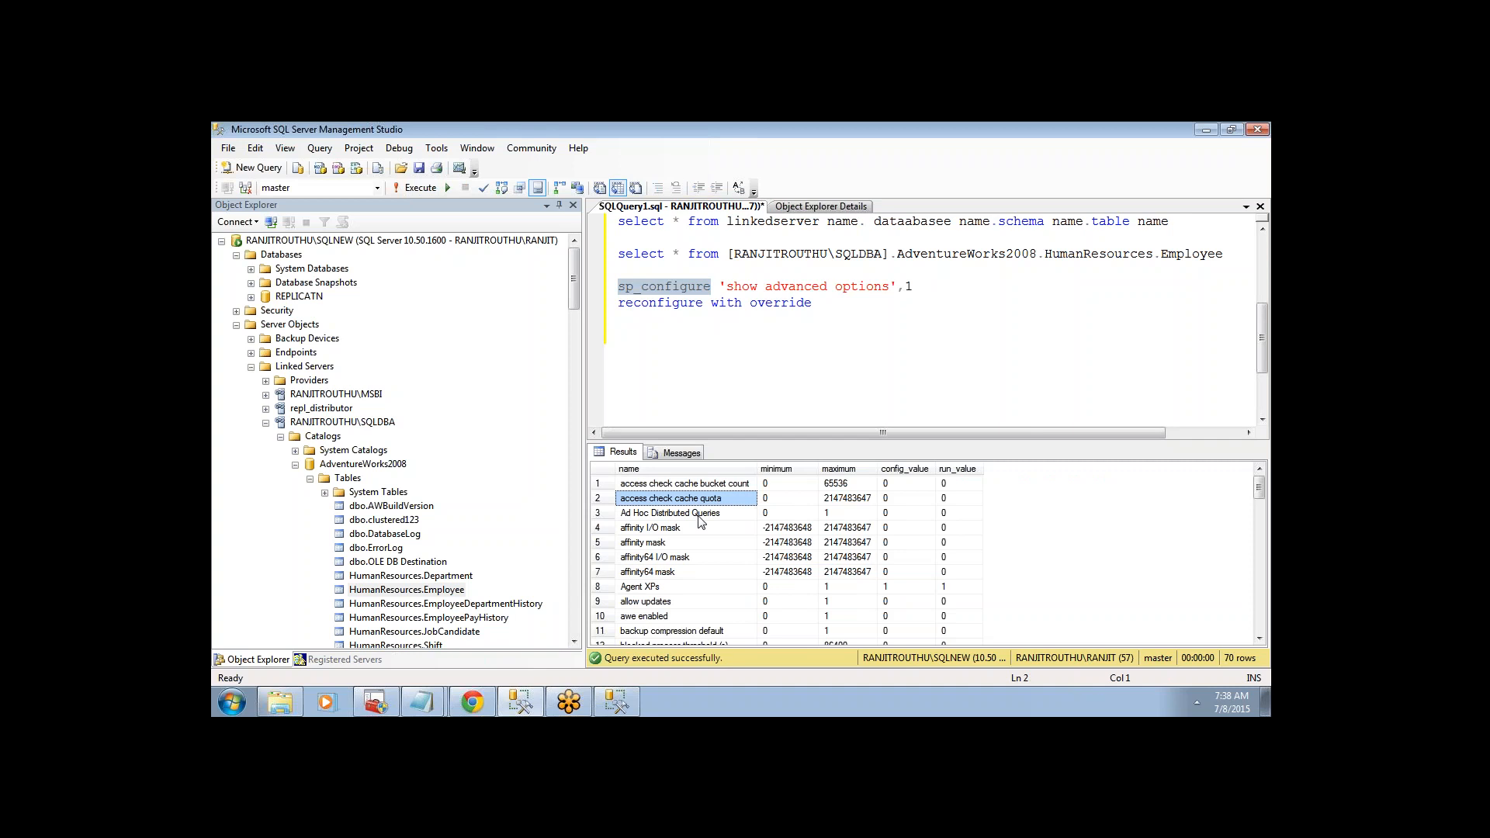
left_click(698, 513)
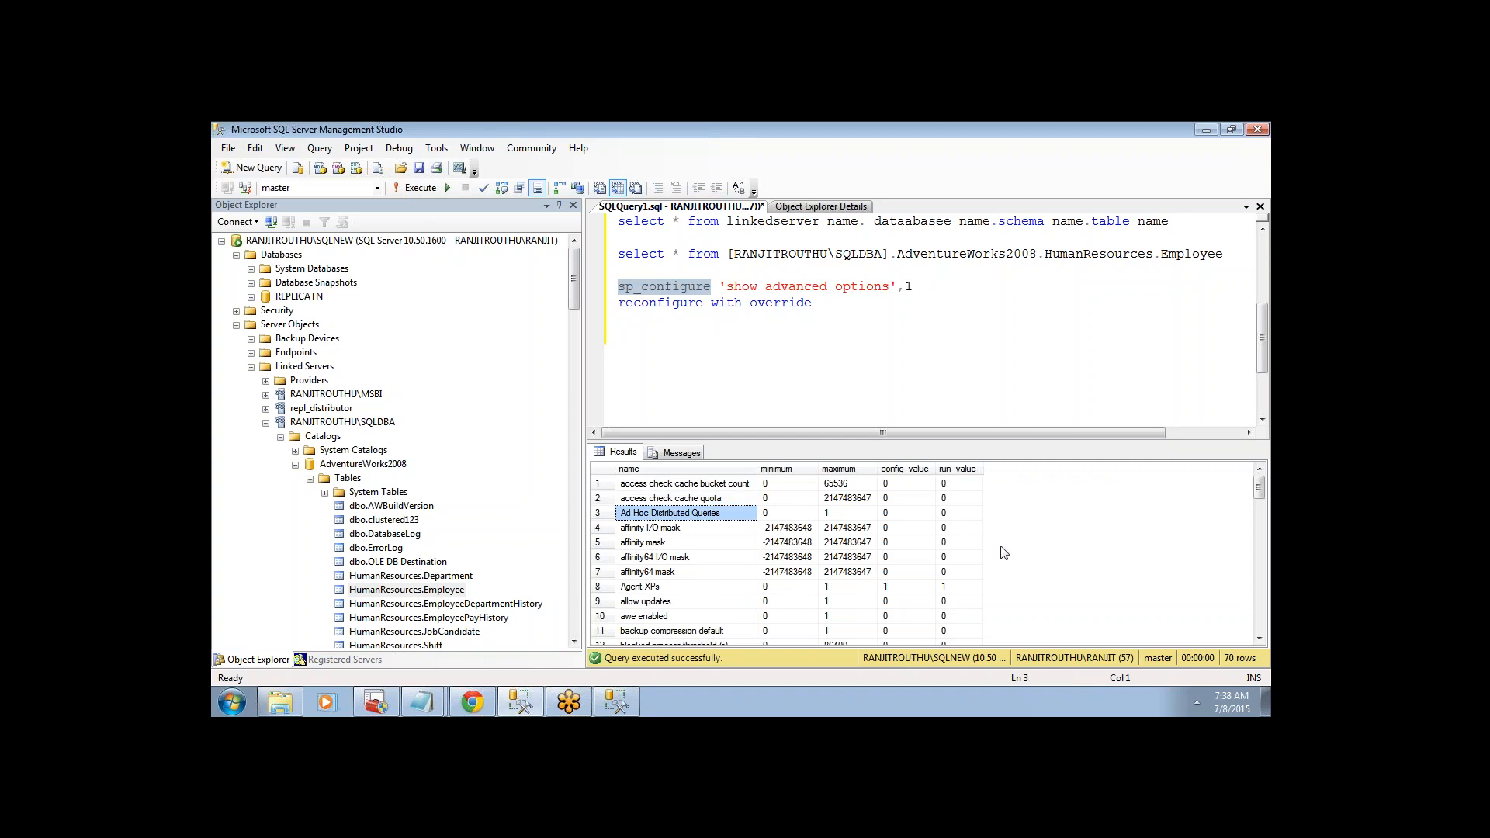
- Re-read the error in Notepad, then pick the Ad Hoc Distributed Queries name to replace 'show advanced options'
mouse_move(419, 693)
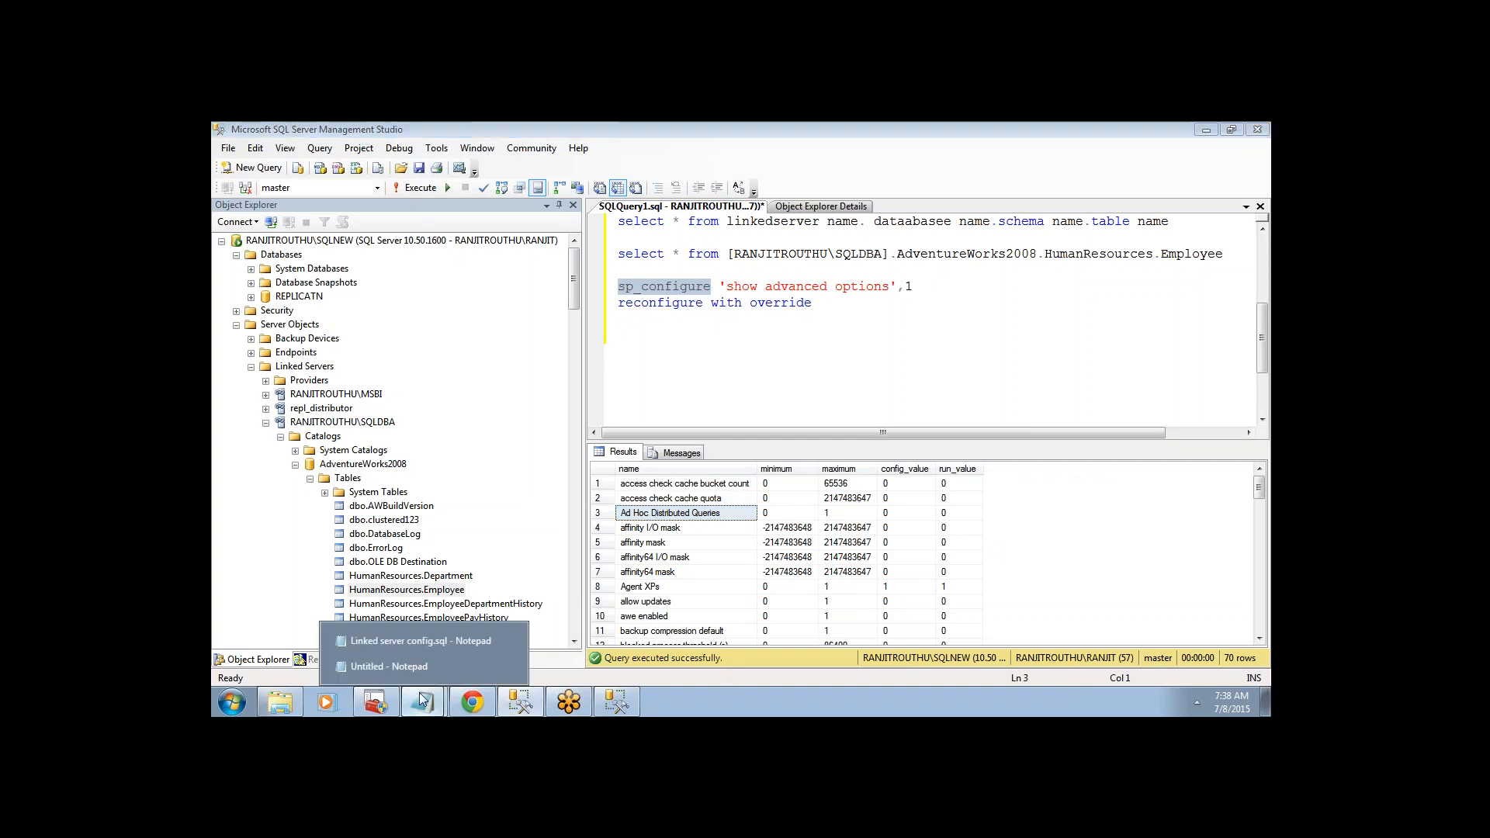
left_click(413, 663)
left_click(616, 465)
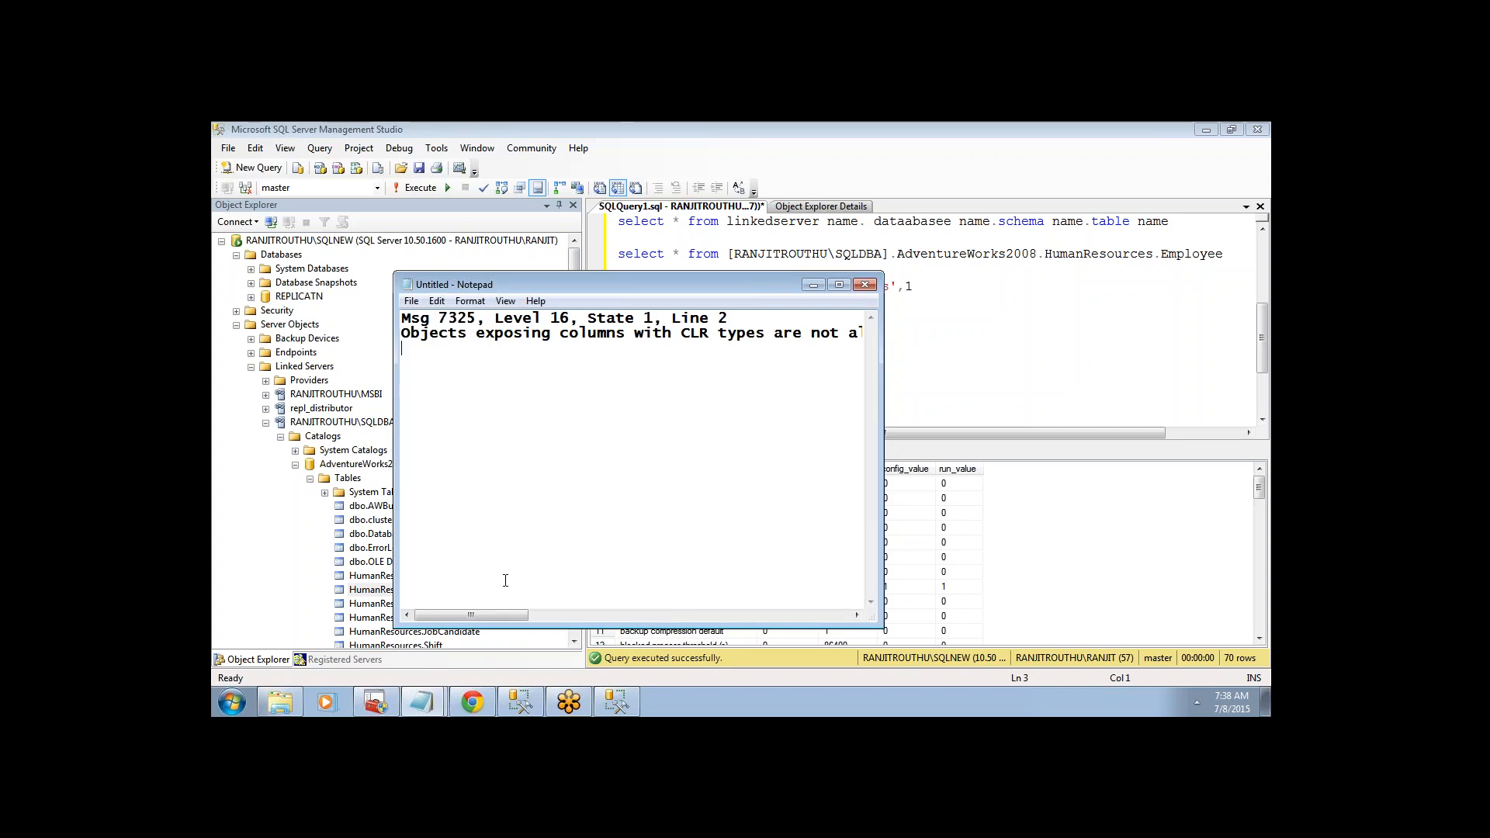
left_click_drag(502, 615, 598, 615)
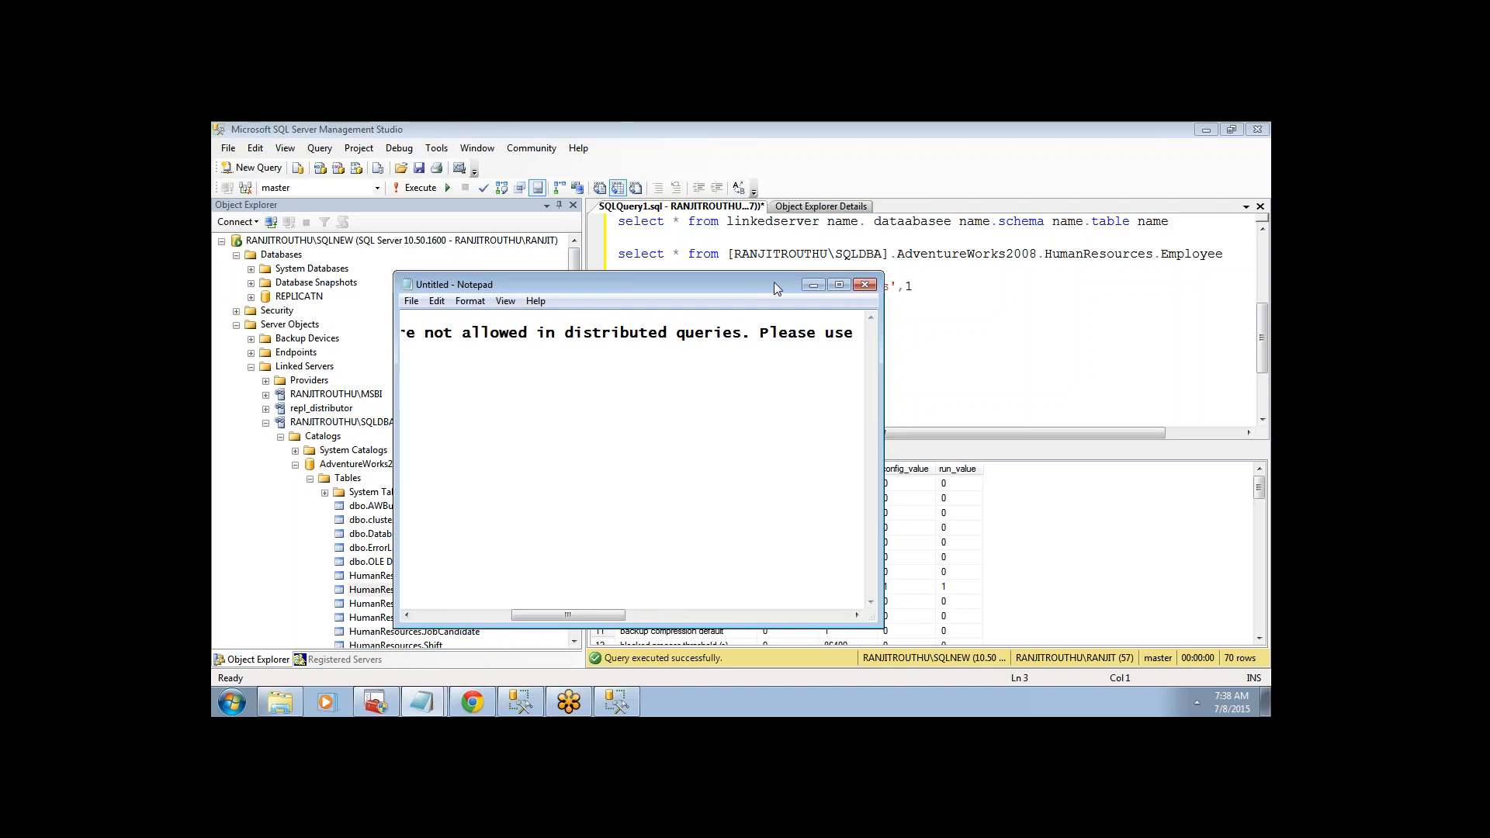
left_click(809, 285)
left_click(693, 515)
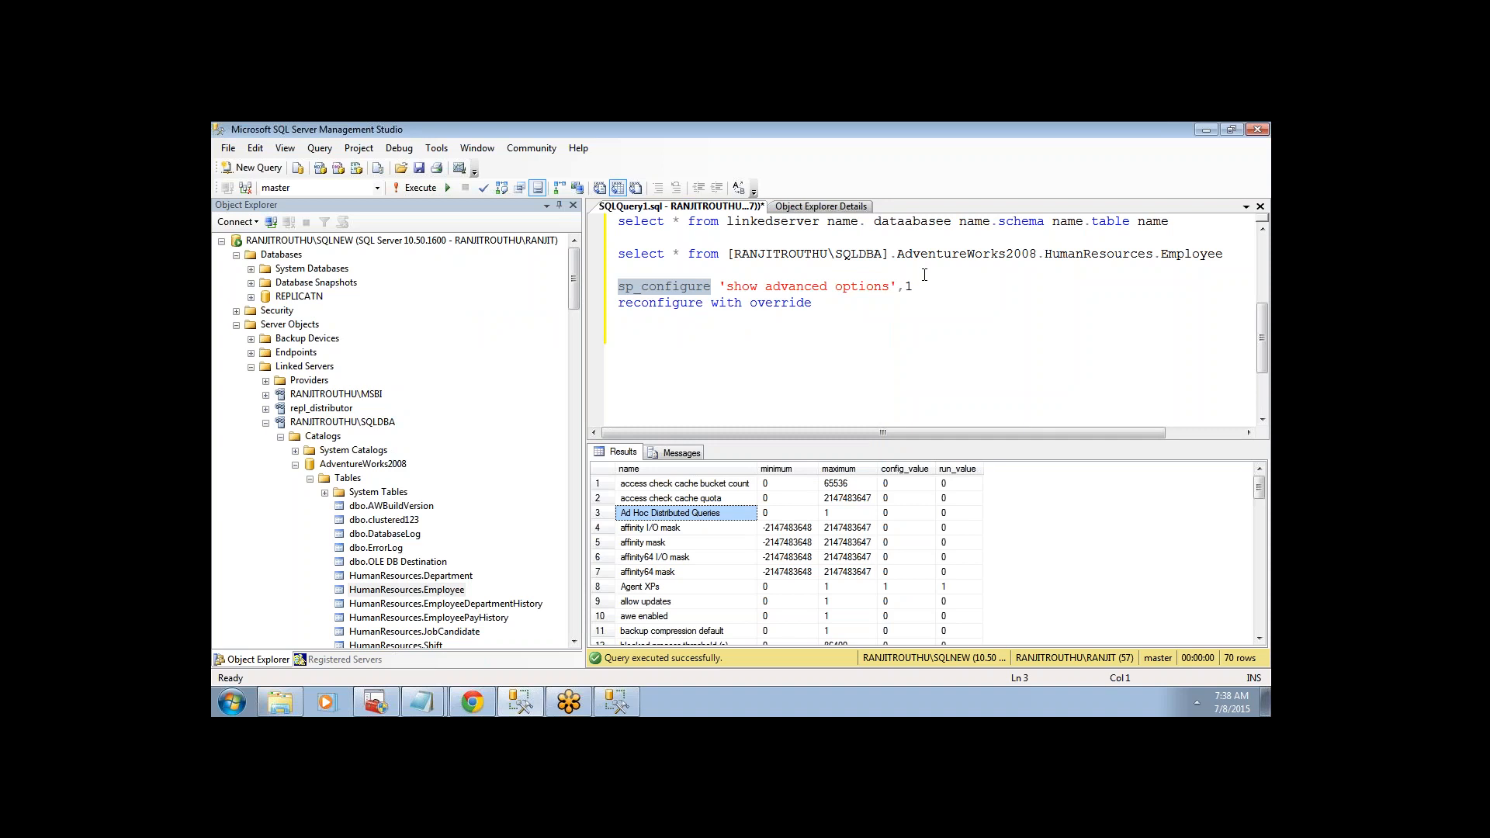
left_click_drag(890, 289, 729, 288)
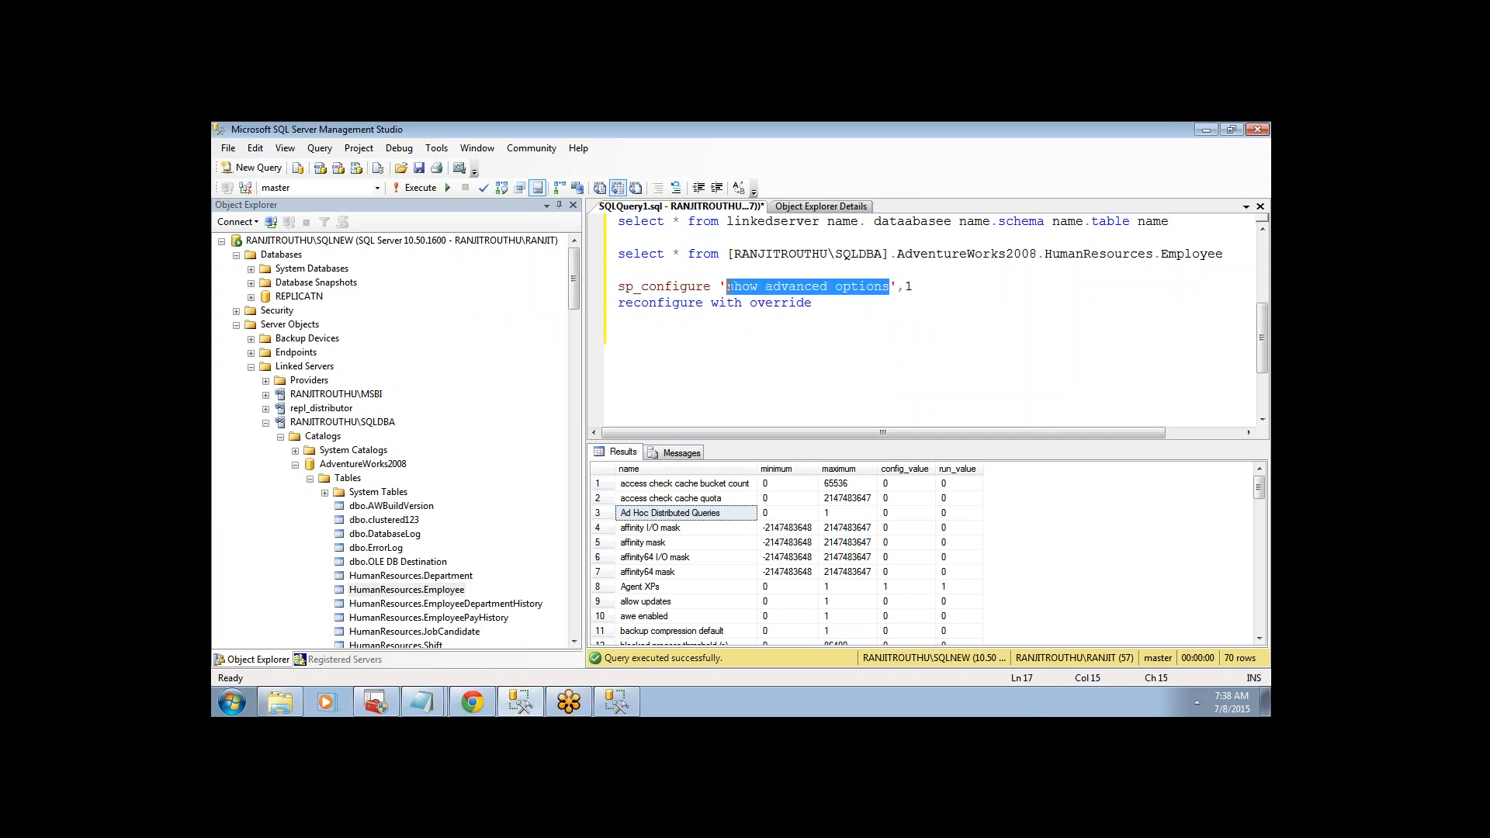
- Swap in 'Ad Hoc Distributed Queries' and run sp_configure with reconfigure to set it to 1
type("Ad Hoc Distributed Queries")
left_click_drag(821, 303, 618, 287)
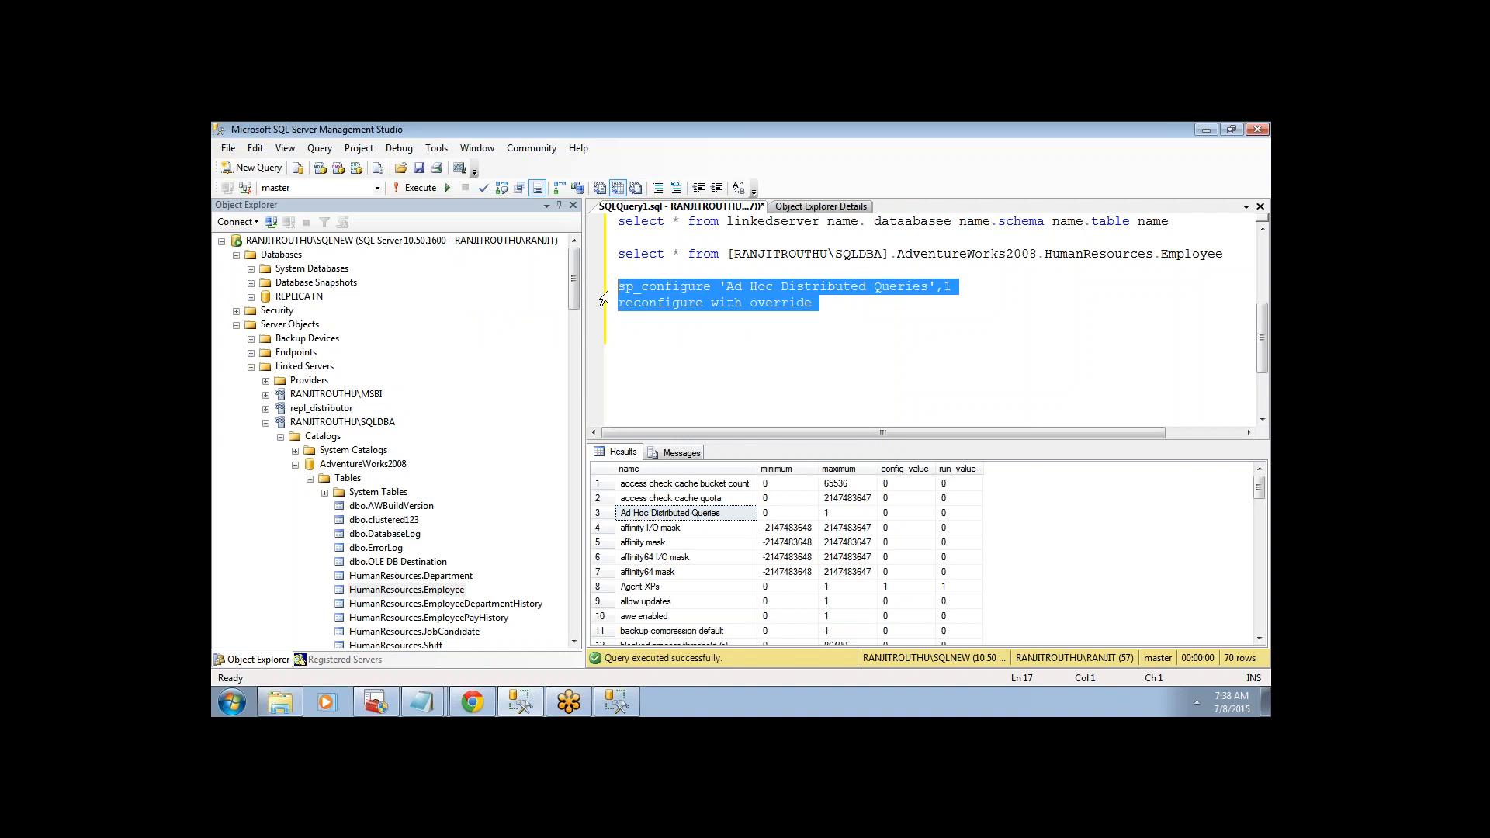
left_click(423, 188)
left_click(776, 354)
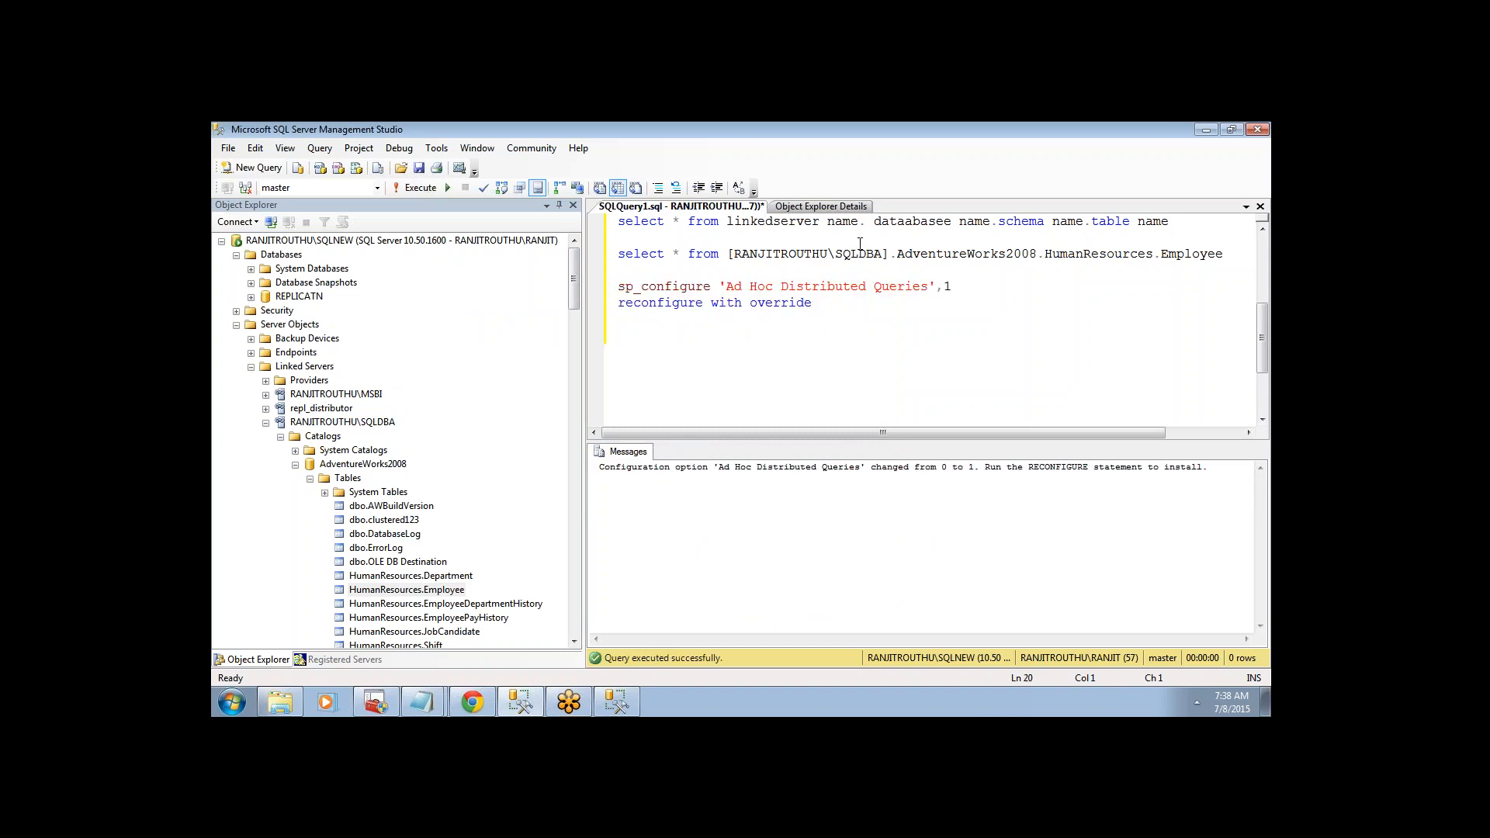
- Rerun the linked-server Employee select, which still fails with Msg 7325
left_click_drag(619, 237, 1224, 253)
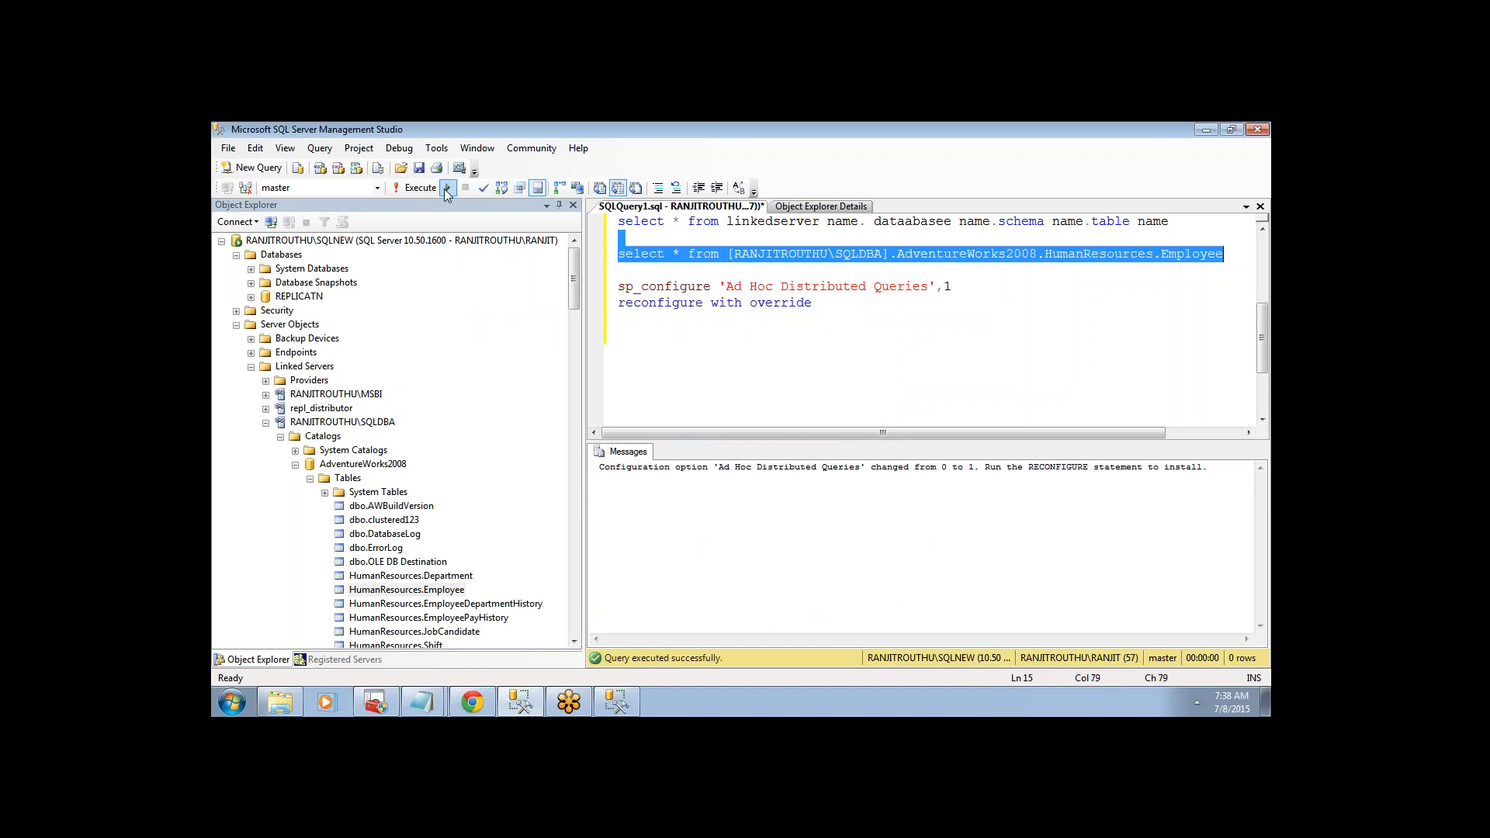
left_click(419, 188)
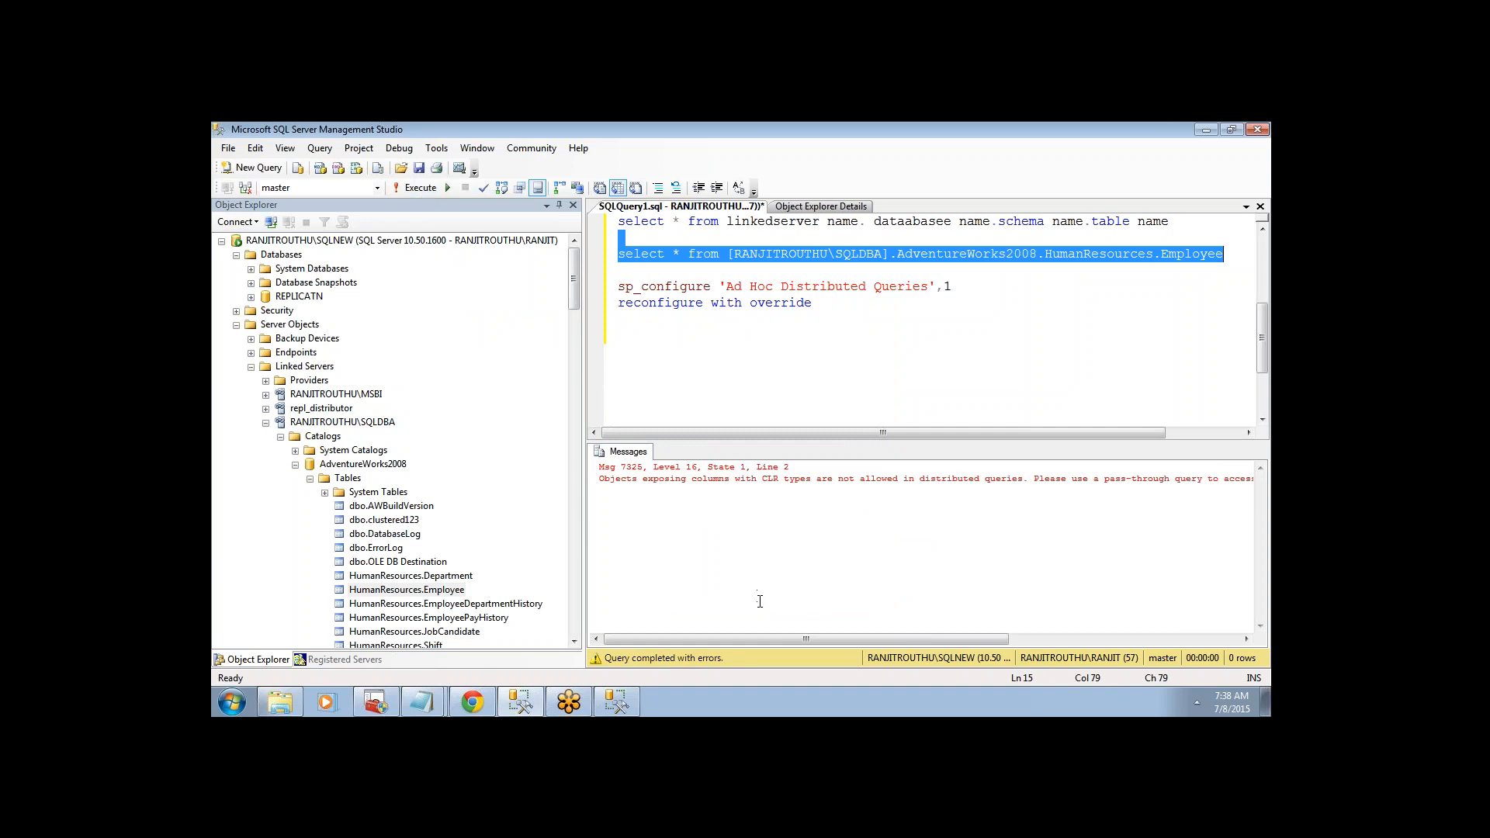
left_click_drag(764, 638, 678, 631)
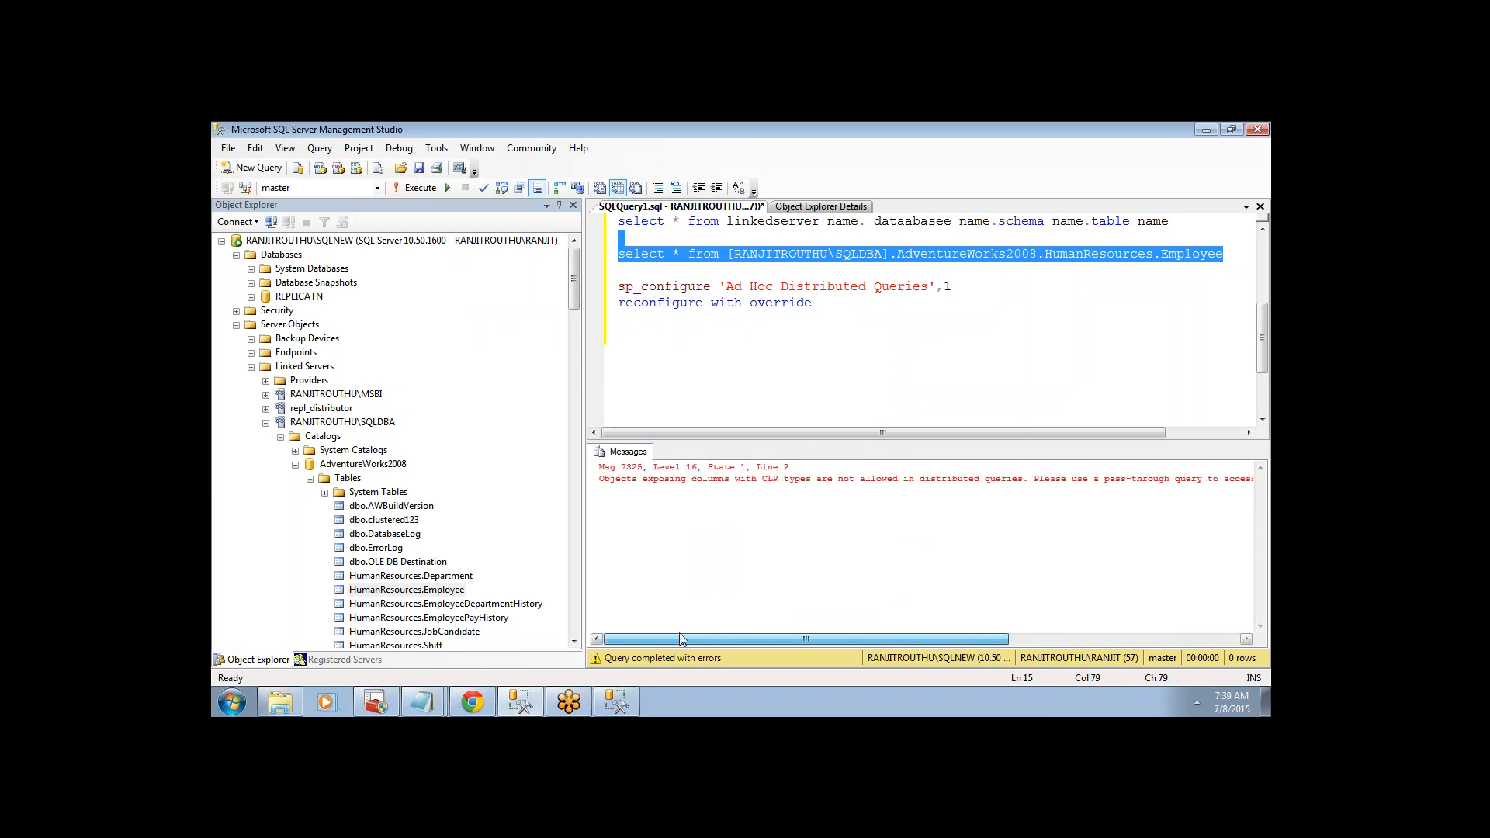
double_click(709, 287)
left_click(416, 190)
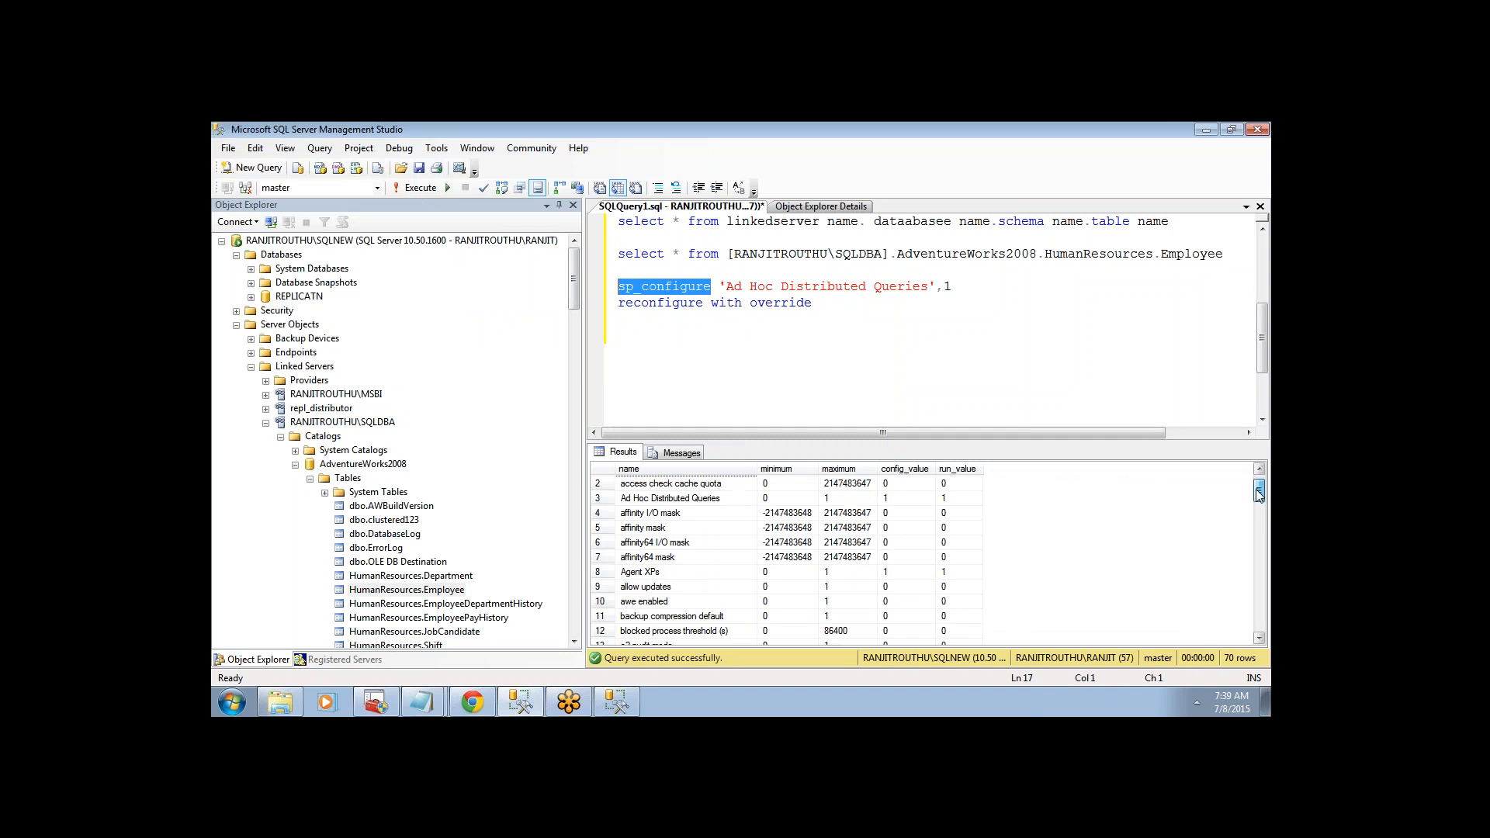
left_click_drag(1259, 488, 1260, 506)
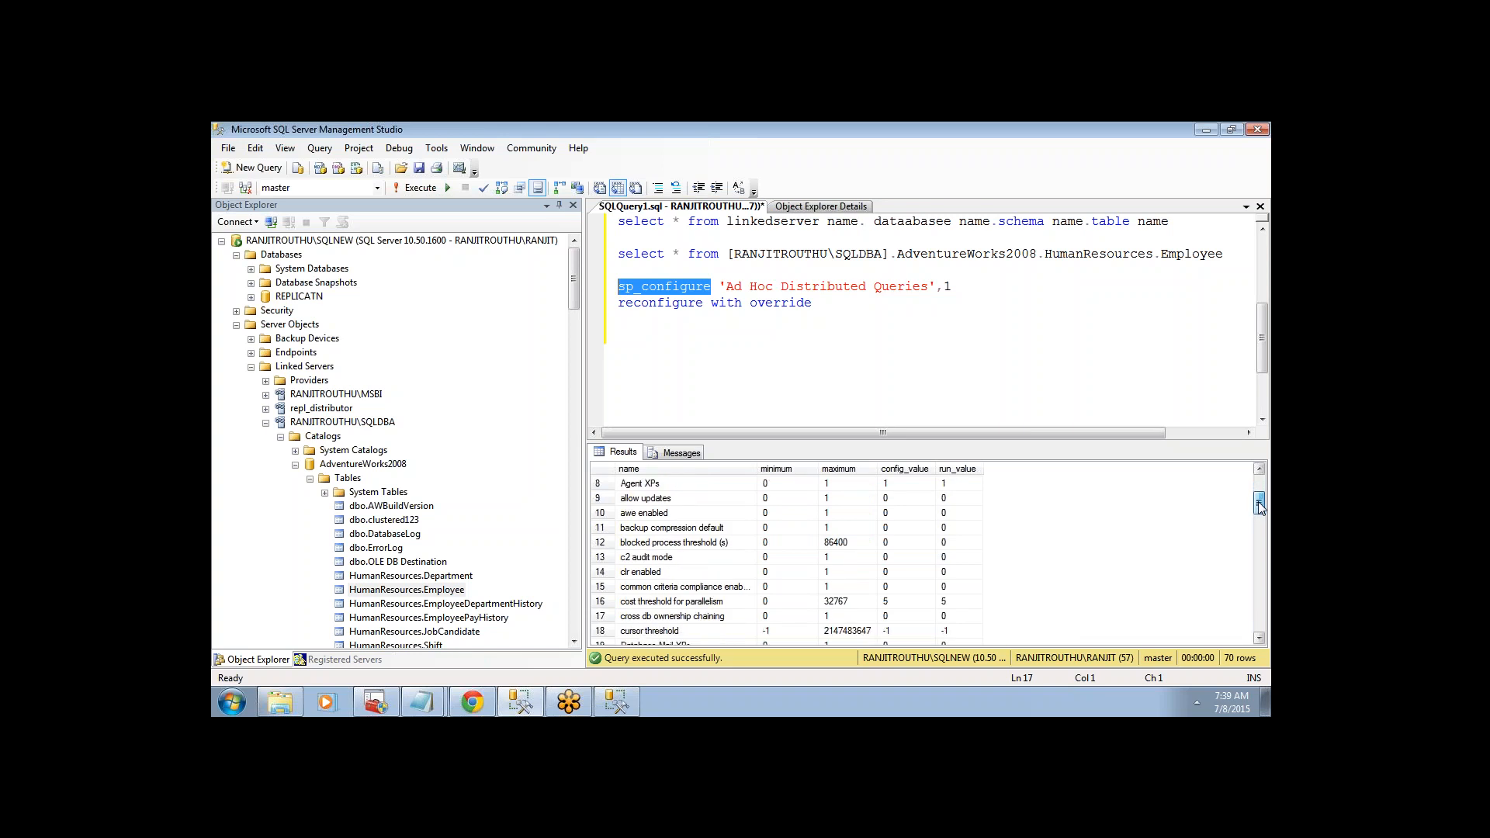
left_click_drag(1260, 506, 1260, 512)
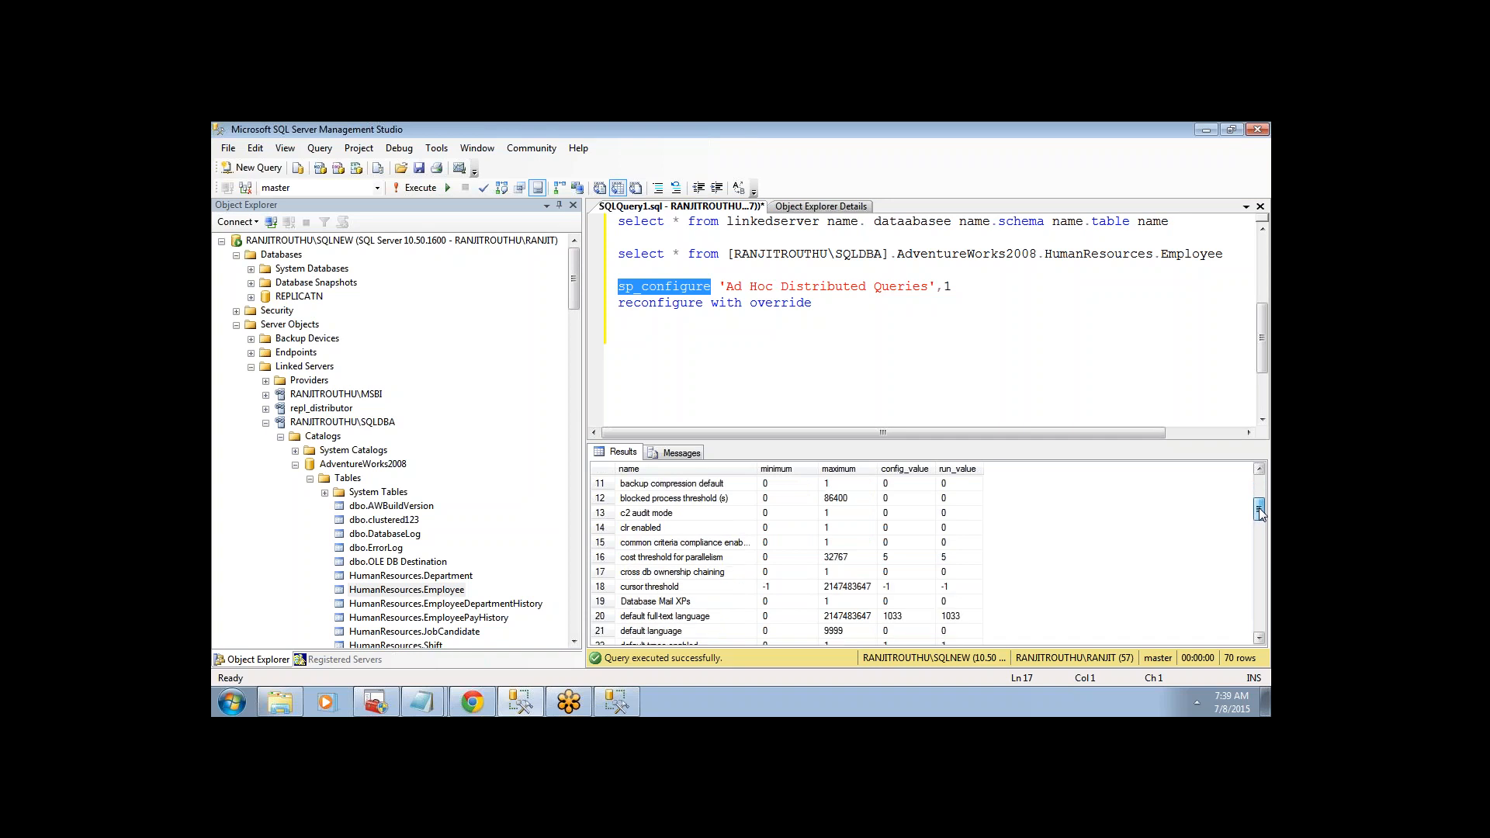
- Replace the option name with 'clr enabled' and run sp_configure plus reconfigure to set it to 1
left_click(649, 528)
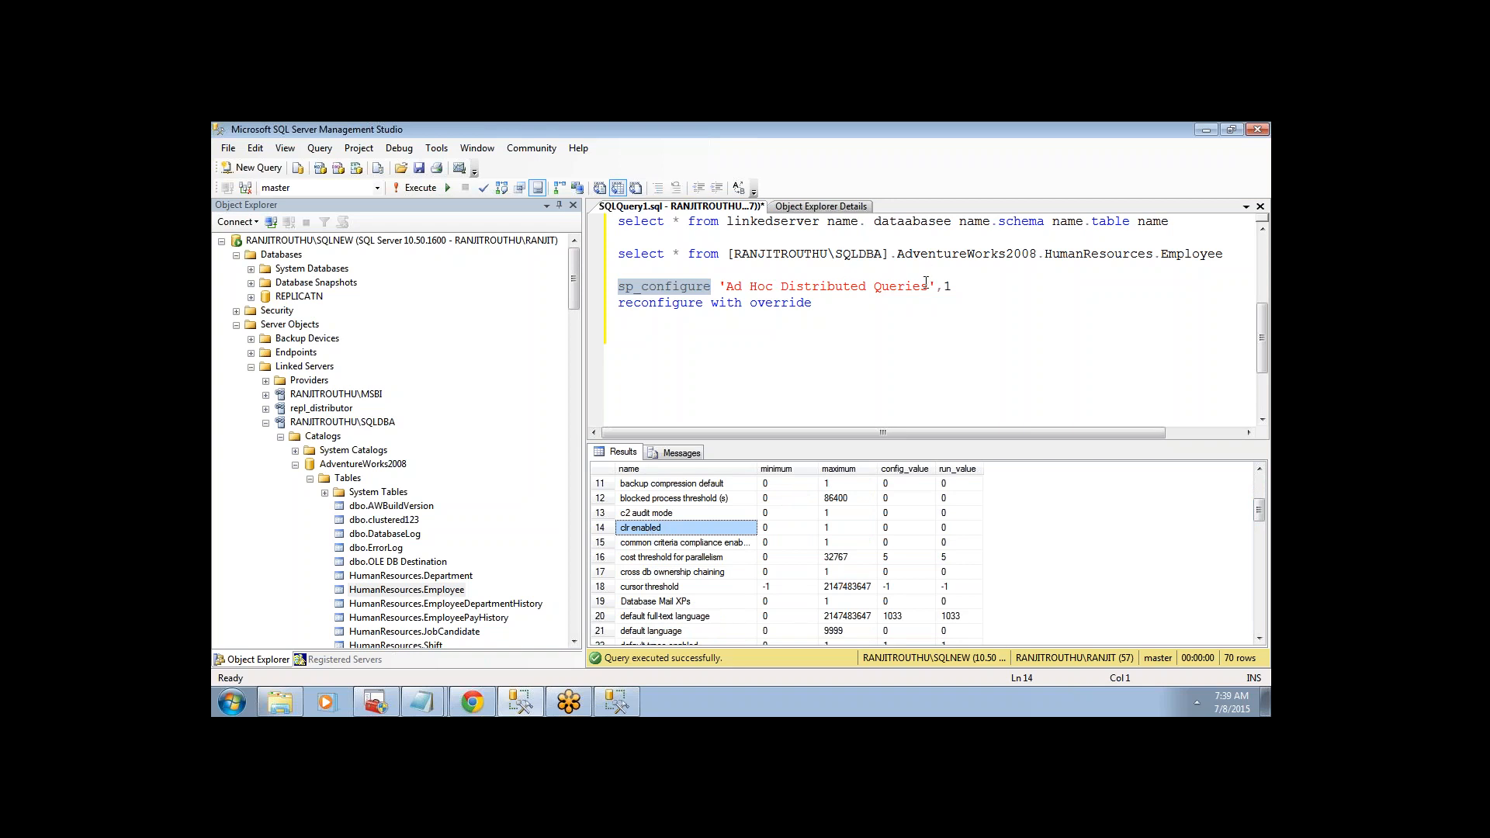
left_click_drag(928, 286, 725, 285)
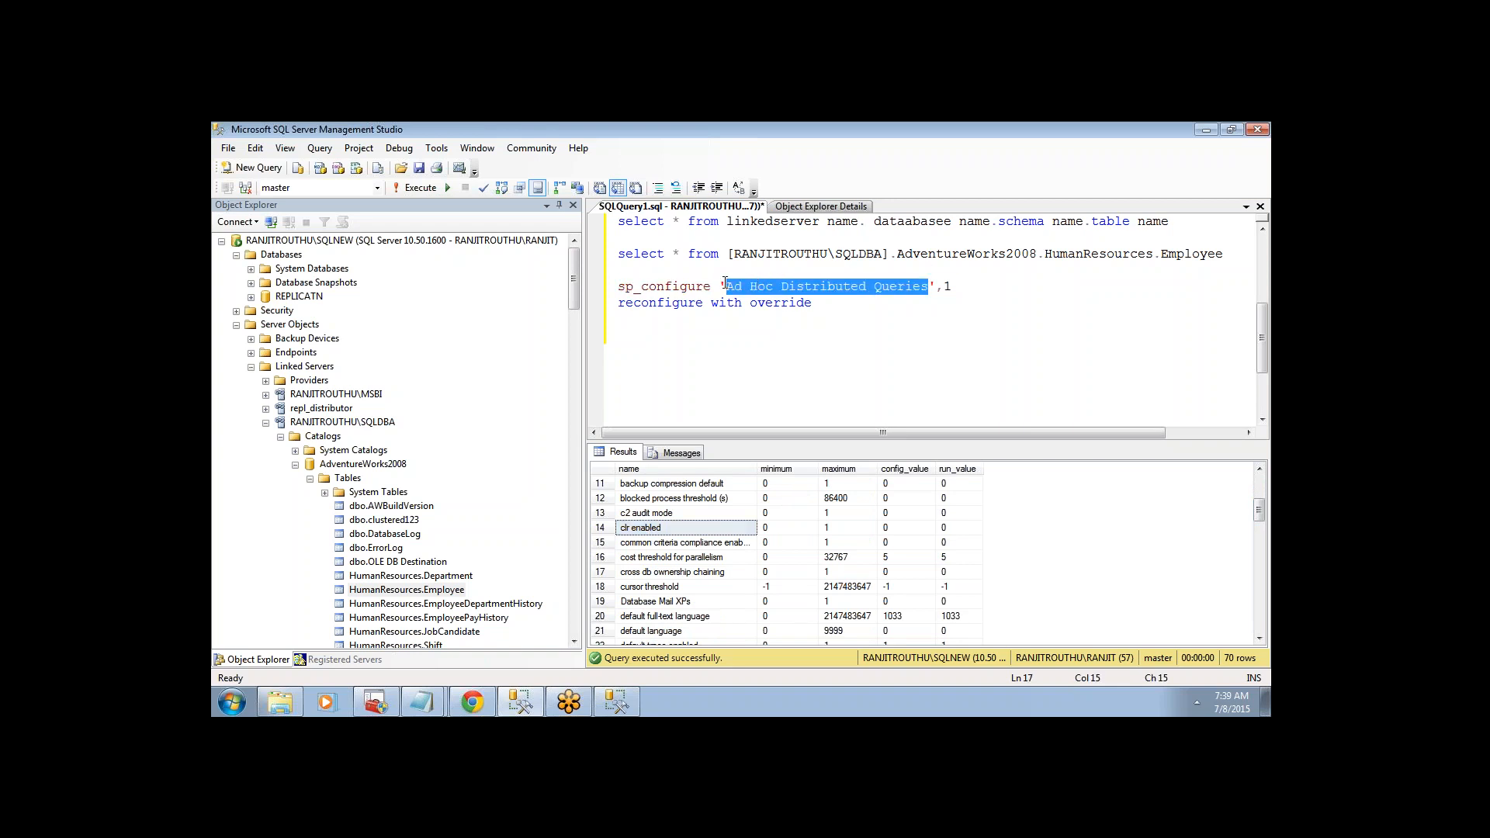
type("clr enabled")
left_click_drag(817, 301, 618, 286)
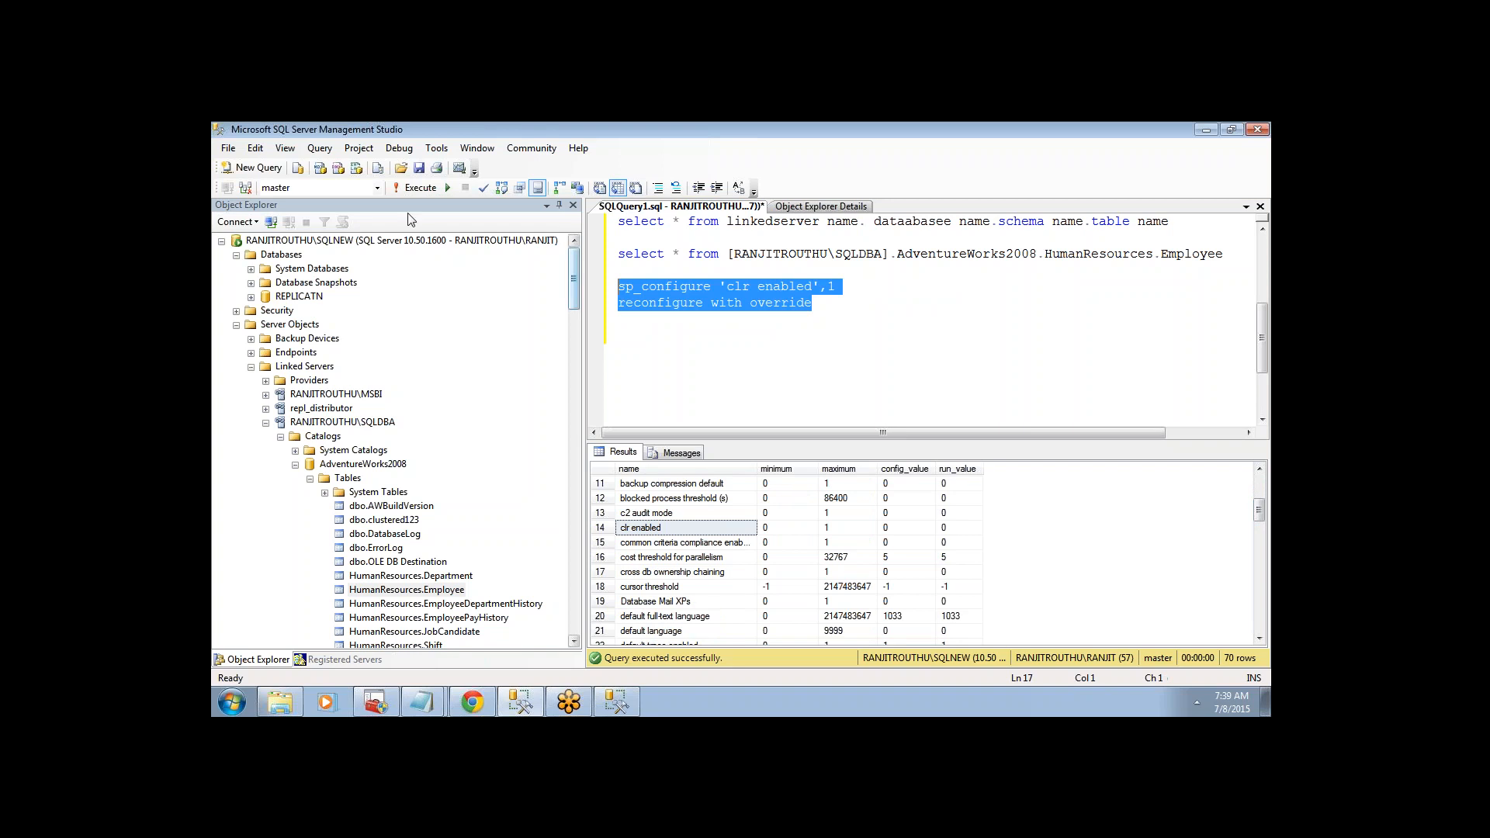
left_click(403, 192)
- Rerun the linked-server Employee query, which still returns Msg 7325
left_click_drag(1226, 254, 618, 254)
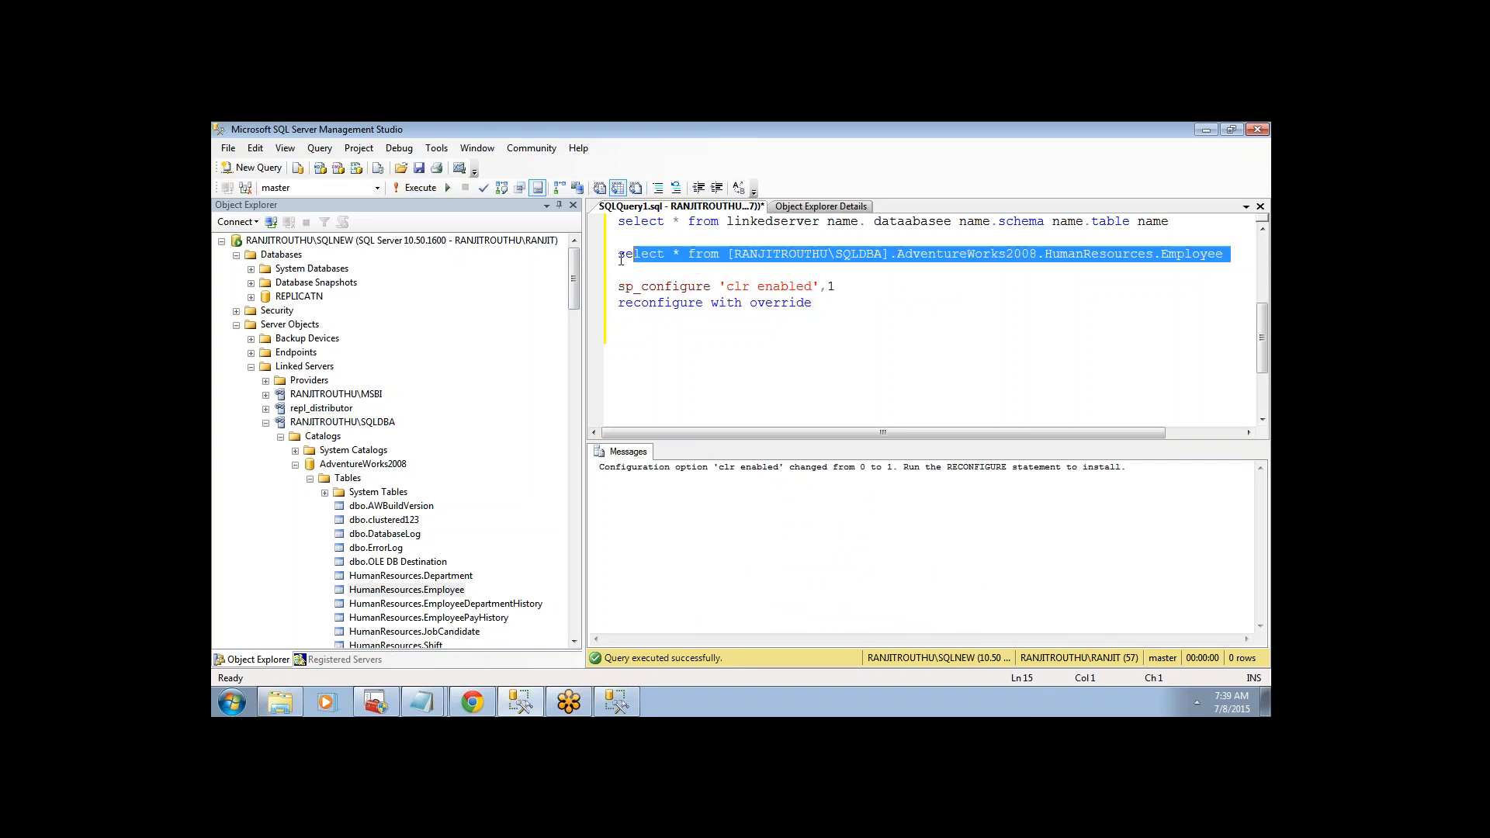
left_click(426, 187)
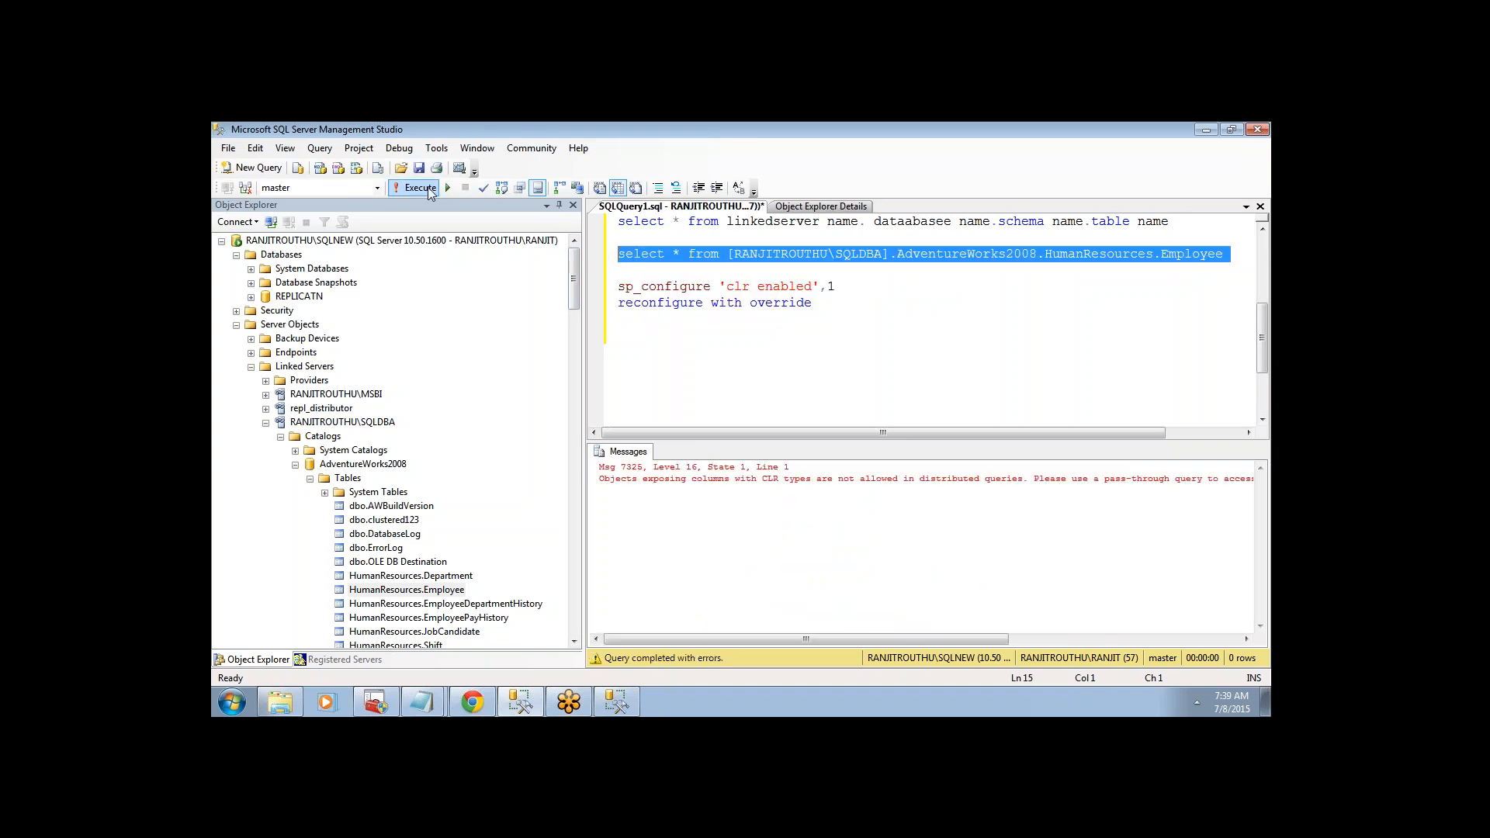
left_click(747, 335)
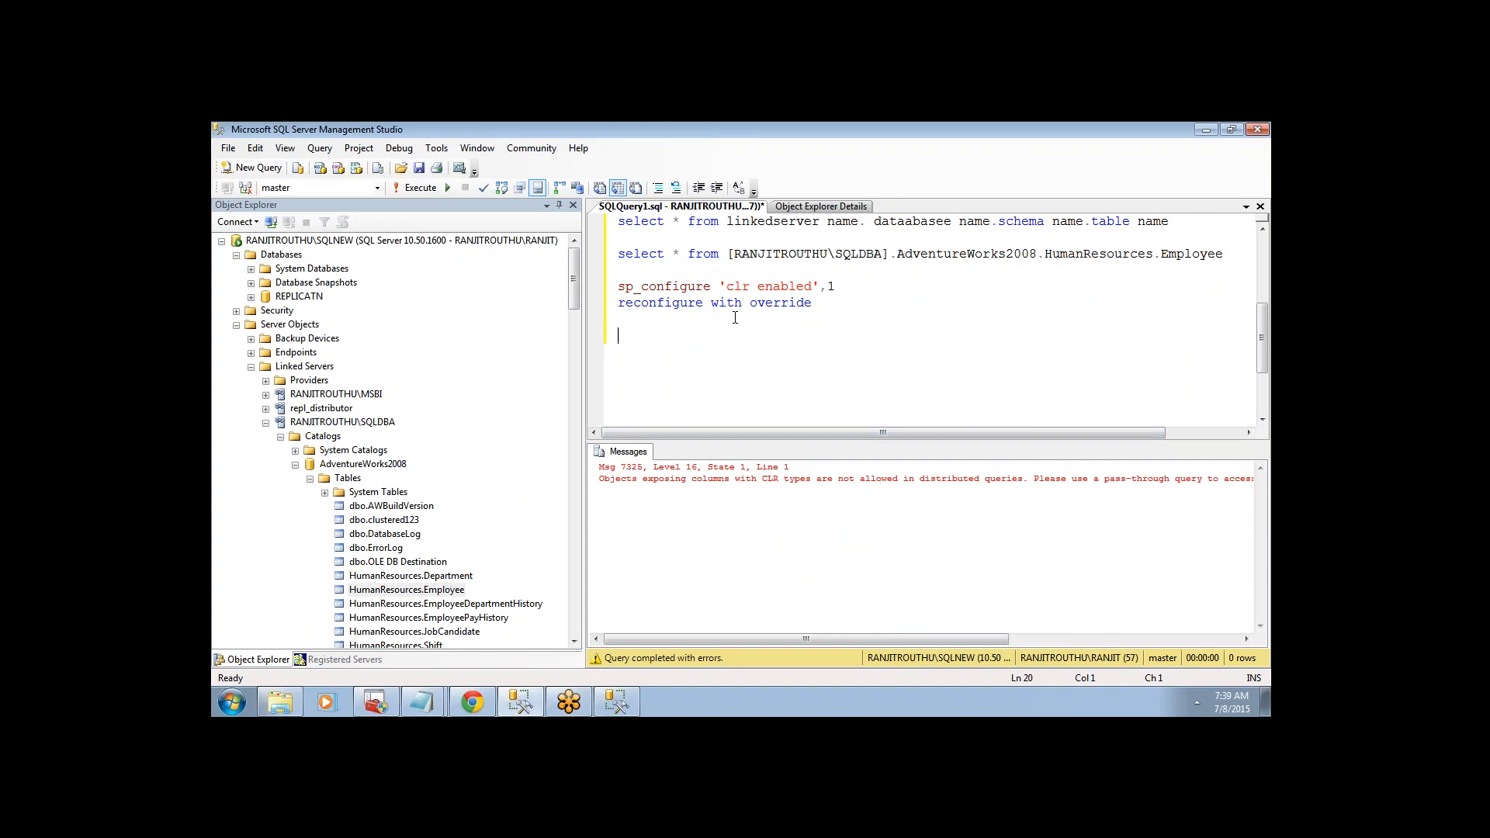
left_click_drag(711, 284, 618, 285)
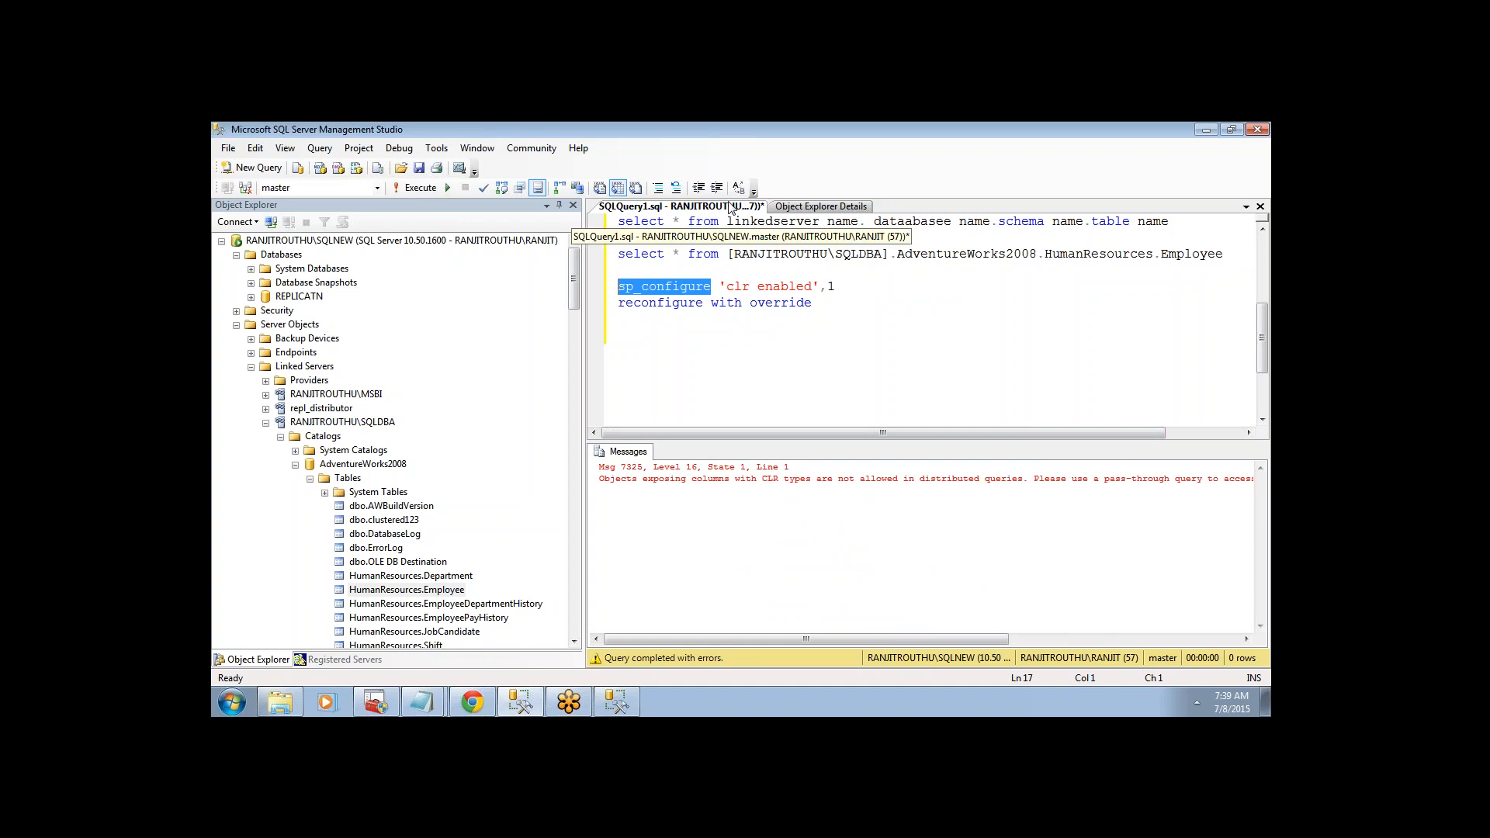
- List all options with sp_configure and review query governor, recovery interval and remote access settings
left_click(403, 189)
left_click_drag(1260, 488, 1272, 604)
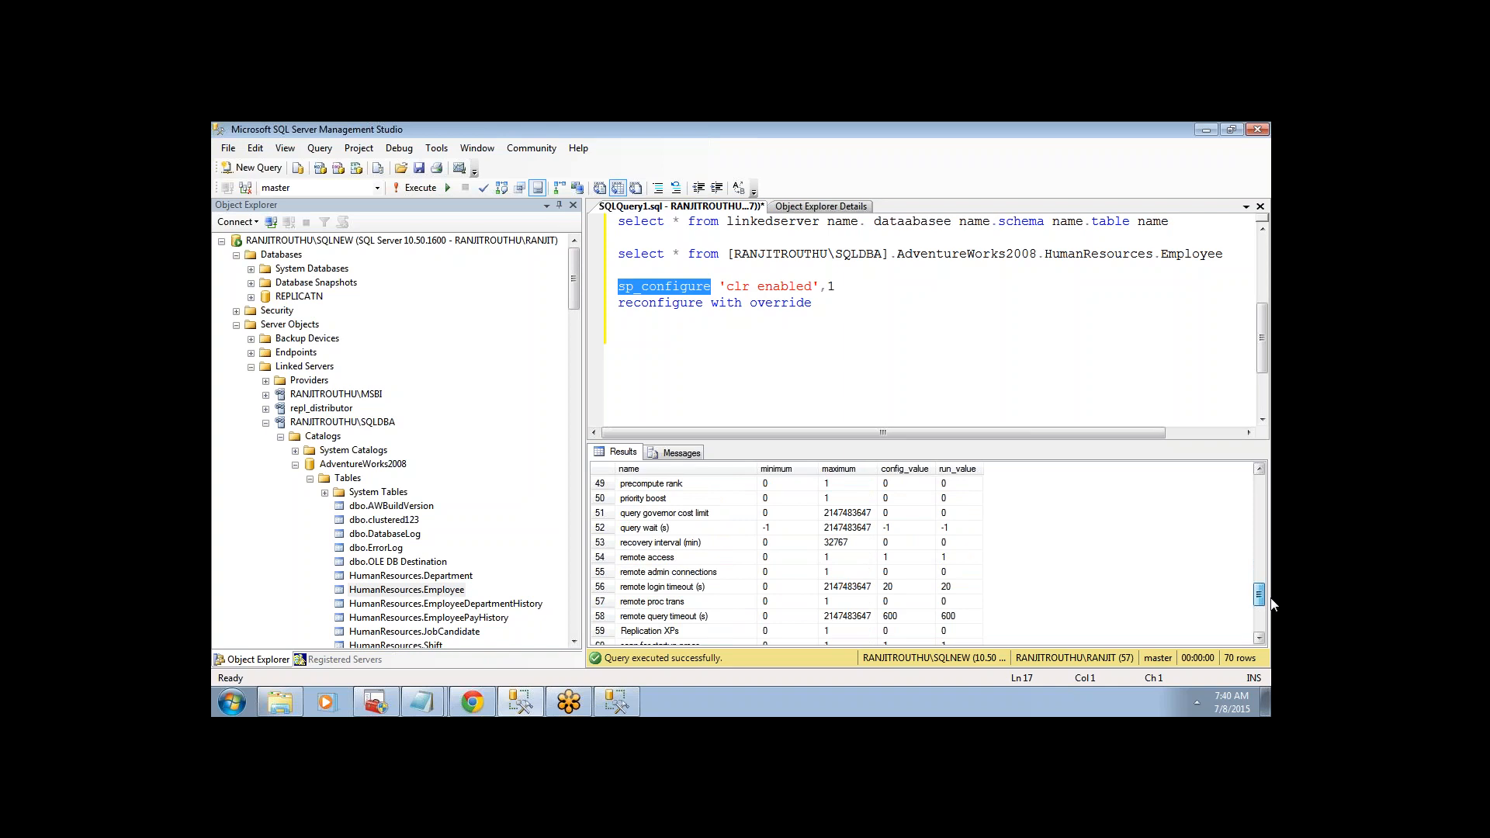
left_click(662, 515)
left_click(664, 541)
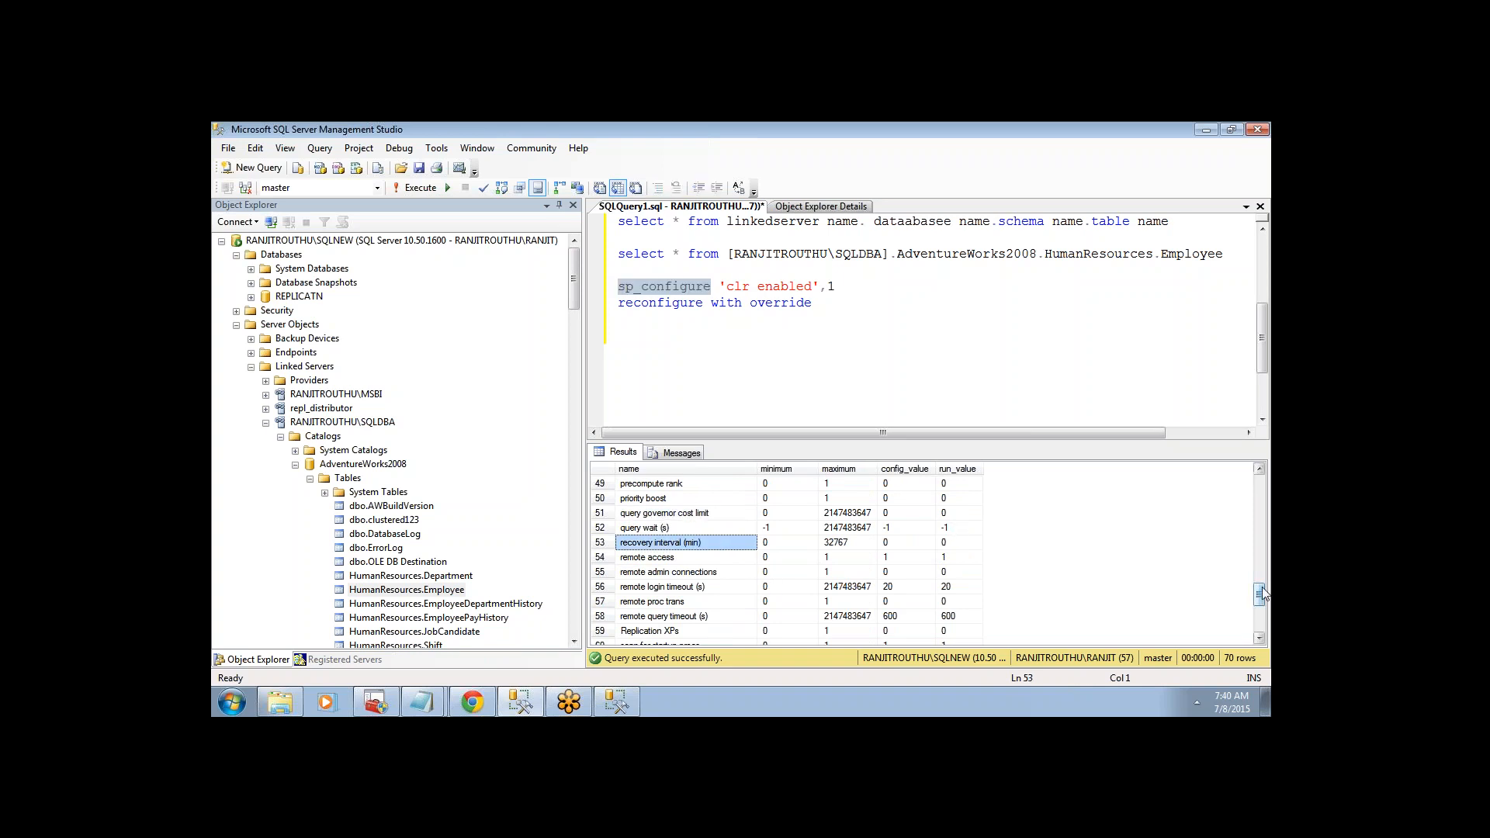
scroll(1262, 595, "down", 1)
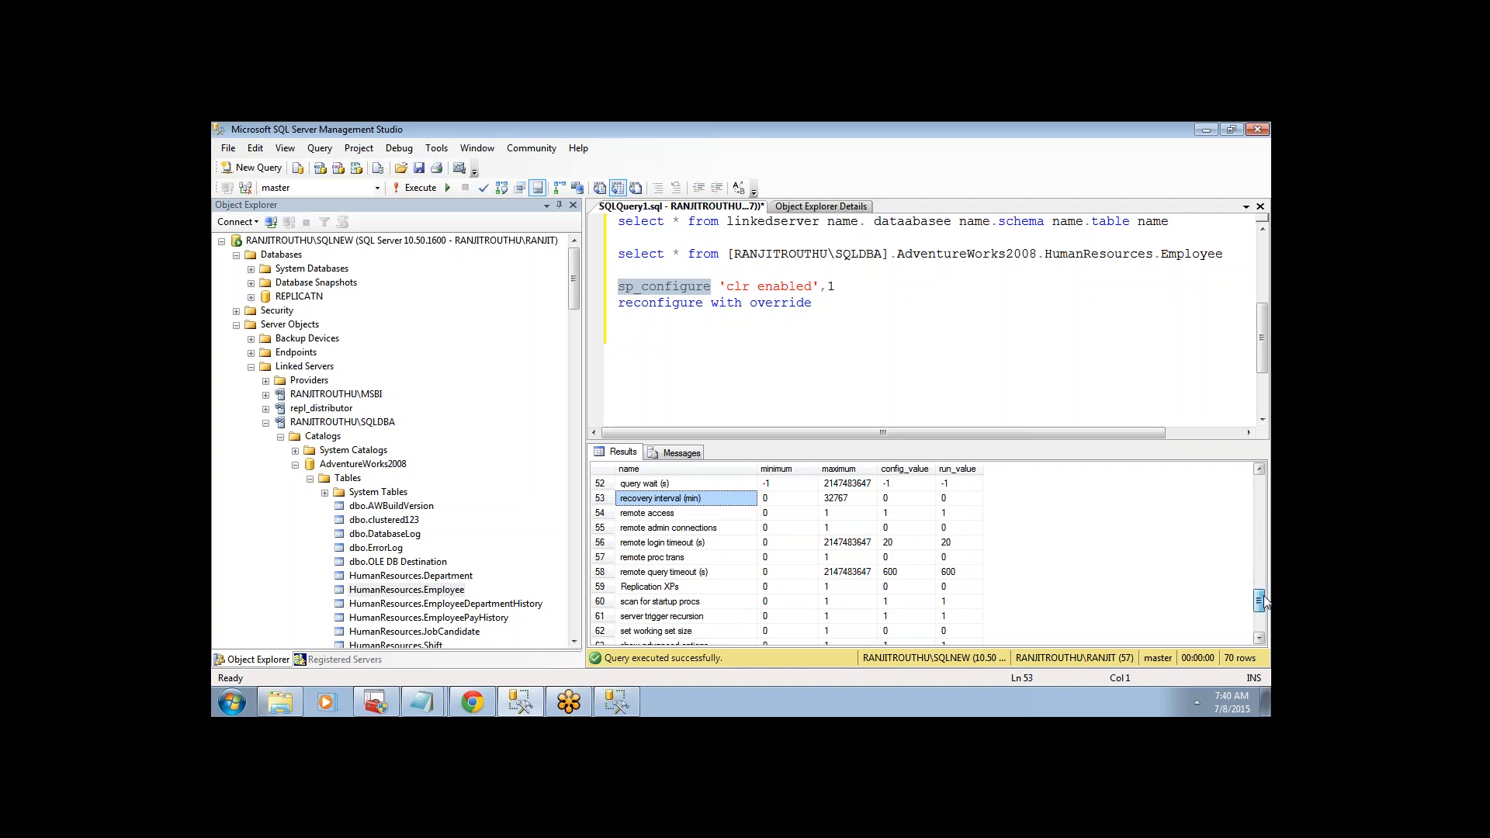
left_click(672, 574)
left_click(667, 560)
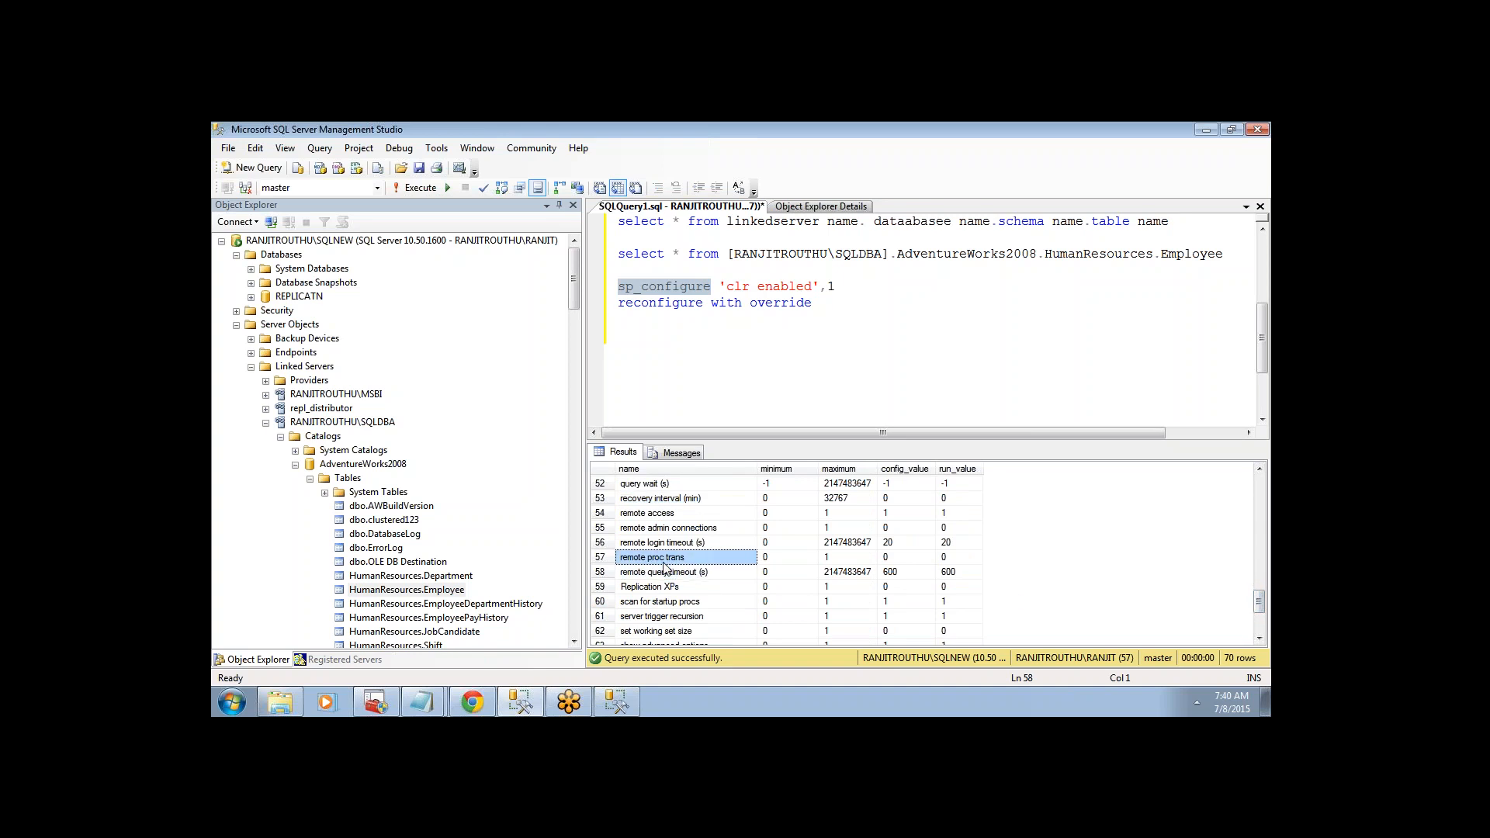
left_click(660, 603)
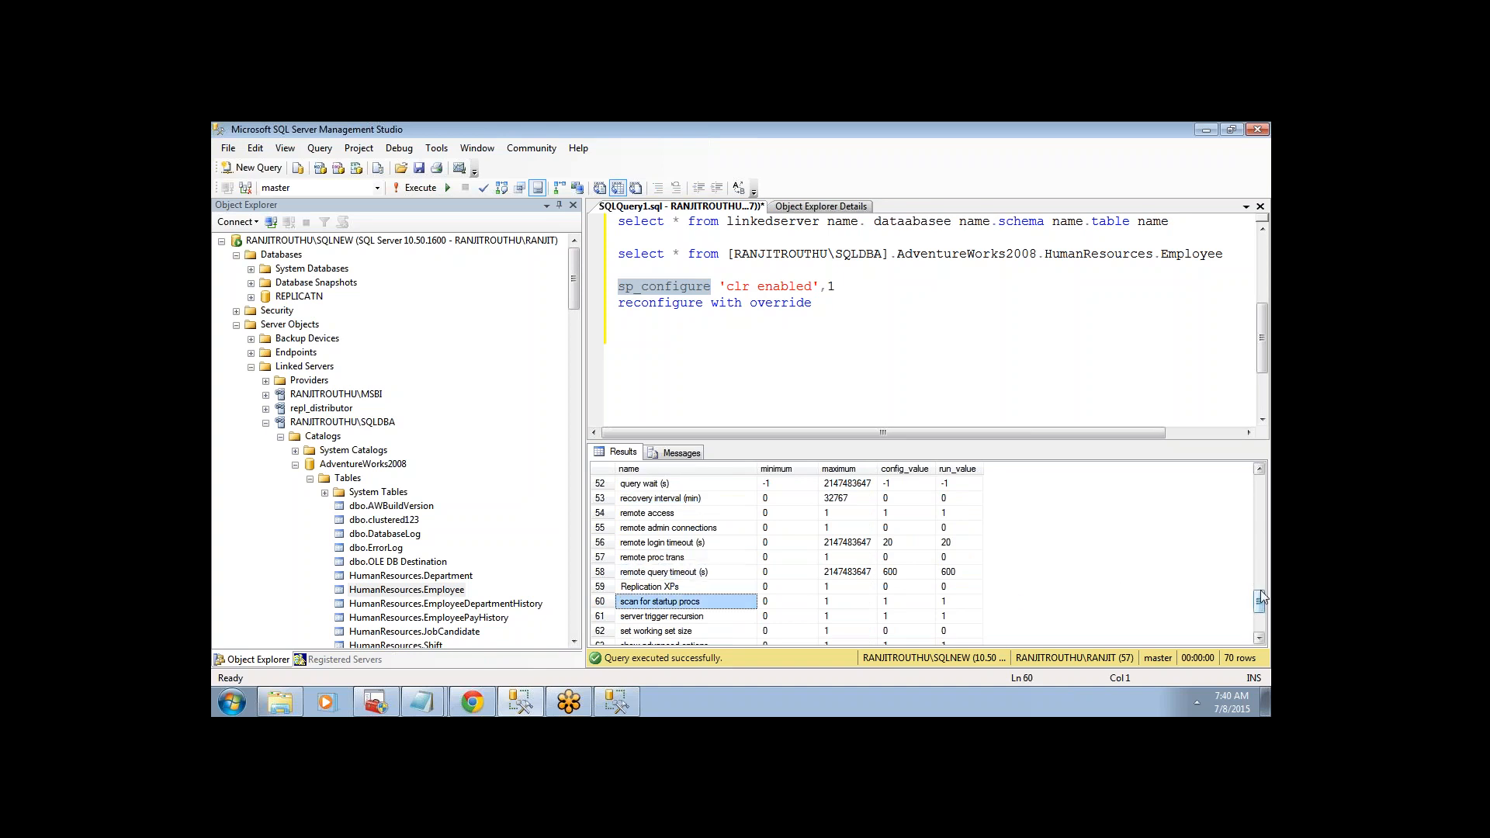
left_click_drag(1261, 596, 1267, 614)
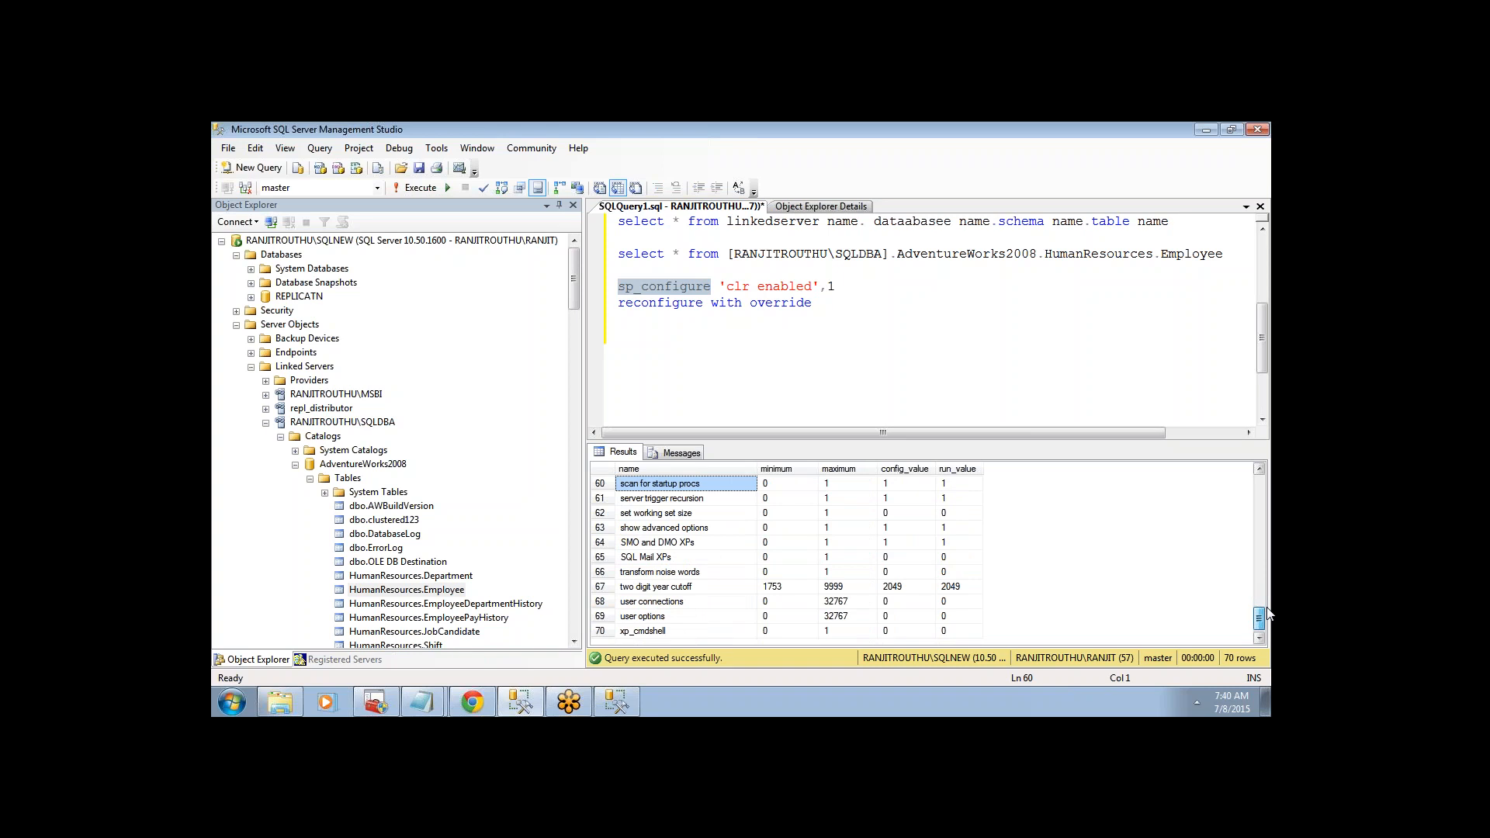
left_click_drag(1267, 615, 1266, 594)
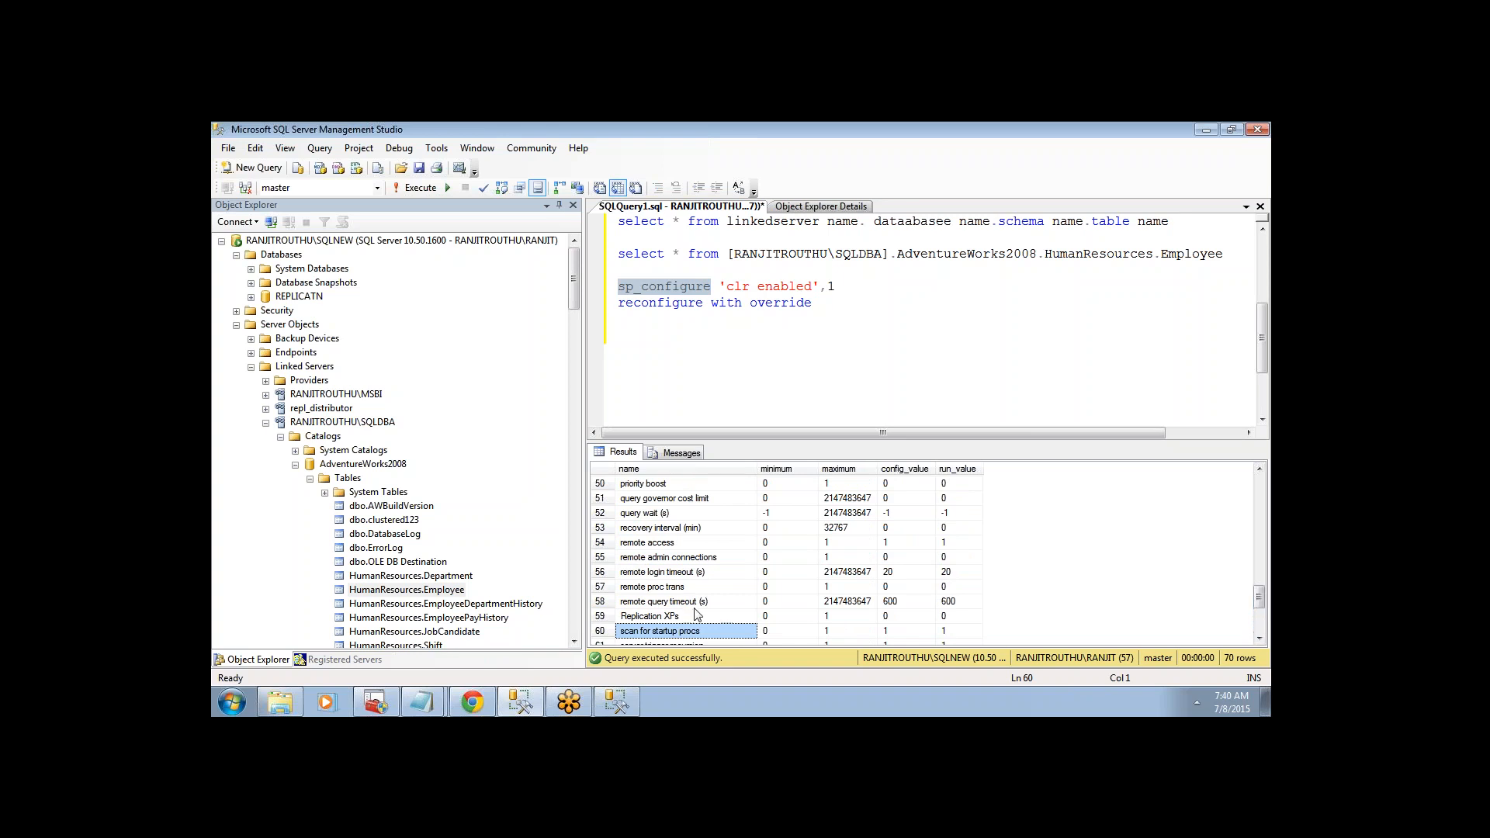
left_click(679, 589)
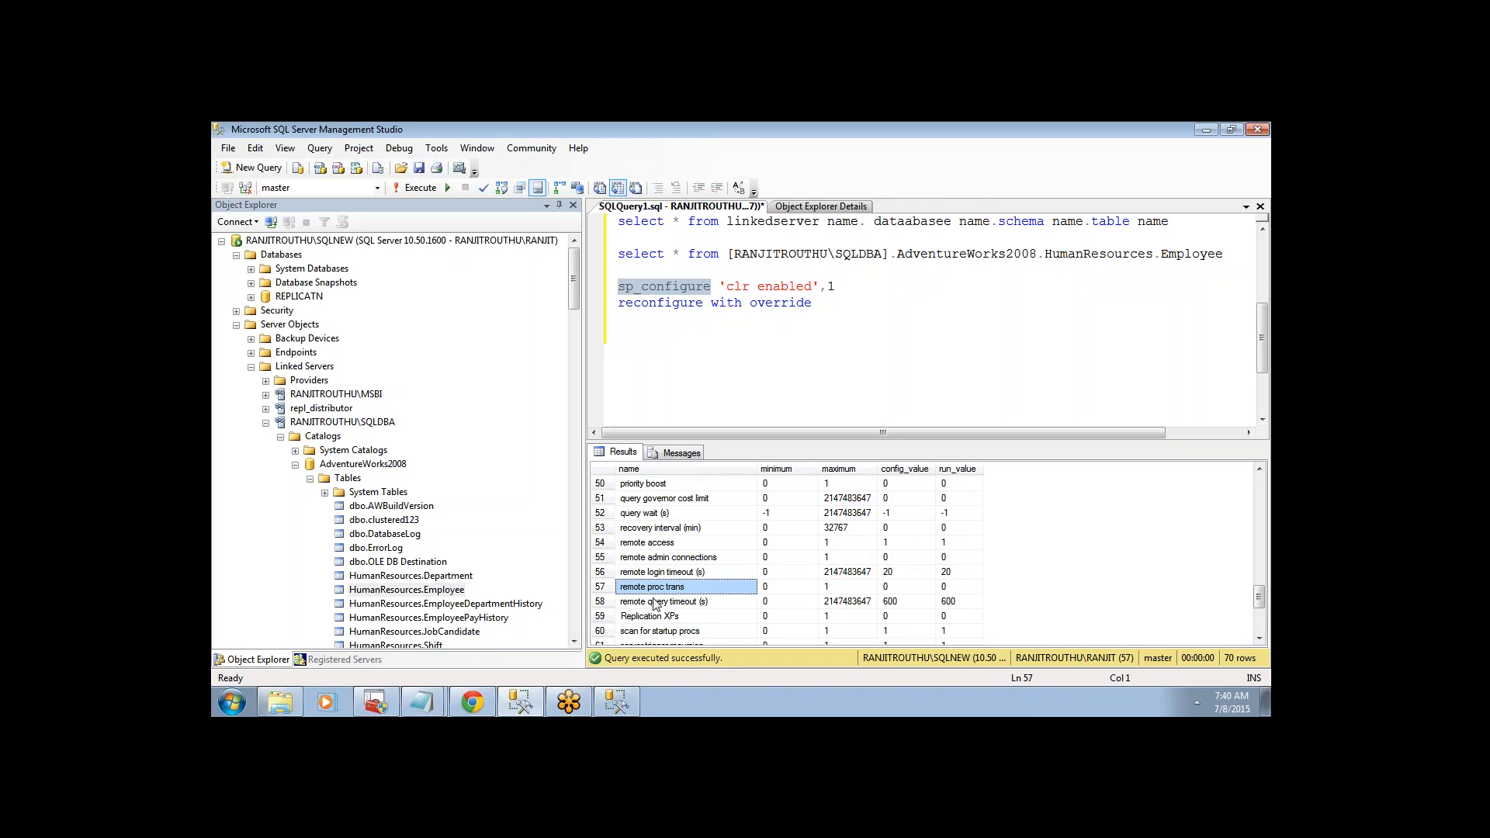
left_click(653, 560)
left_click(650, 545)
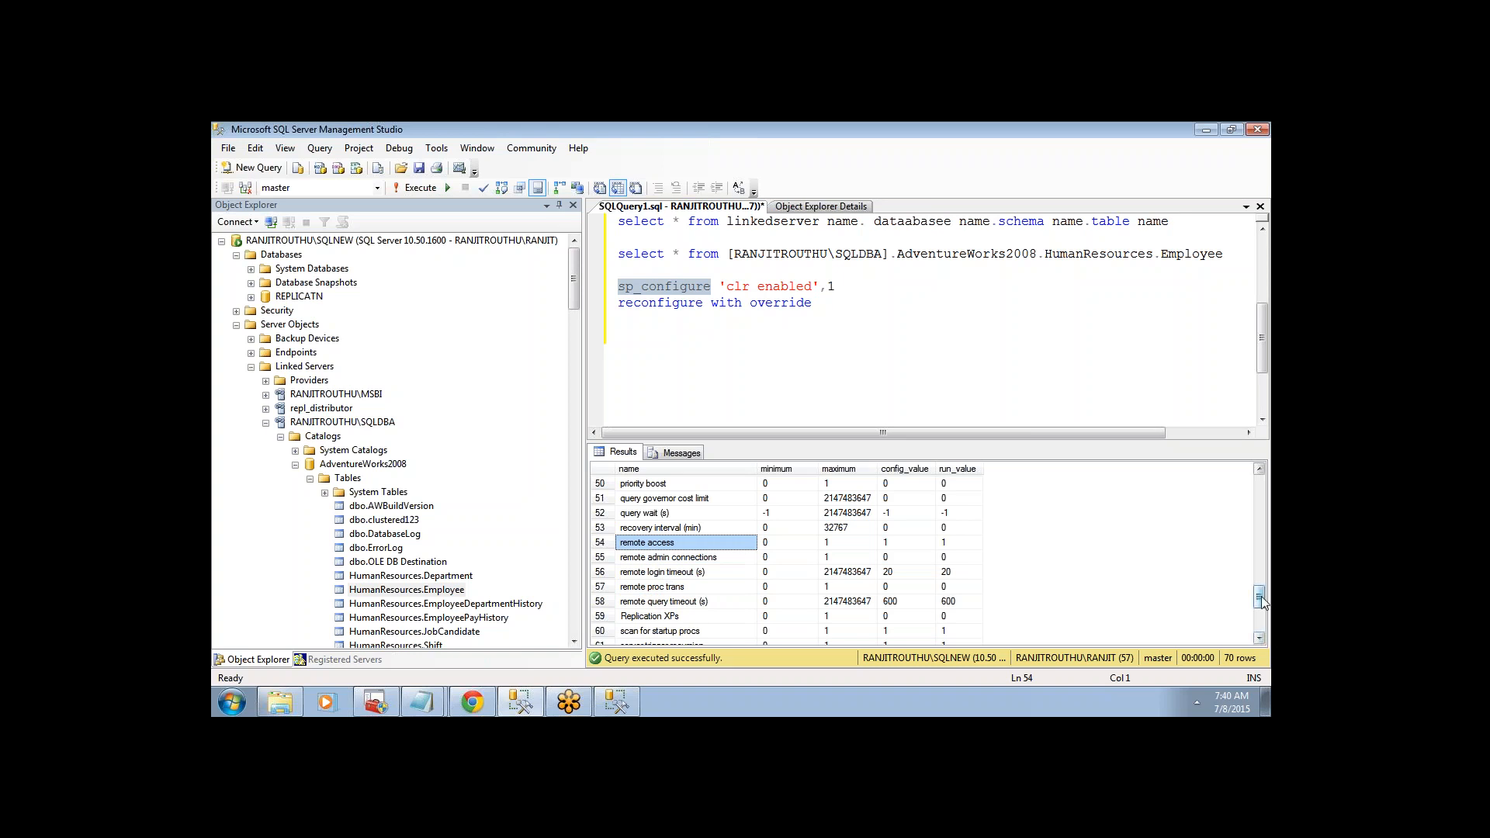
left_click_drag(1258, 595, 1255, 516)
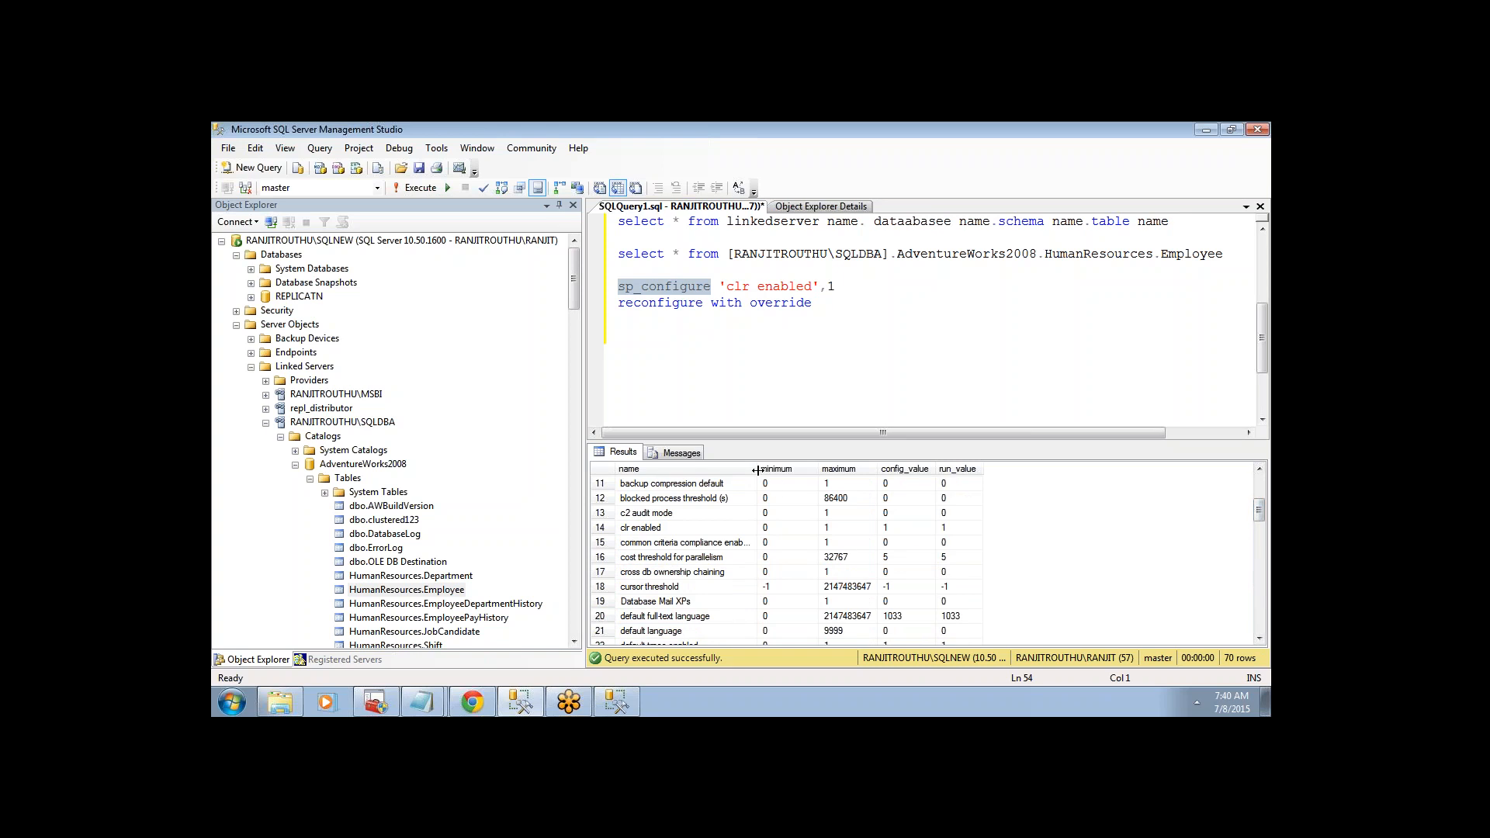
- Widen the name column, confirm clr enabled is 1, and pick the allow updates option
left_click_drag(756, 470, 791, 470)
left_click(644, 527)
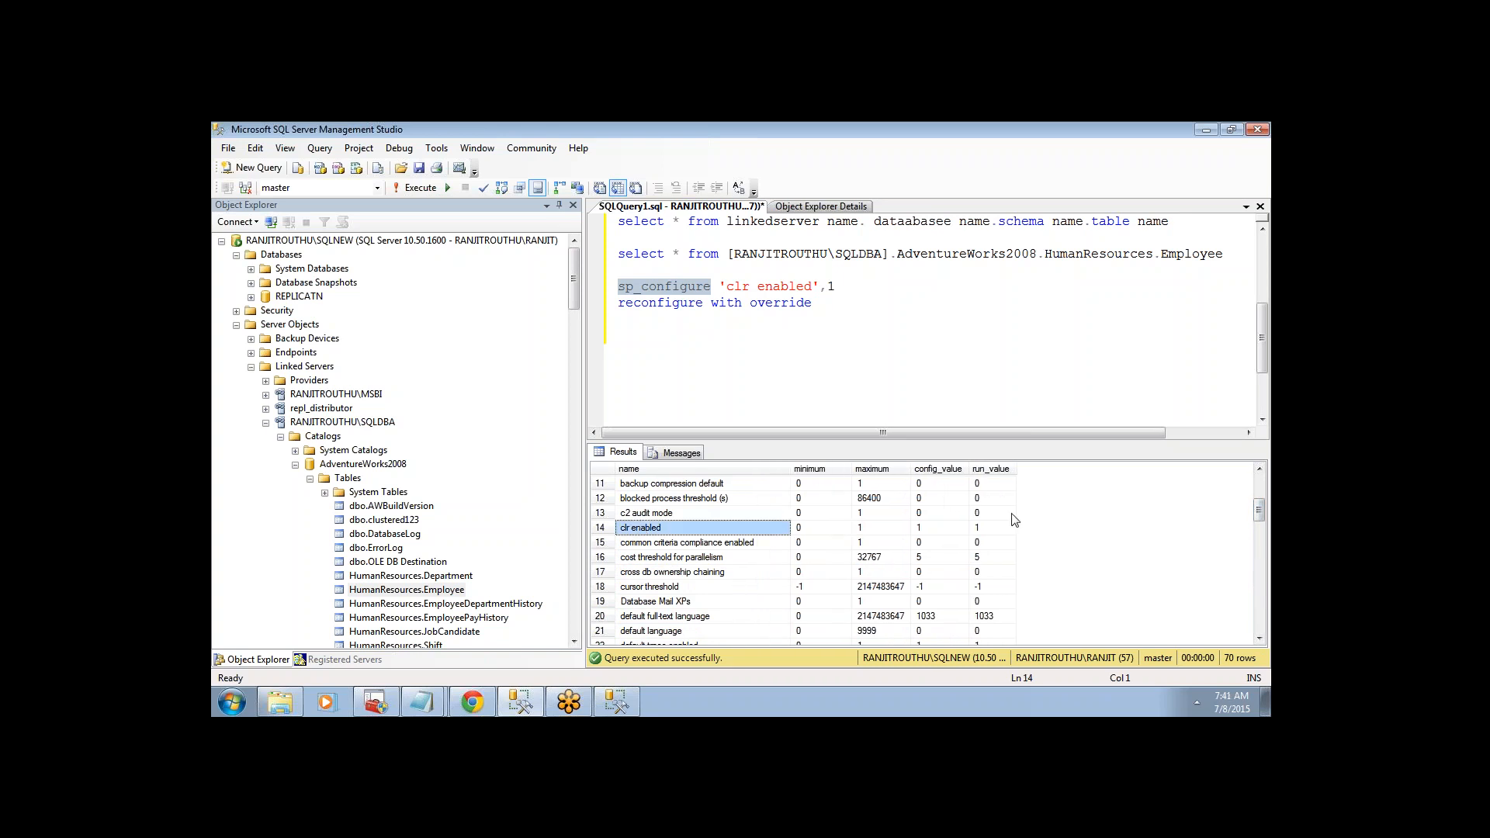
left_click_drag(1262, 516, 1260, 497)
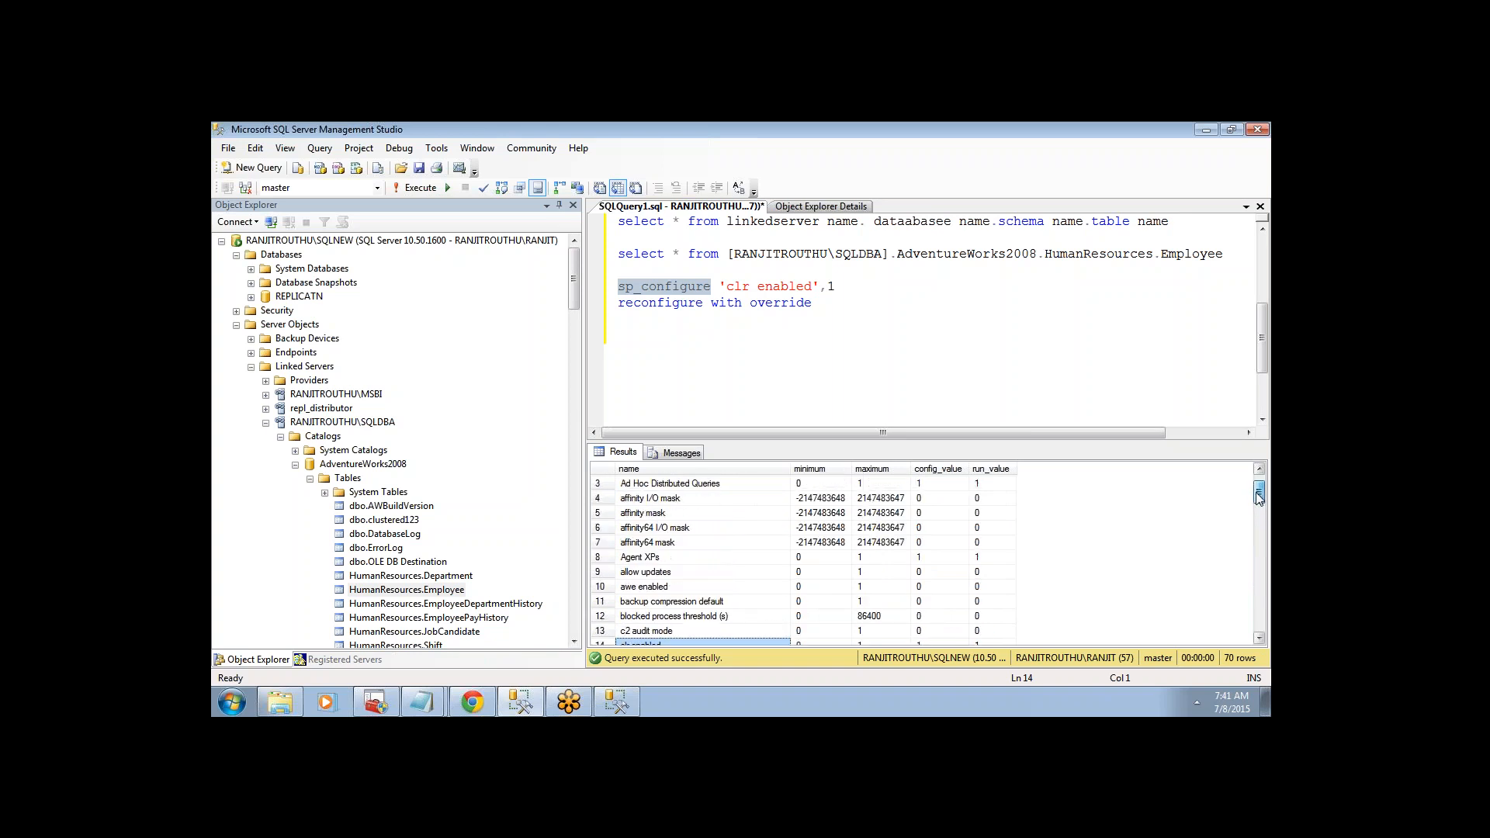
left_click(648, 575)
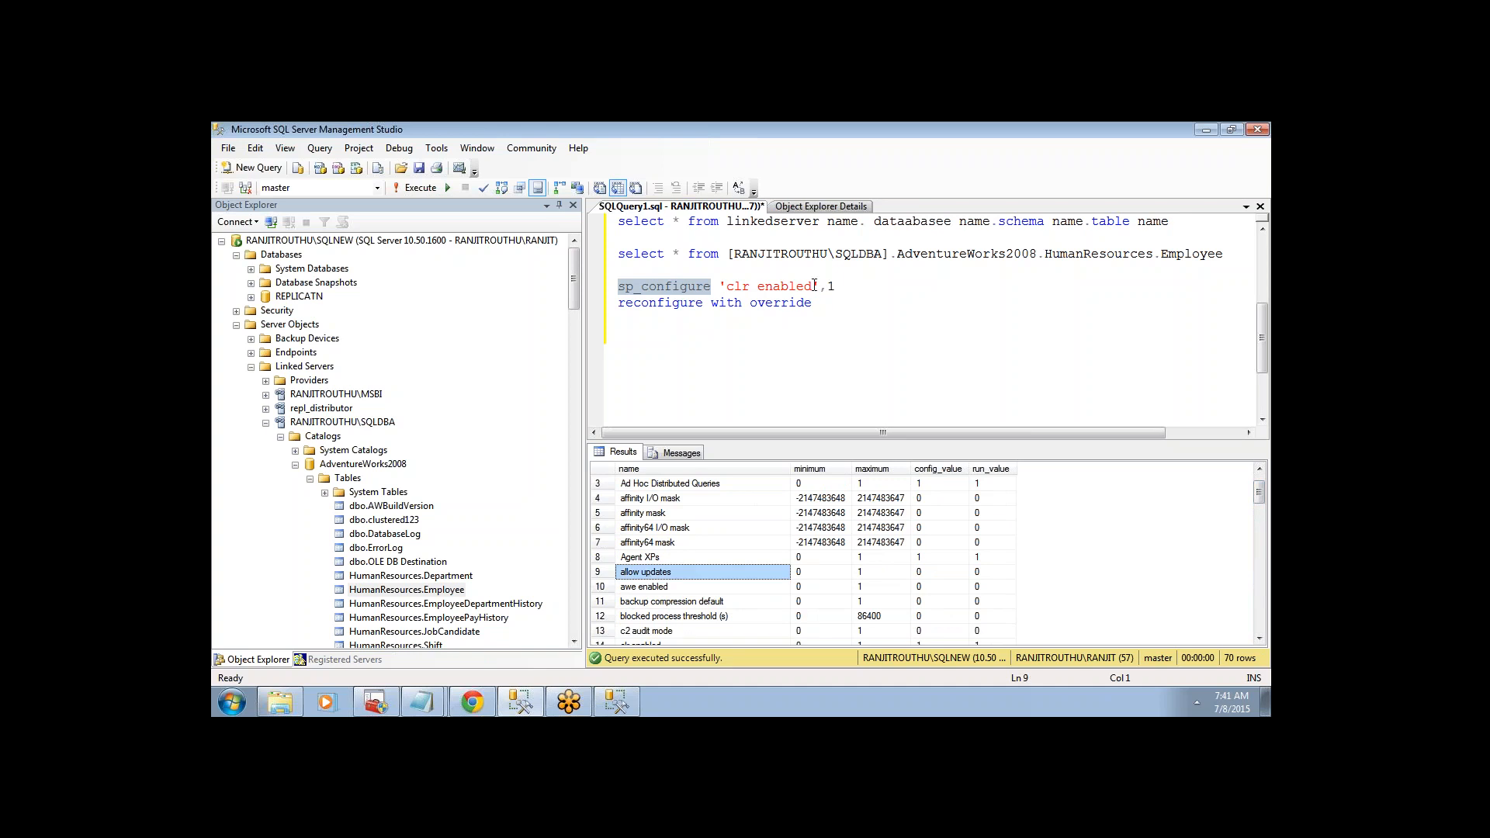
left_click_drag(814, 286, 727, 288)
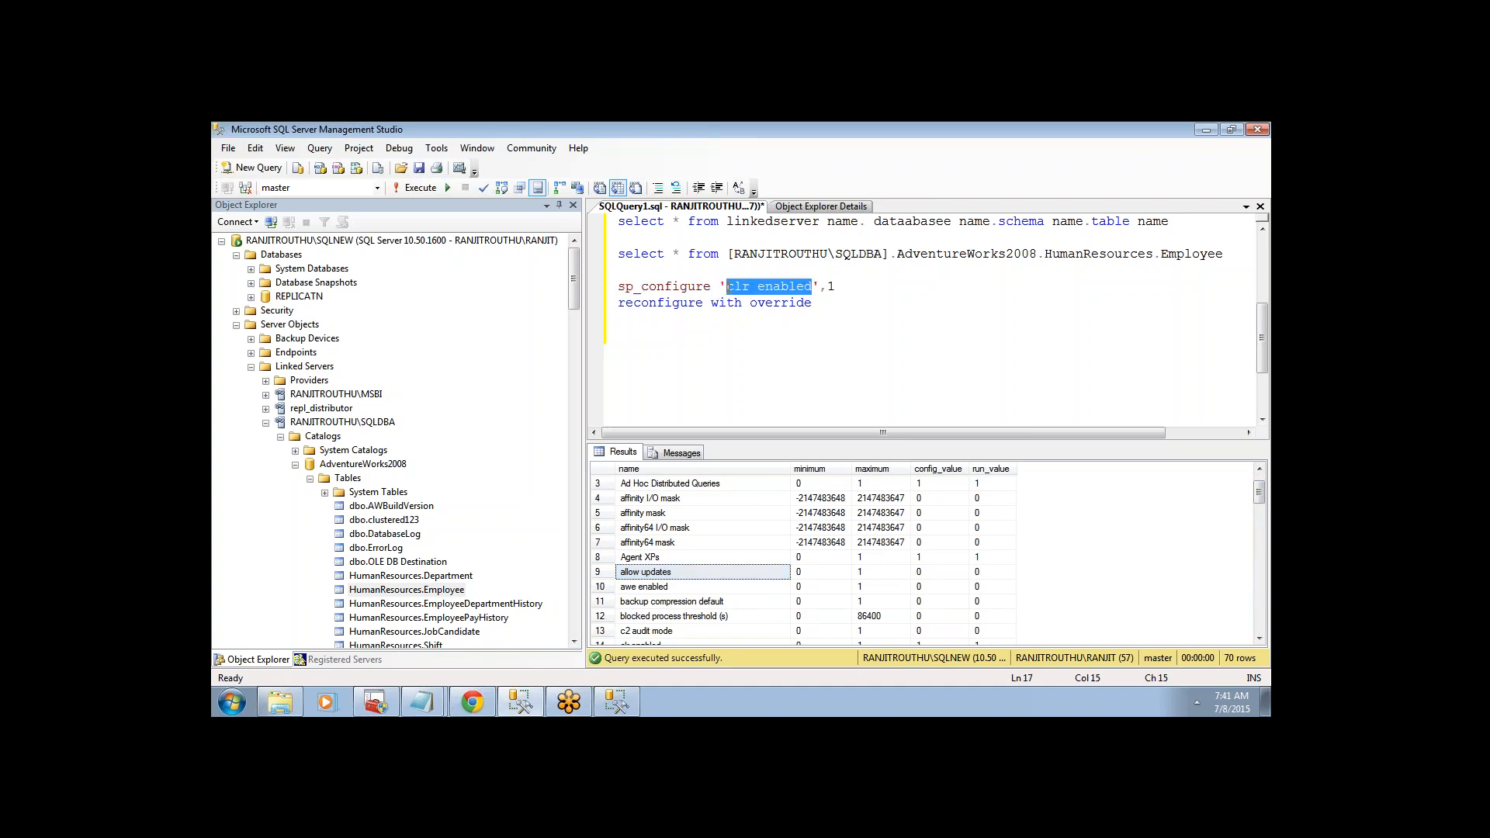
- Paste 'allow updates' as the option name and run sp_configure with reconfigure to set it to 1
type("allow updates")
left_click_drag(619, 270, 812, 302)
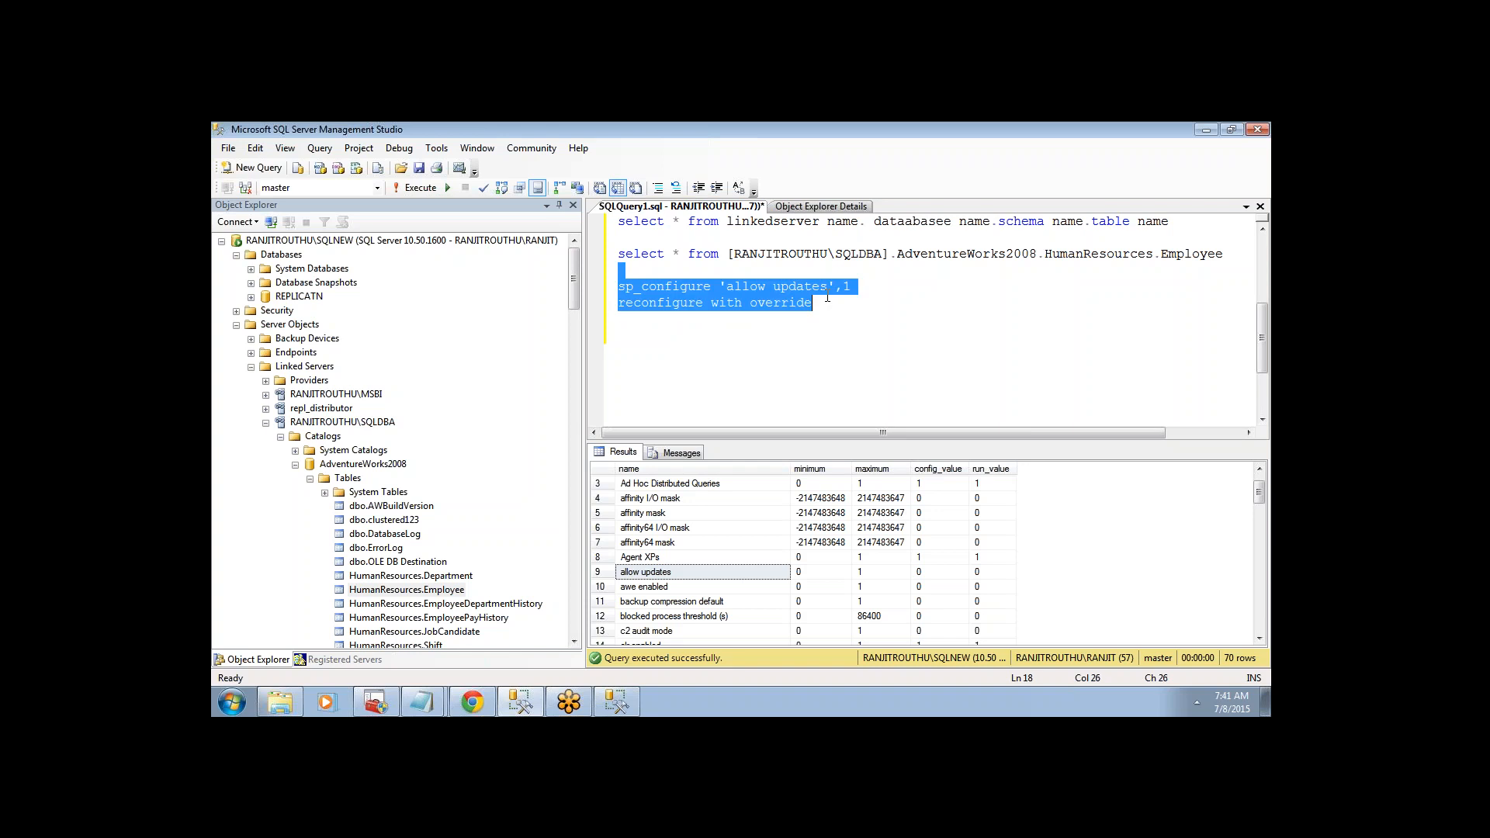
left_click(425, 191)
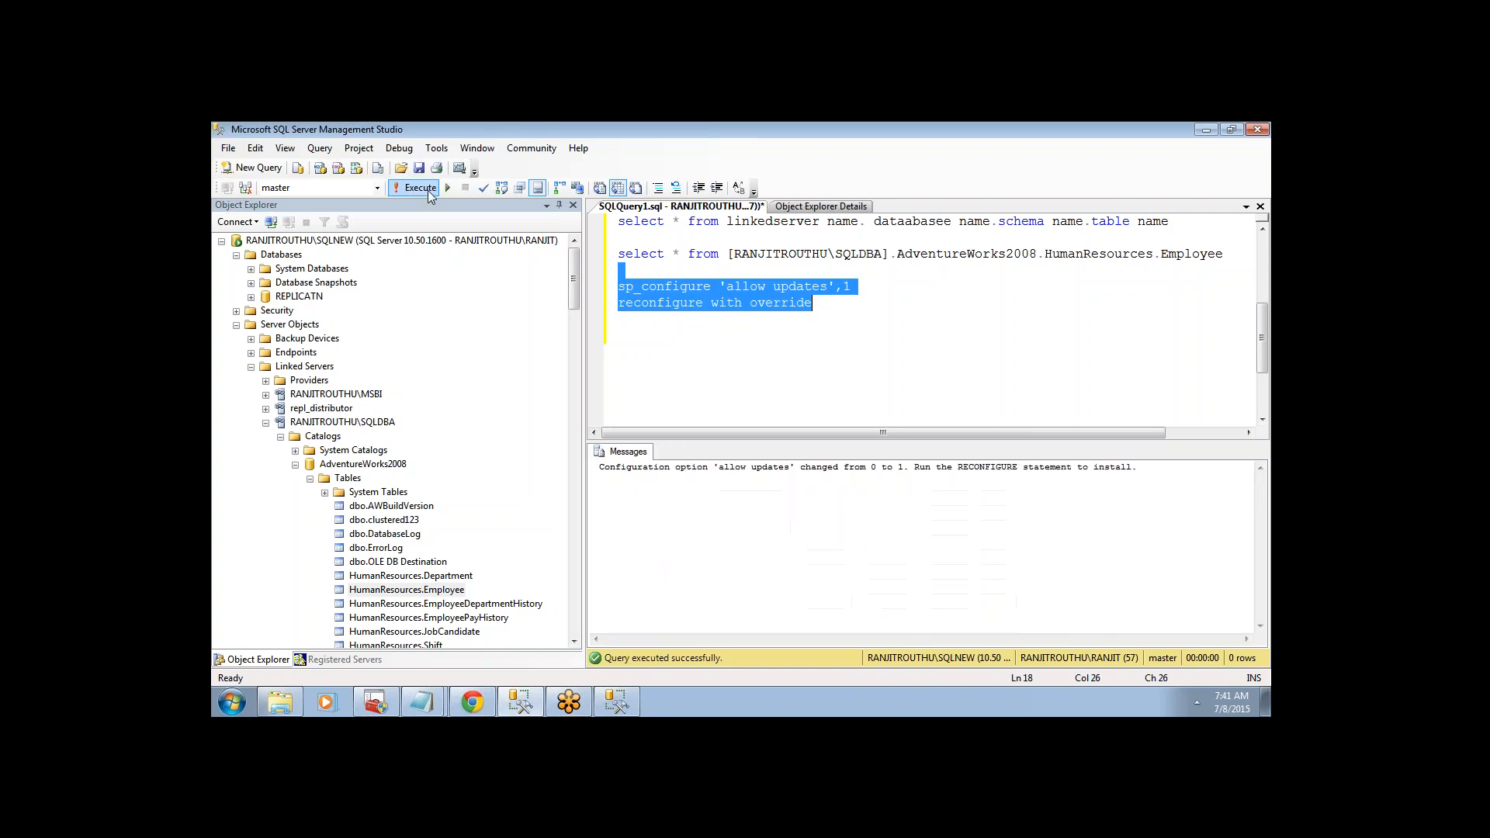
left_click(805, 303)
- Rerun the linked-server Employee query and select the recurring Msg 7325 CLR-type error text
left_click_drag(1231, 254, 618, 254)
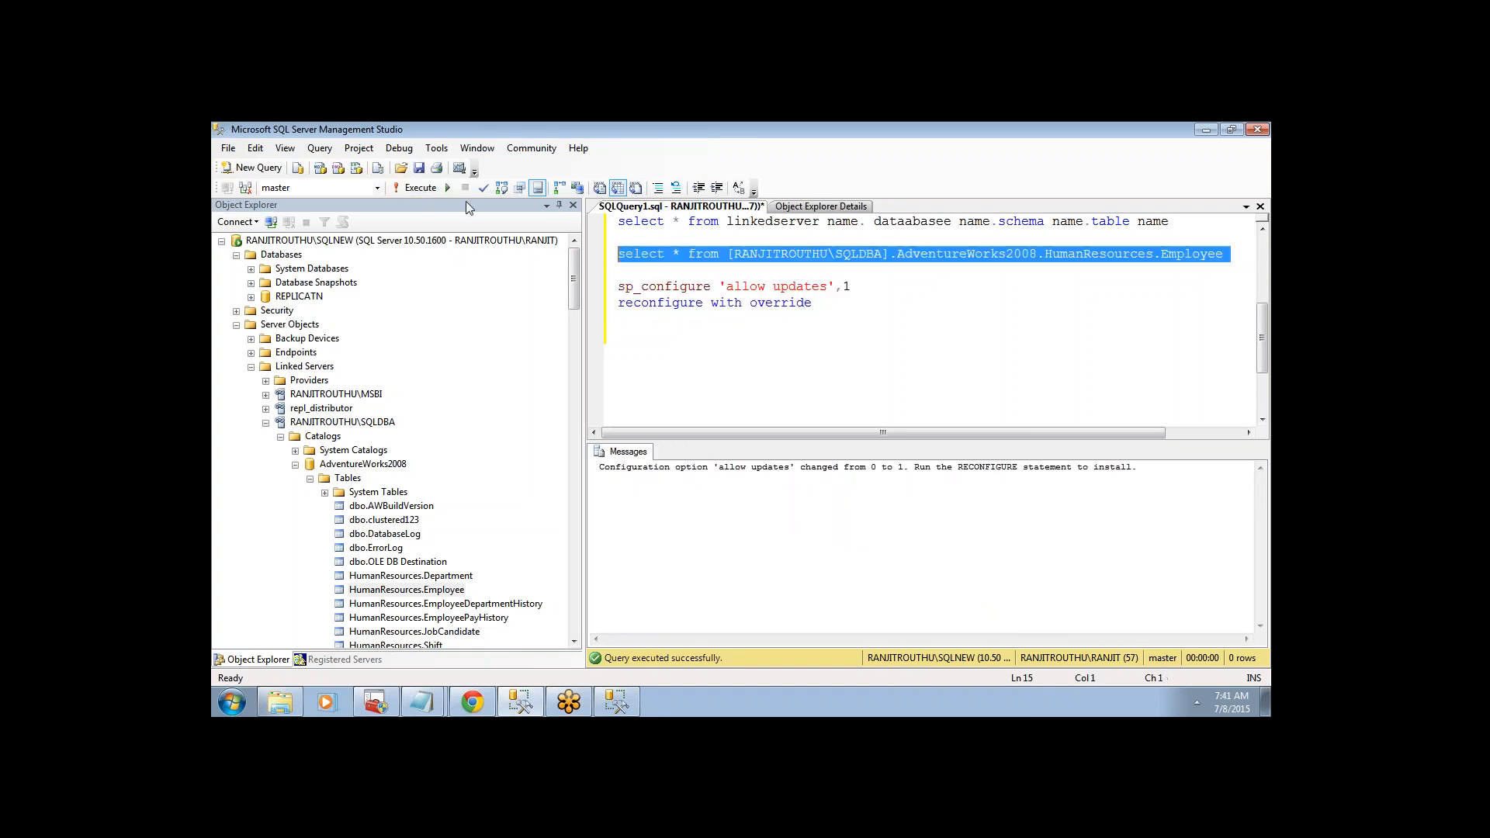
left_click(409, 187)
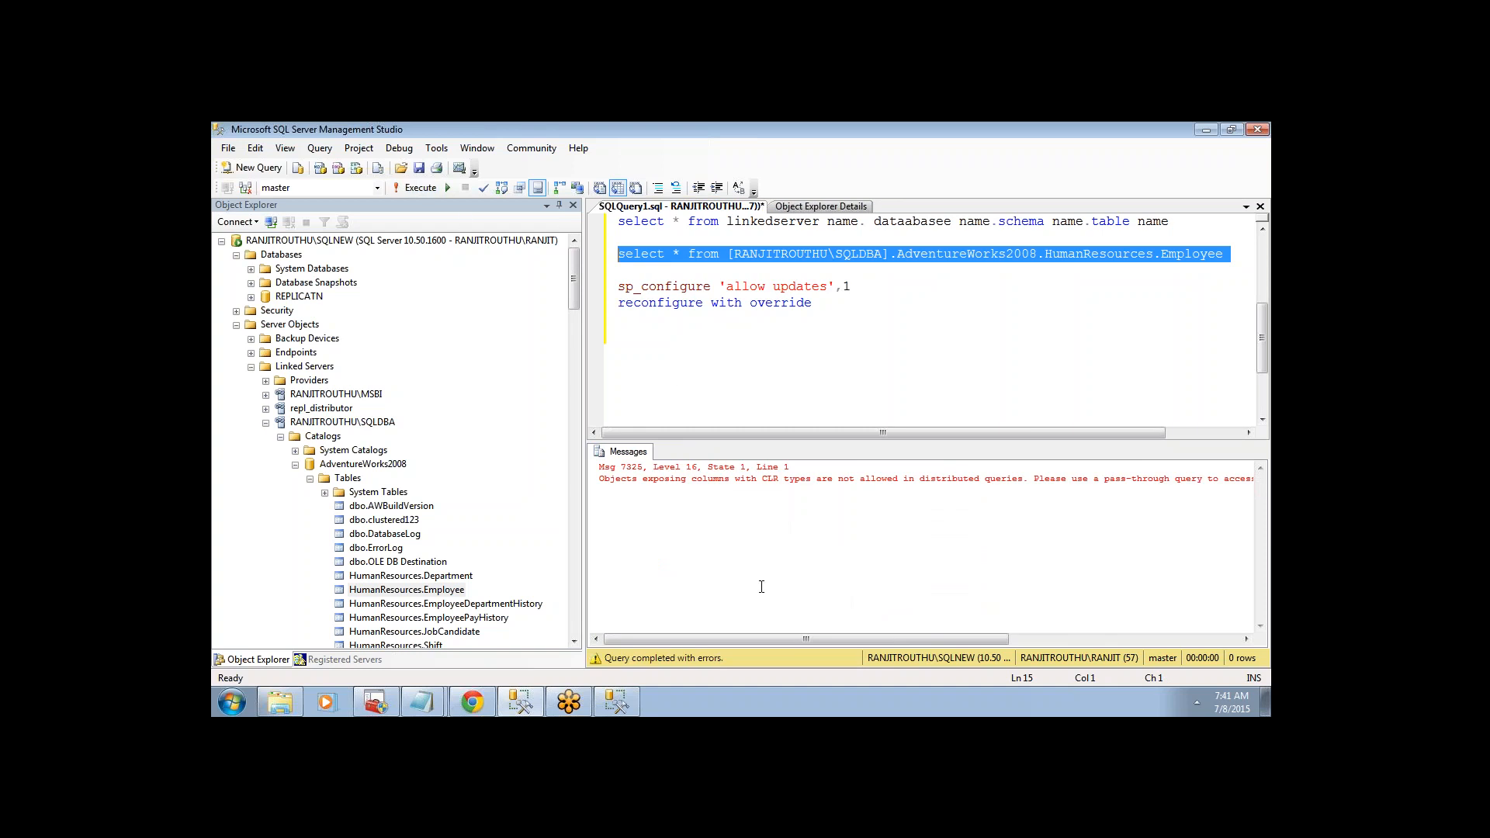
left_click_drag(728, 543, 589, 481)
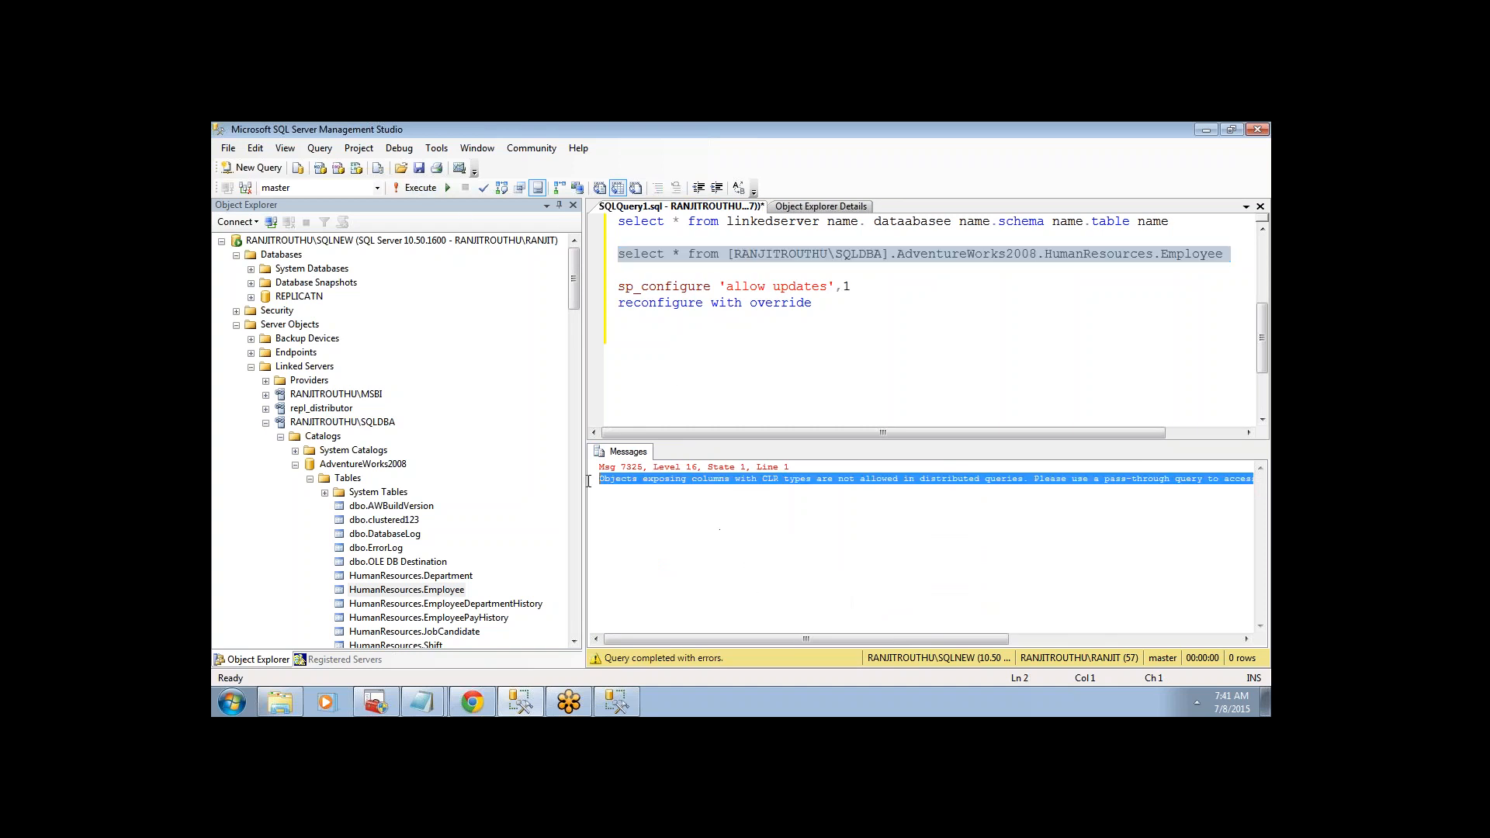
left_click(473, 702)
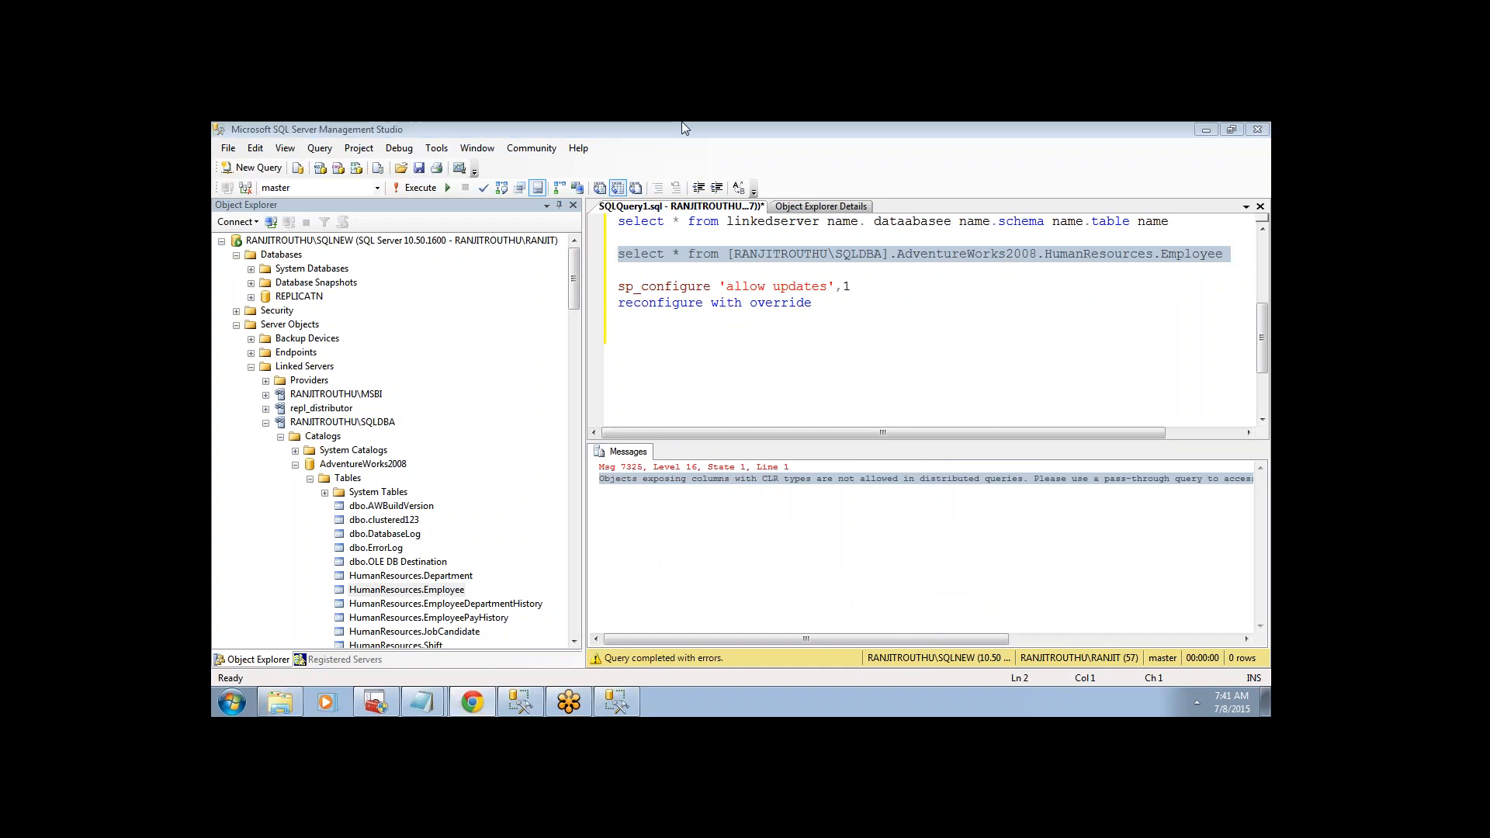
- On google.co.in, search the copied CLR distributed-query error with the object name removed
left_click(677, 133)
type("google.co.in")
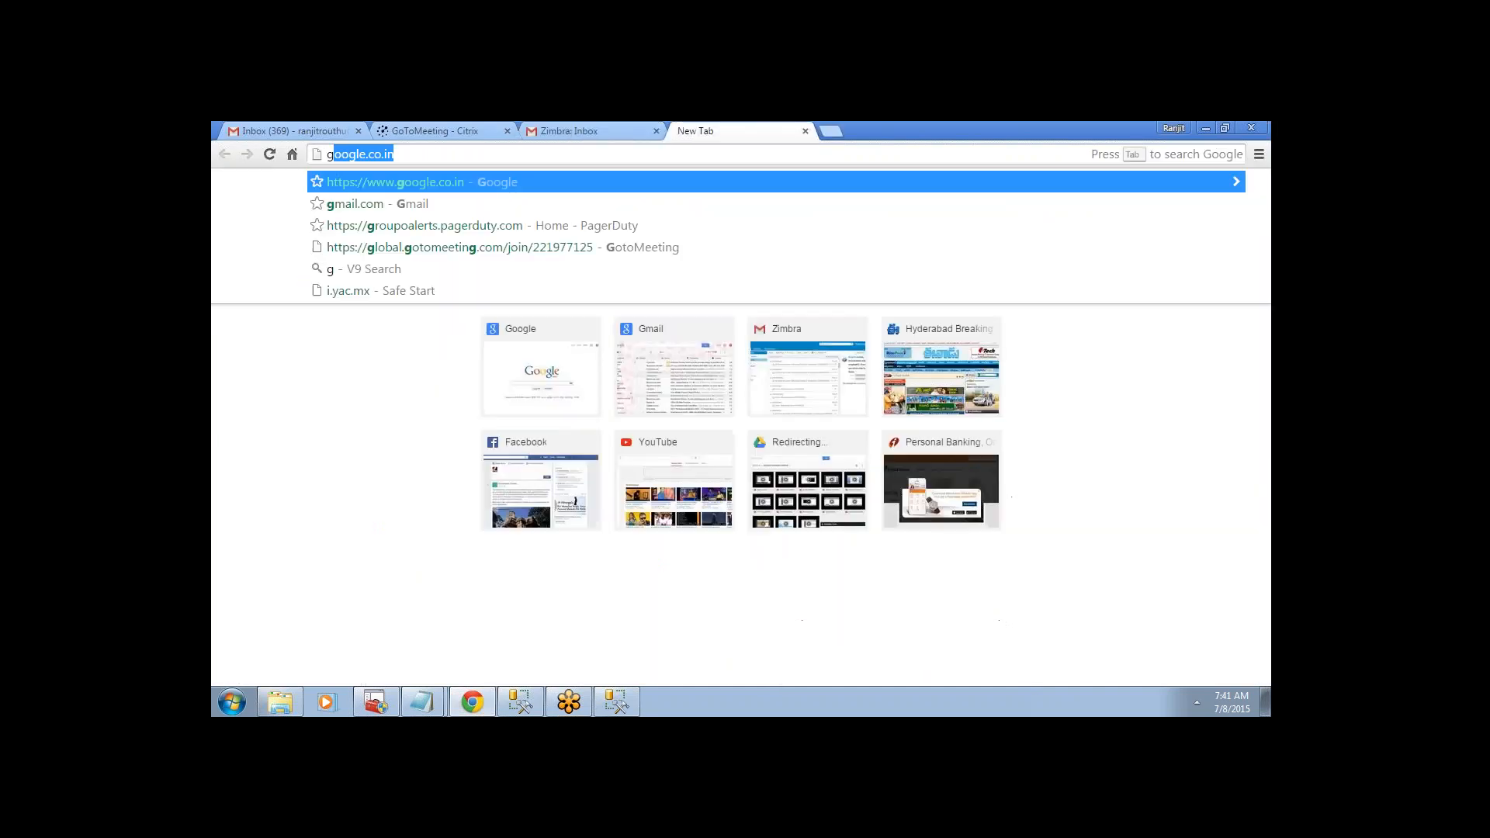
key("Return")
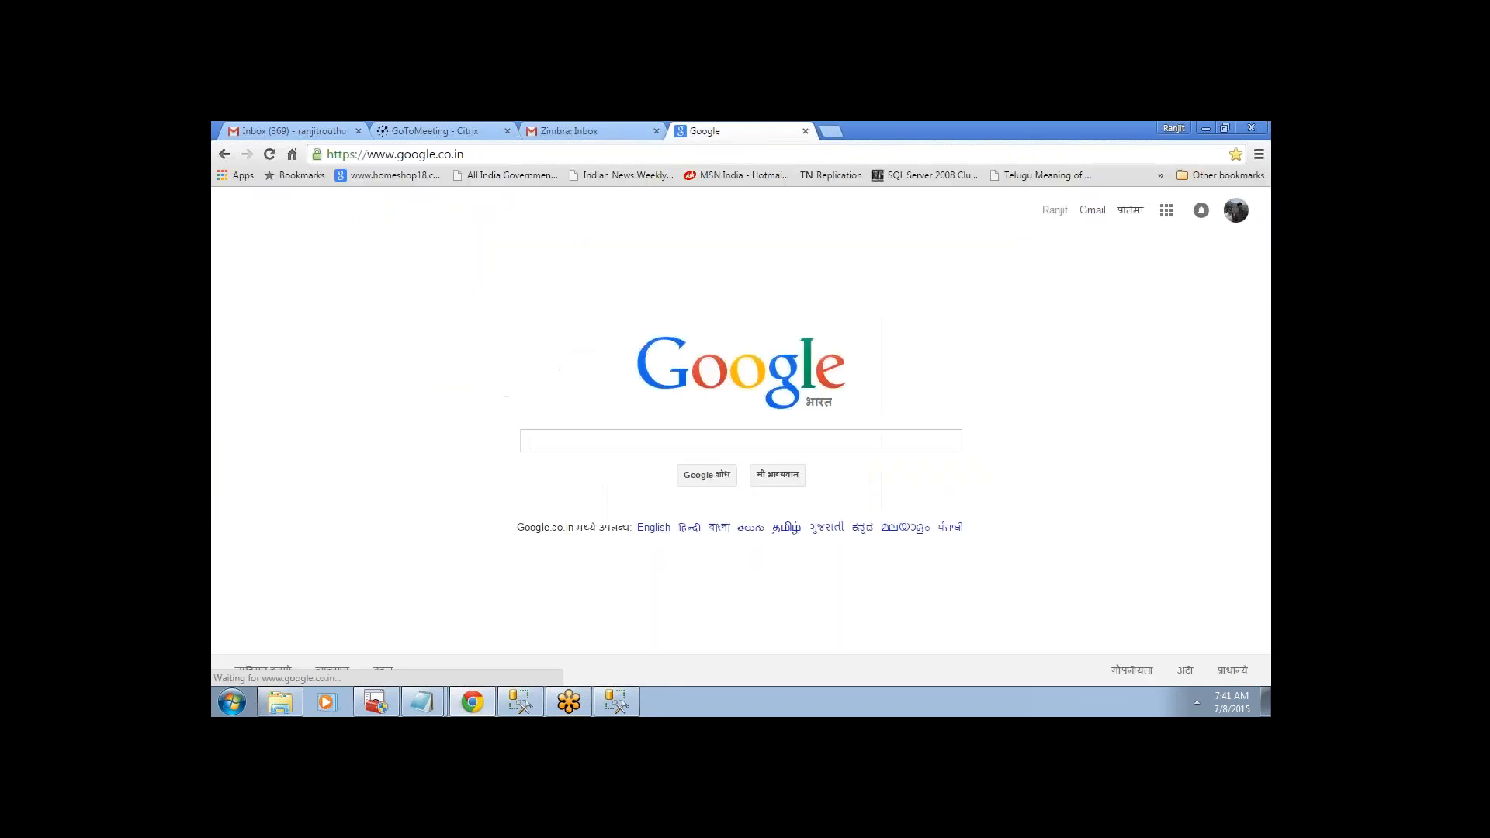
key("ctrl+v")
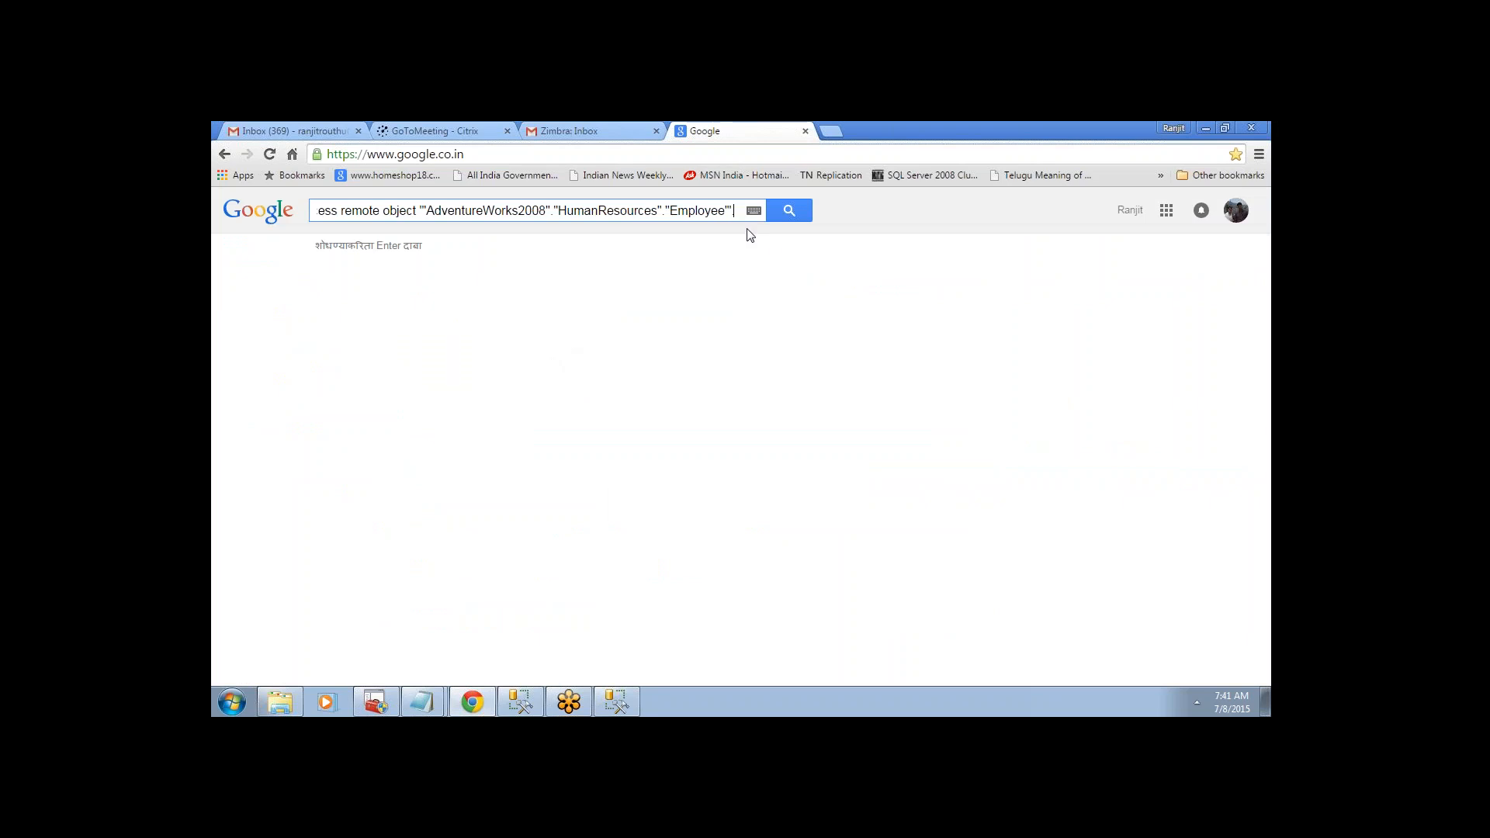
key("Return")
left_click_drag(426, 210, 807, 227)
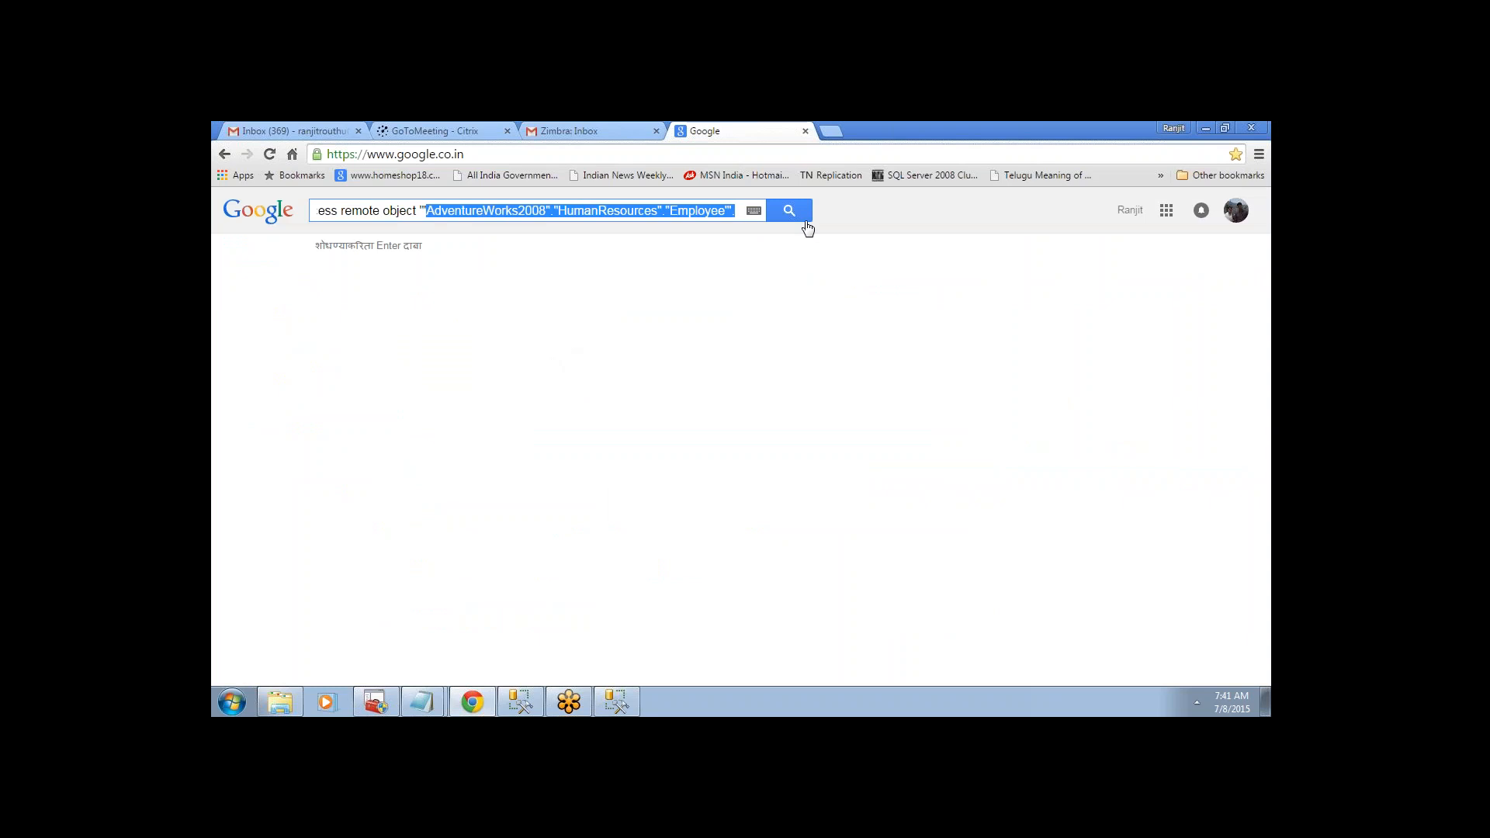
key("BackSpace")
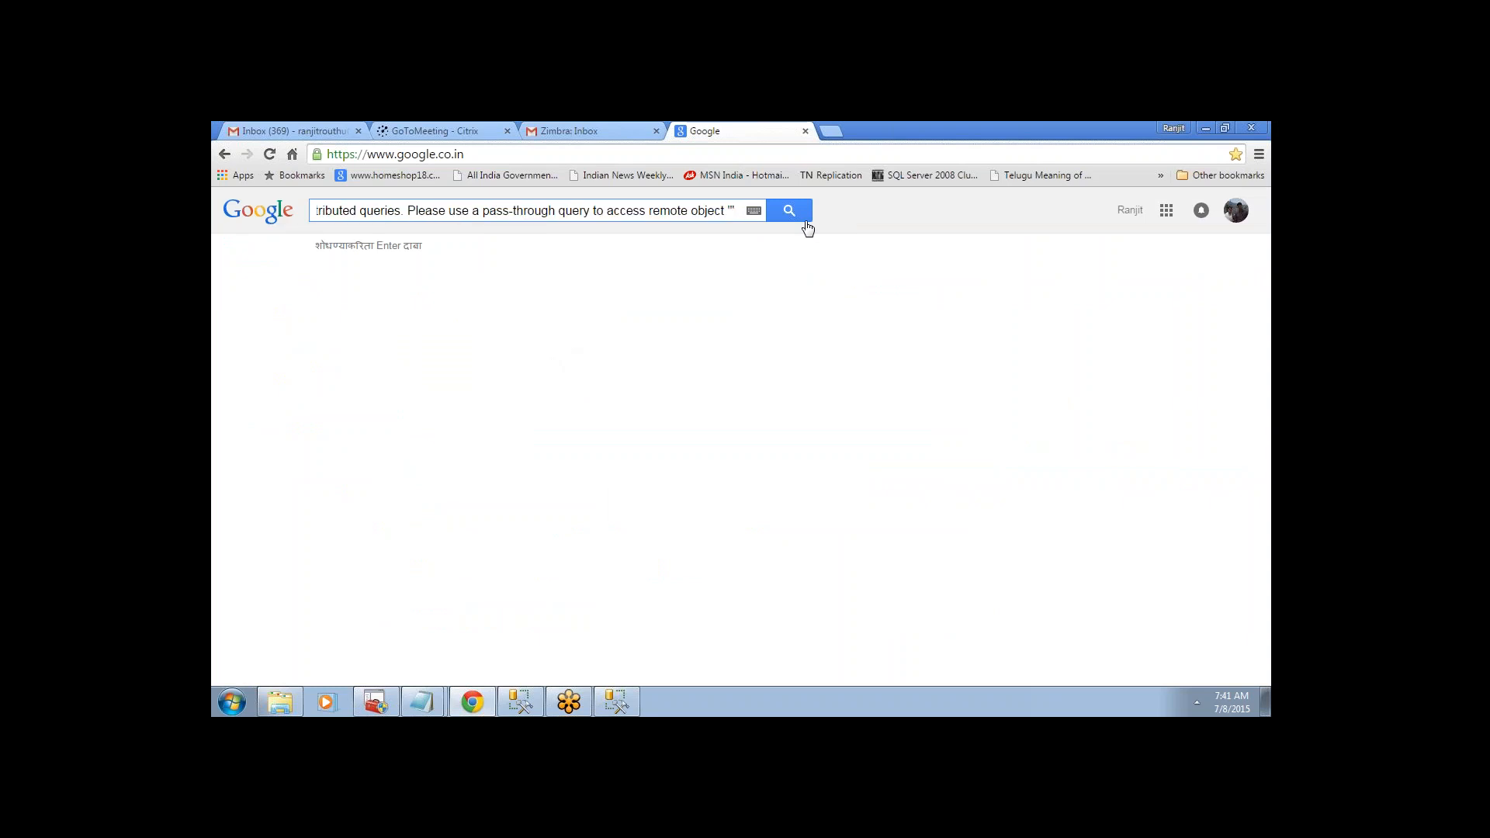
key("Return")
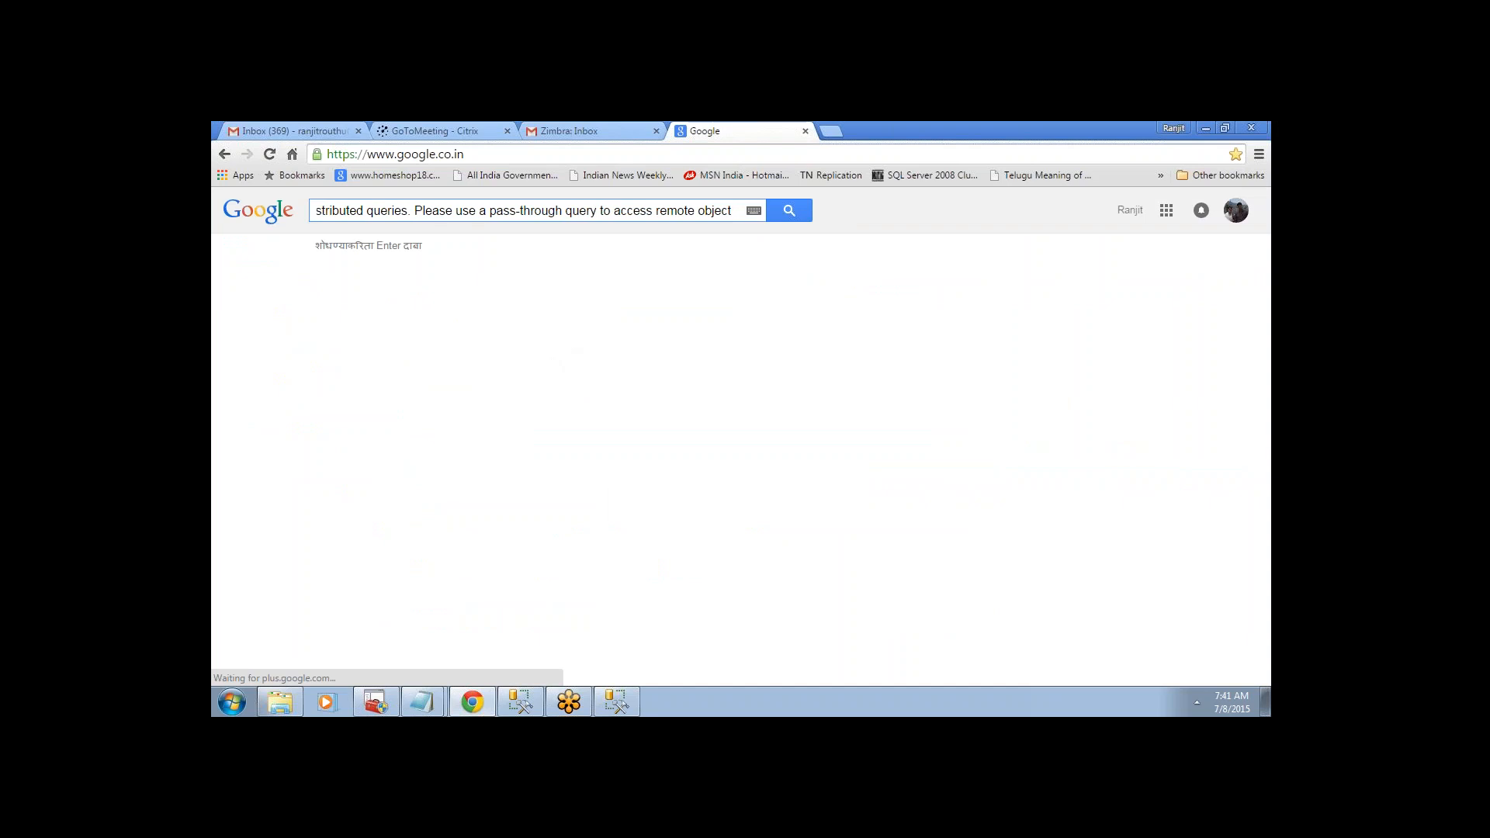
left_click(790, 217)
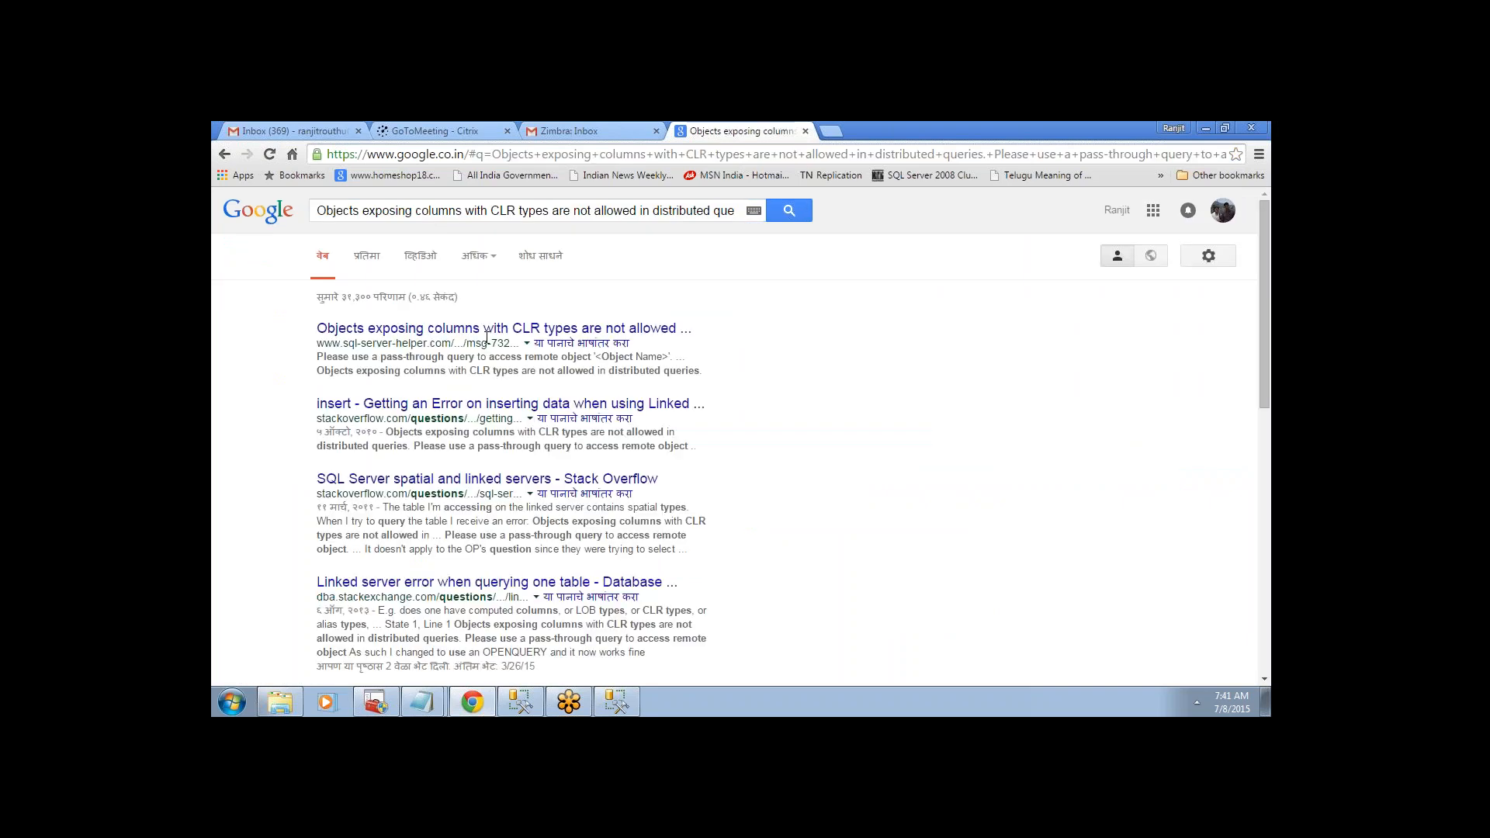
- Open the top four search results in new tabs and read the SQL Server Helper page
right_click(483, 335)
left_click(512, 344)
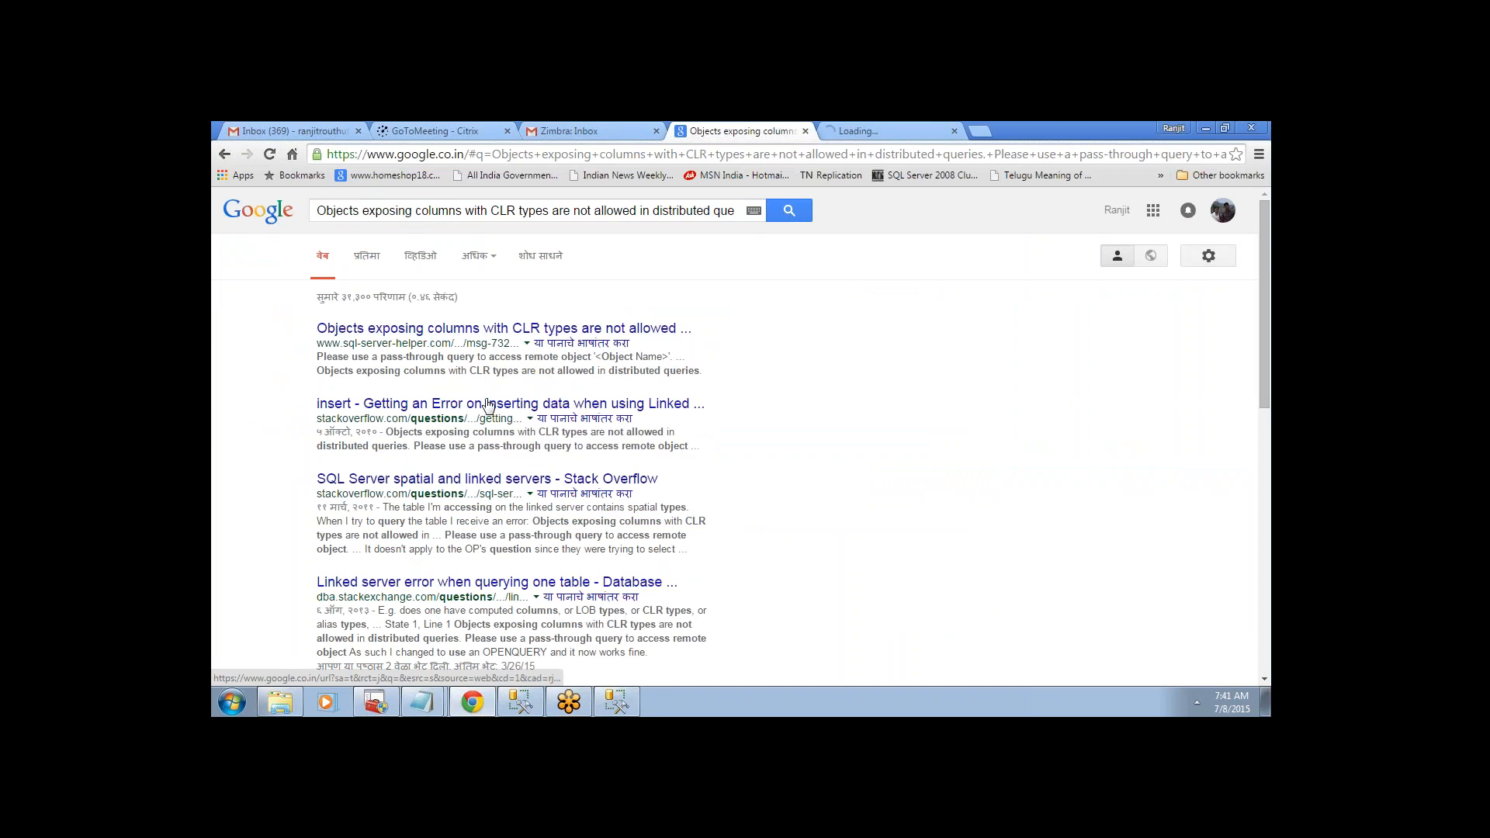
right_click(488, 405)
left_click(518, 413)
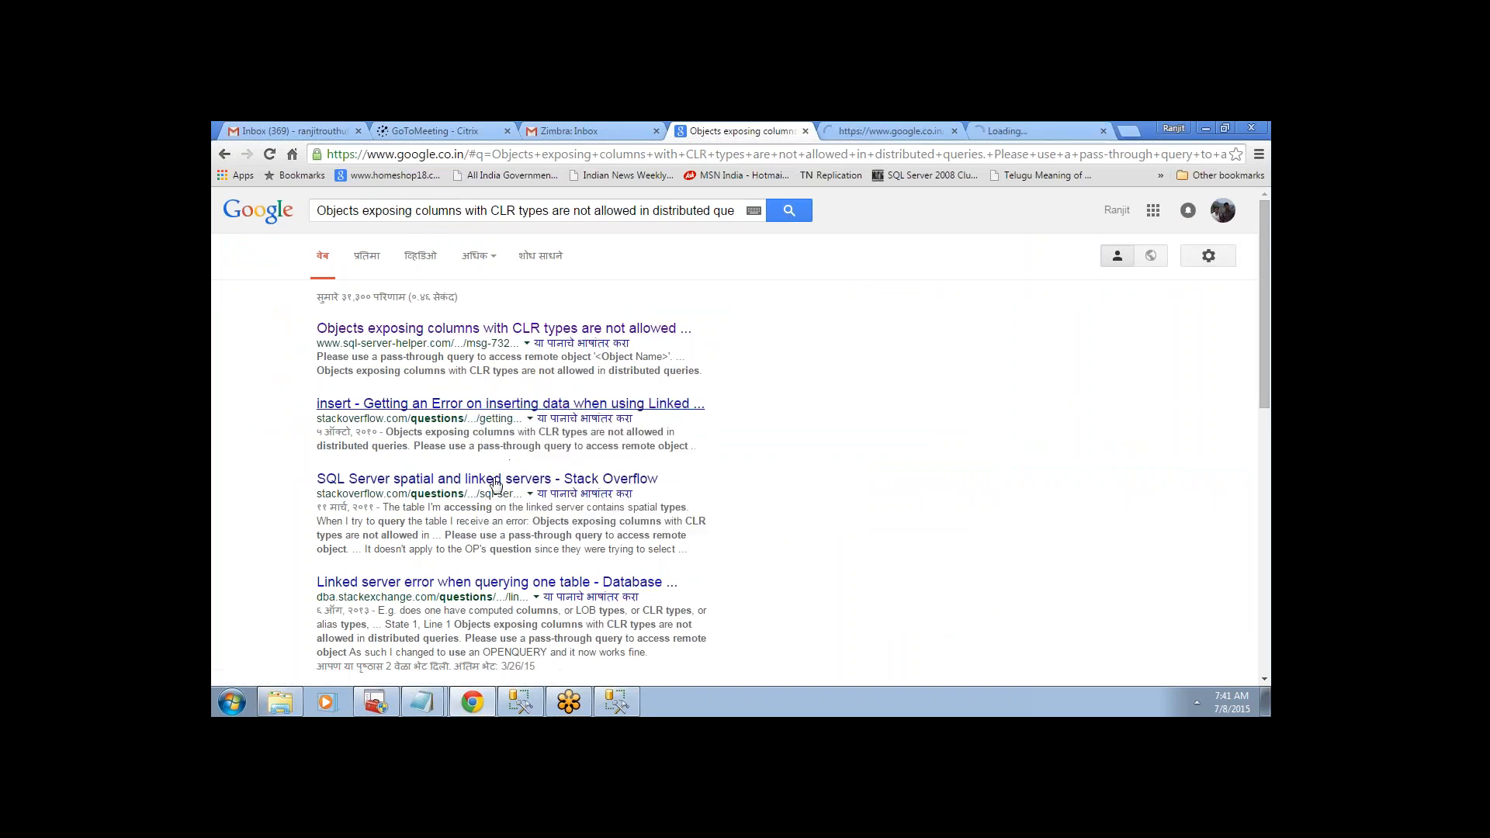
right_click(492, 480)
left_click(522, 489)
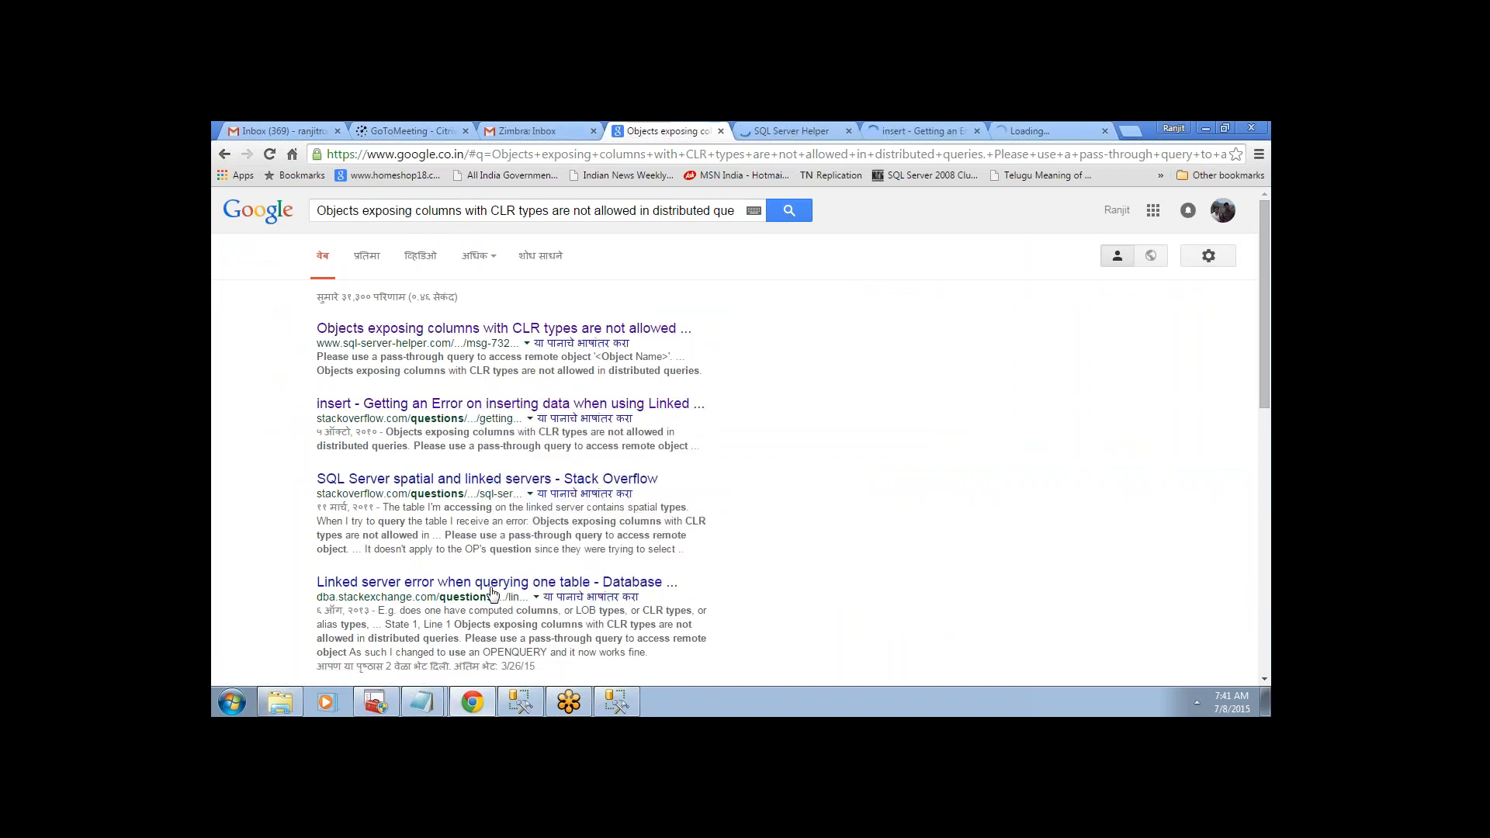
right_click(492, 591)
left_click(521, 472)
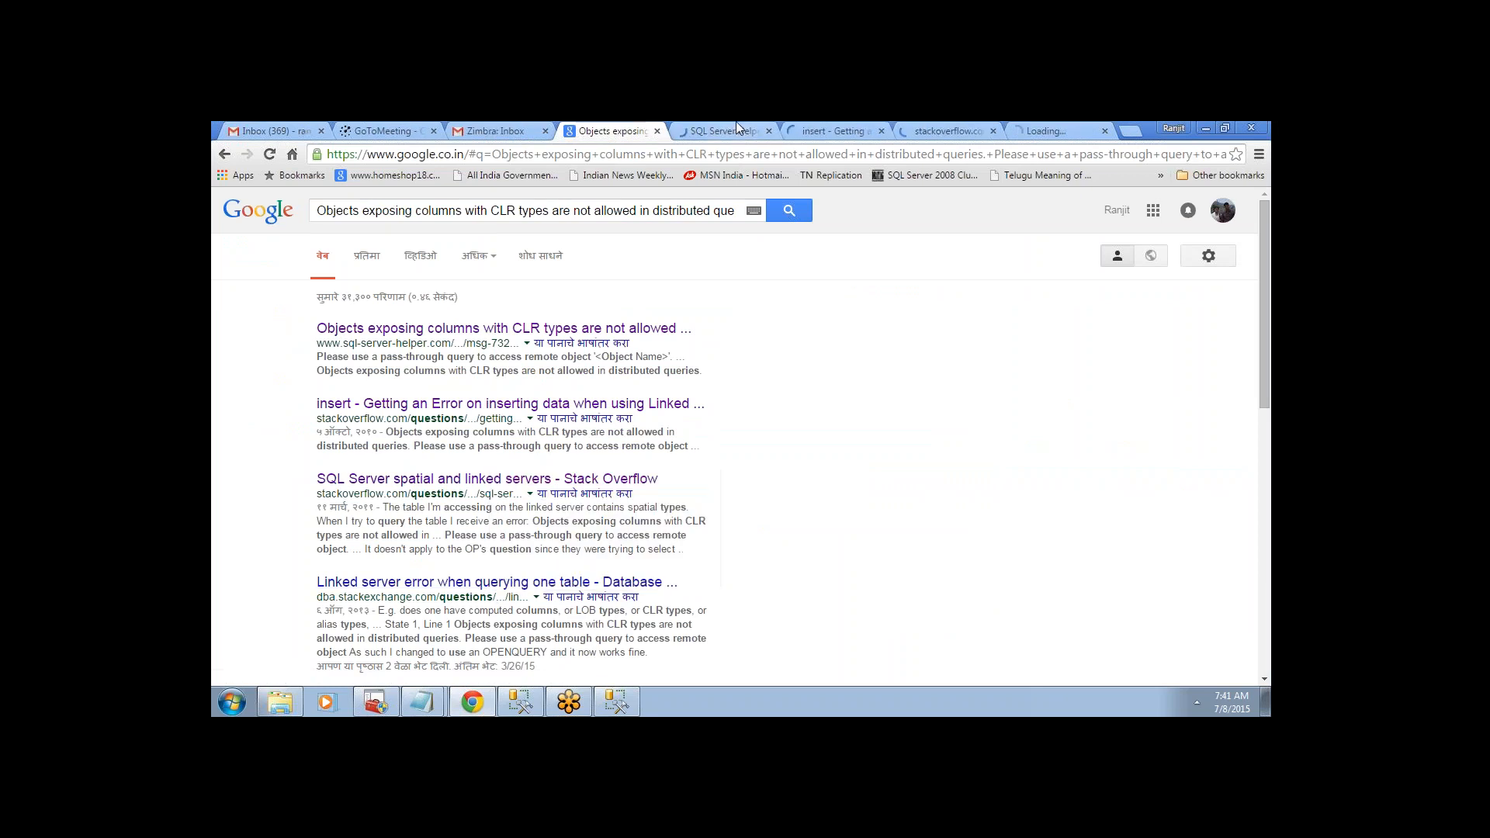
left_click(735, 127)
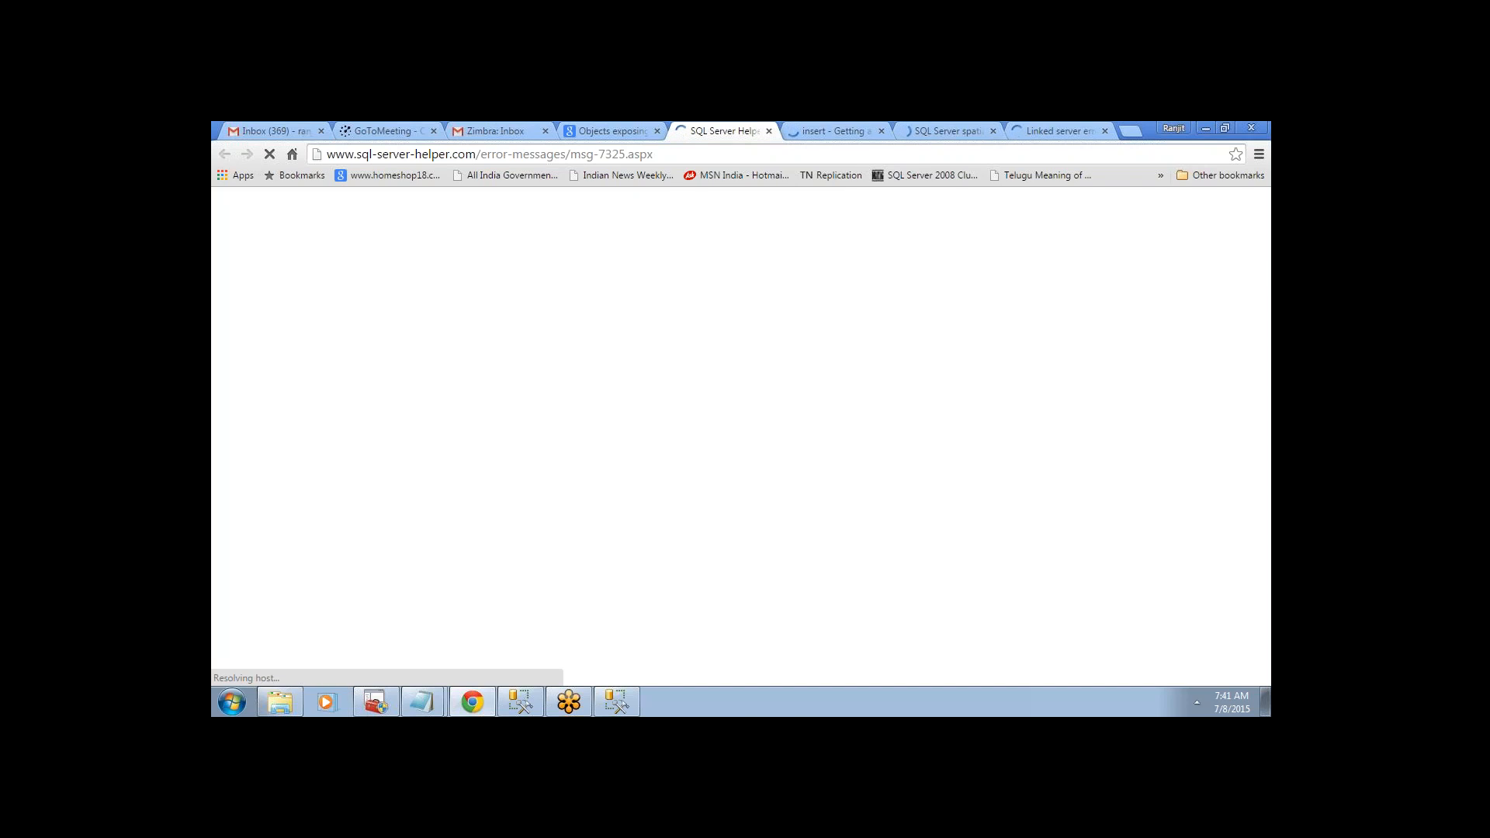
left_click(859, 124)
left_click(696, 124)
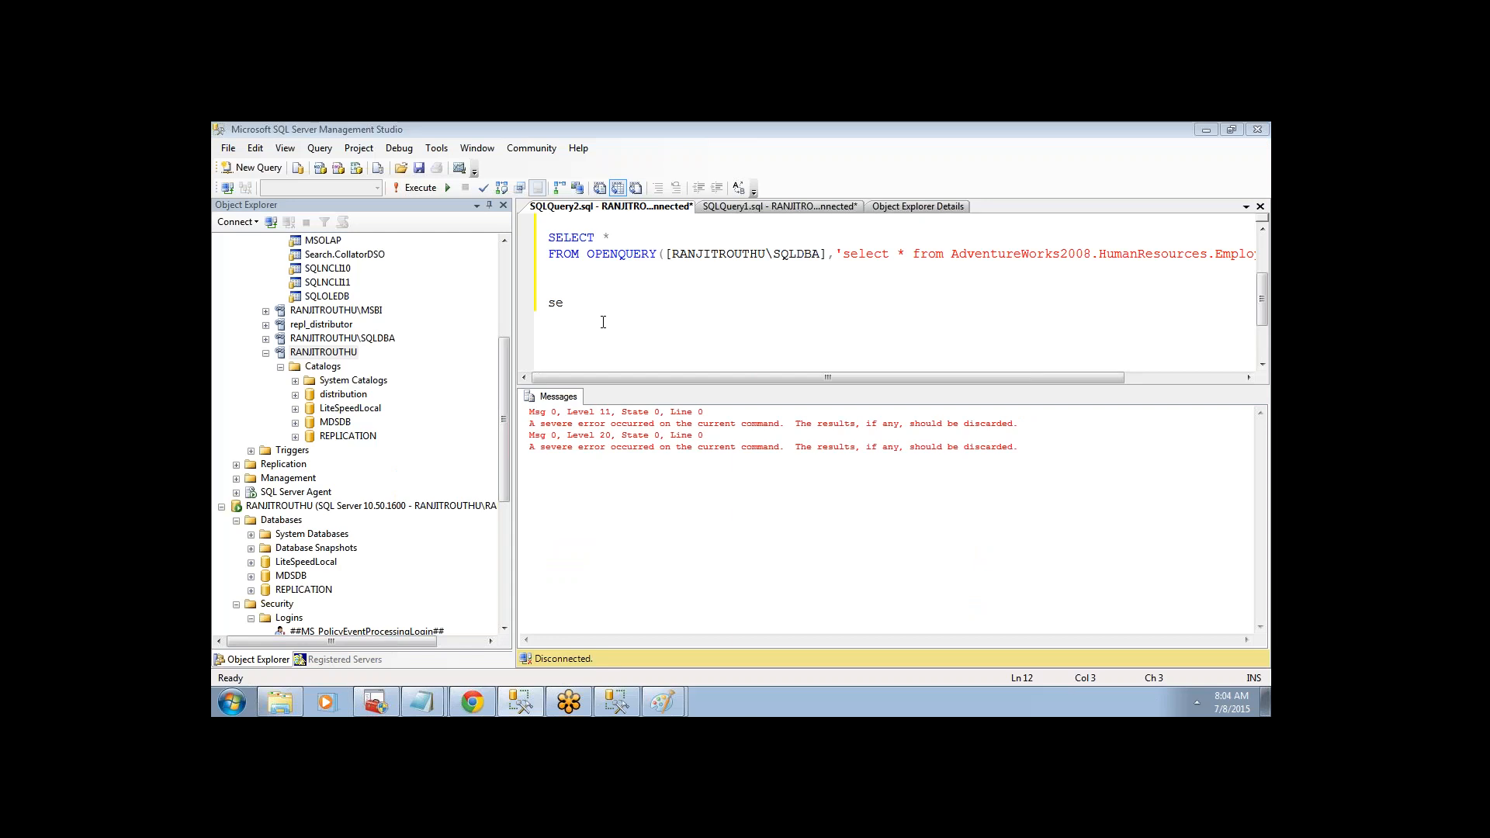
- Start 'select * from' and drag in the RANJITROUTHU server and REPLICATION database names
type("lect ")
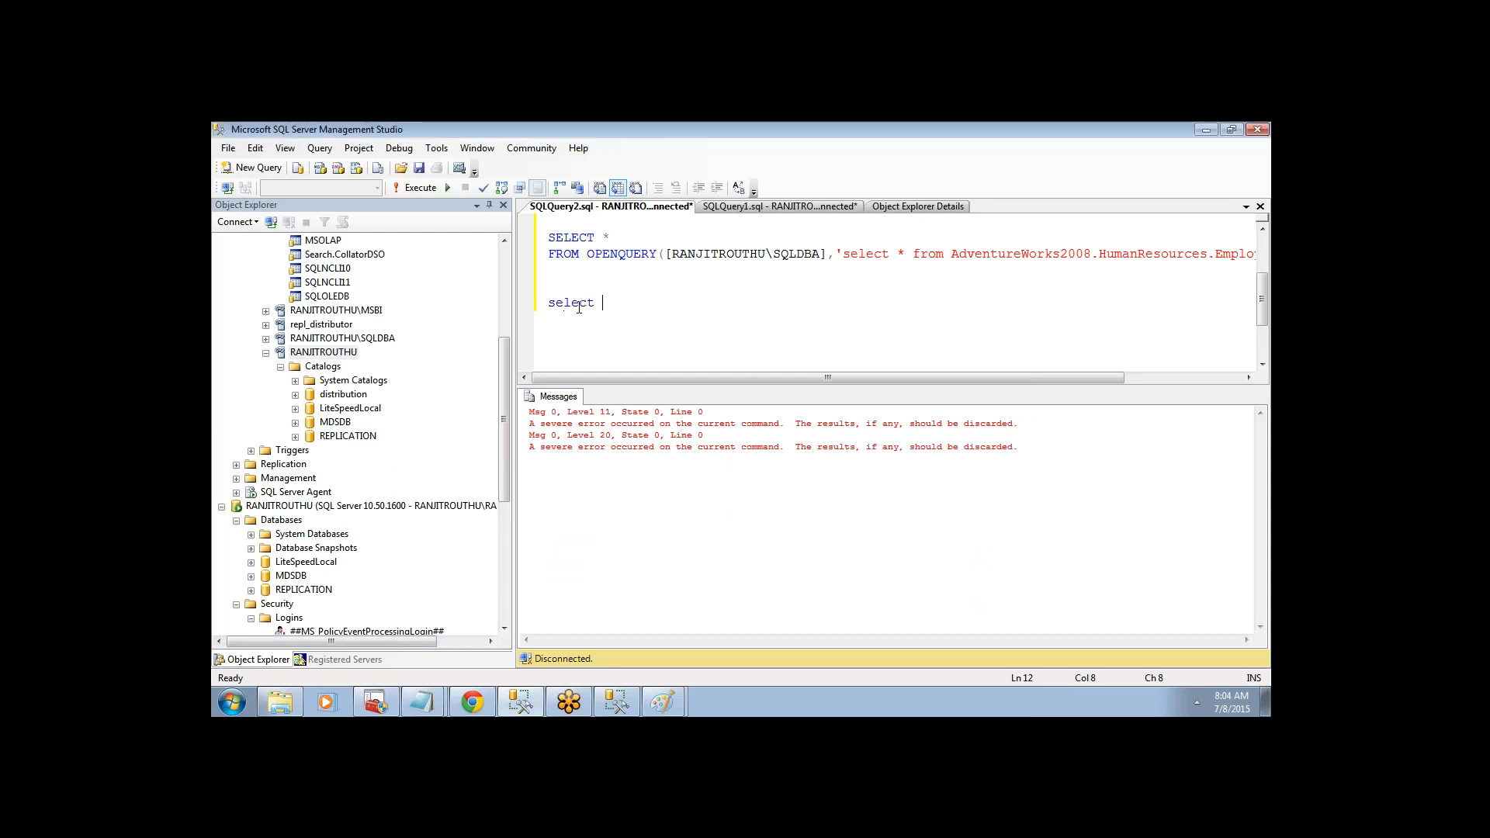
type("* from")
left_click_drag(322, 351, 683, 310)
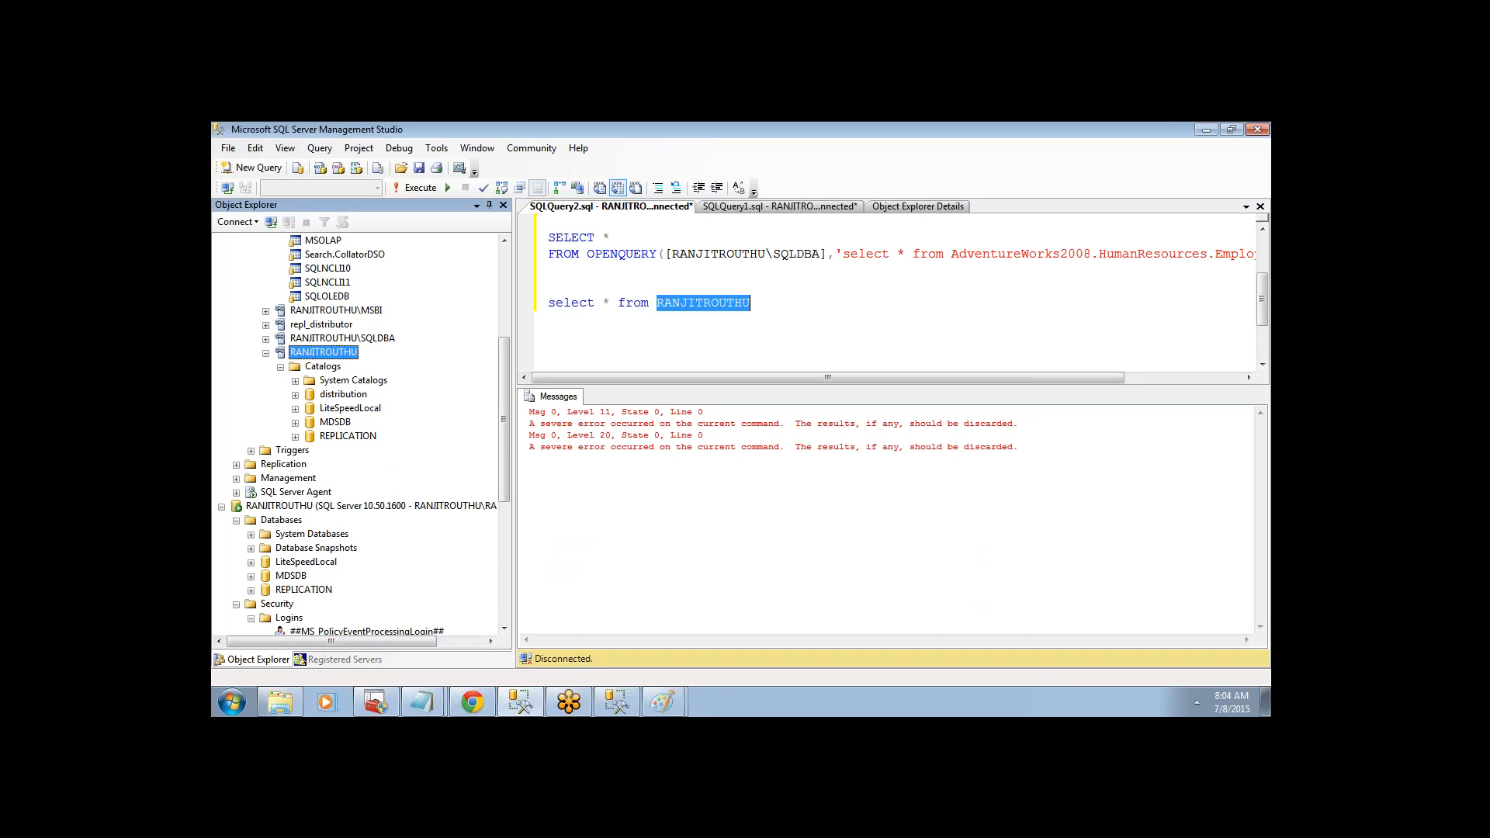
left_click(803, 312)
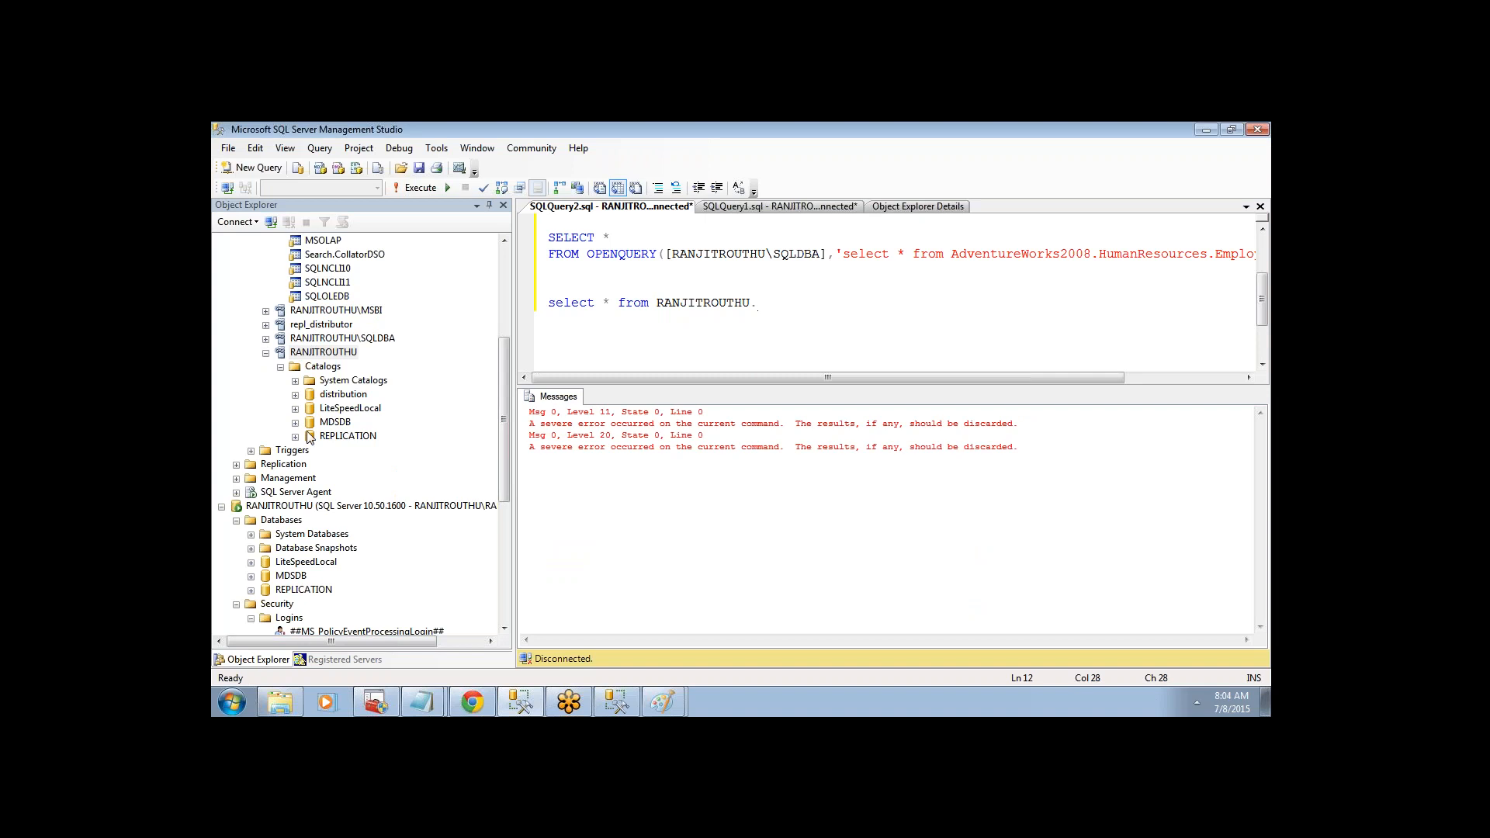
left_click(295, 436)
left_click(310, 451)
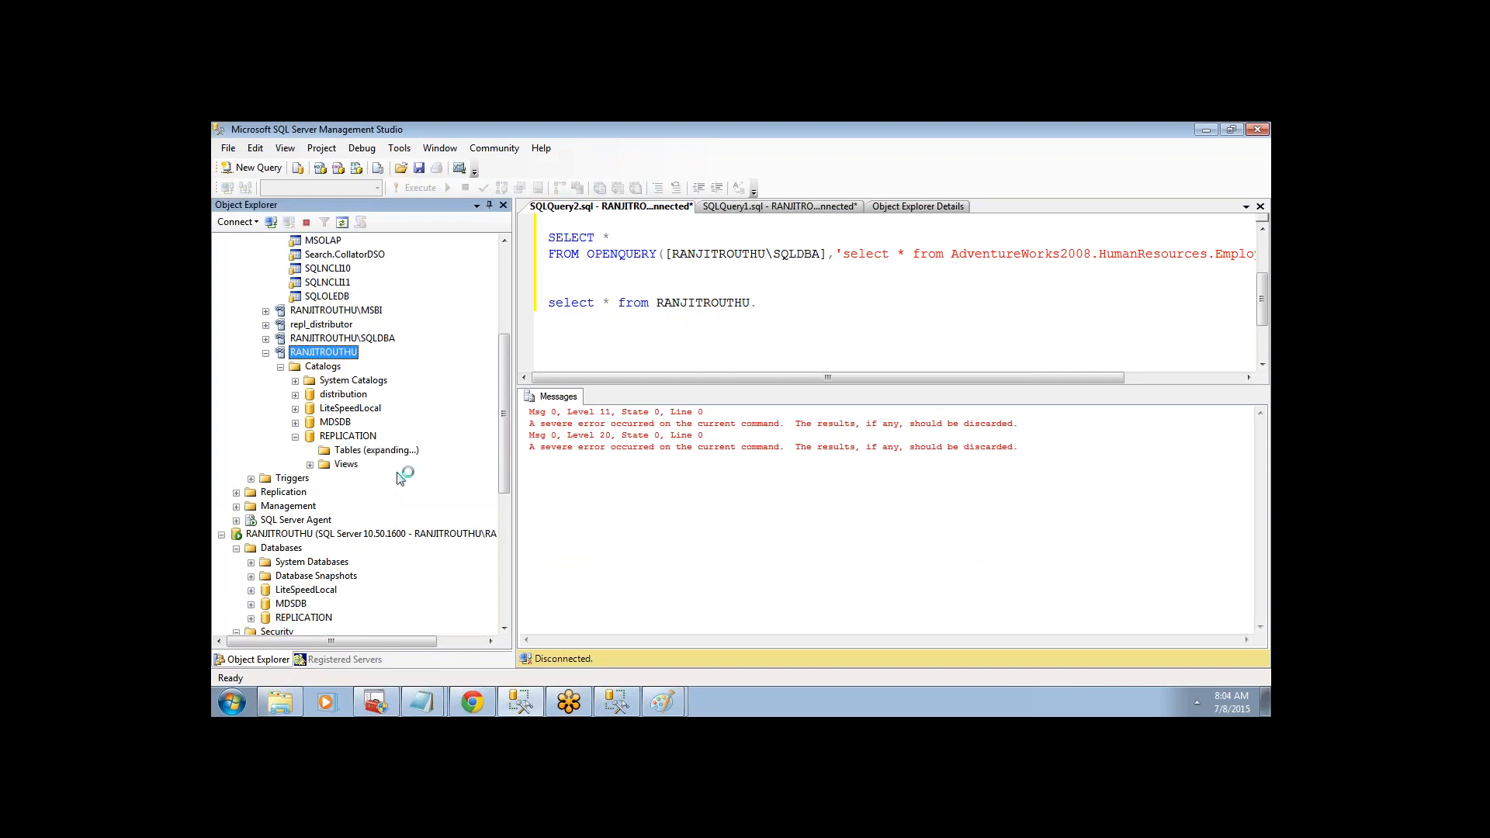
left_click(798, 296)
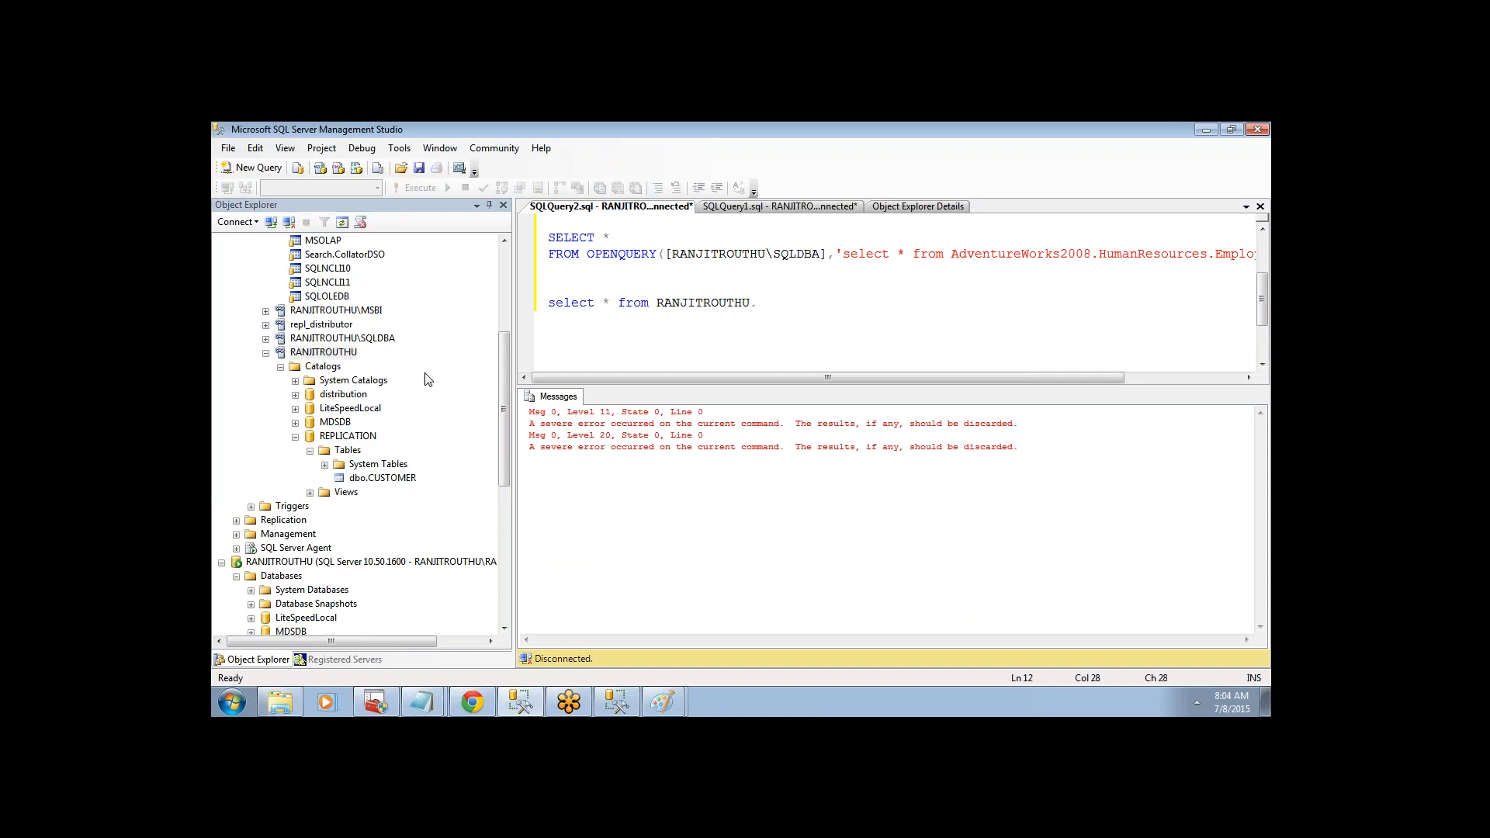
left_click_drag(363, 439, 799, 311)
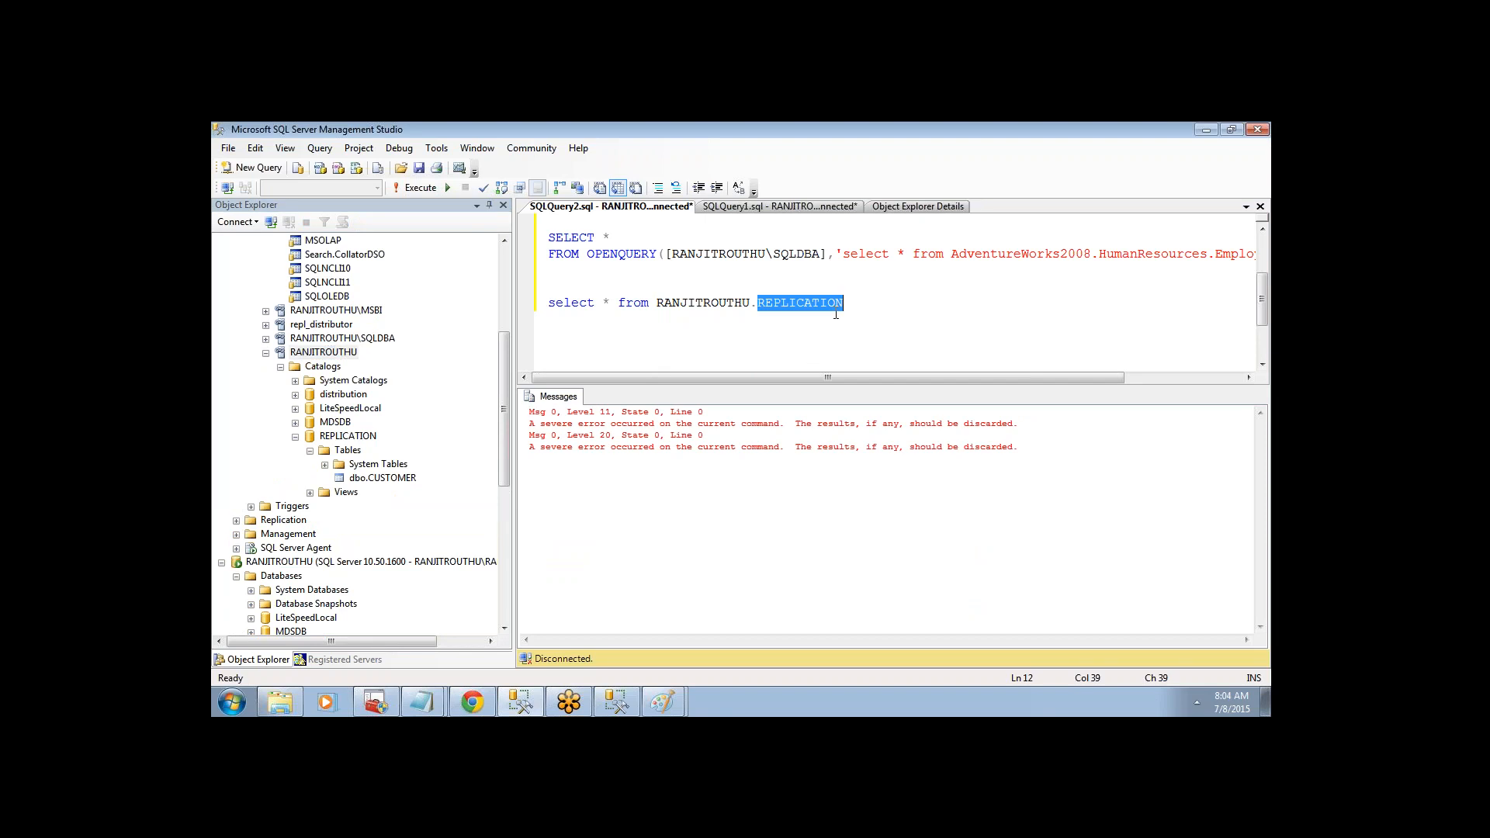
left_click(861, 302)
- Append dbo.CUSTOMER and execute the query, which fails with a syntax error near REPLICATION
left_click_drag(376, 481, 931, 322)
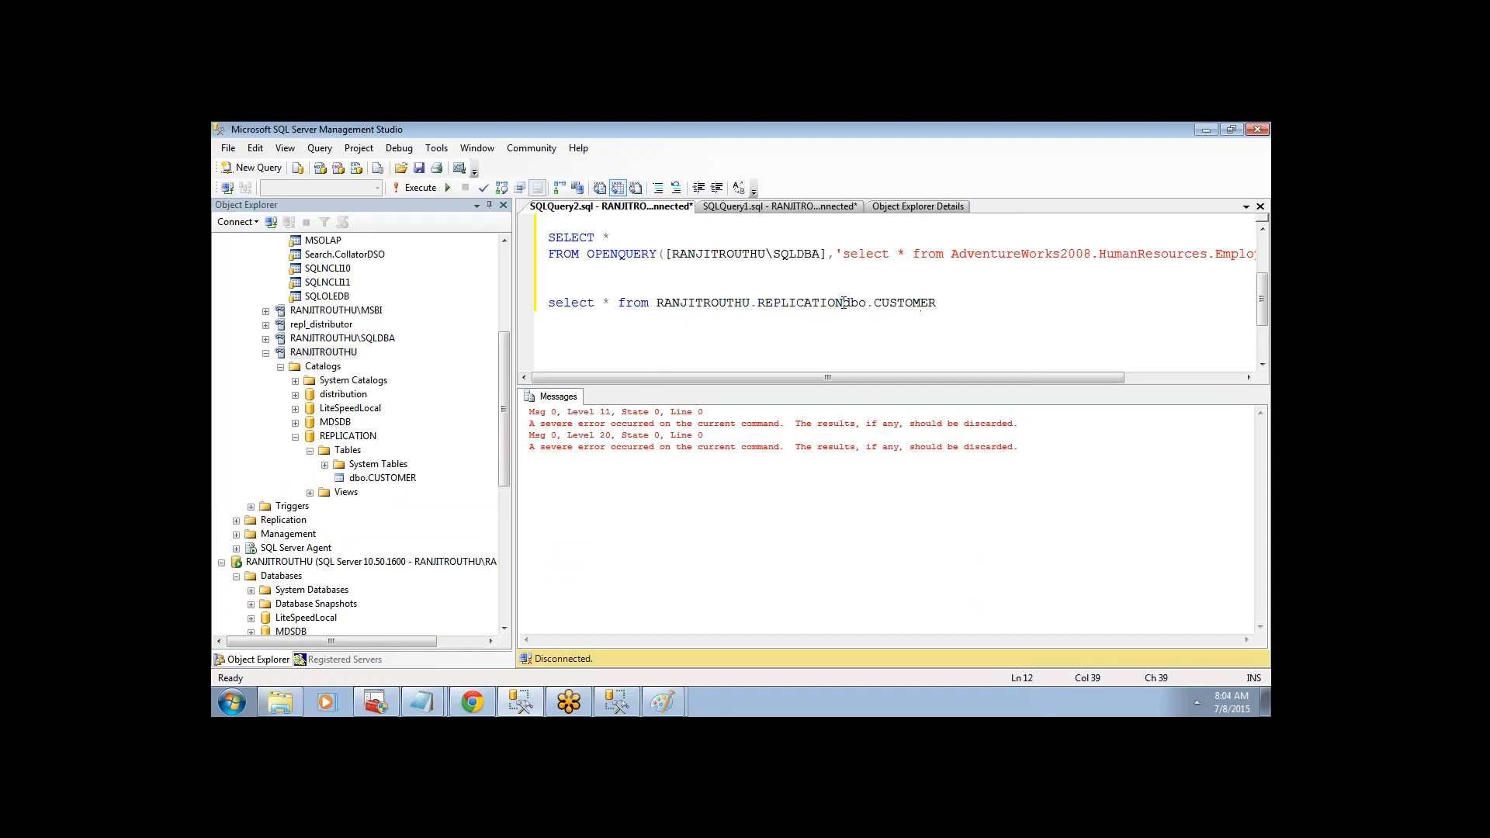
type(".")
left_click_drag(994, 310, 549, 290)
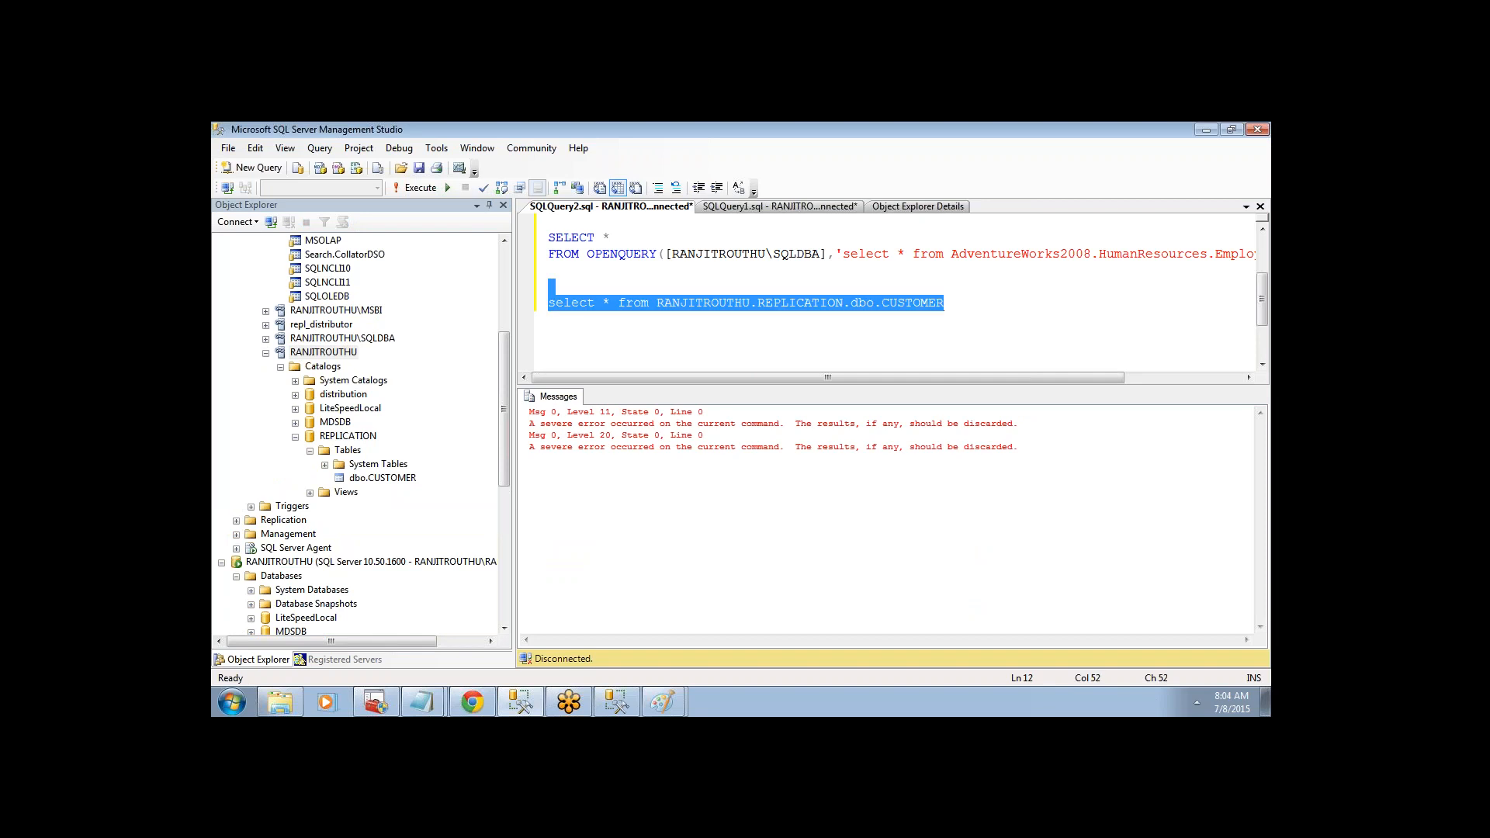
left_click(403, 189)
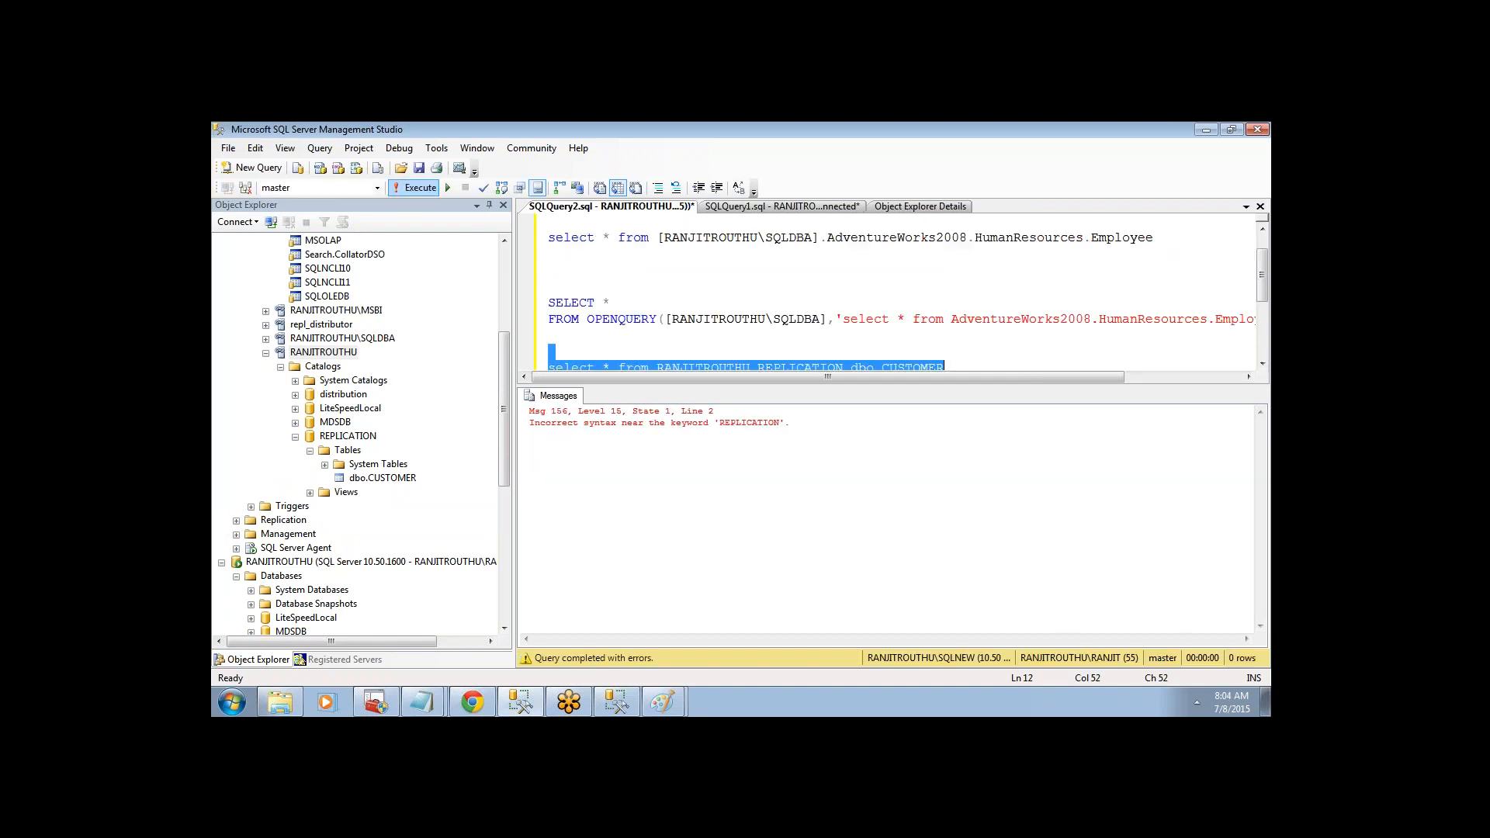
- Wrap REPLICATION in square brackets in the select line
left_click(753, 311)
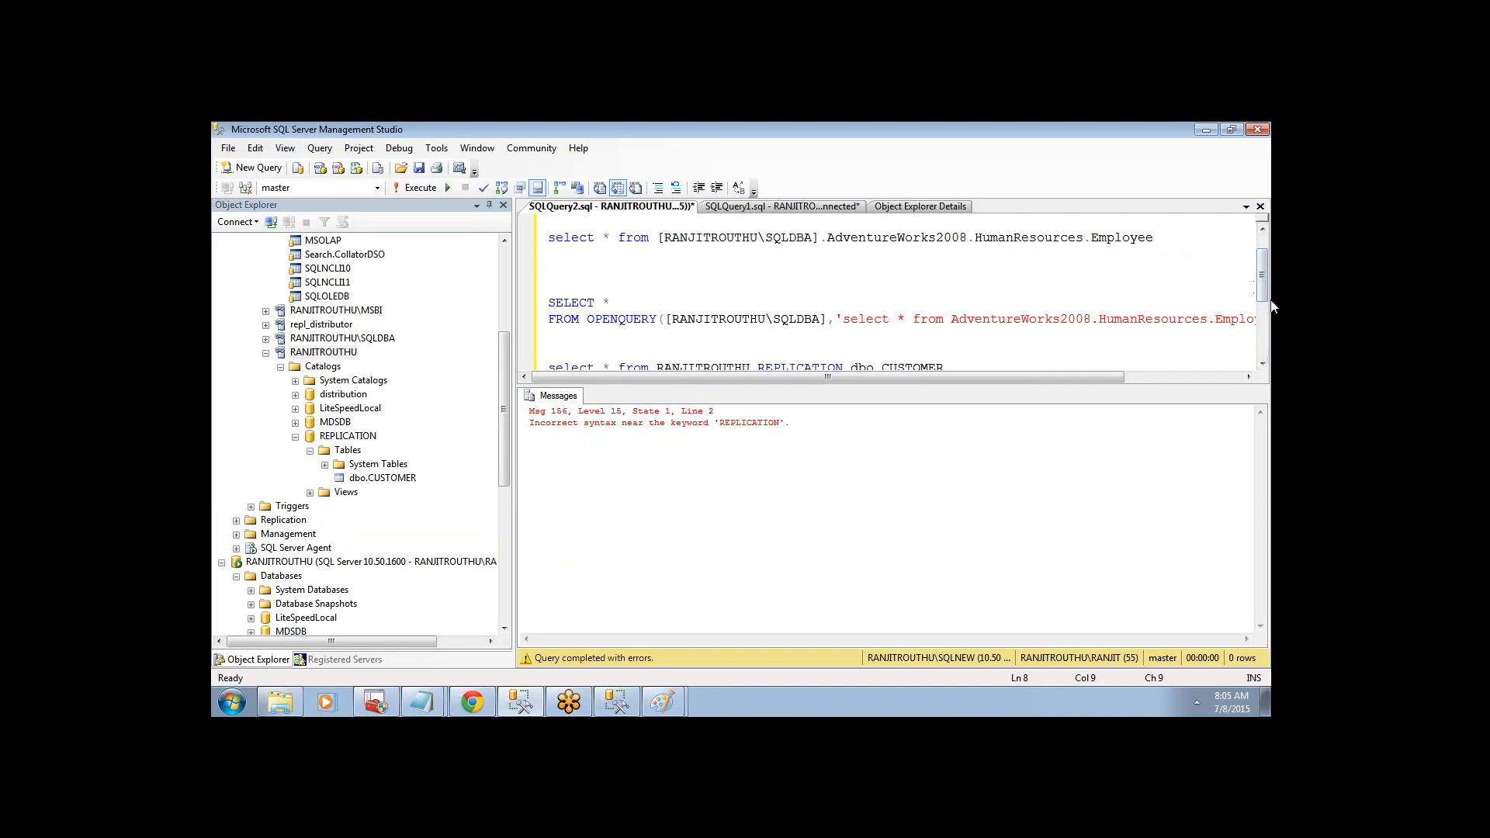
left_click_drag(1262, 273, 1262, 295)
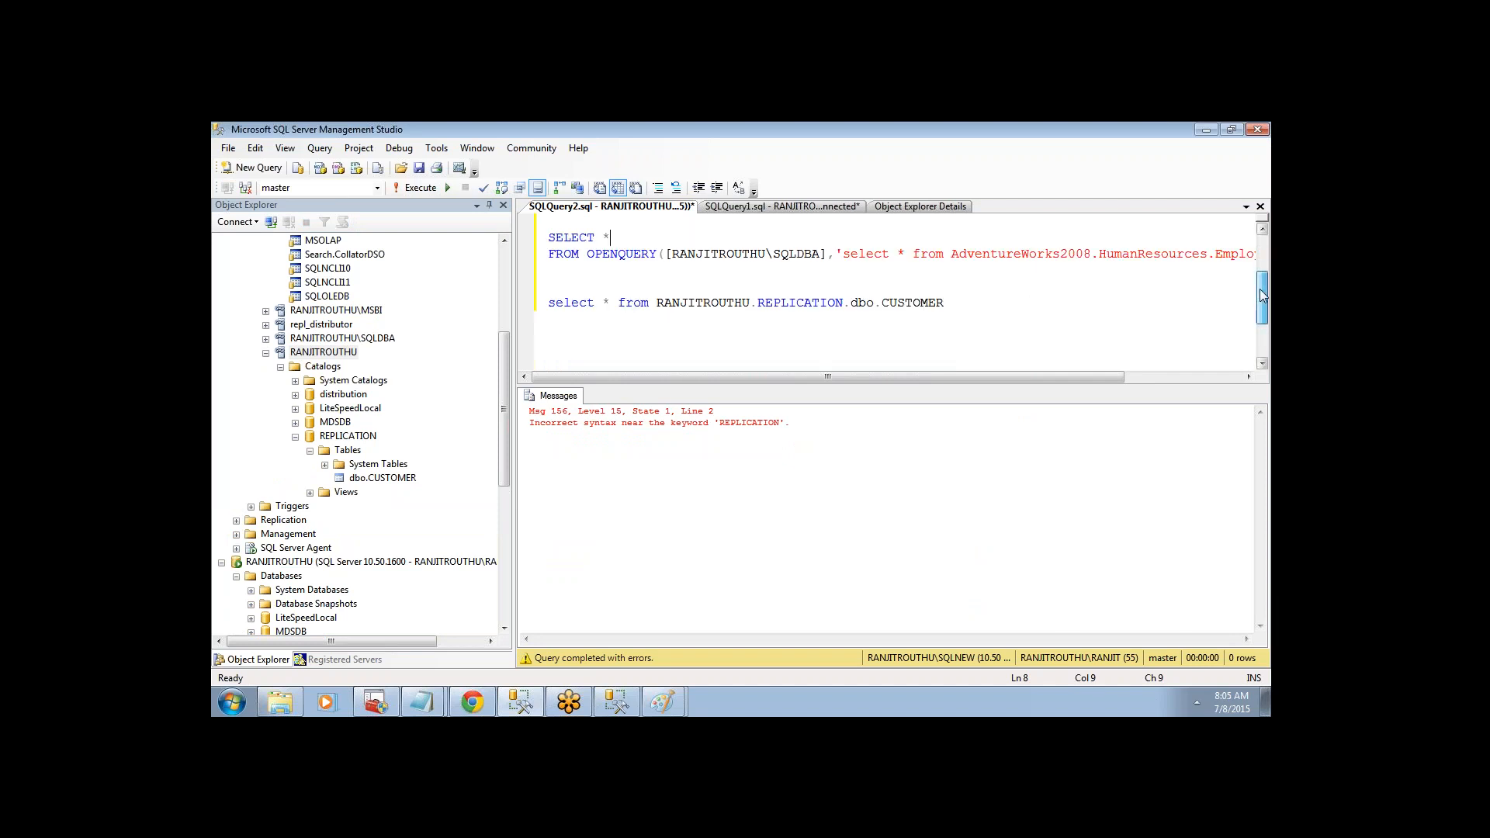
left_click(757, 305)
type("[")
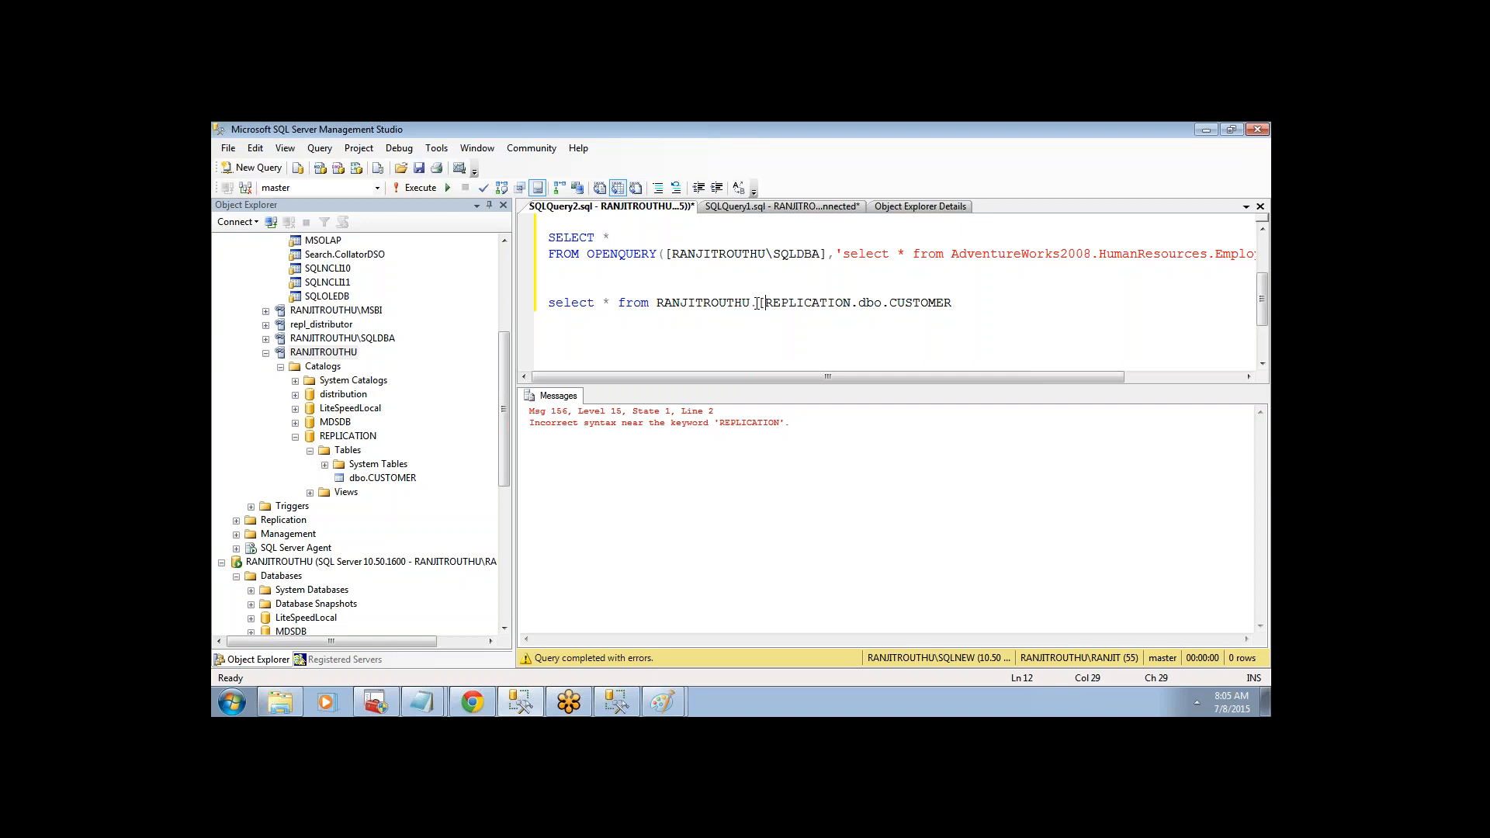
left_click(853, 306)
type("]")
- Execute select * from RANJITROUTHU.[REPLICATION].dbo.CUSTOMER and view the 6 returned rows
left_click_drag(857, 285, 1064, 314)
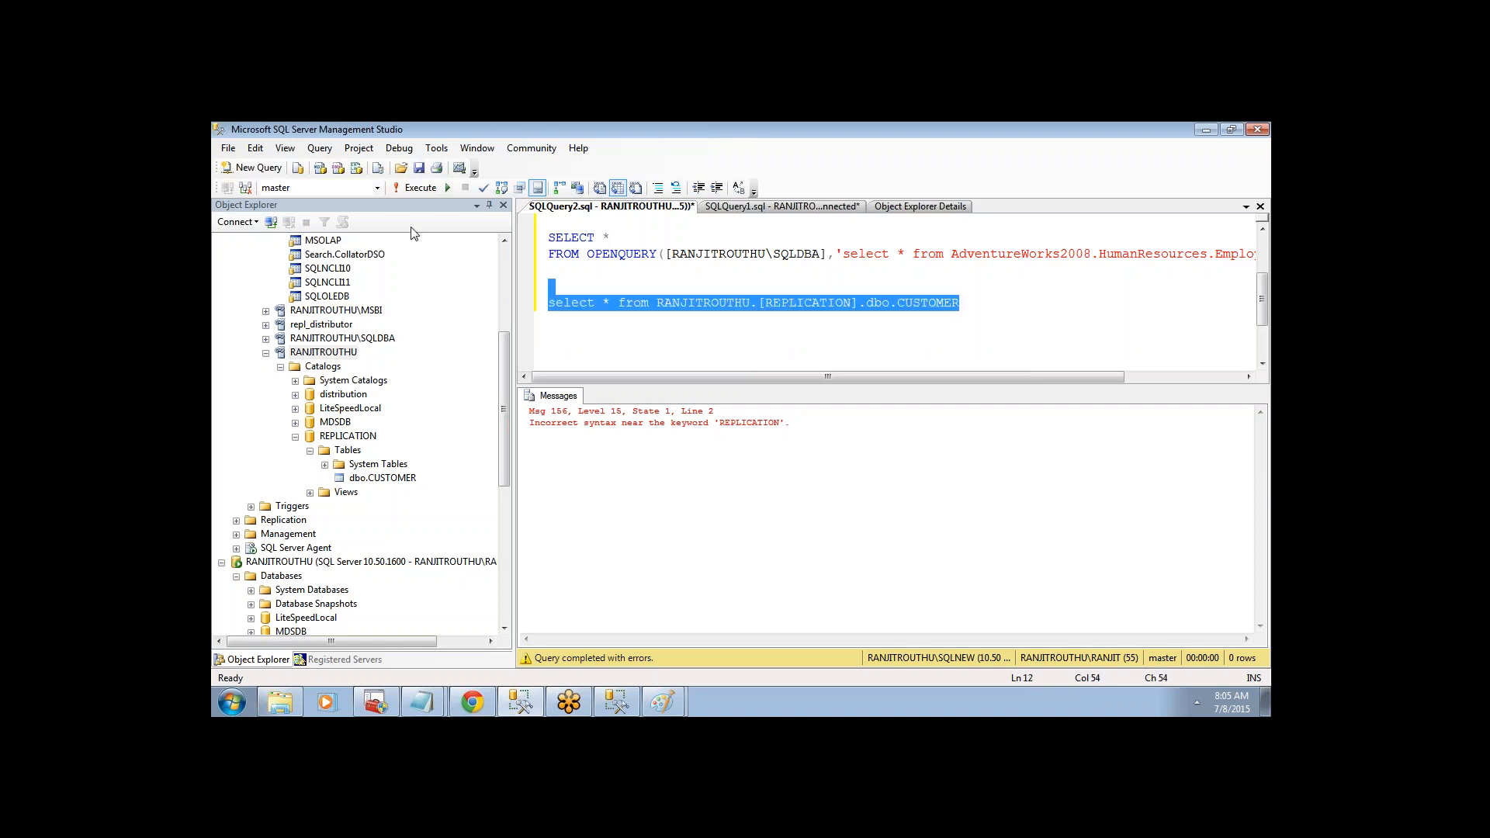
left_click(416, 188)
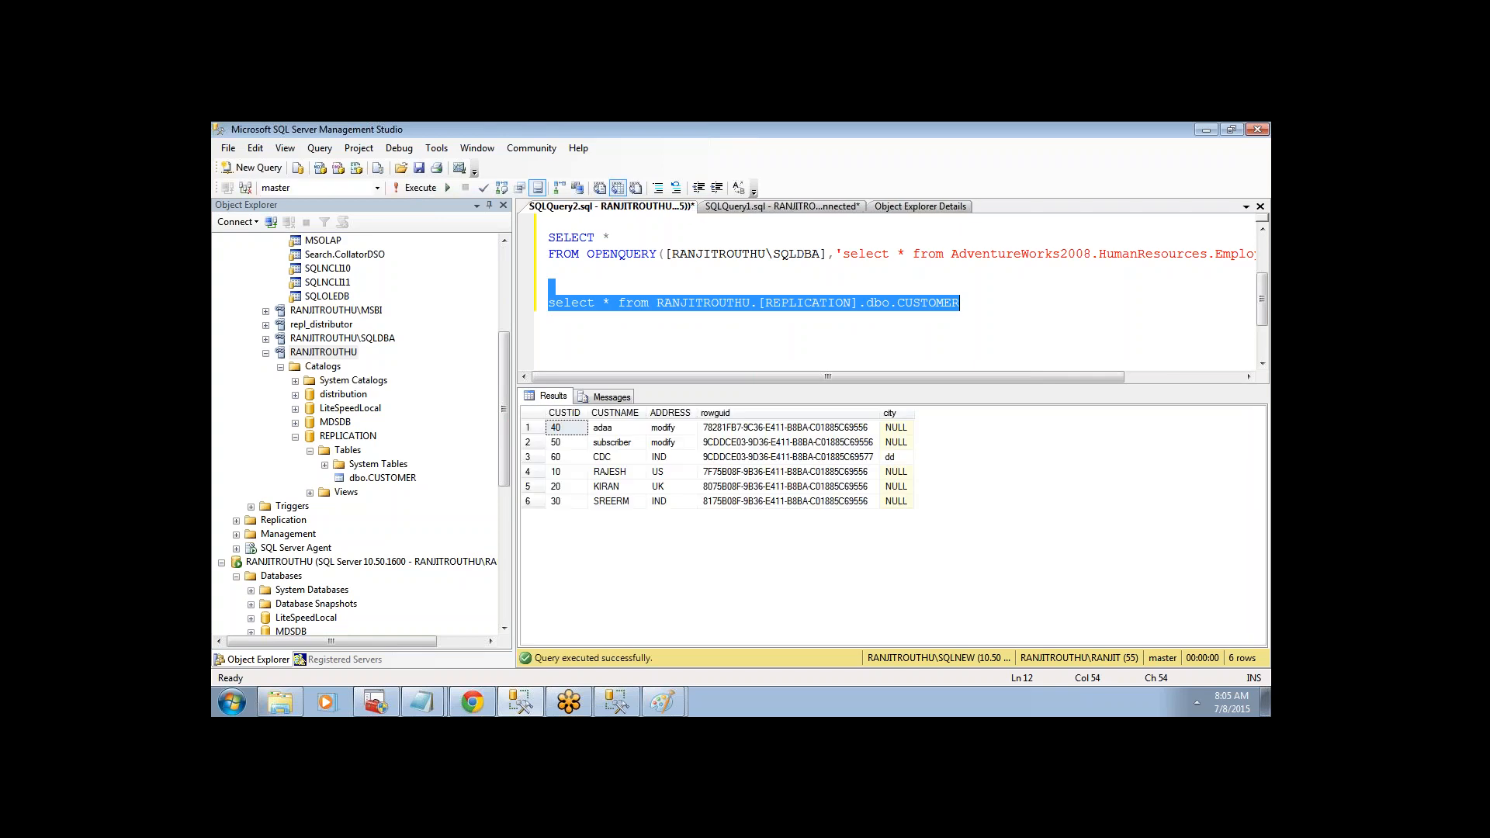
left_click(871, 303)
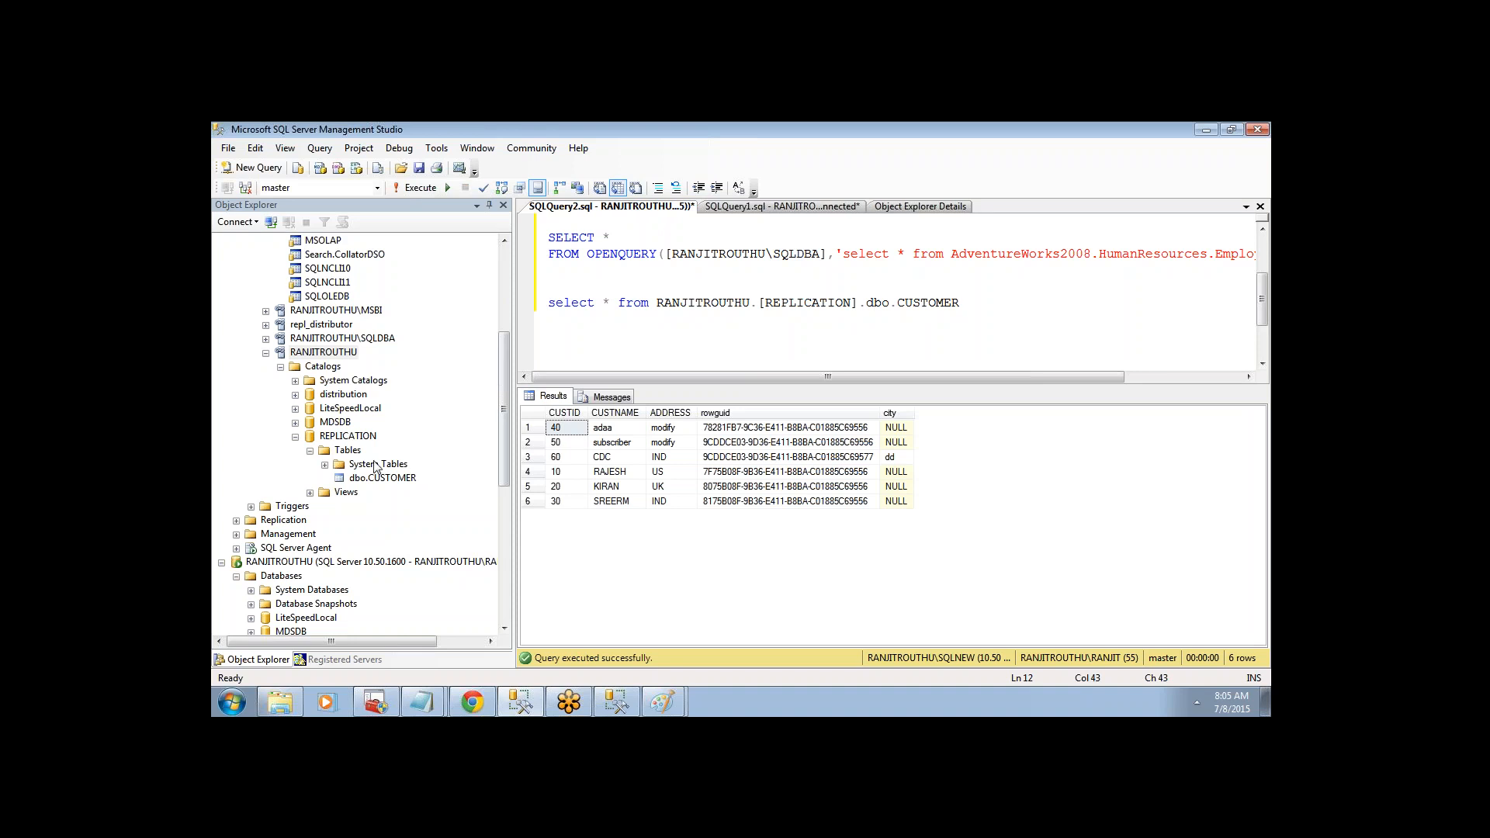
left_click(505, 406)
mouse_move(503, 402)
left_mouse_down()
mouse_move(501, 357)
mouse_move(500, 379)
left_mouse_up()
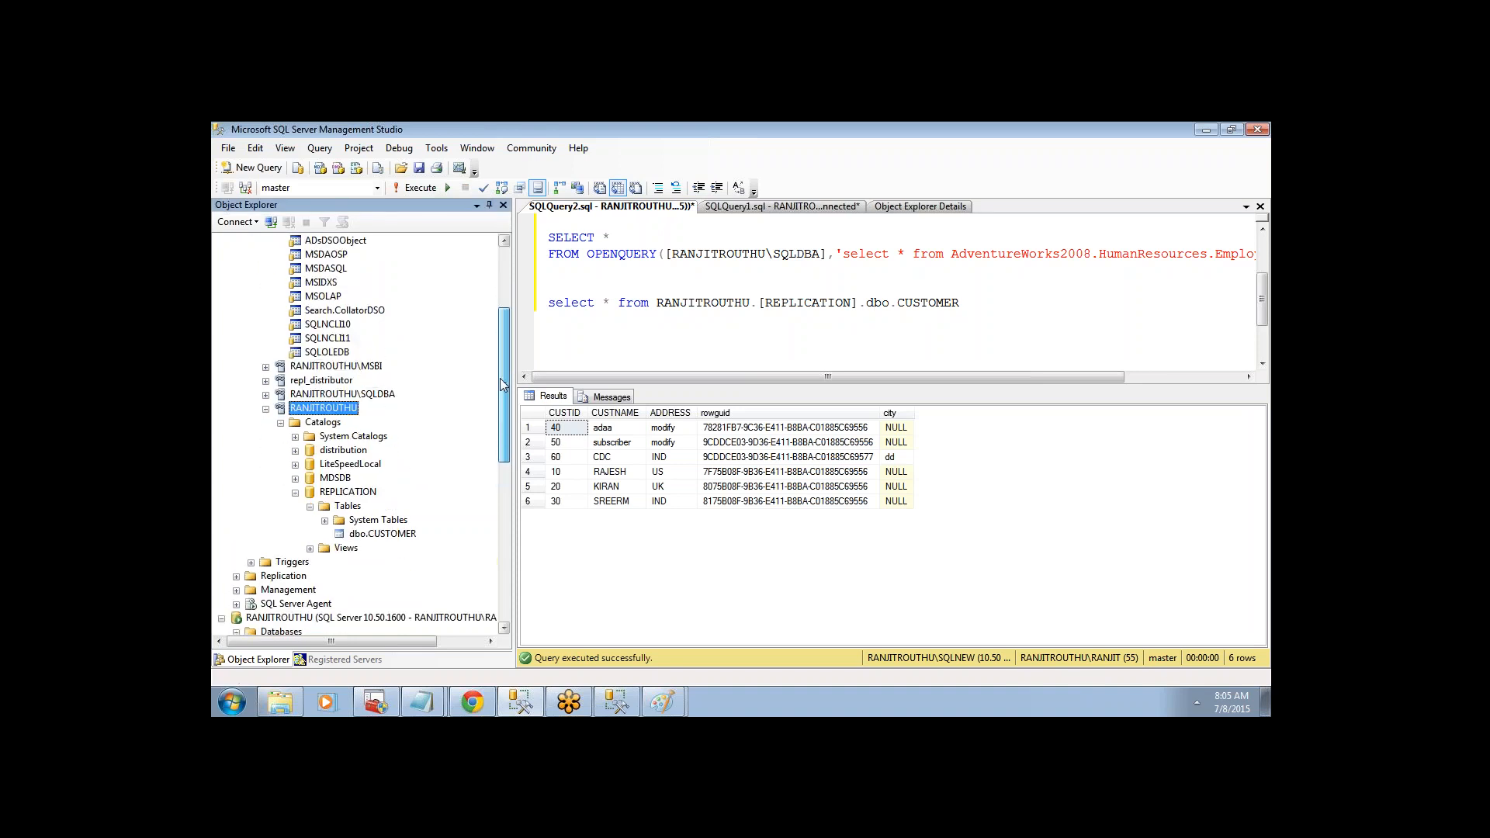
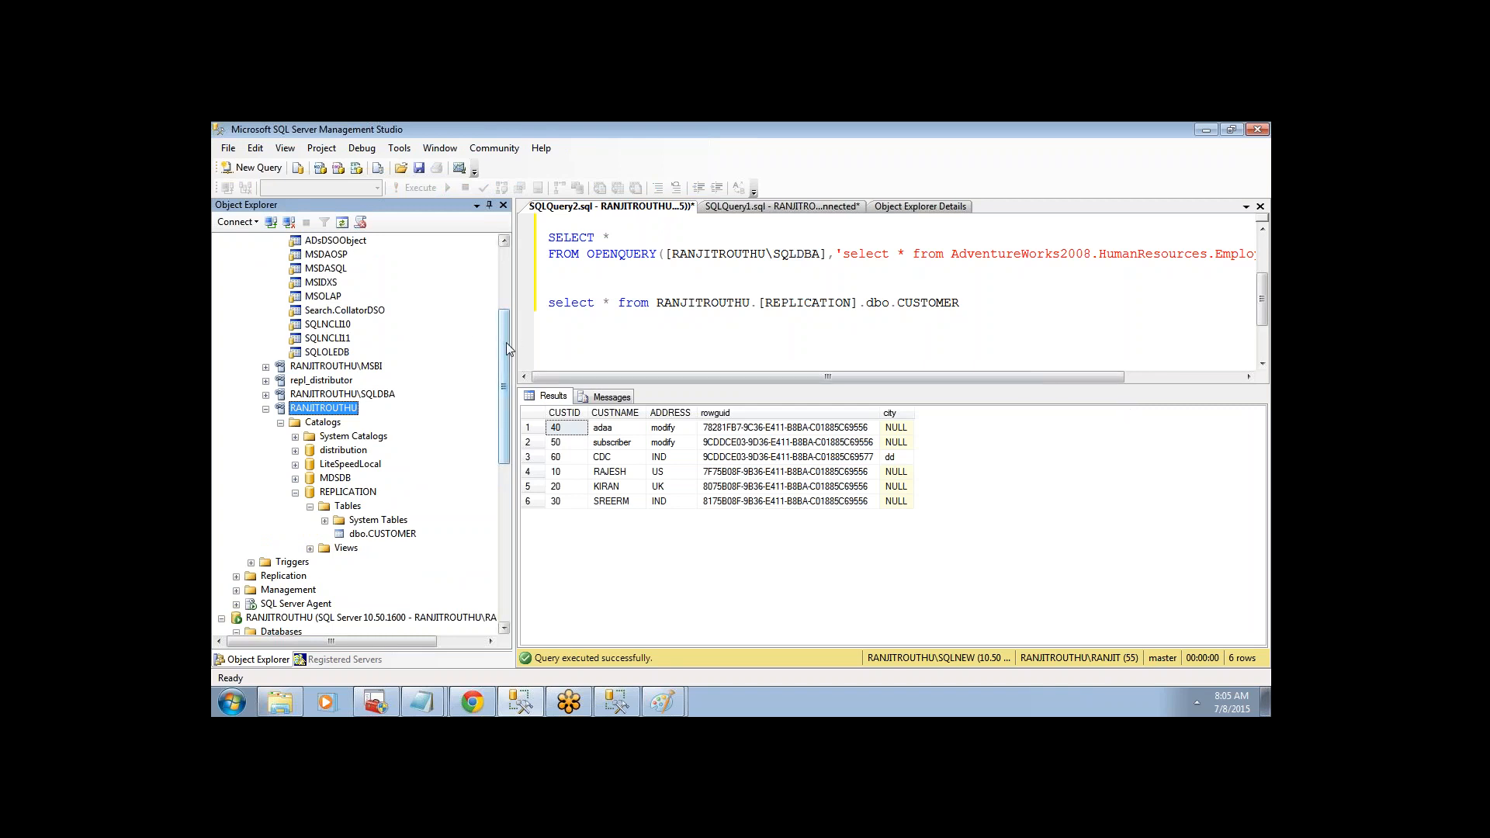
- Run the four-part query against SQLDBA's Employee table, which fails with Msg 7325
left_click_drag(506, 342, 498, 278)
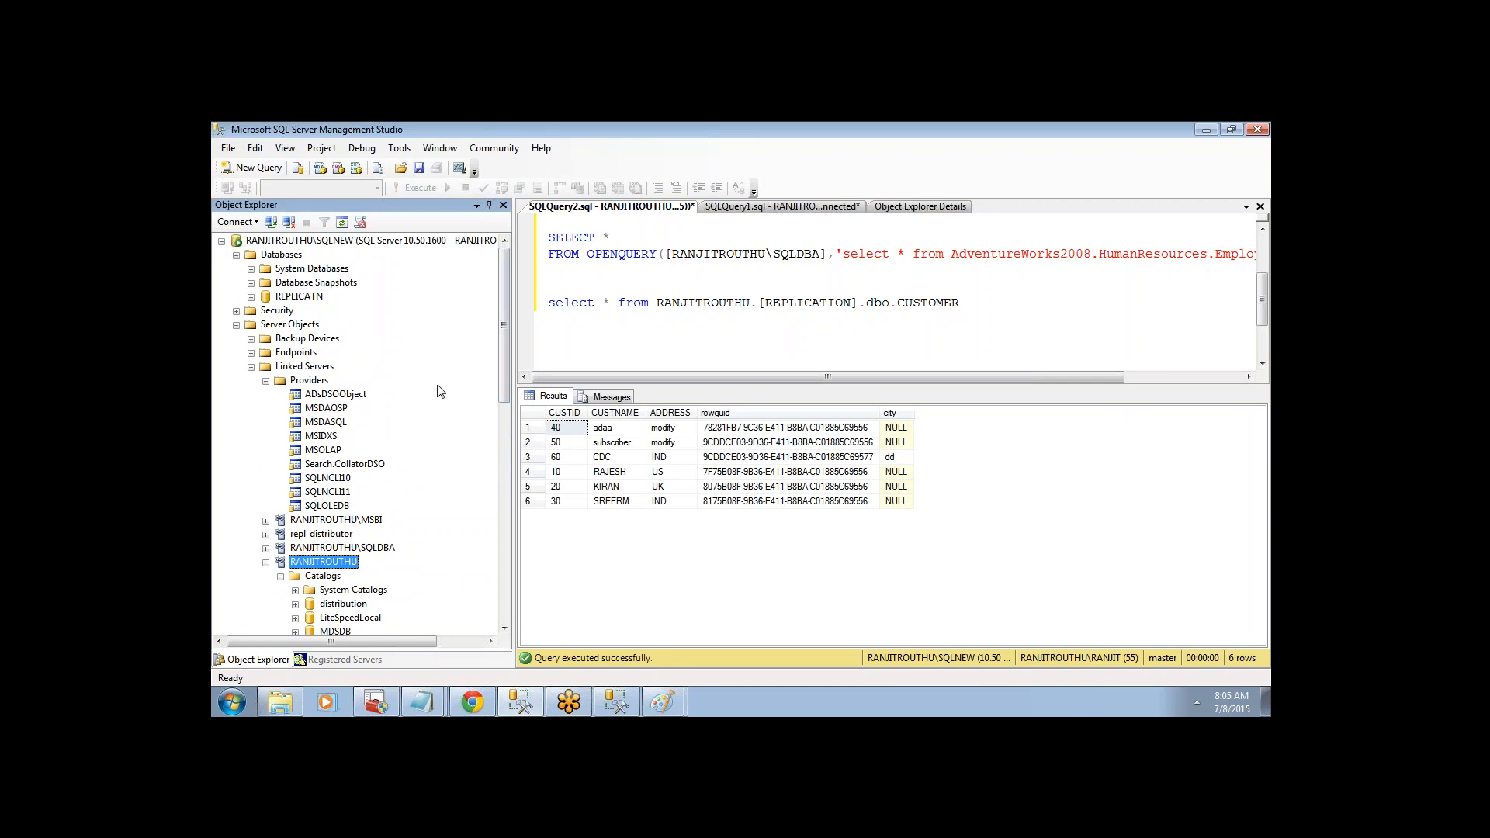
left_click(390, 701)
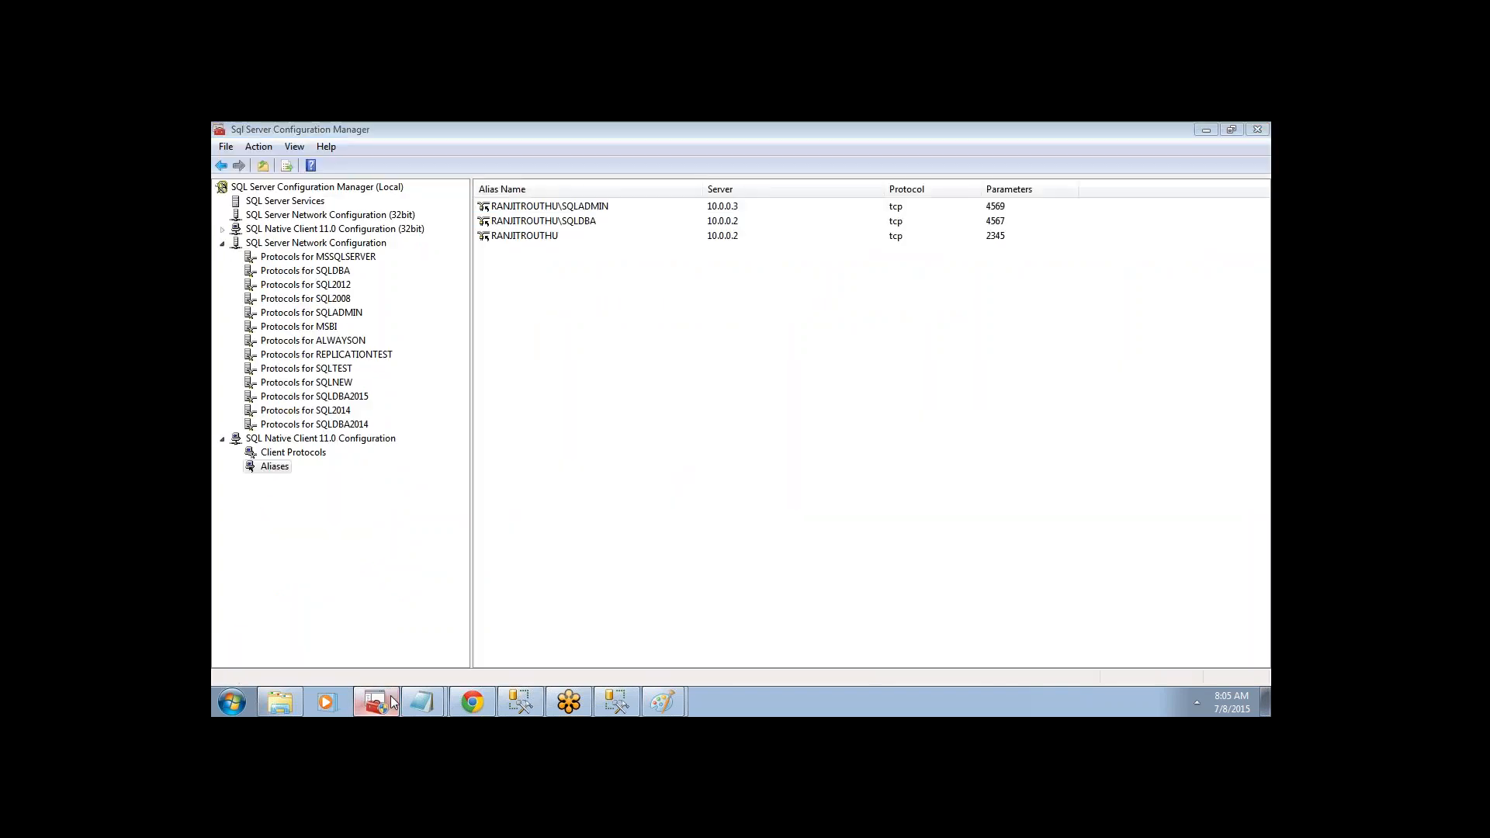
left_click(389, 696)
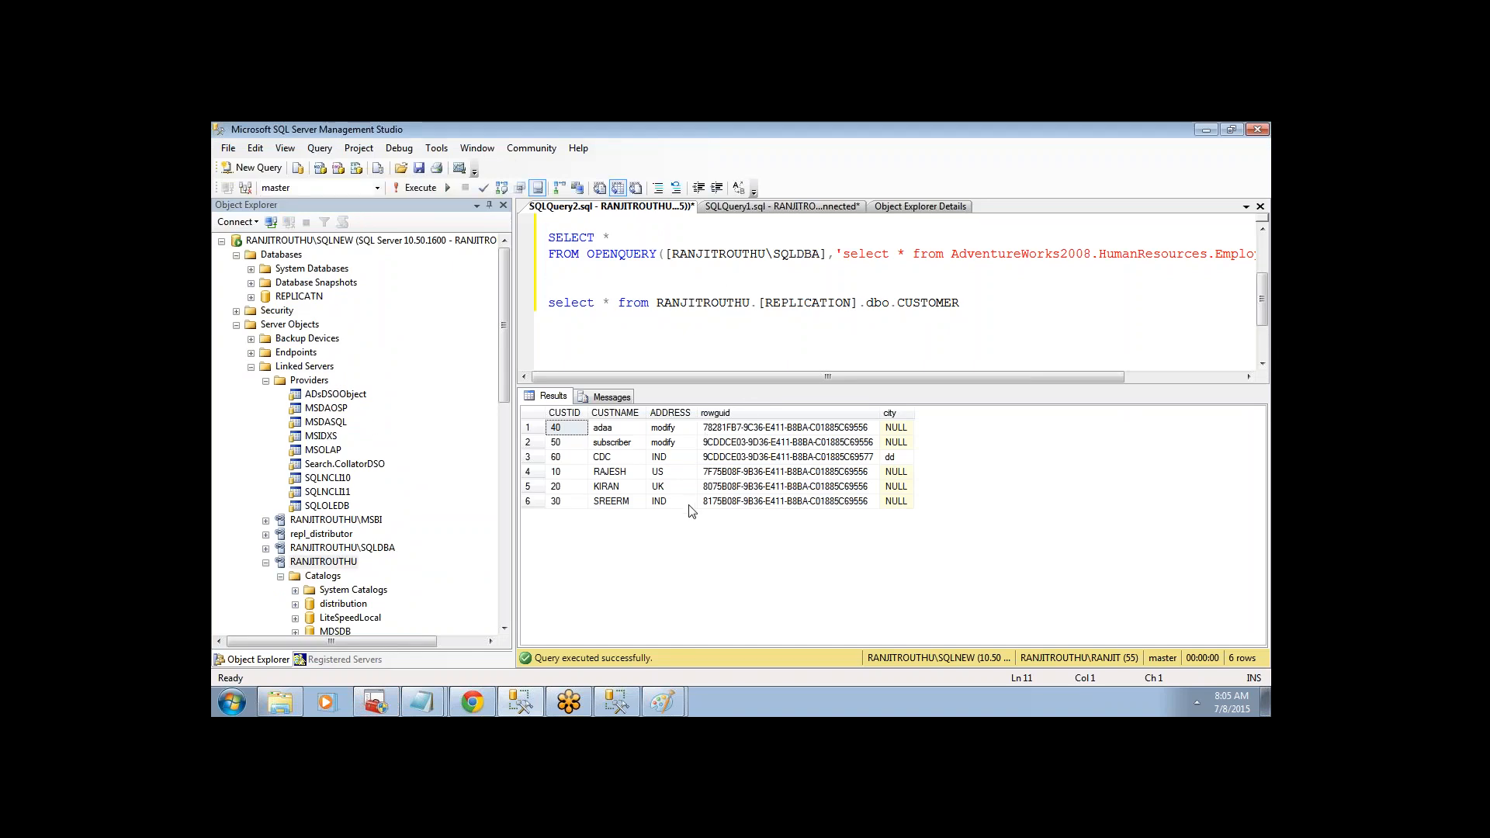
left_click_drag(549, 285, 850, 380)
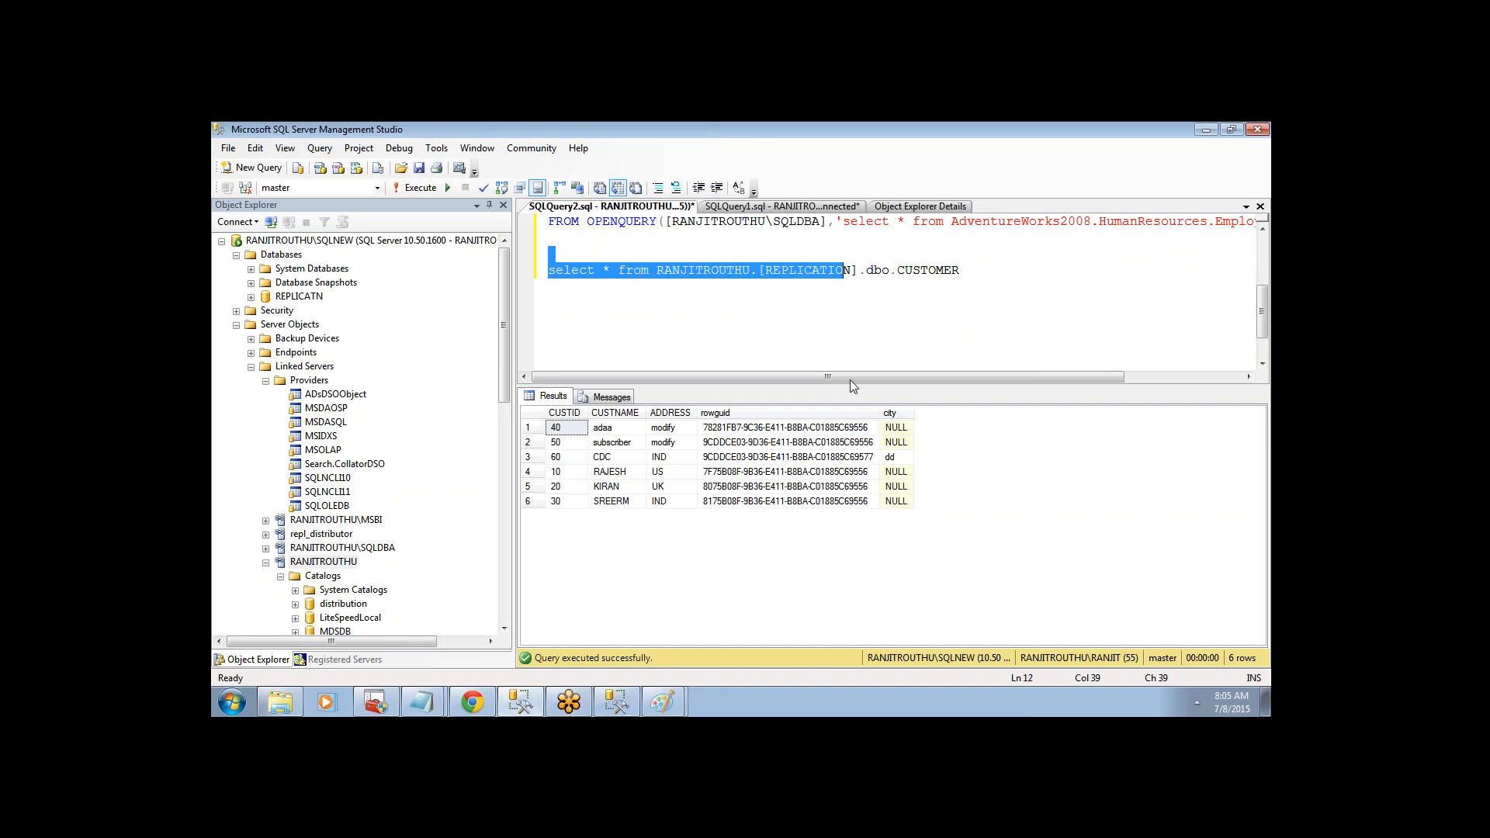
left_click(965, 242)
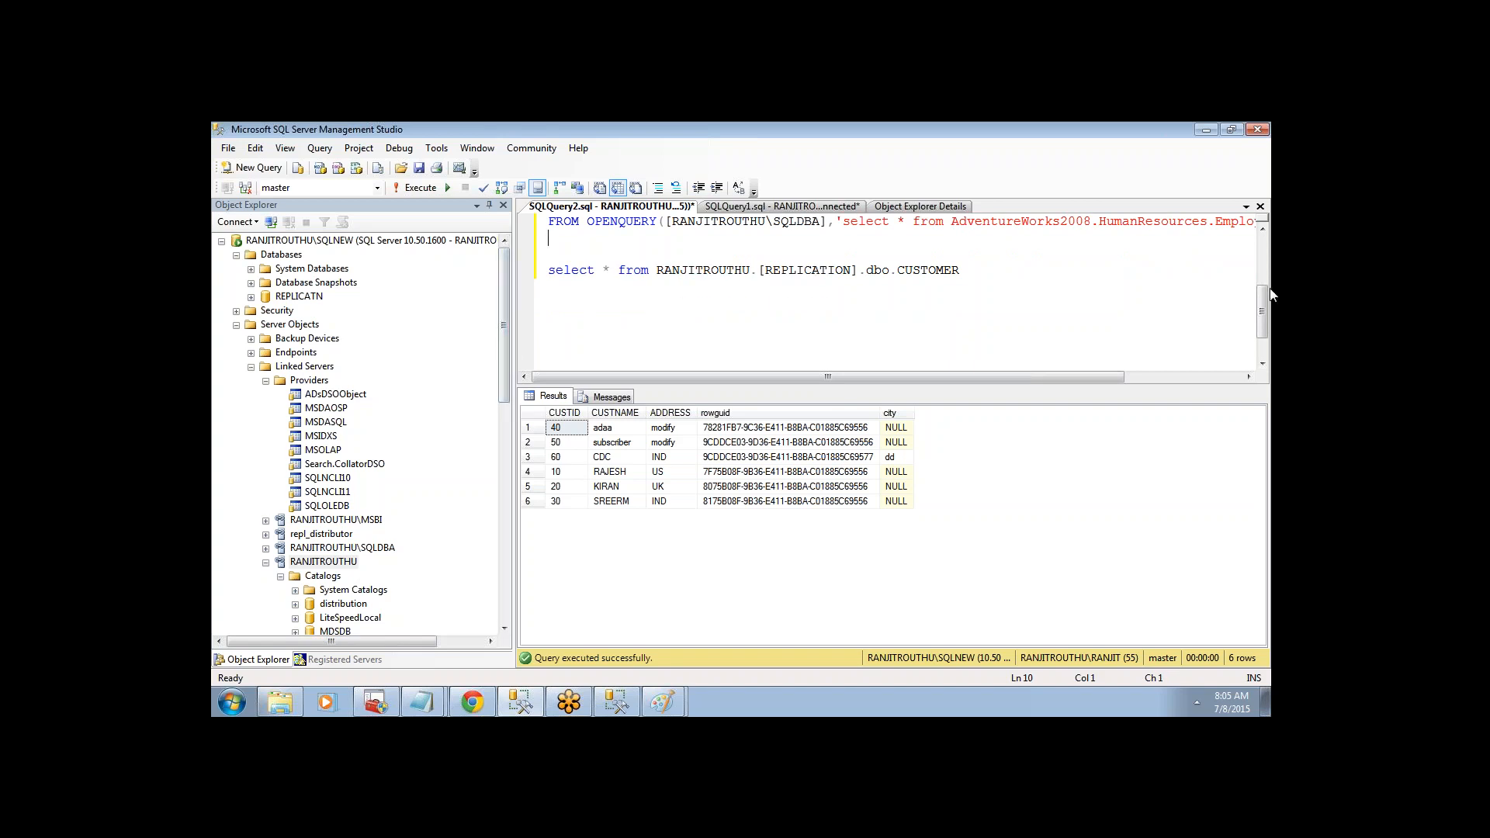
left_click_drag(1265, 308, 1265, 260)
left_click_drag(974, 254, 977, 292)
left_click(416, 187)
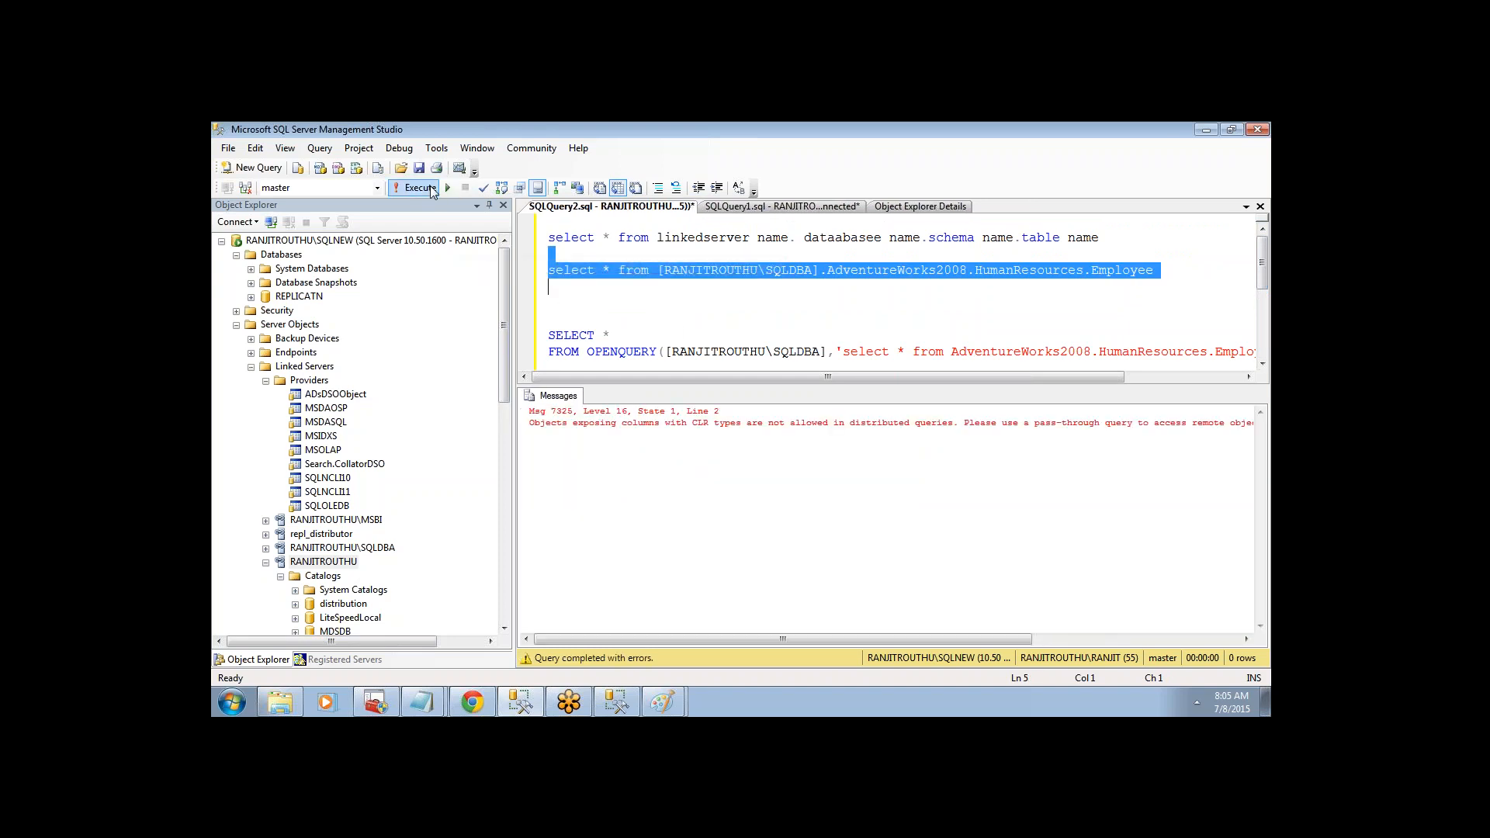
- Run the OPENQUERY statement against SQLDBA and rerun it after reselecting, getting syntax errors
left_click_drag(602, 325, 548, 254)
left_click(417, 187)
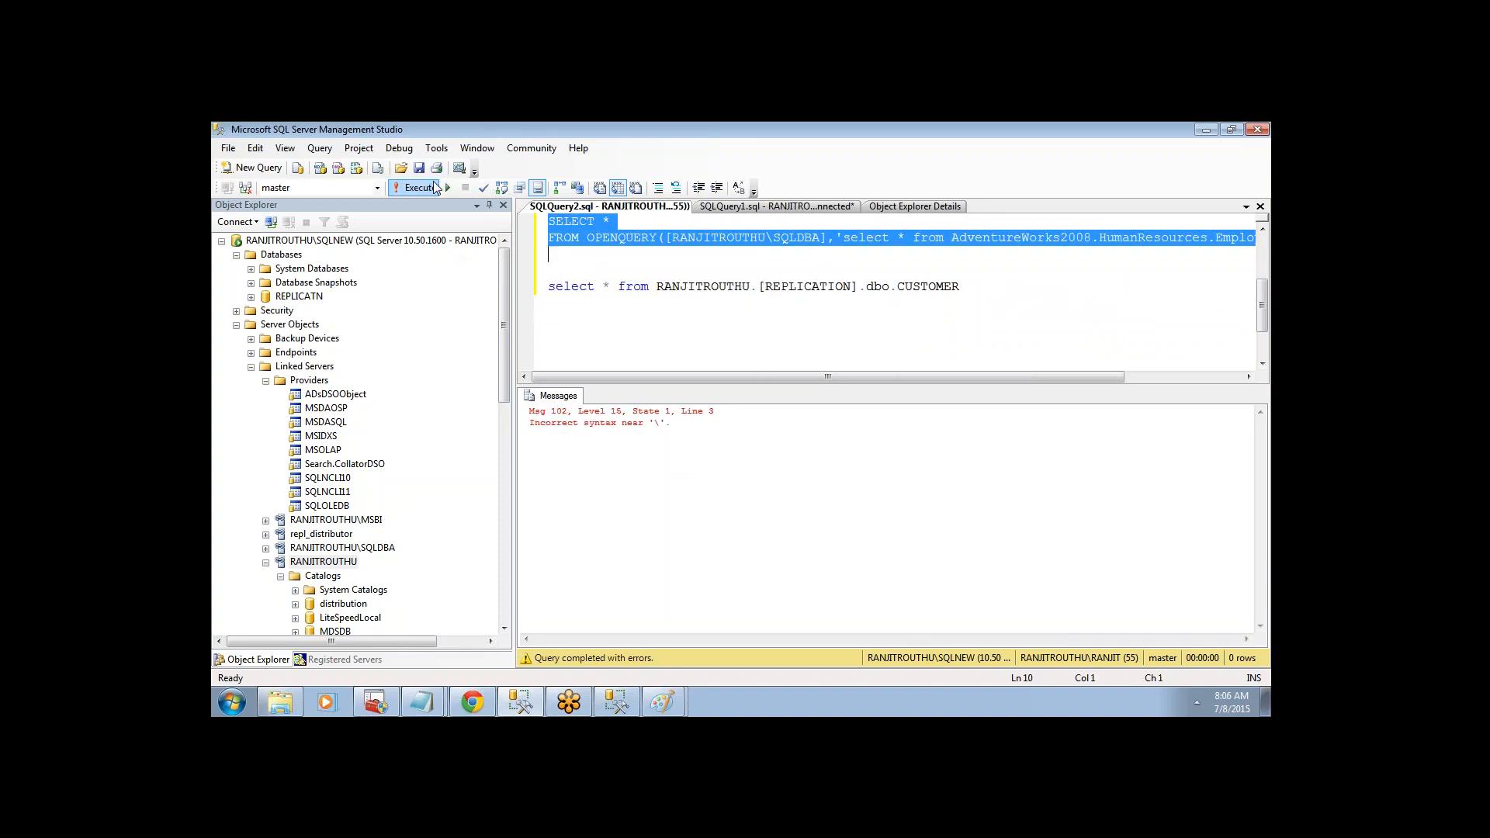
left_click(722, 275)
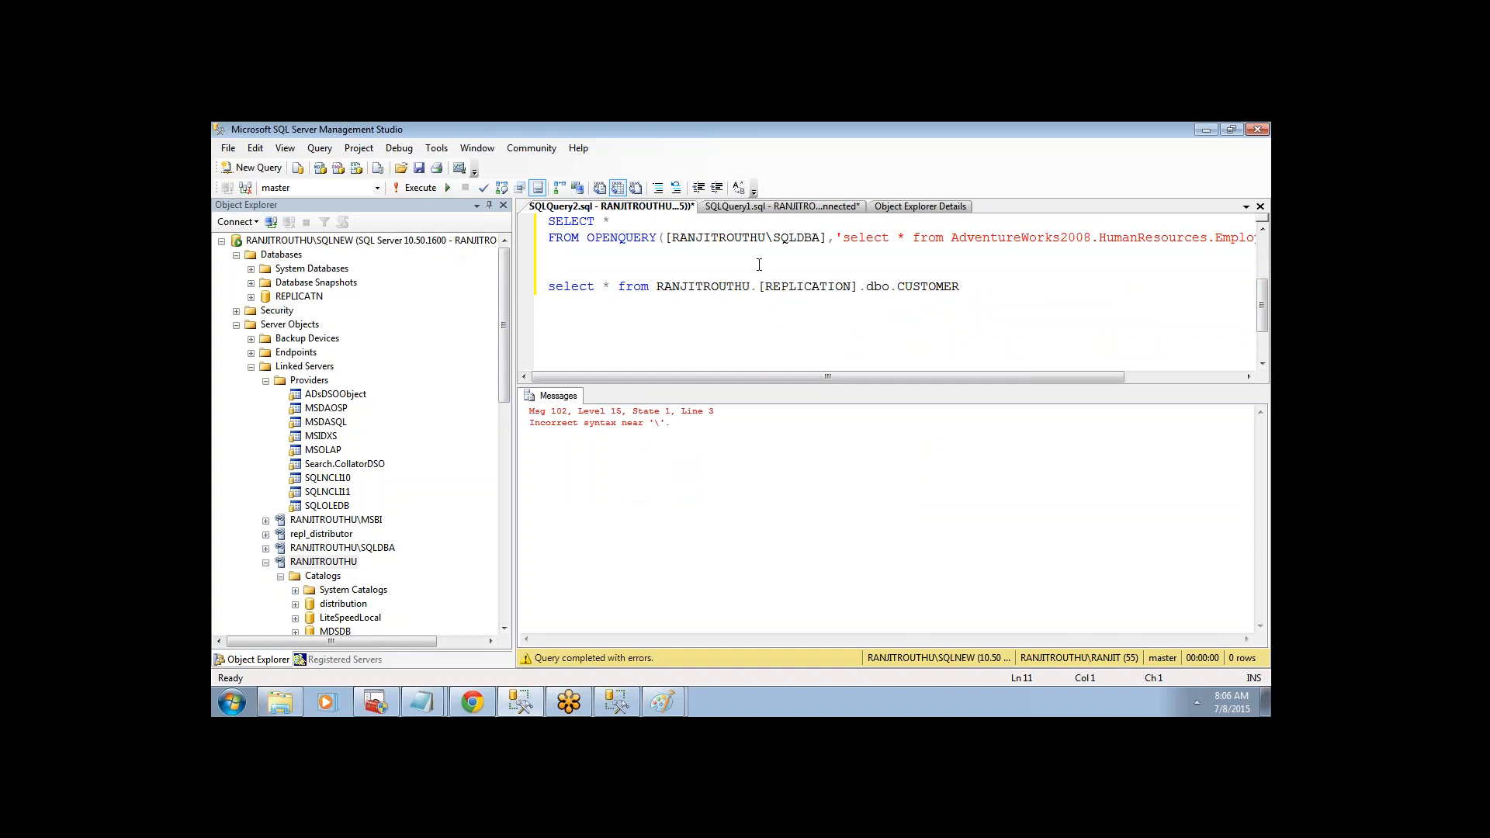
left_click_drag(617, 254, 513, 220)
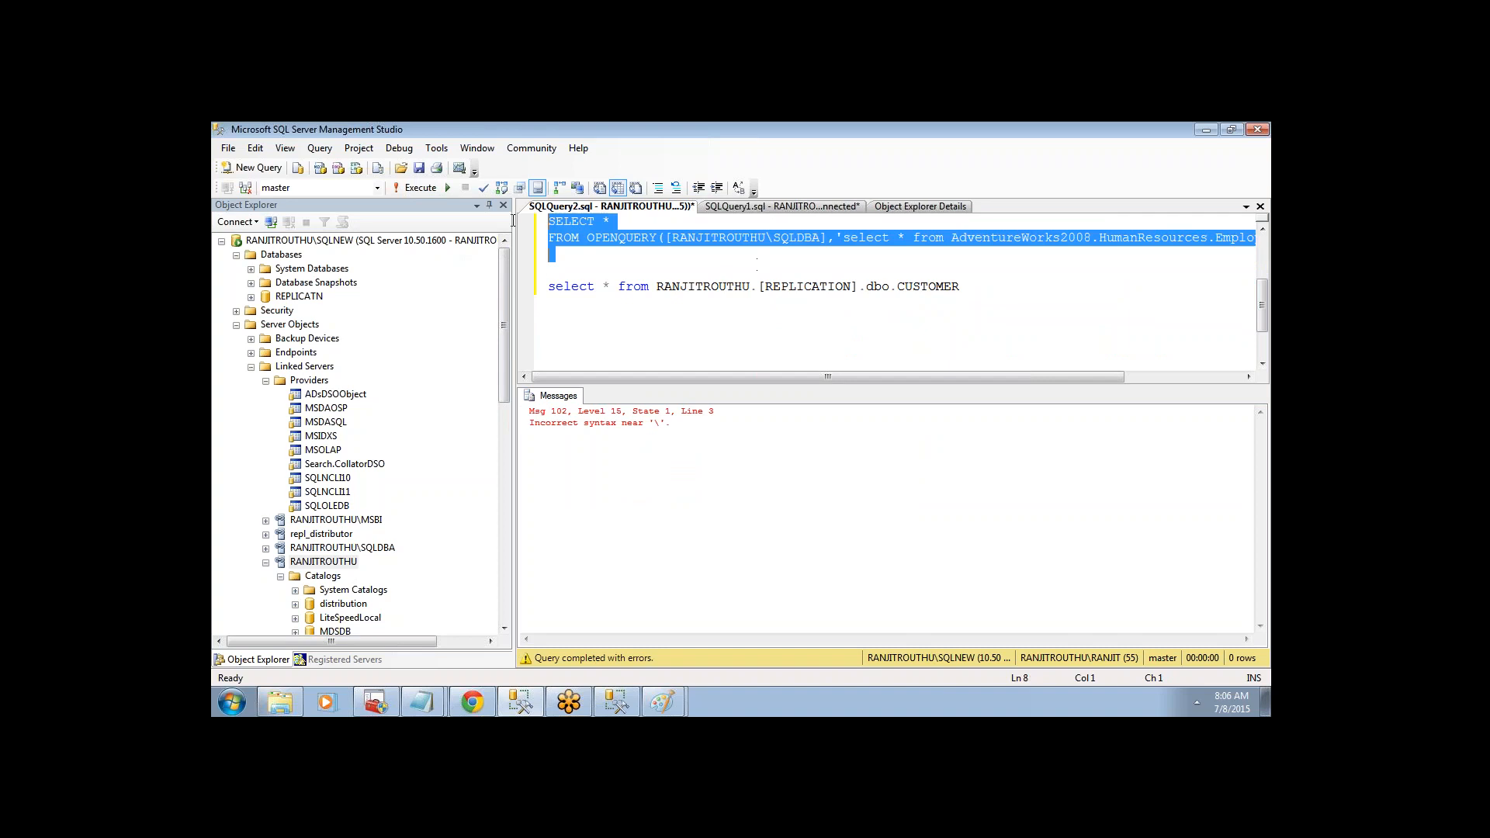
left_click(398, 187)
left_click_drag(668, 377, 854, 380)
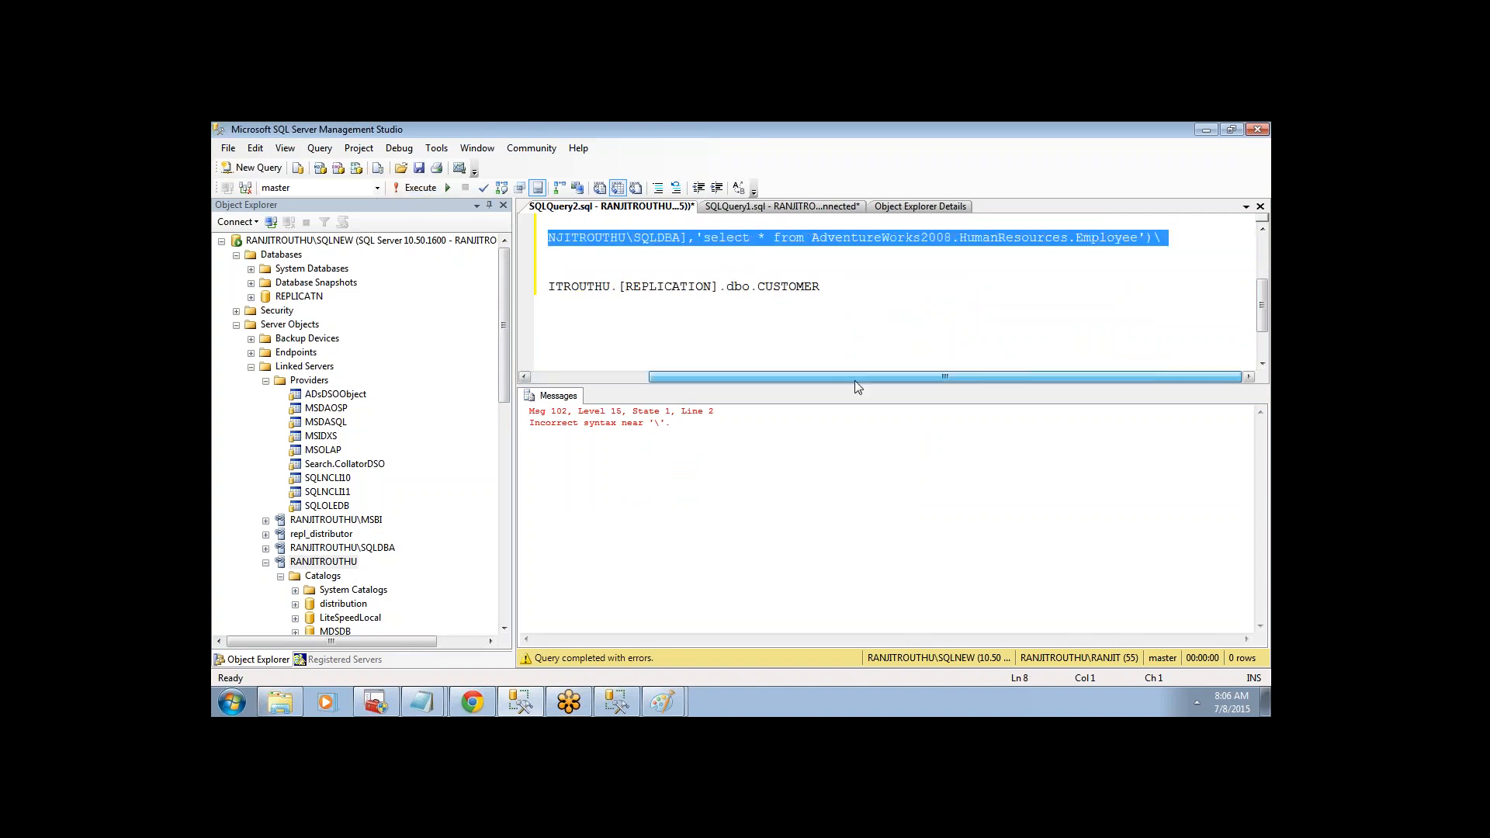
- Select the full OPENQUERY statement and run it again; it fails with a severe error
left_click(1161, 237)
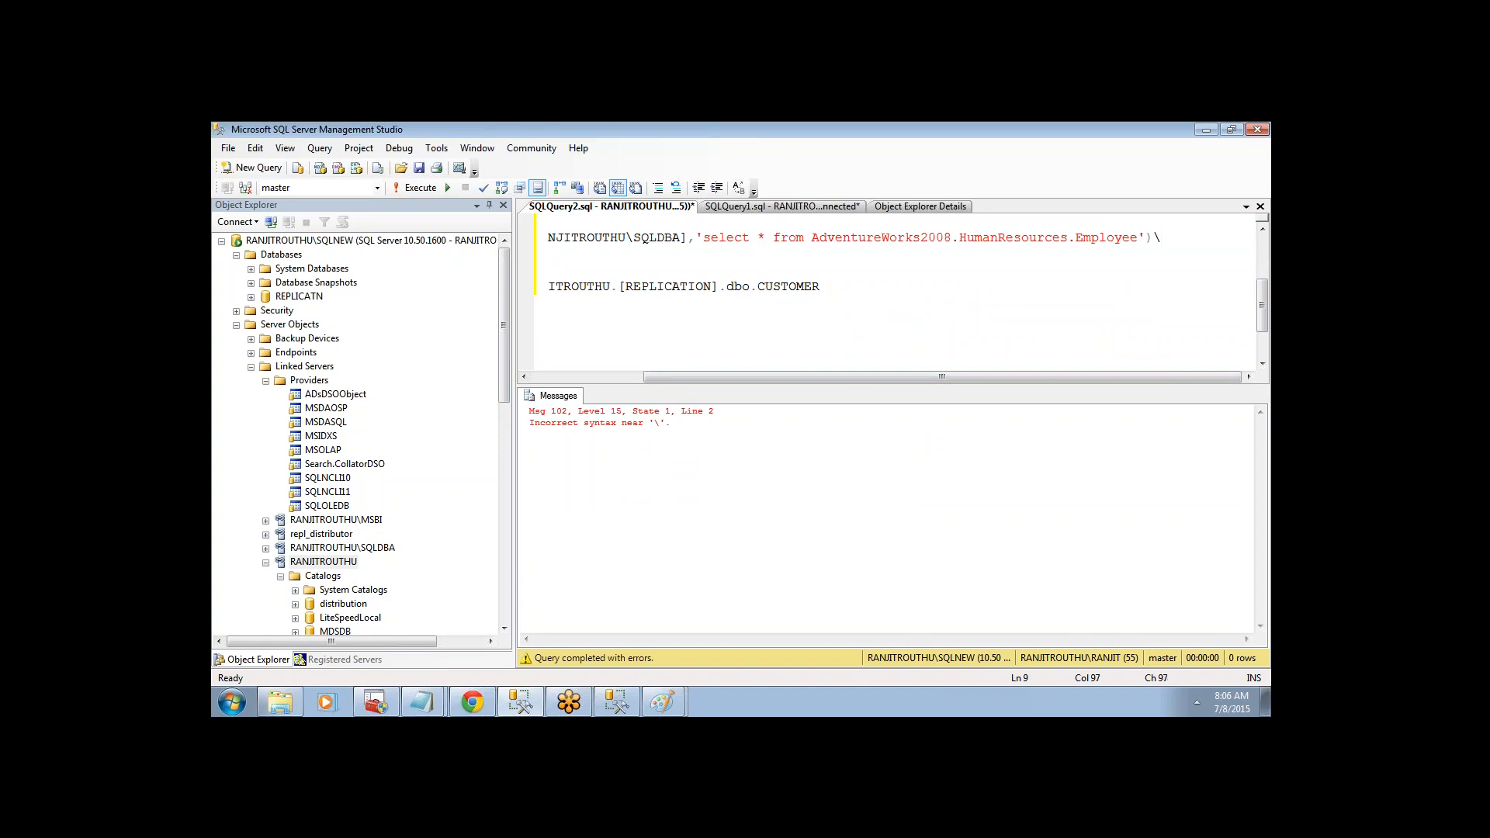
left_click_drag(1154, 237, 548, 221)
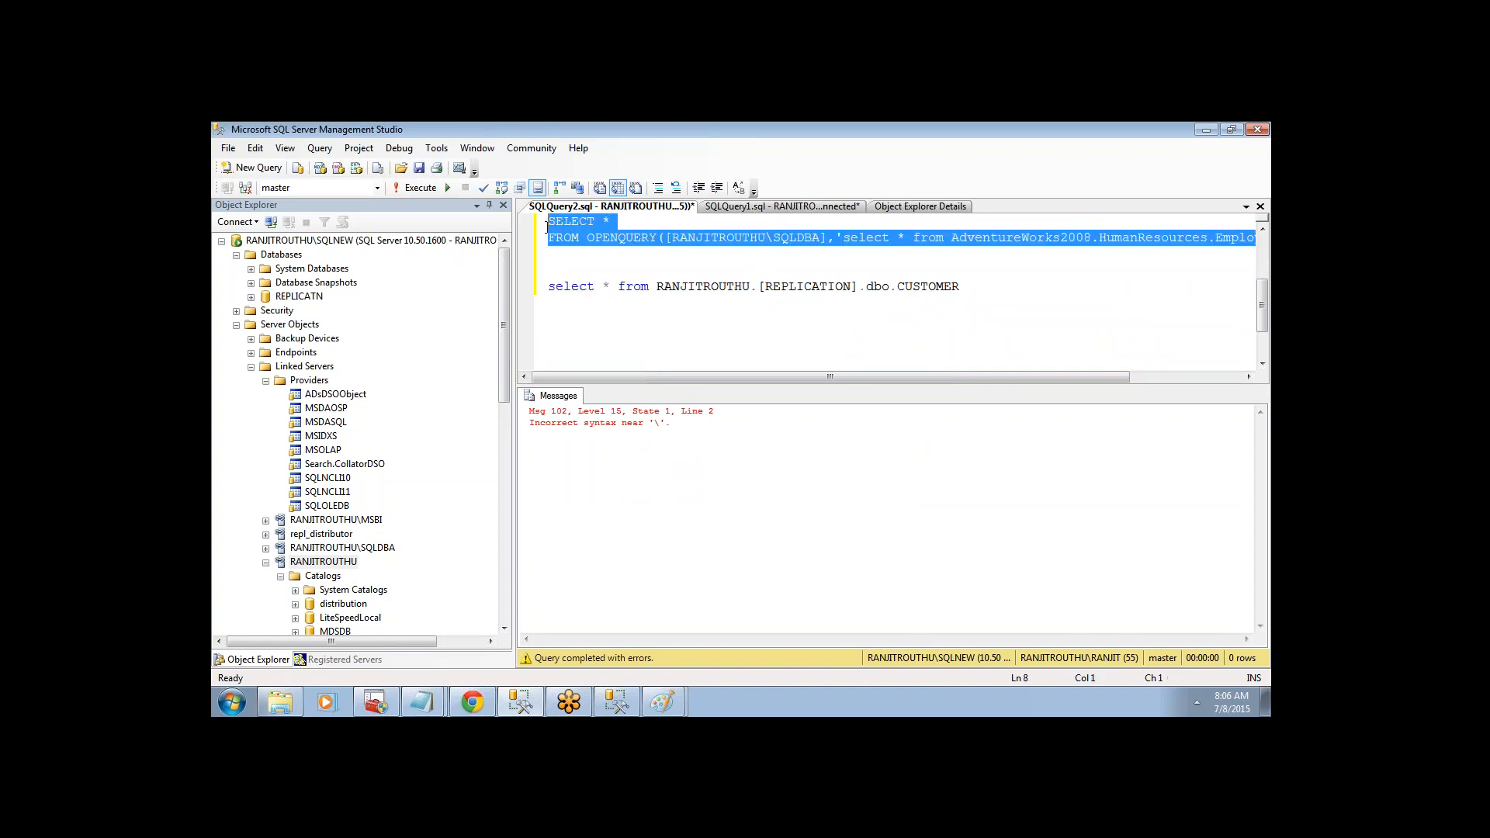
left_click(411, 189)
scroll(617, 343, "up", 2)
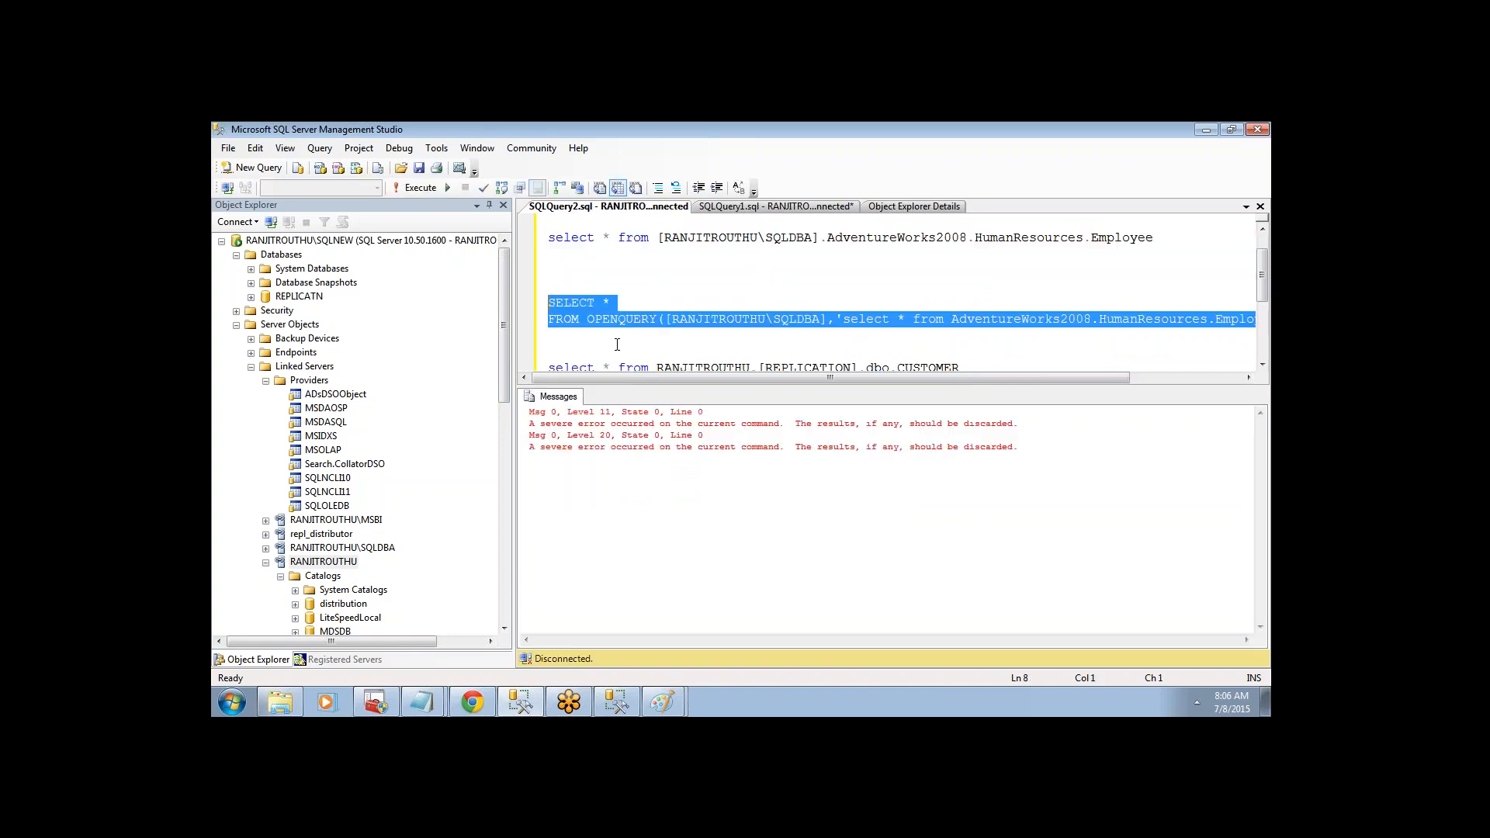
left_click(688, 290)
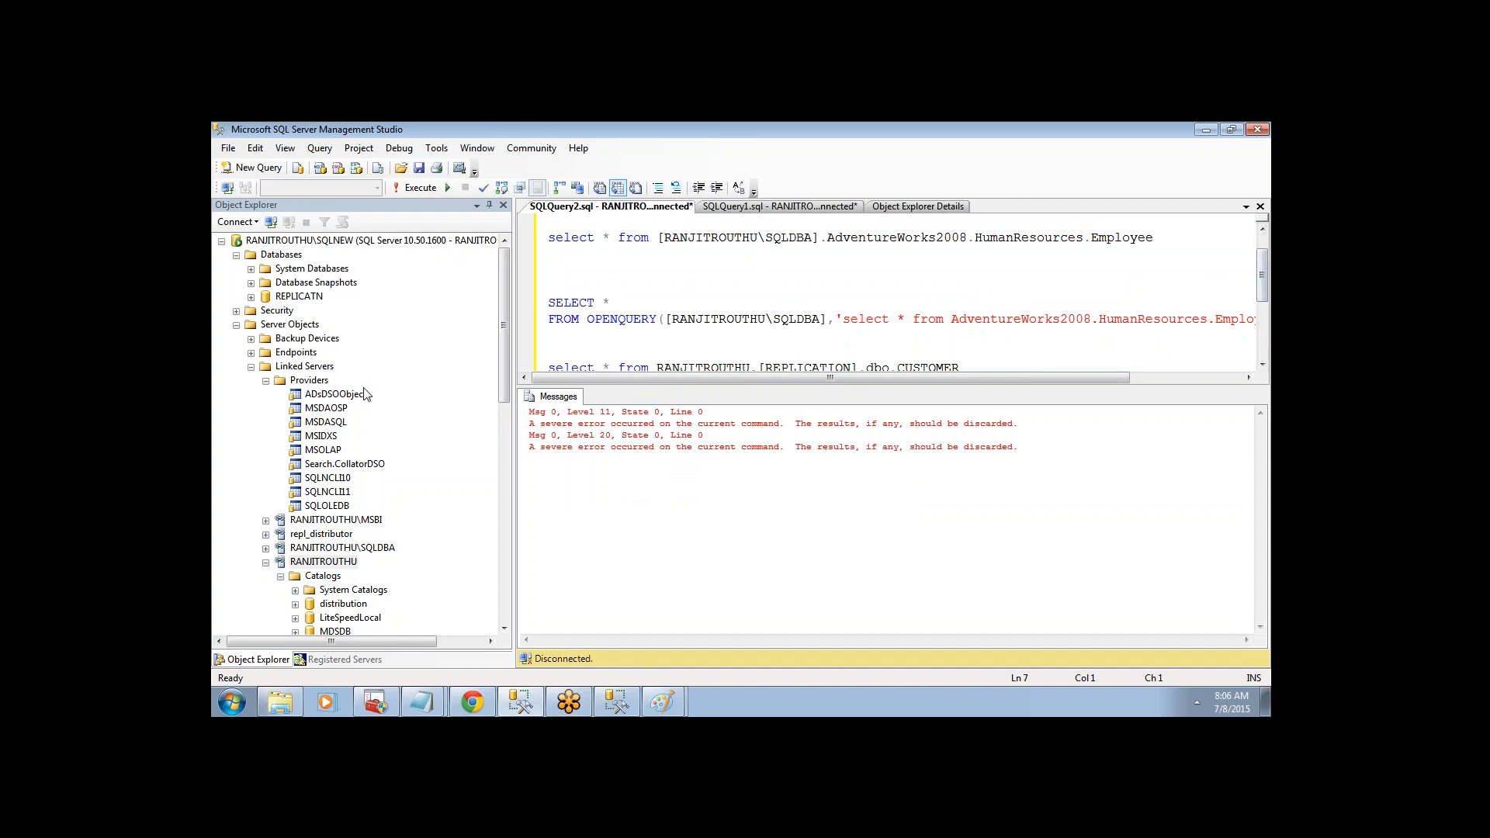
left_click(345, 512)
left_click(471, 703)
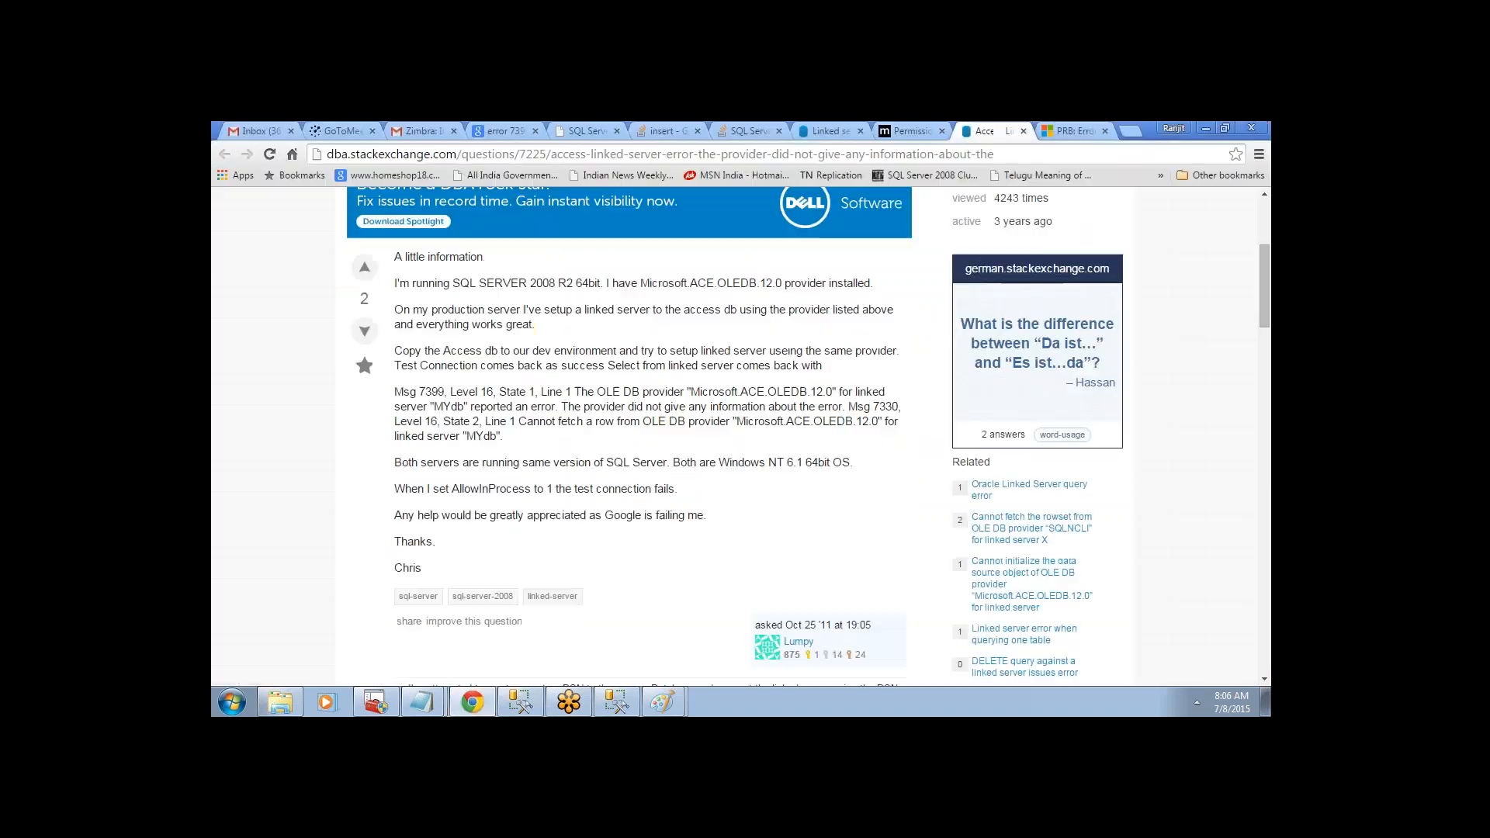
- Open Microsoft KB 814398 on Error 7399 and scroll to its Cause and Workaround sections
left_click_drag(1263, 313, 1084, 122)
left_click(1083, 123)
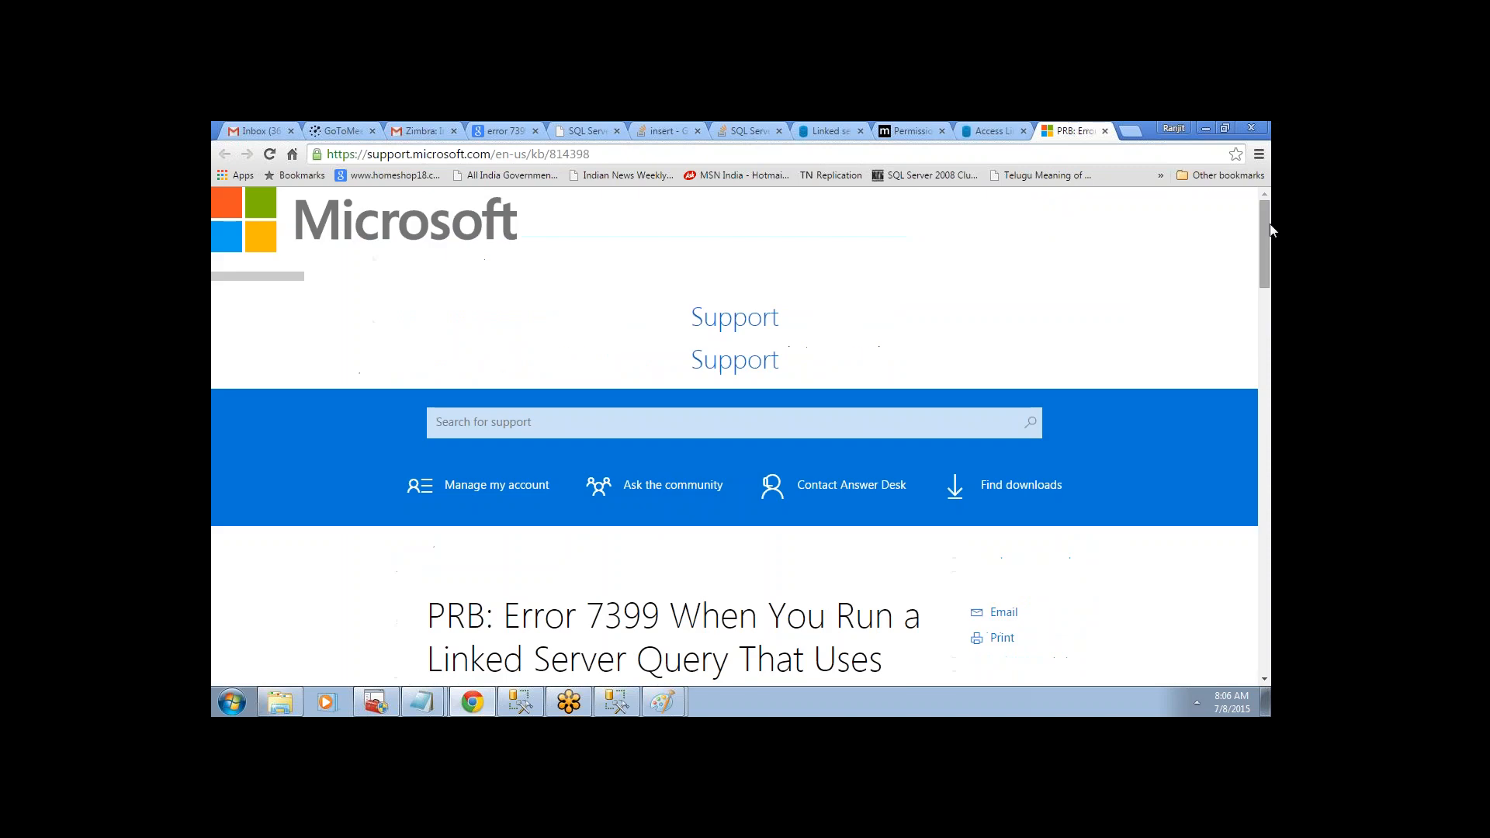
left_click_drag(1269, 260, 1270, 411)
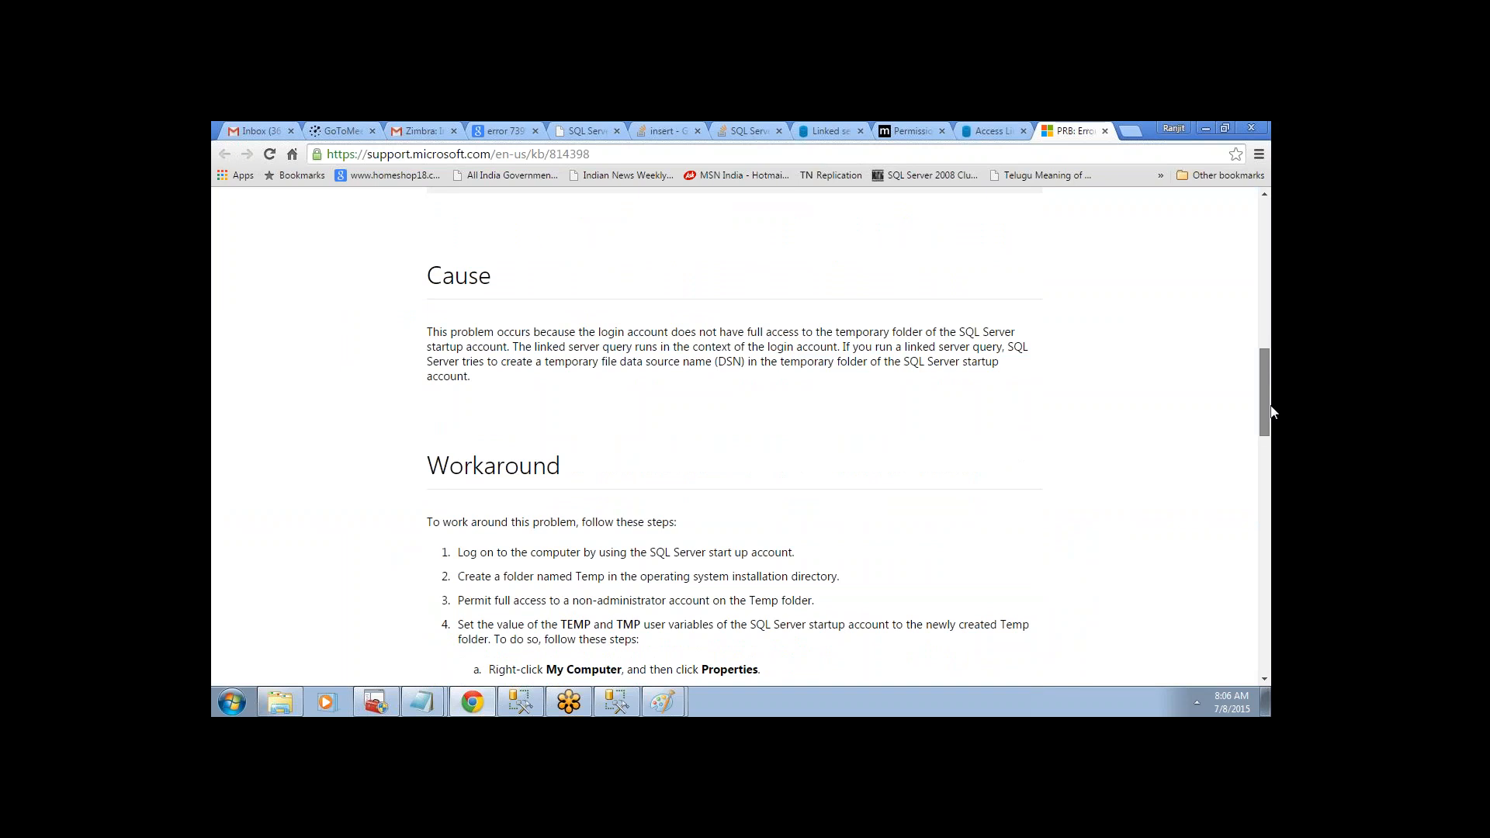
left_click_drag(1270, 411, 1270, 415)
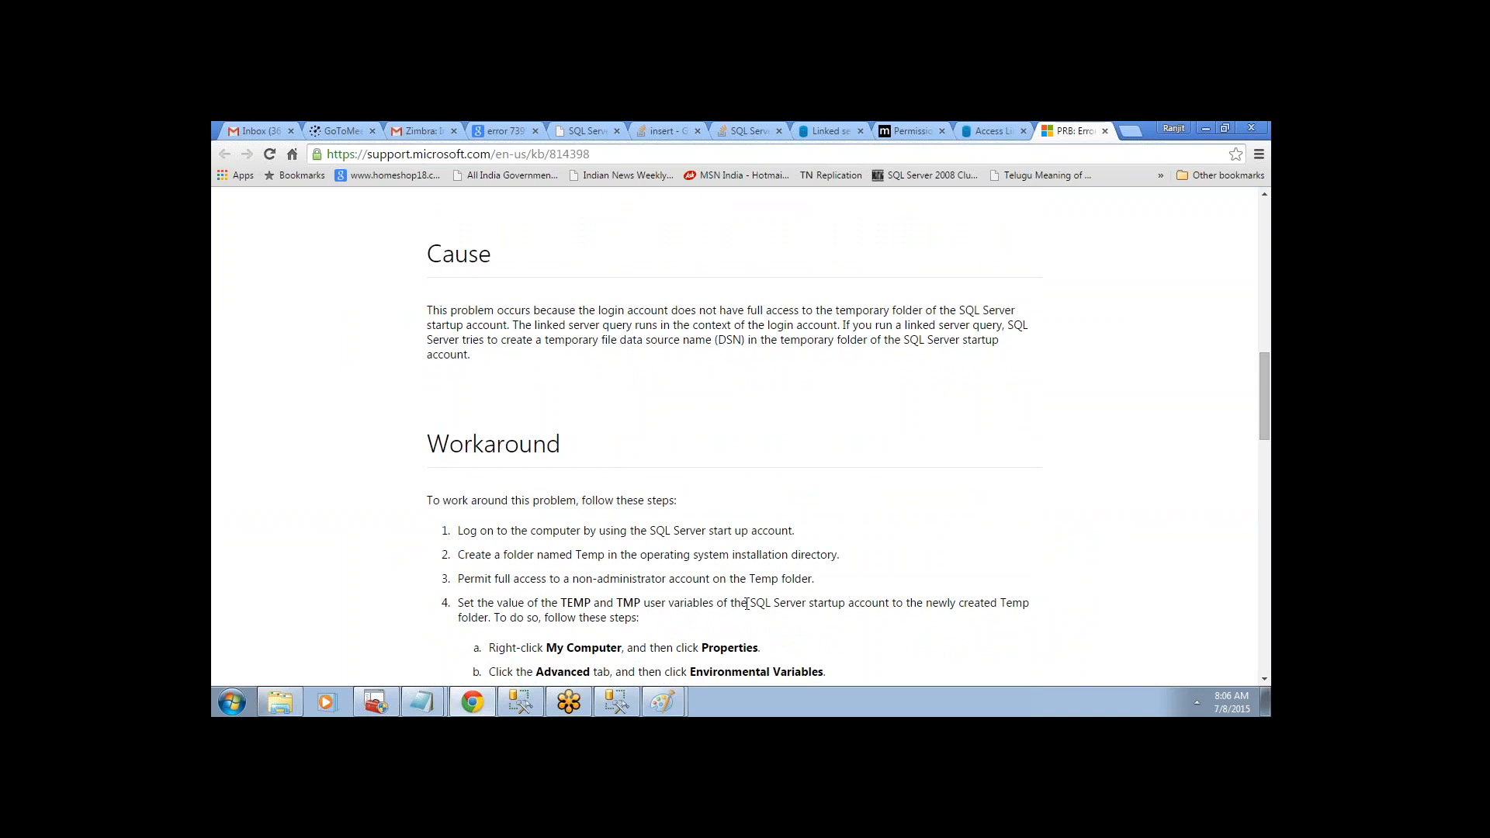
mouse_move(596, 712)
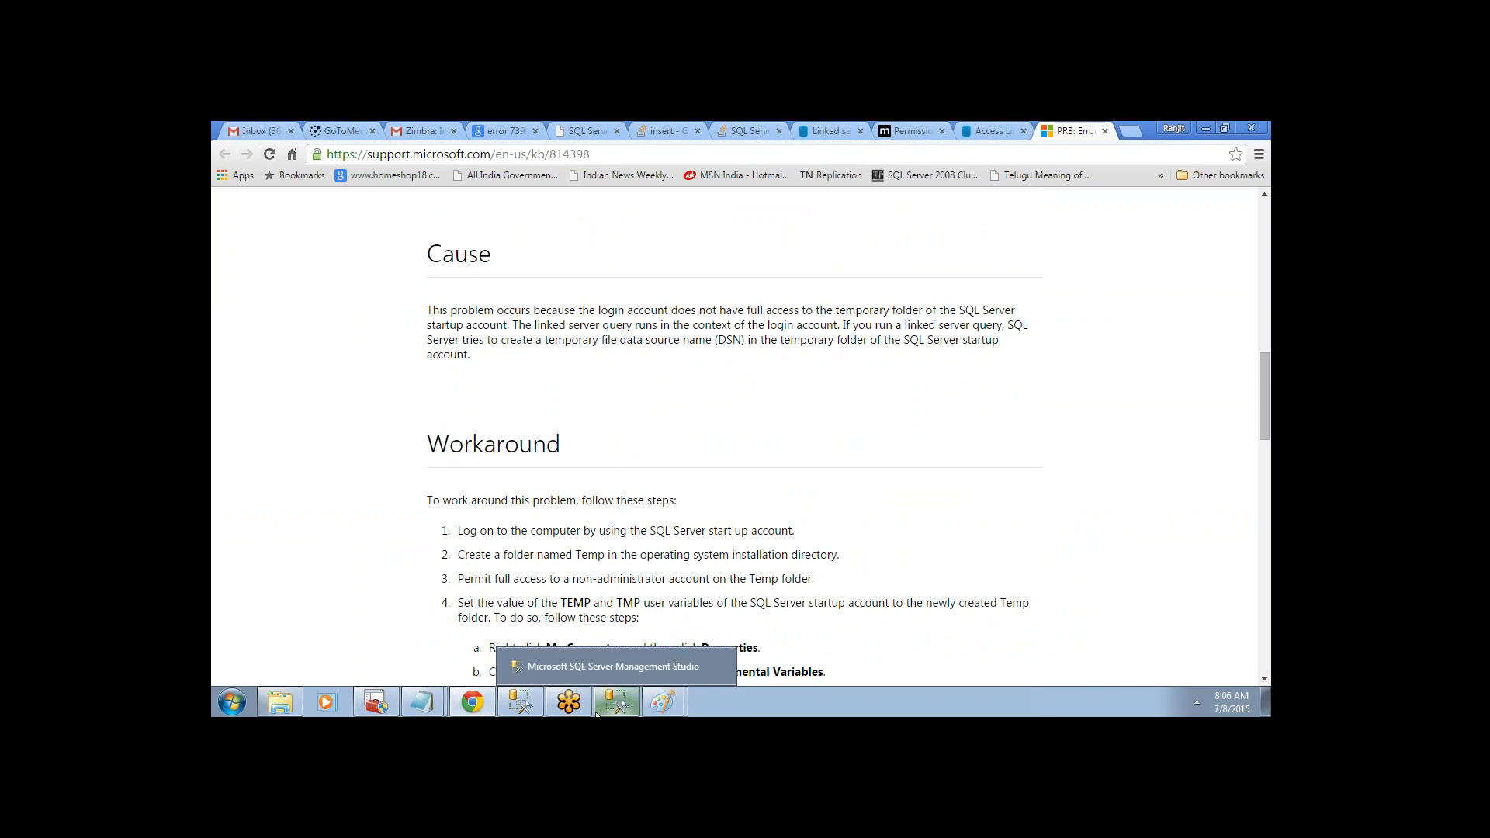
left_click(376, 702)
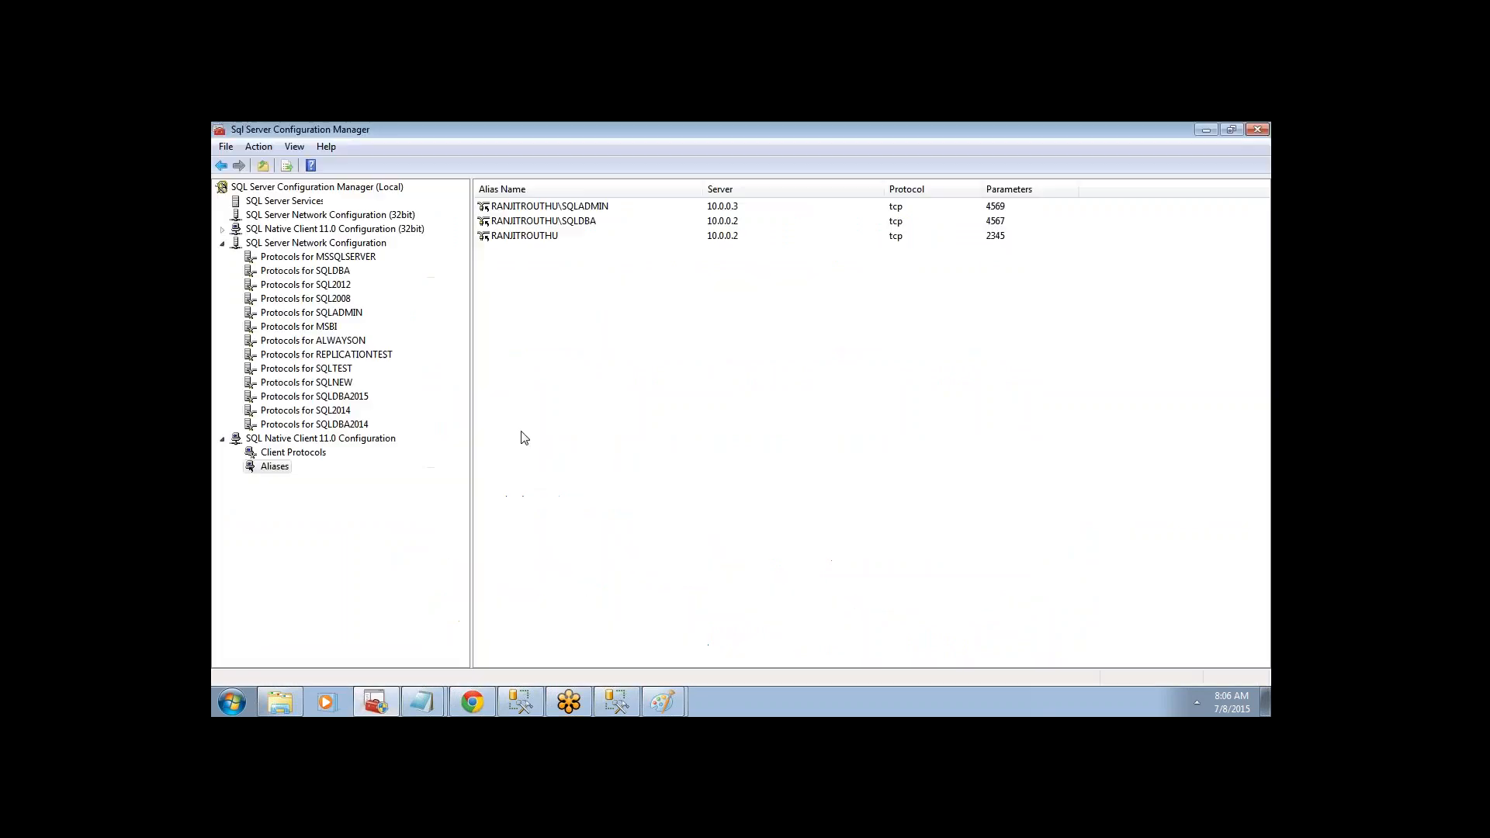
- Check the REPLICATIONTEST, SQLNEW, ALWAYSON, SQLDBA and SQLTEST service states
left_click(285, 202)
left_click(557, 341)
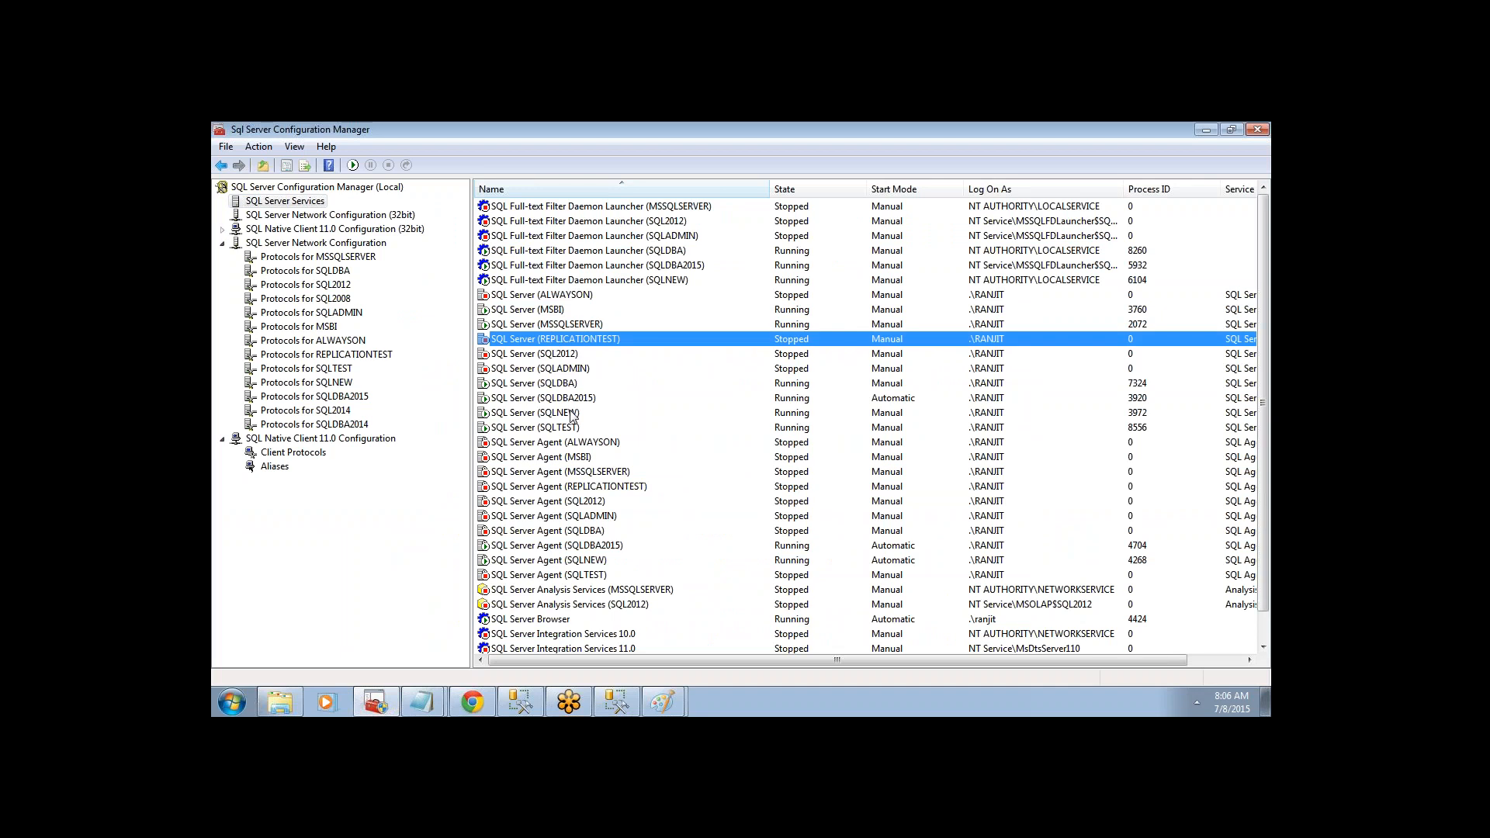
left_click(573, 415)
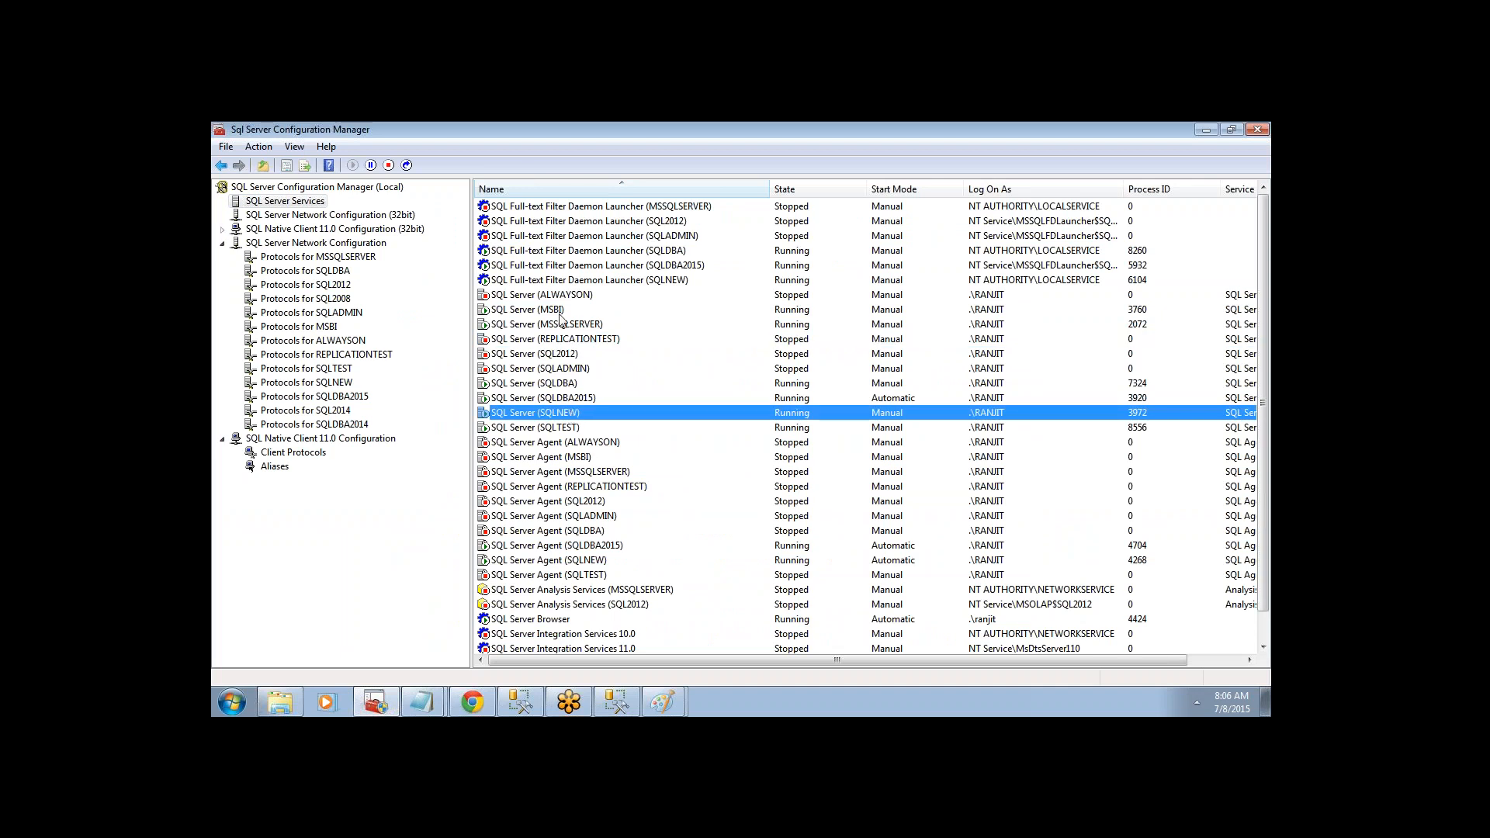
left_click(560, 297)
left_click(588, 383)
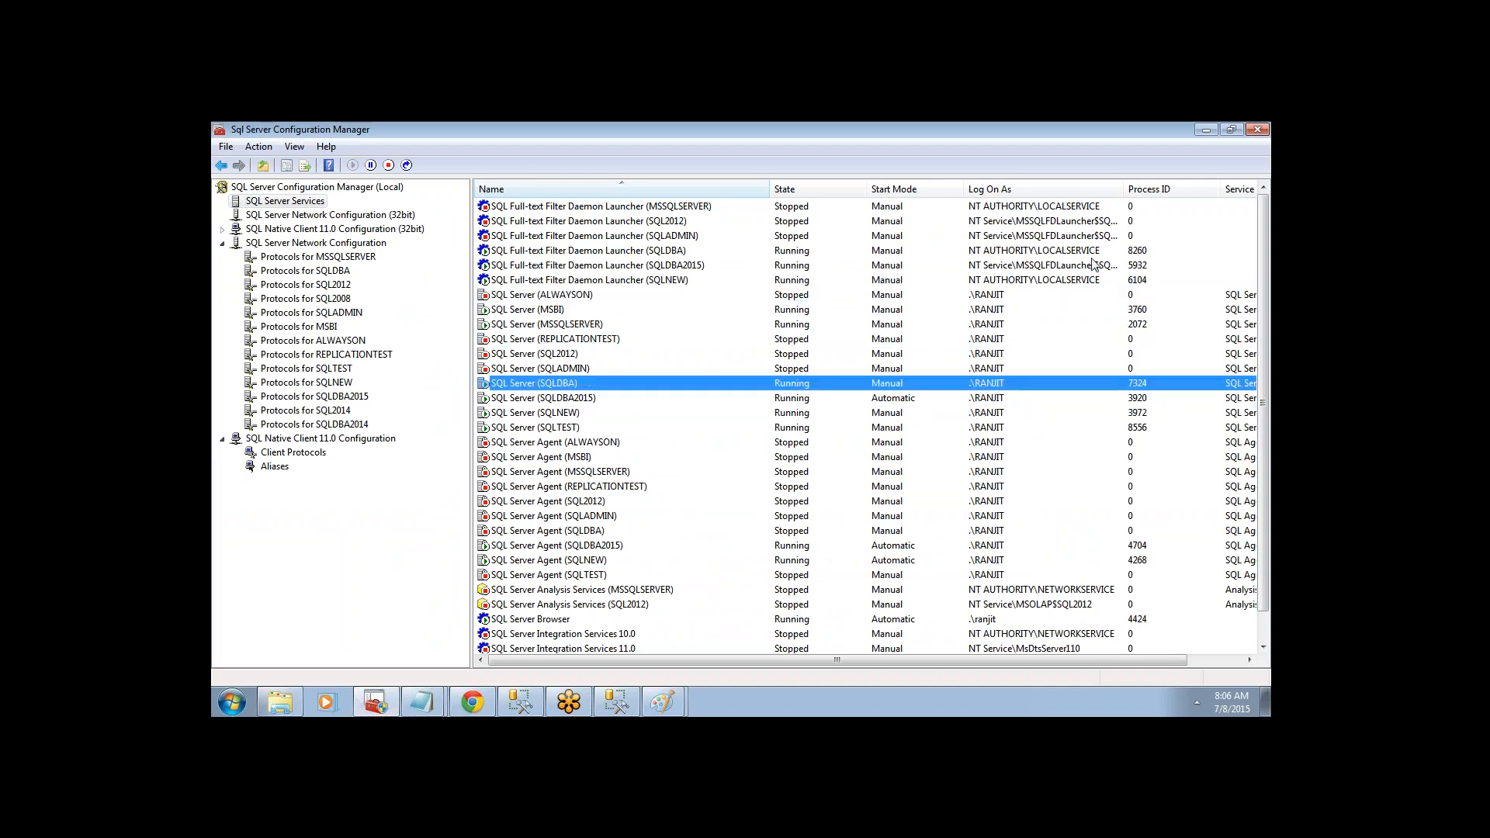
scroll(1260, 337, "down", 1)
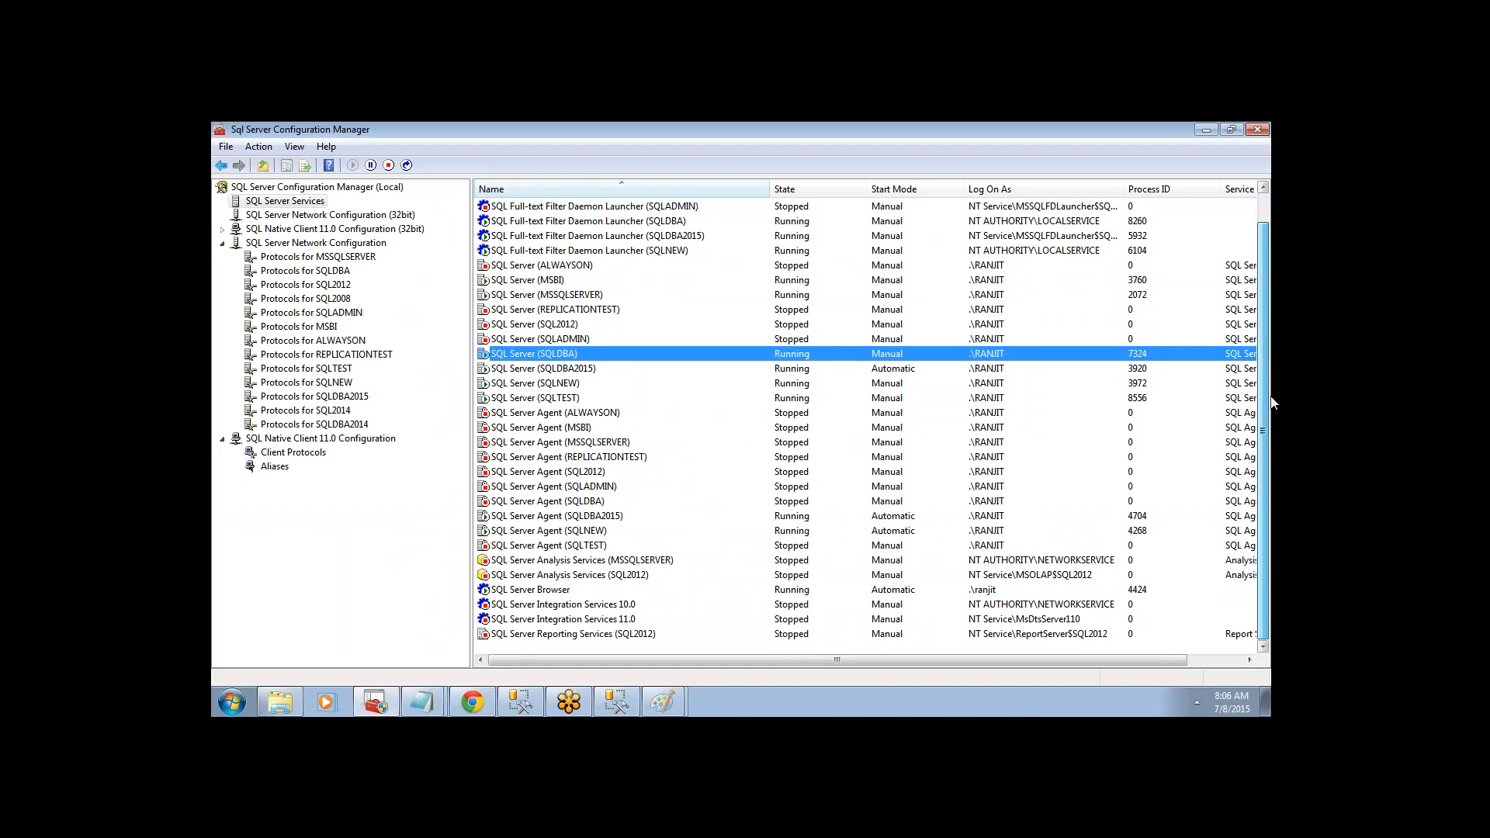
left_click(656, 545)
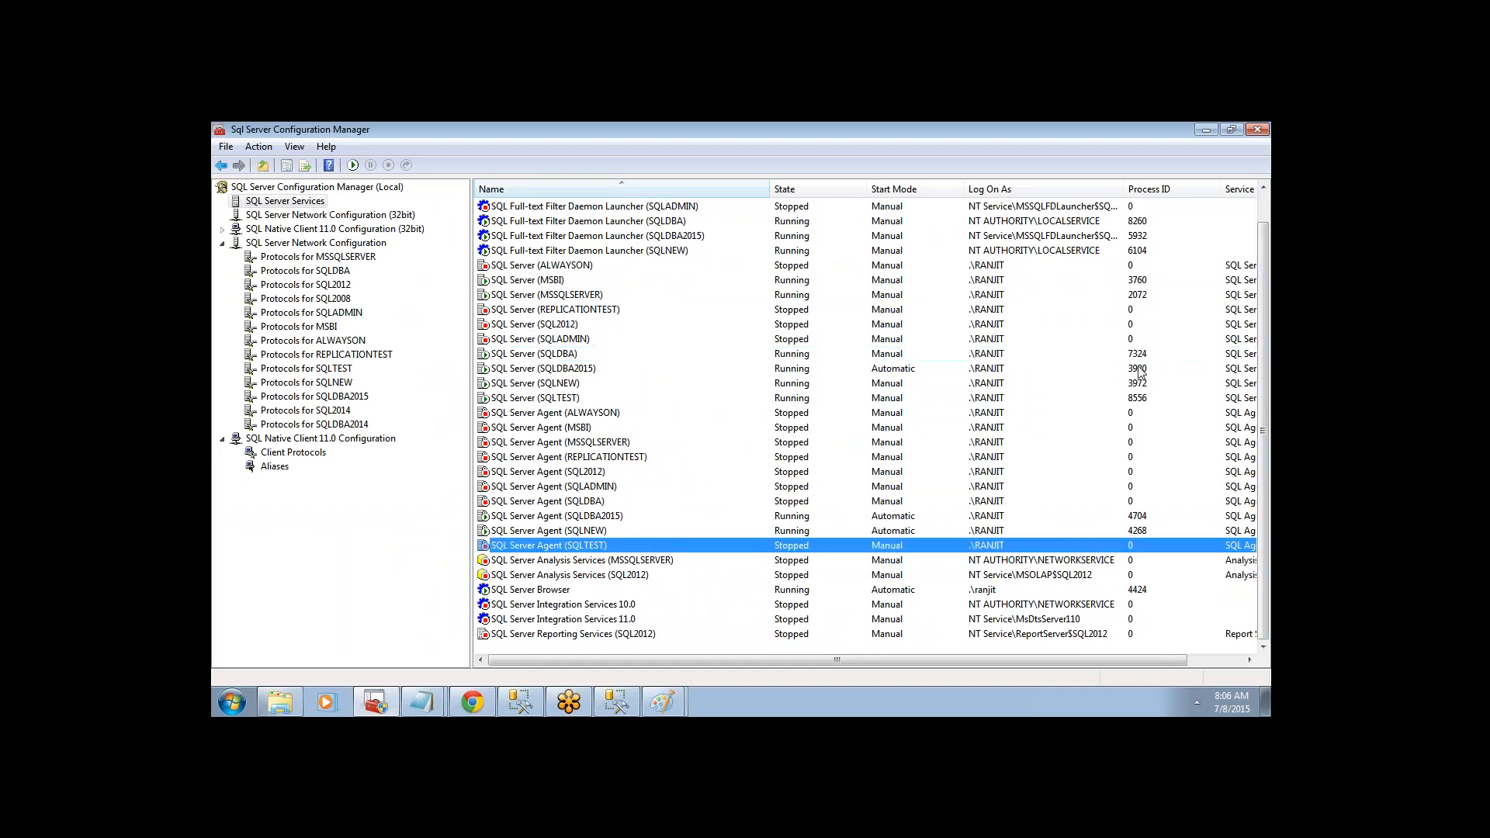
left_click(897, 529)
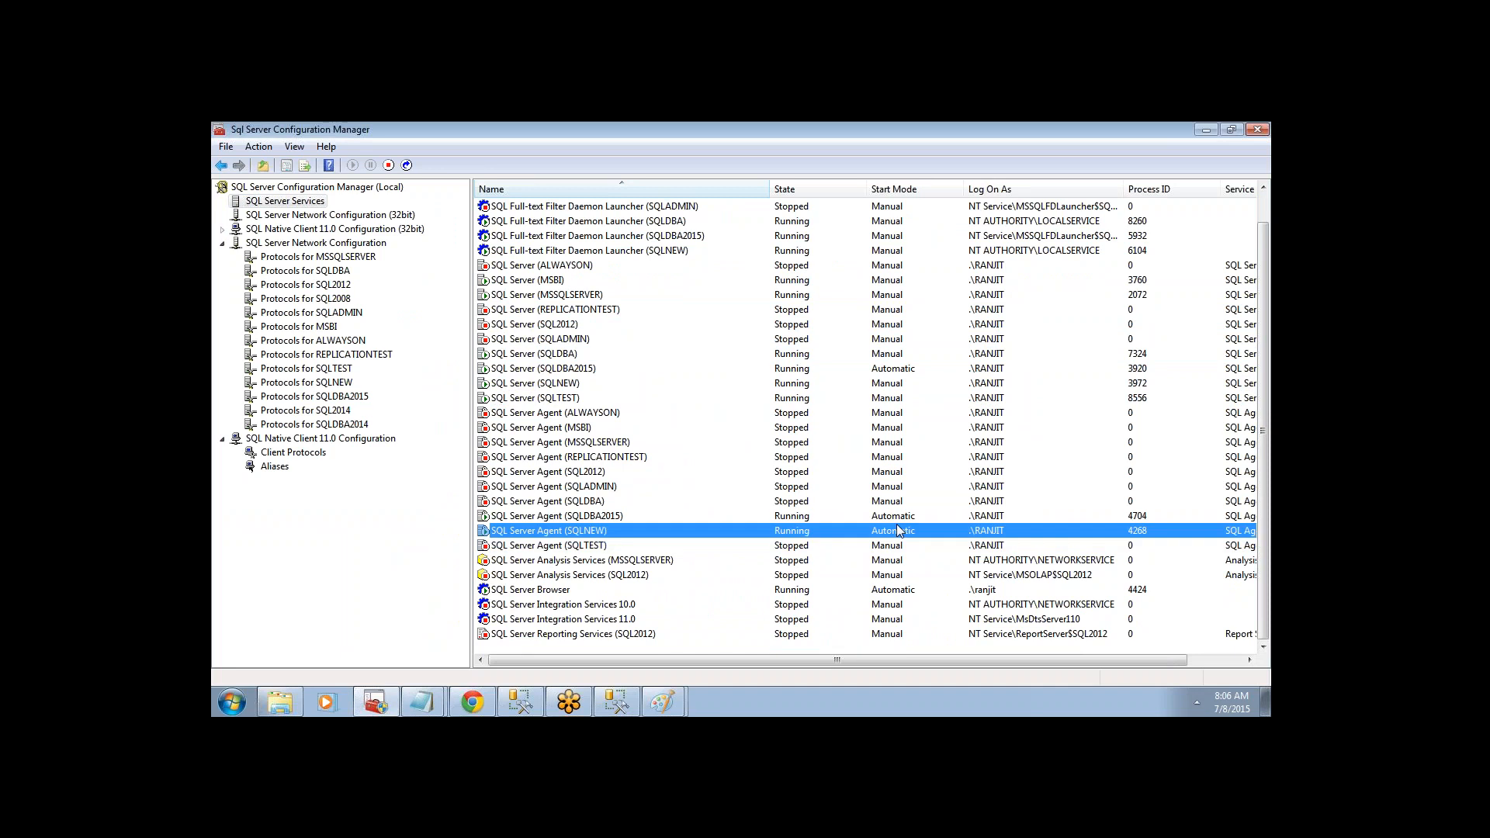
left_click(578, 383)
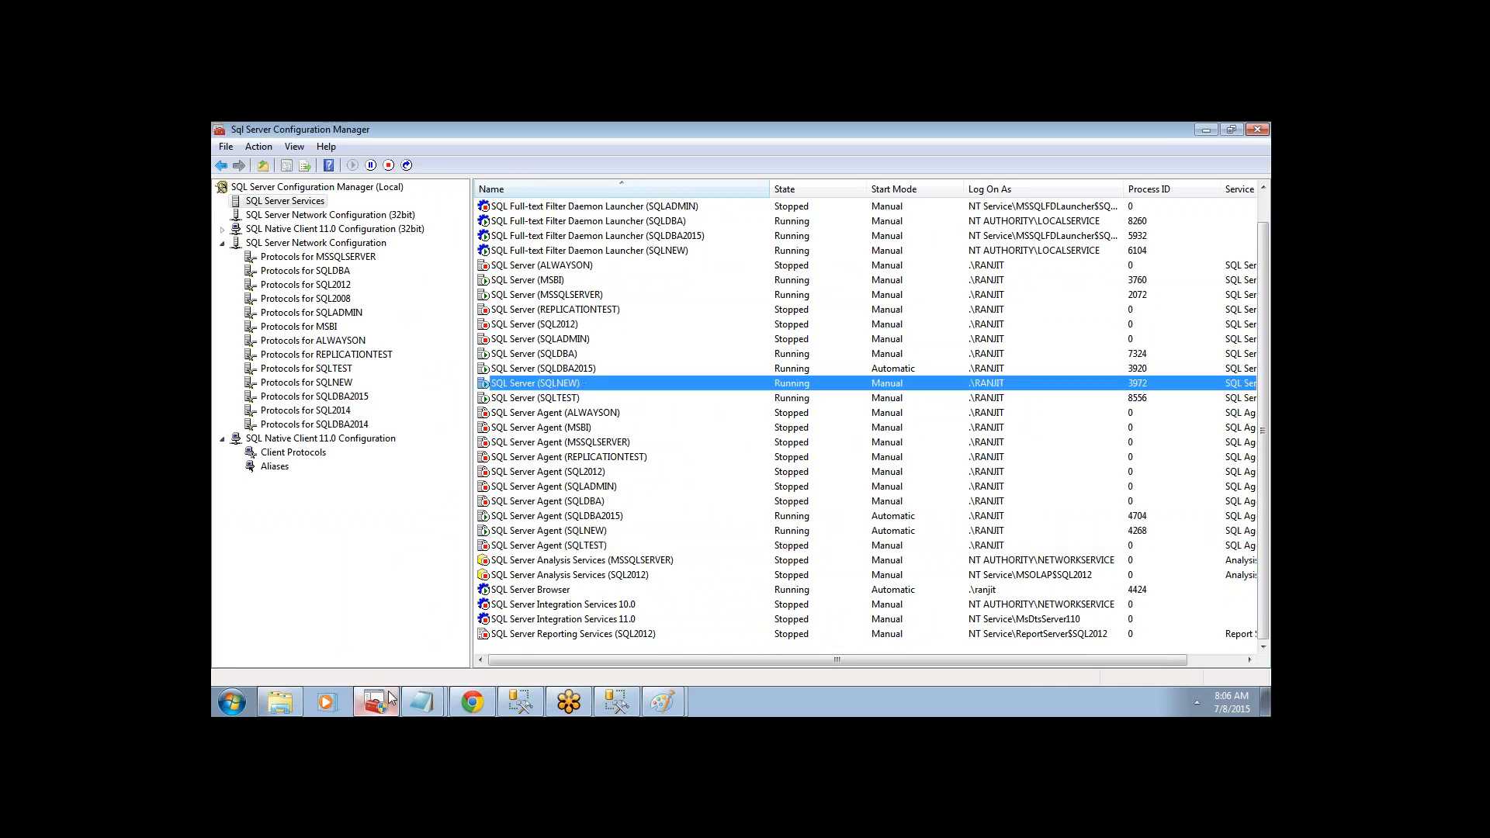
left_click(442, 706)
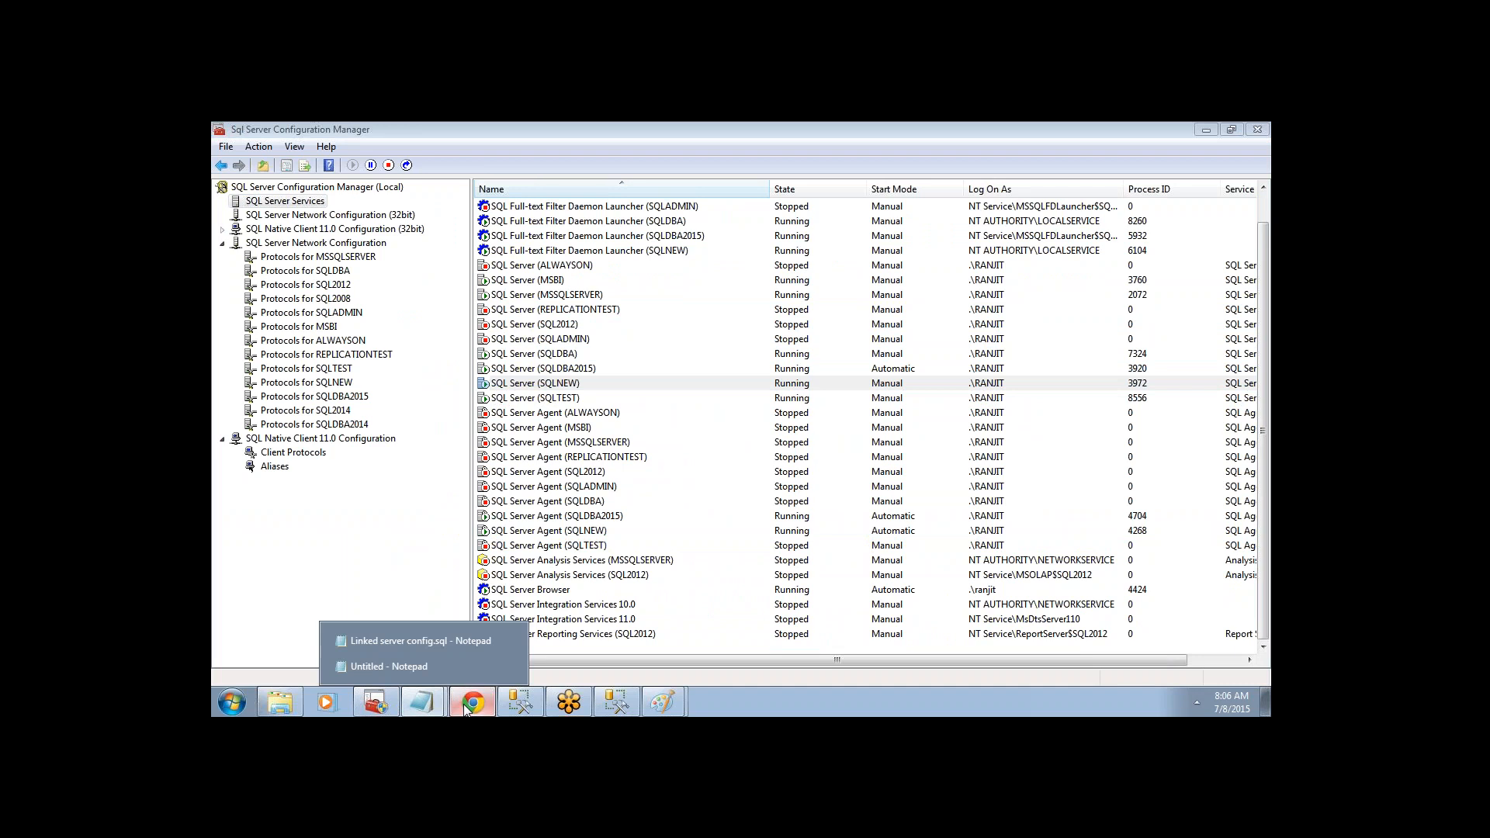
left_click(471, 702)
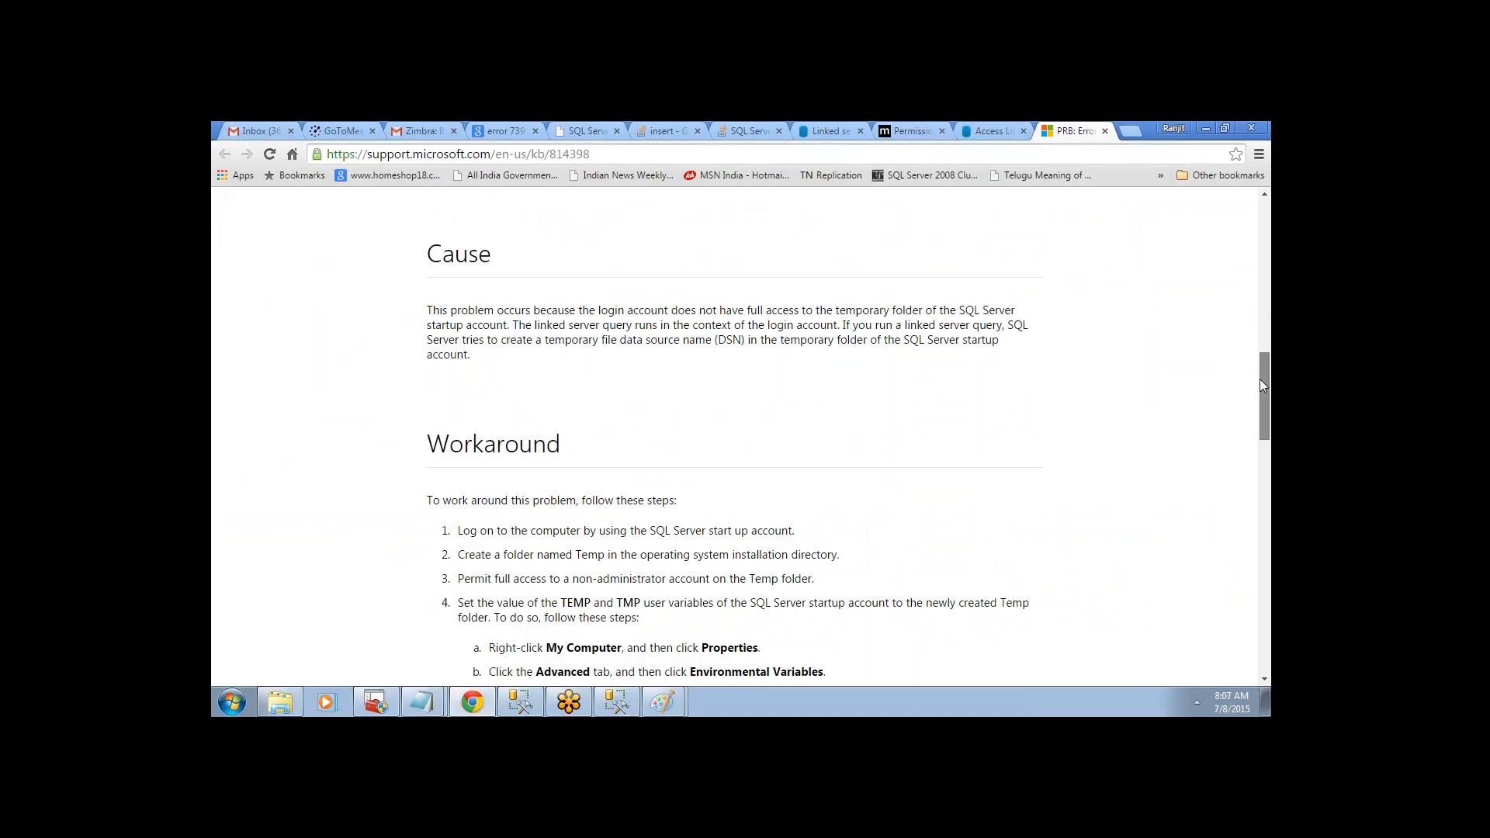
- Scroll the Error 7399 article, then view the dba.stackexchange 'Access Linked Server' question
left_click_drag(1262, 386, 1271, 428)
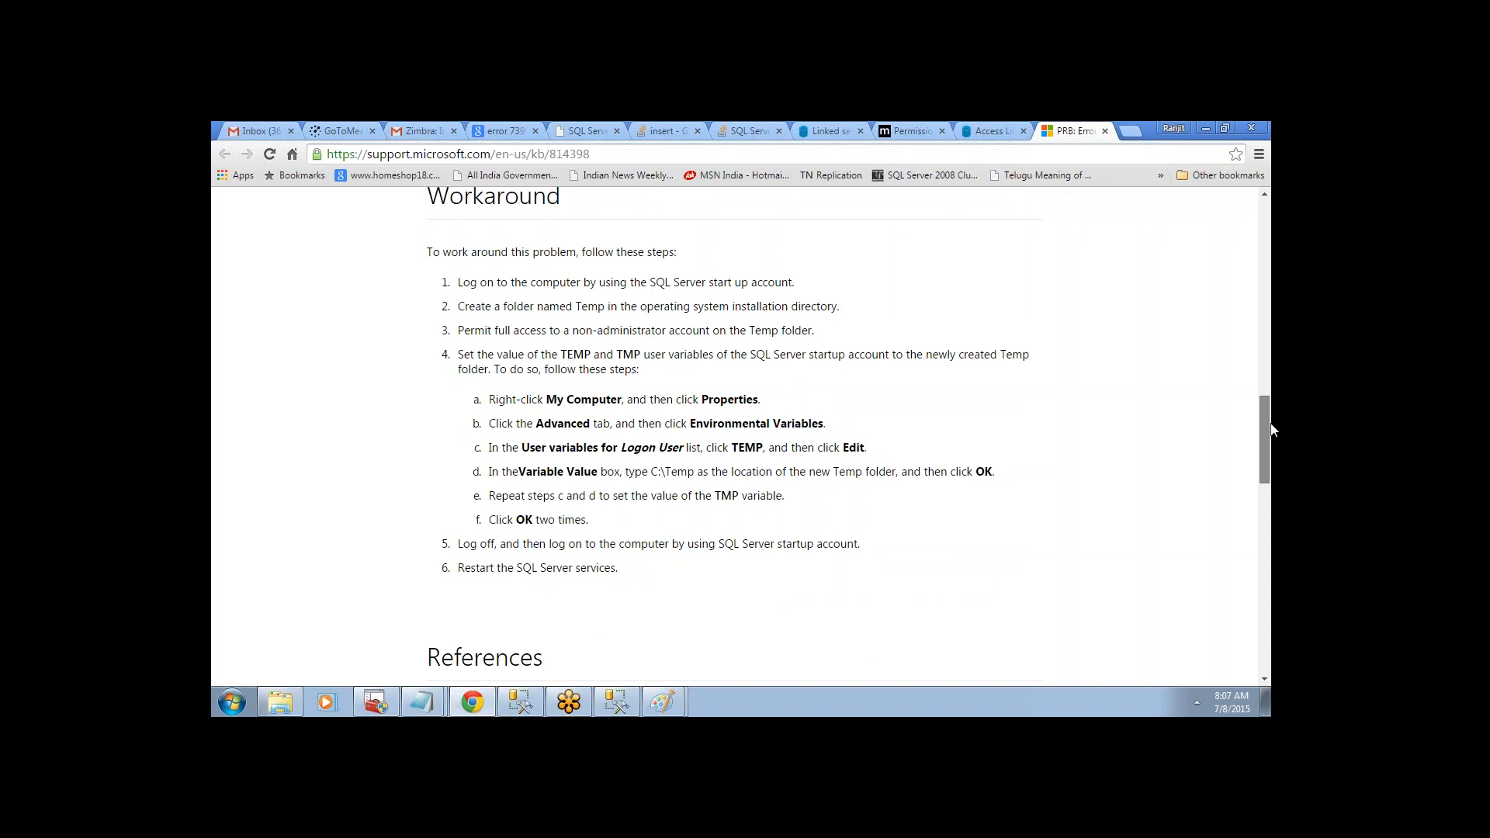
left_click_drag(1271, 428, 1271, 333)
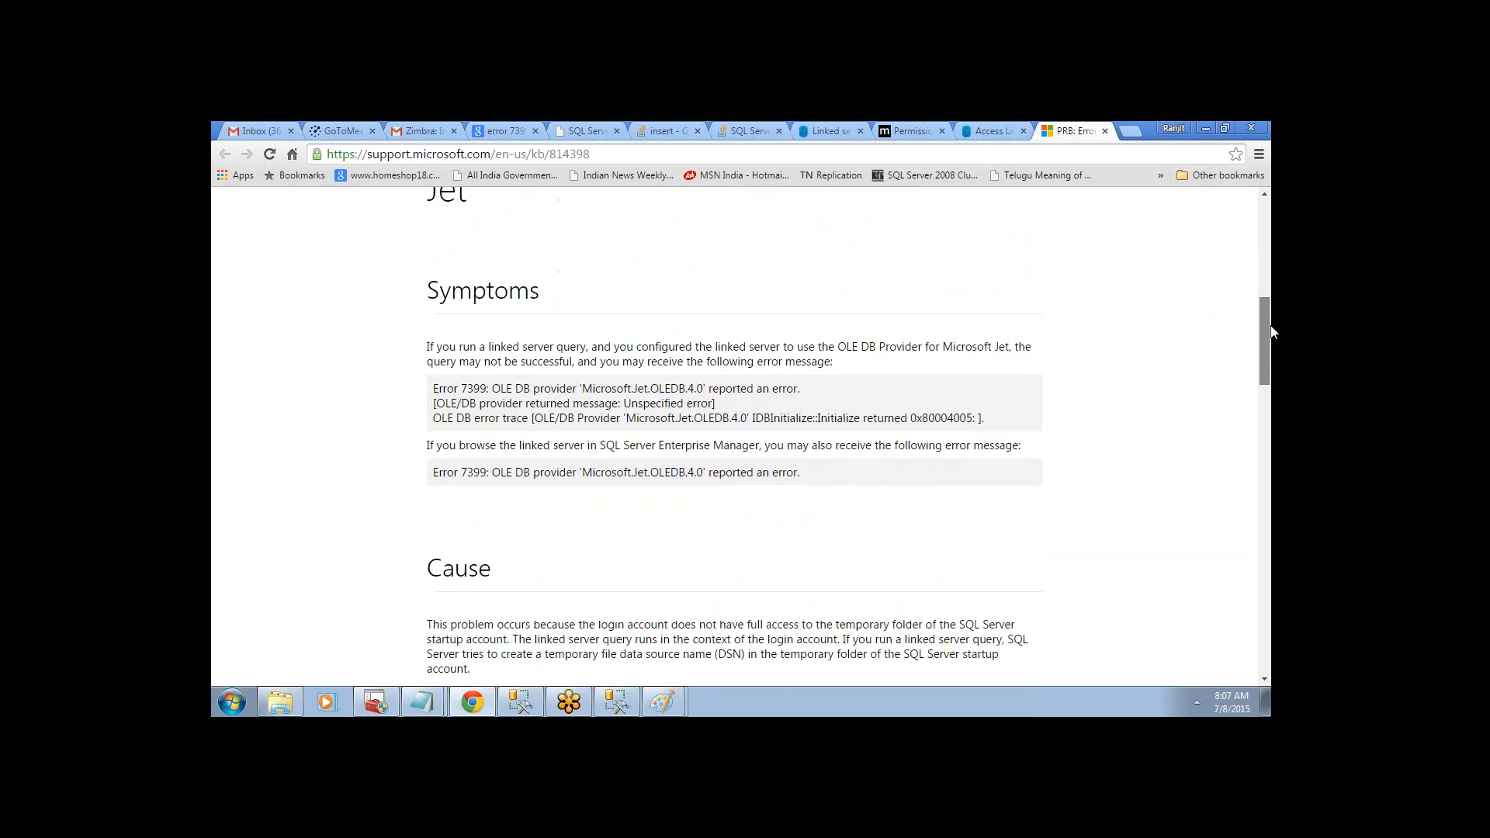
left_click(989, 131)
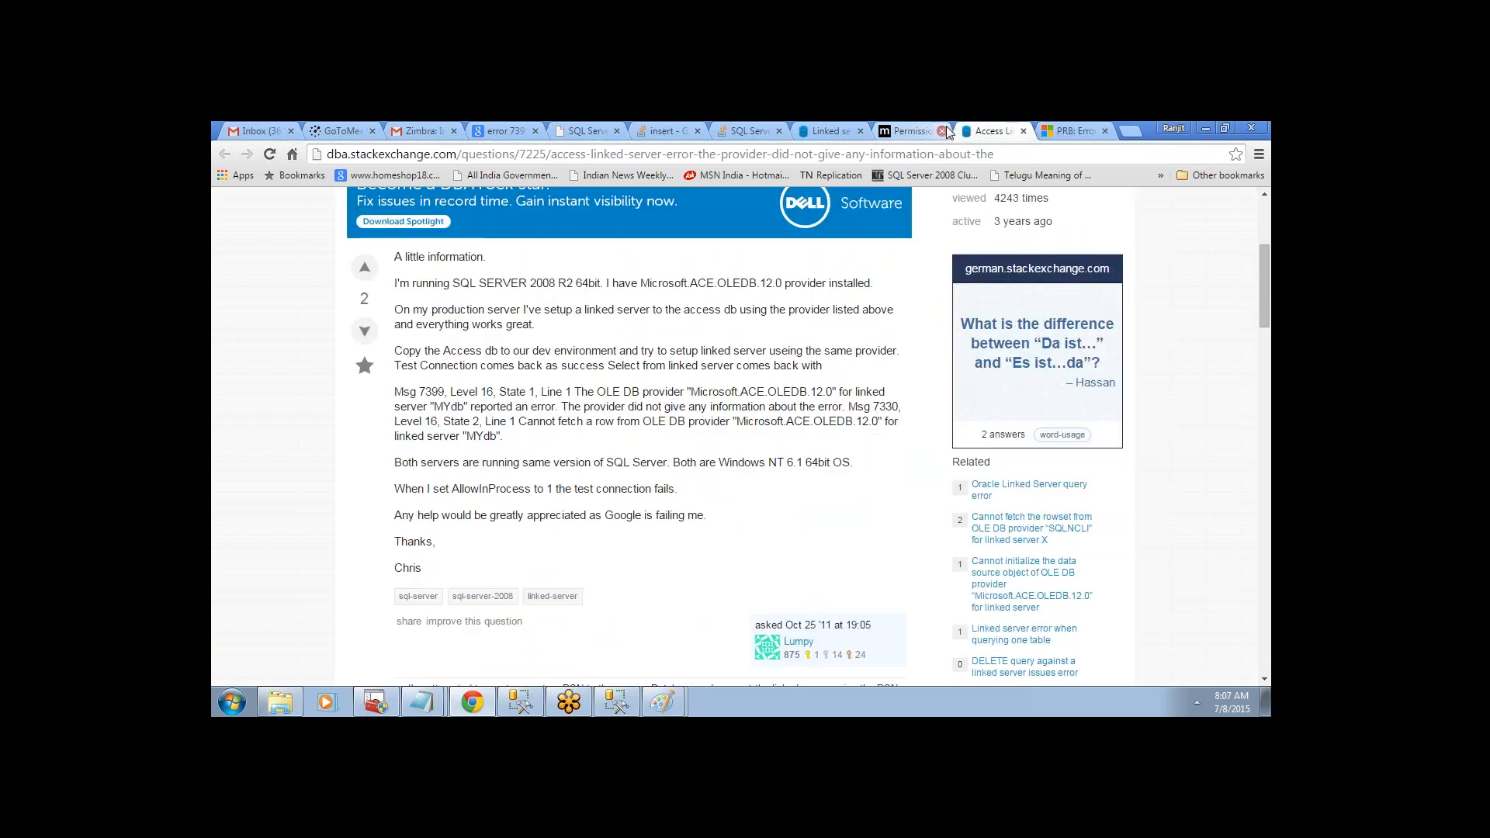
left_click(1209, 127)
- In Management Studio, scroll to the CUSTOMER query and select SQLOLEDB under Linked Servers > Providers
left_click(531, 708)
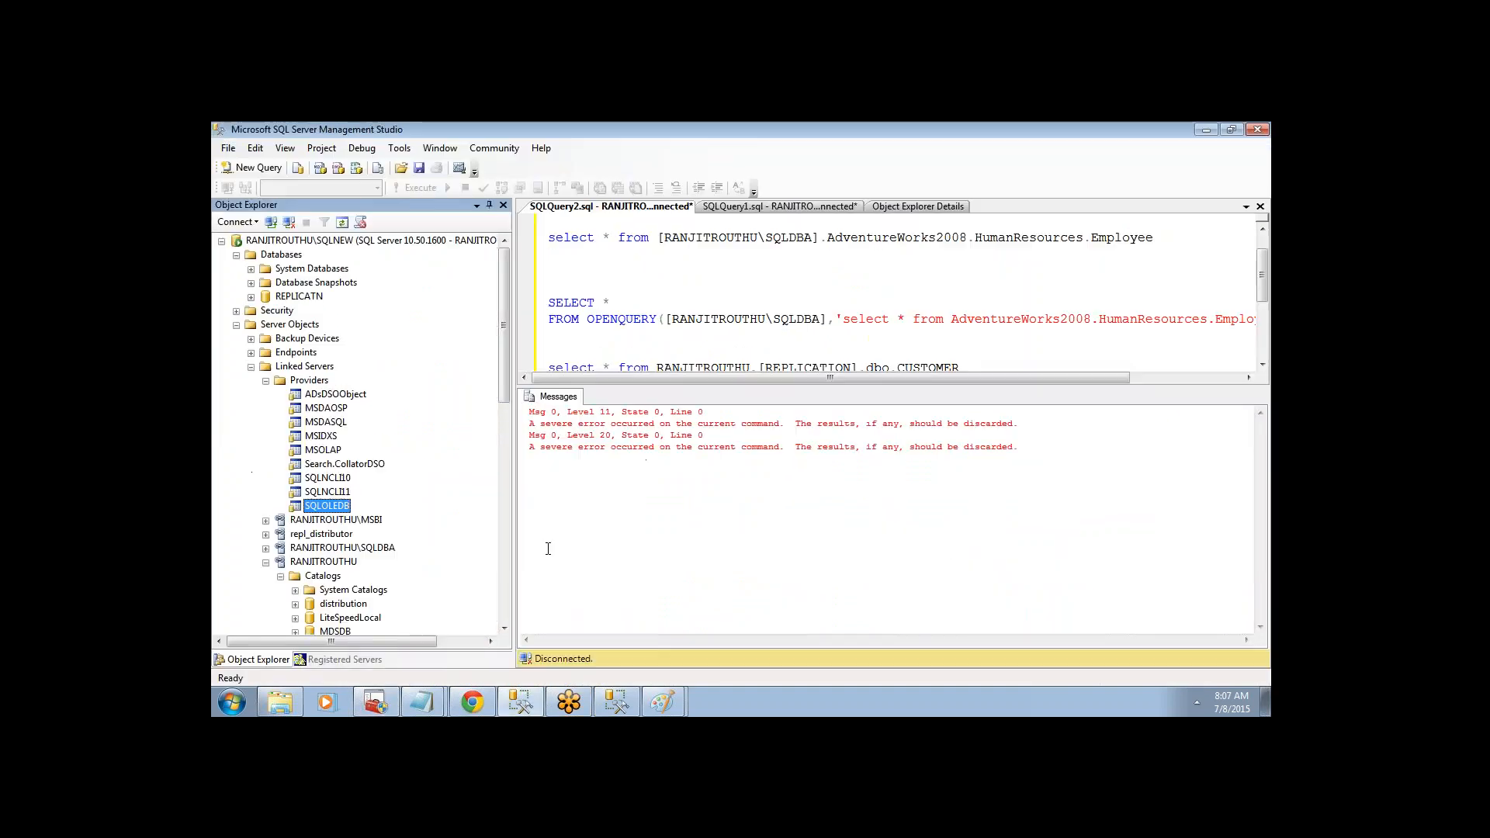
left_click(1250, 283)
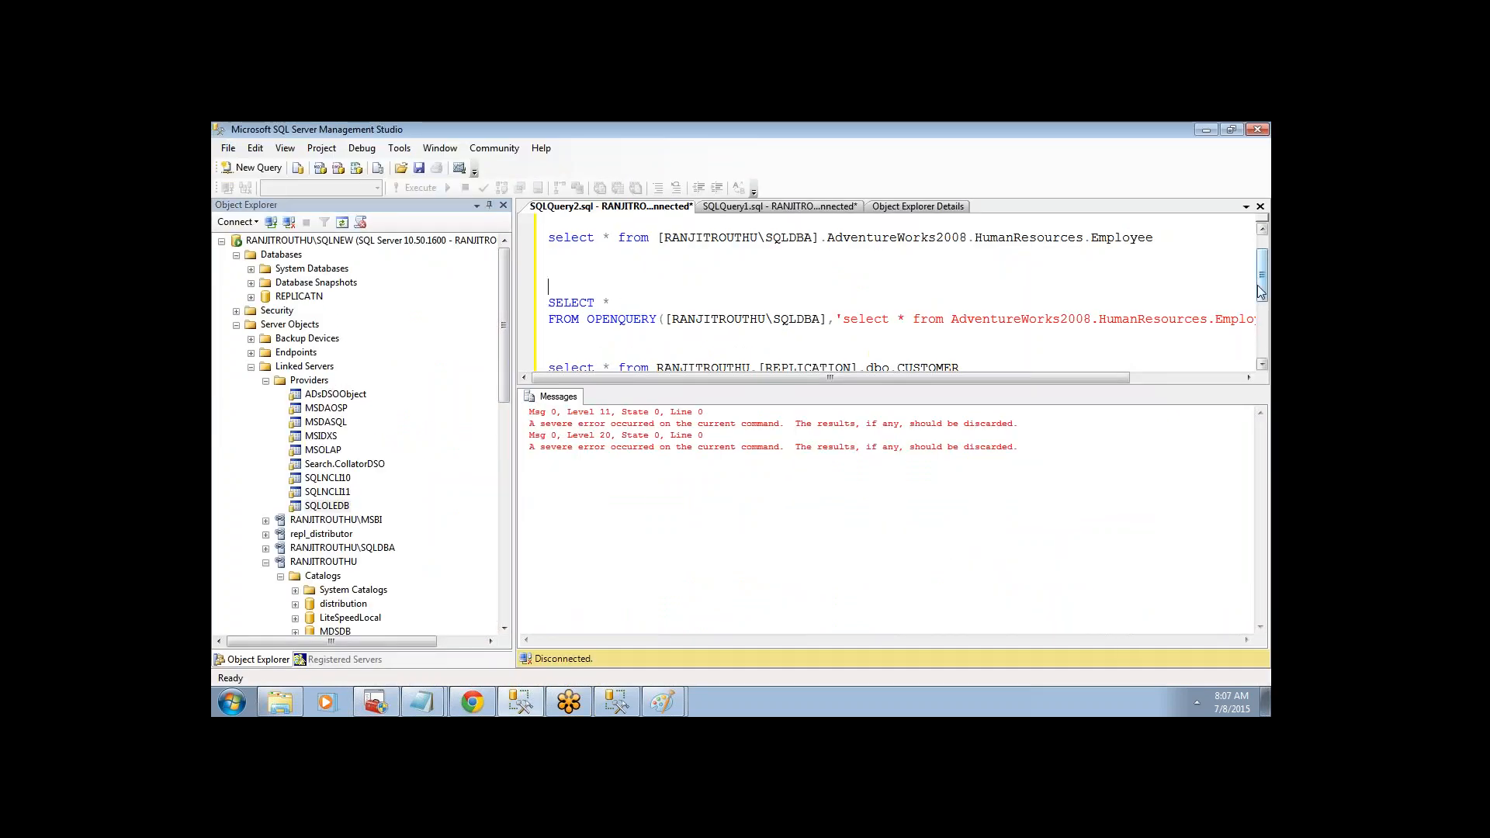
scroll(1250, 284, "down", 2)
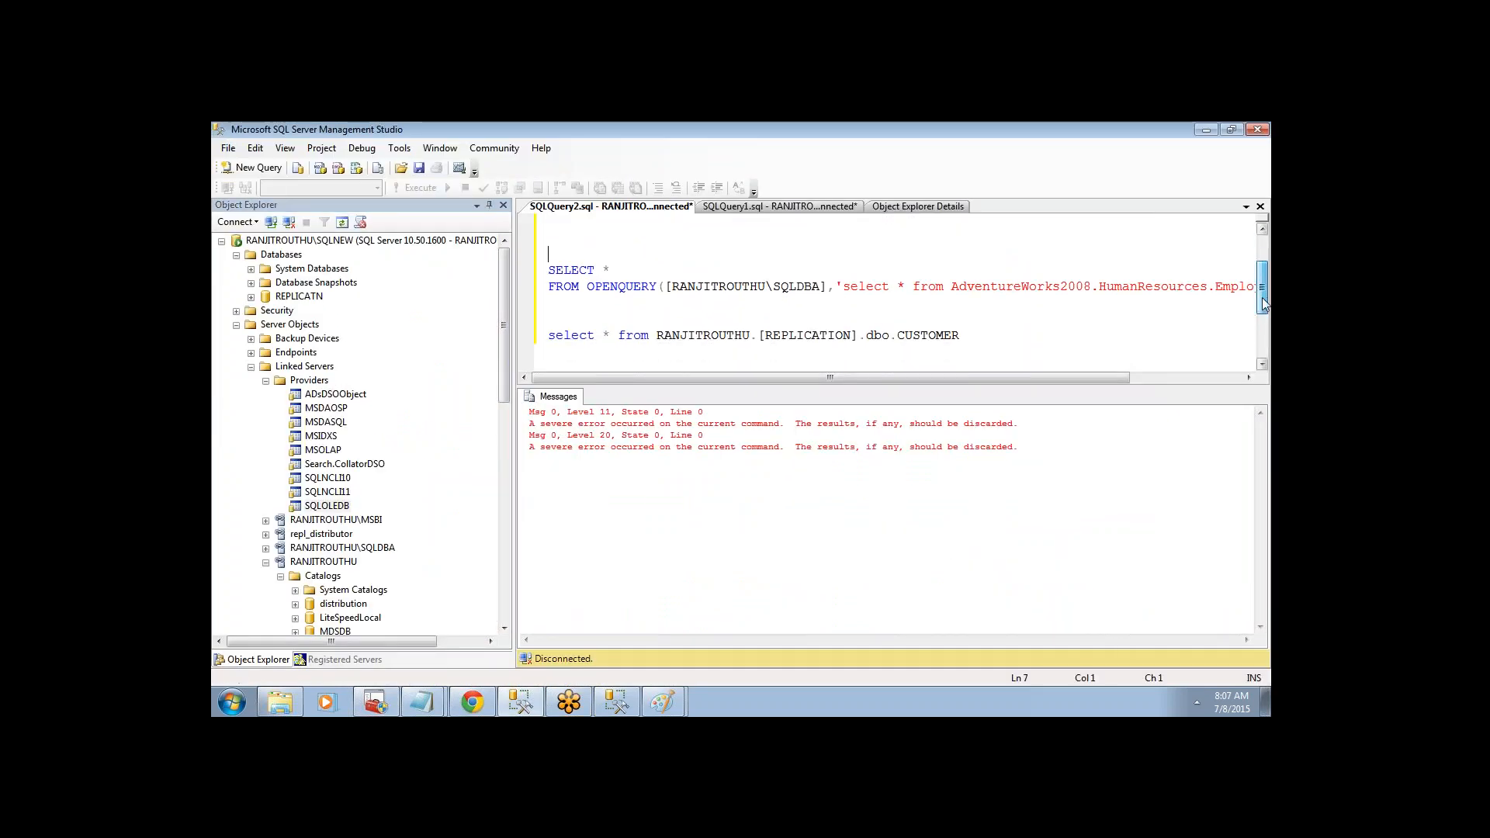
left_click(339, 509)
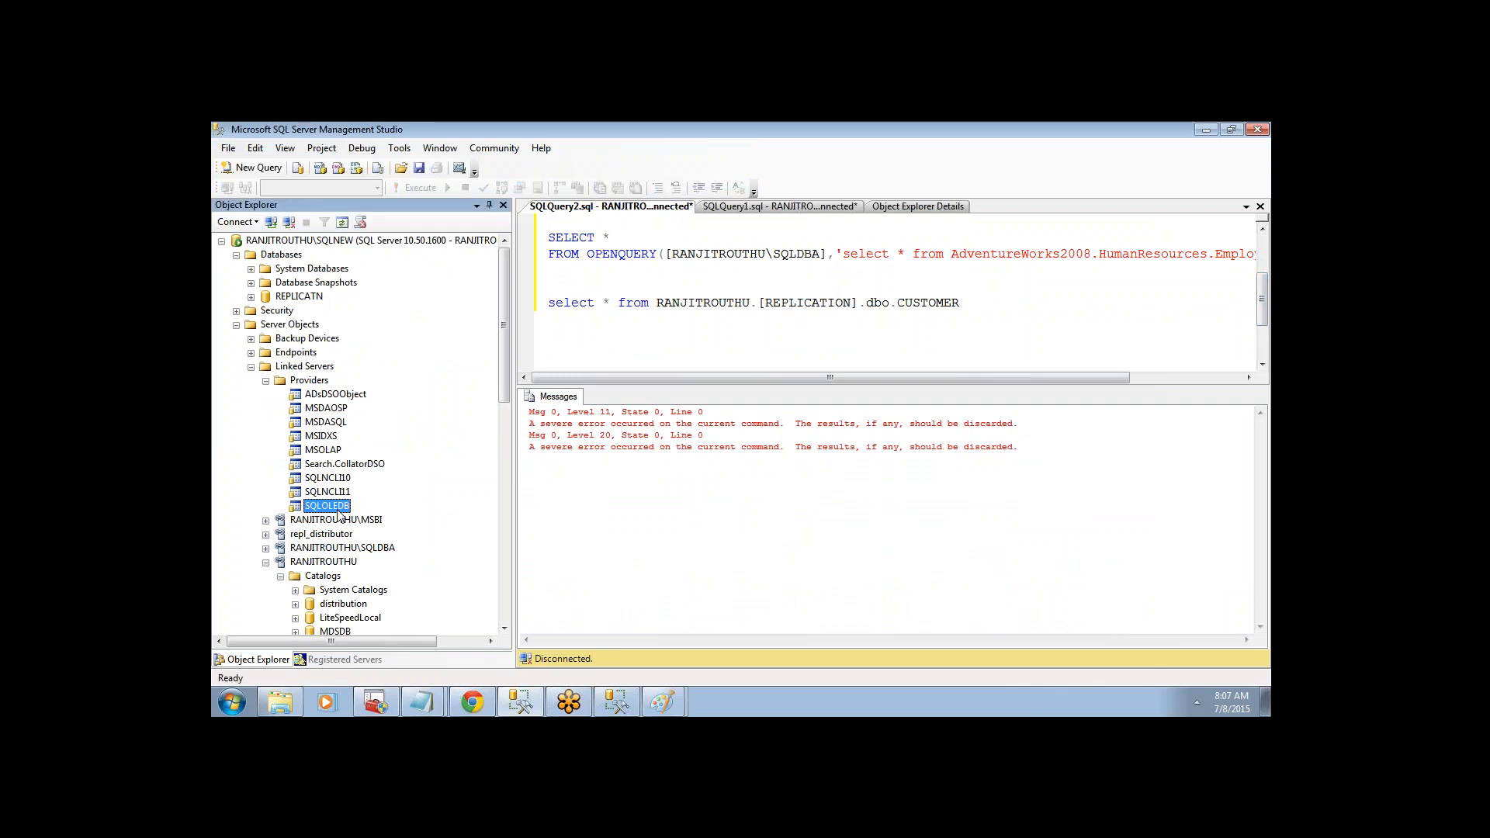
left_click(305, 368)
left_click(266, 381)
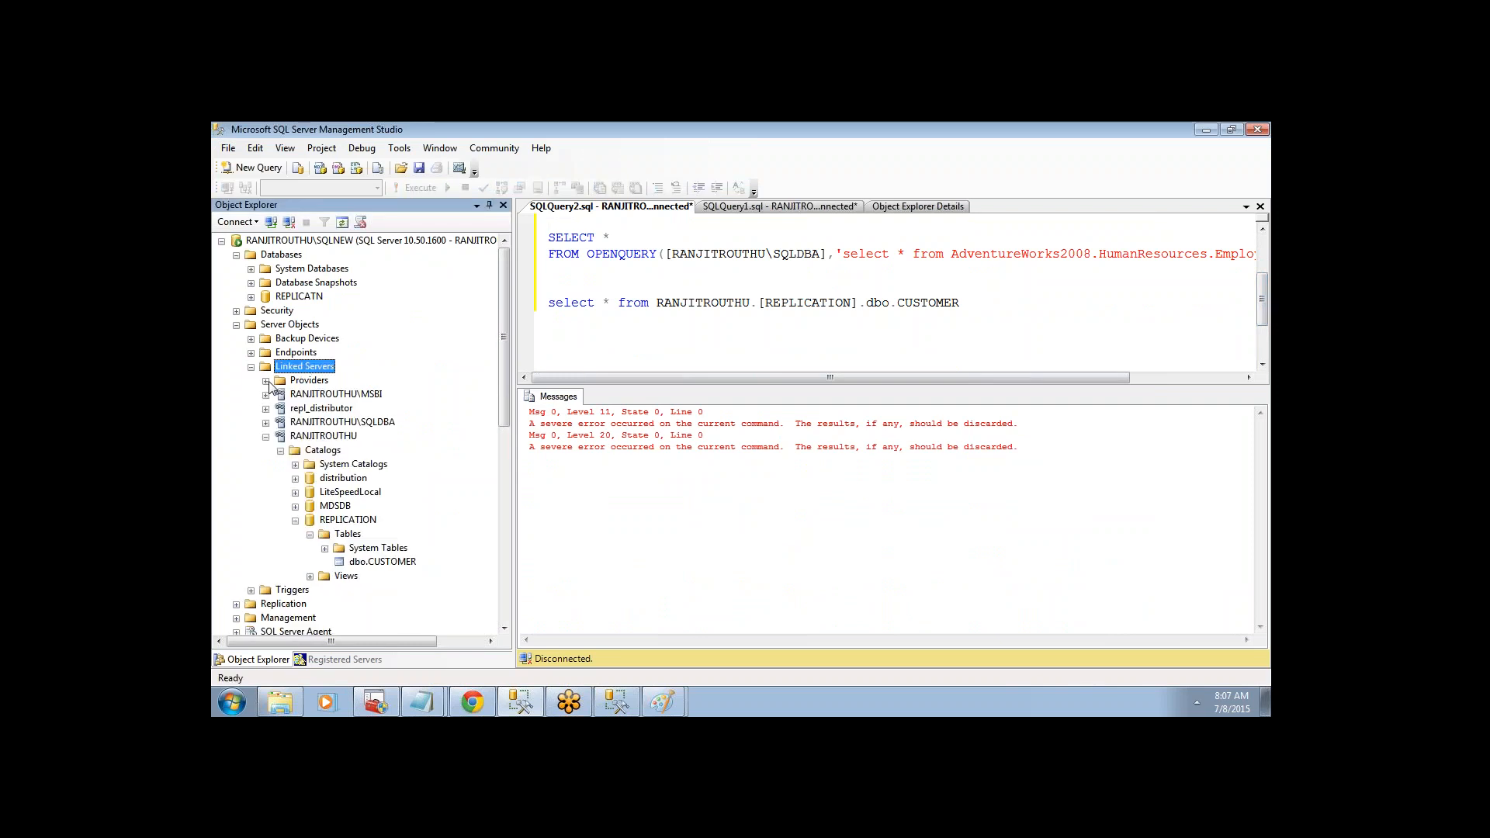
left_click(266, 381)
left_click(298, 381)
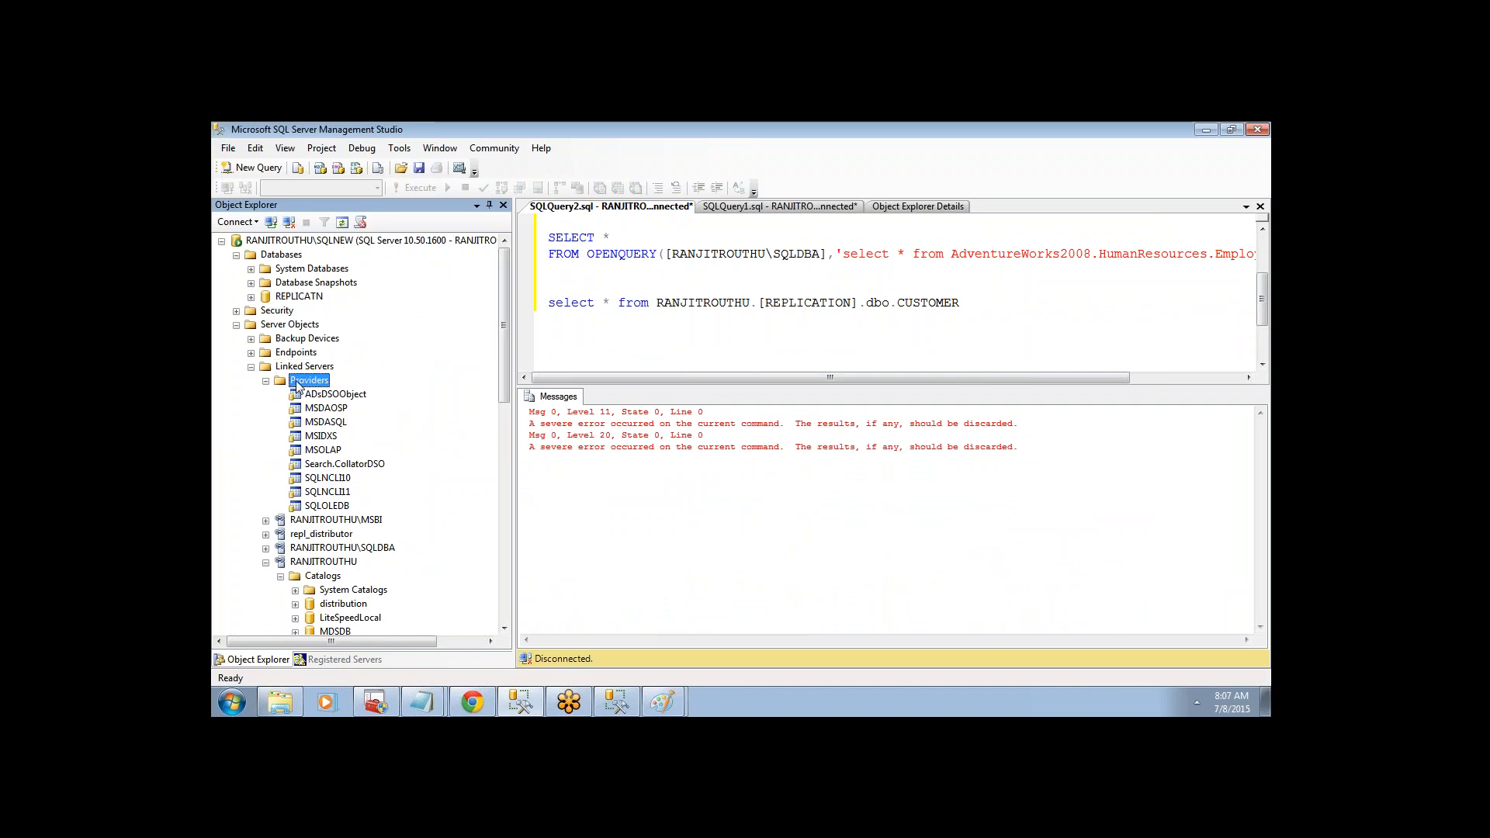
left_click(324, 506)
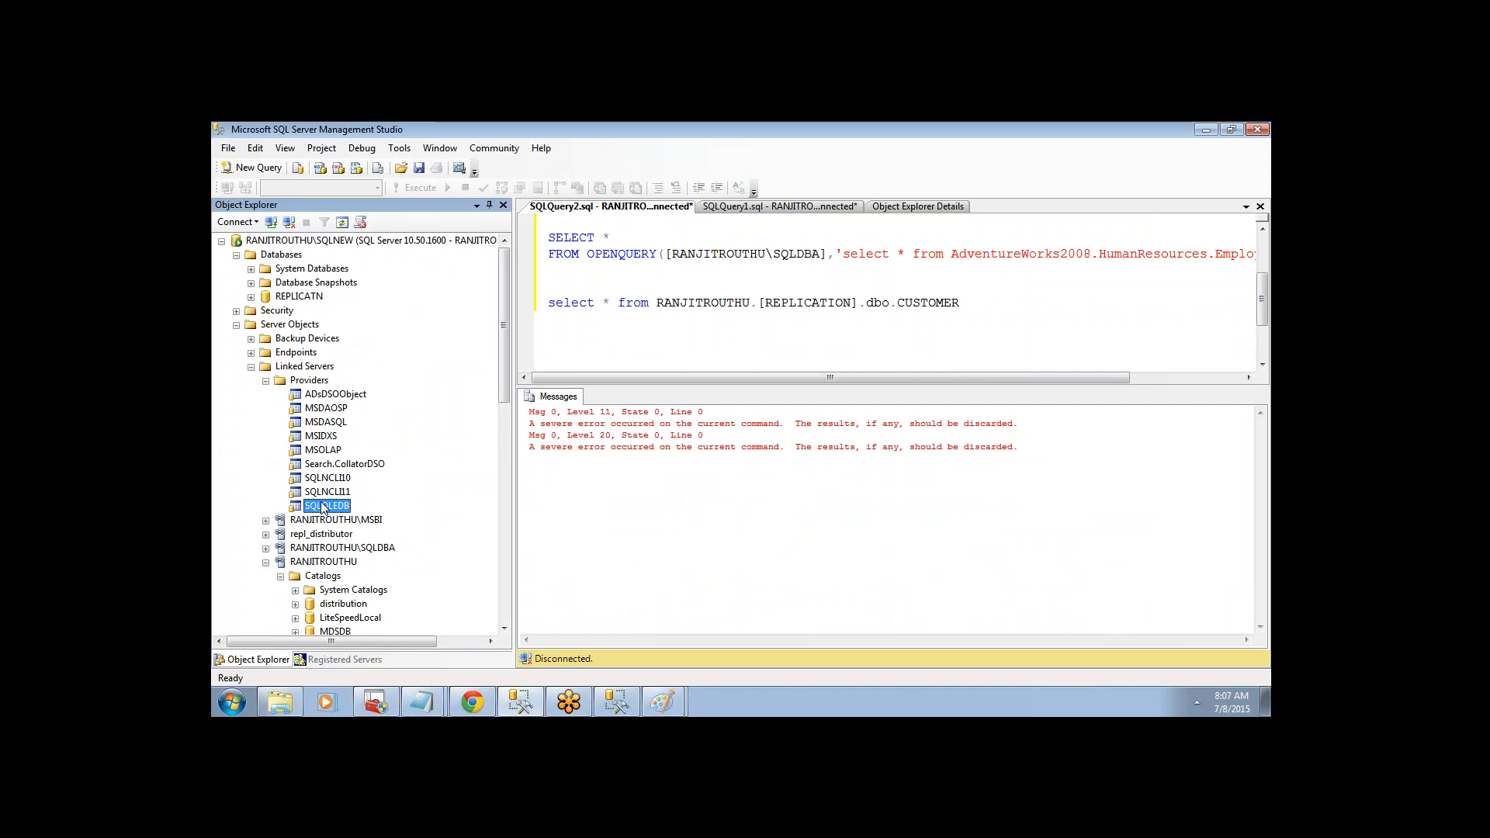
- Open the SQLOLEDB provider options, confirm Allow inprocess is checked, and close with OK
right_click(324, 506)
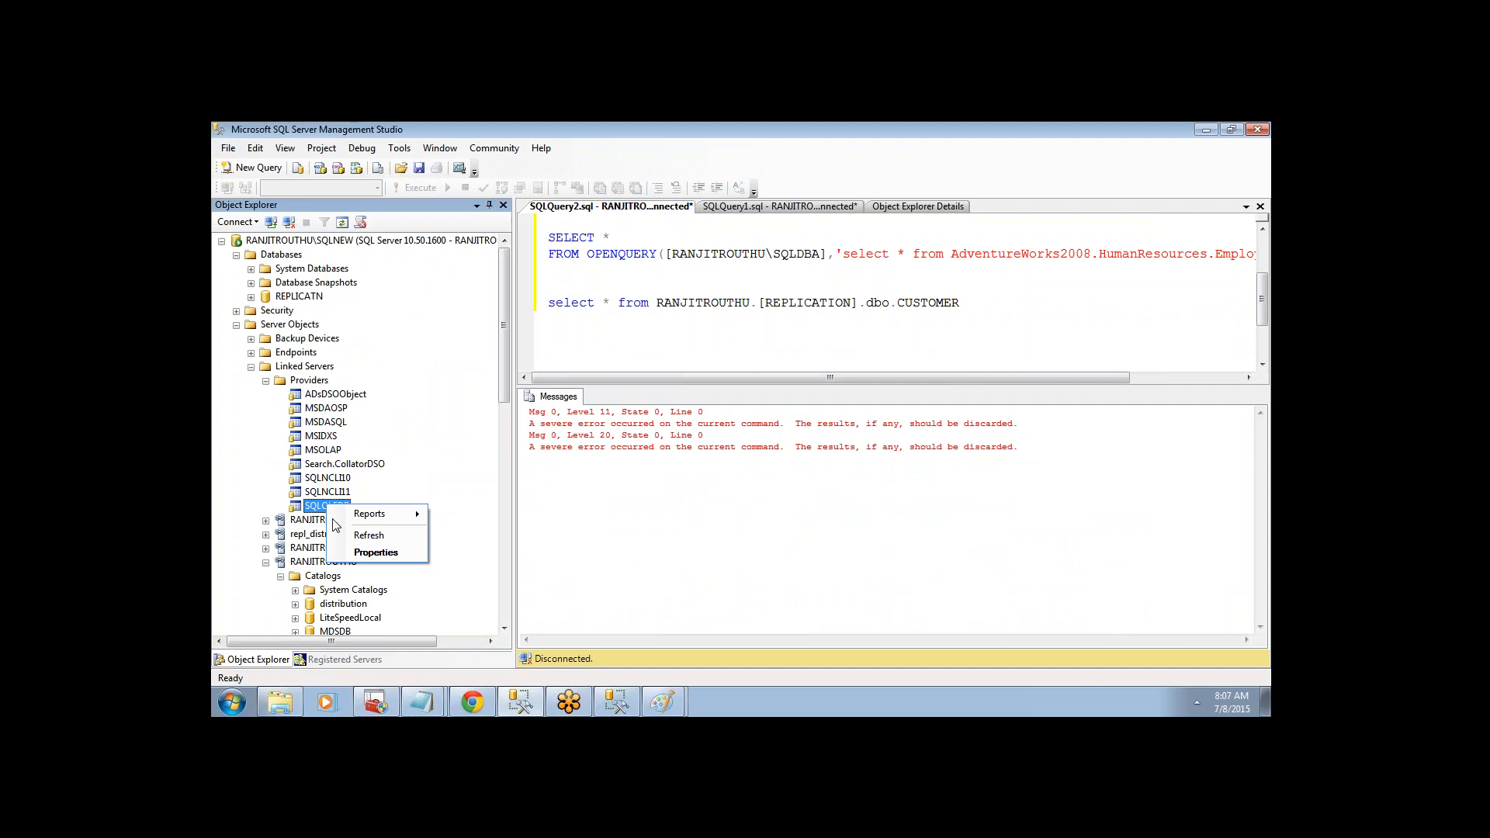
left_click(372, 550)
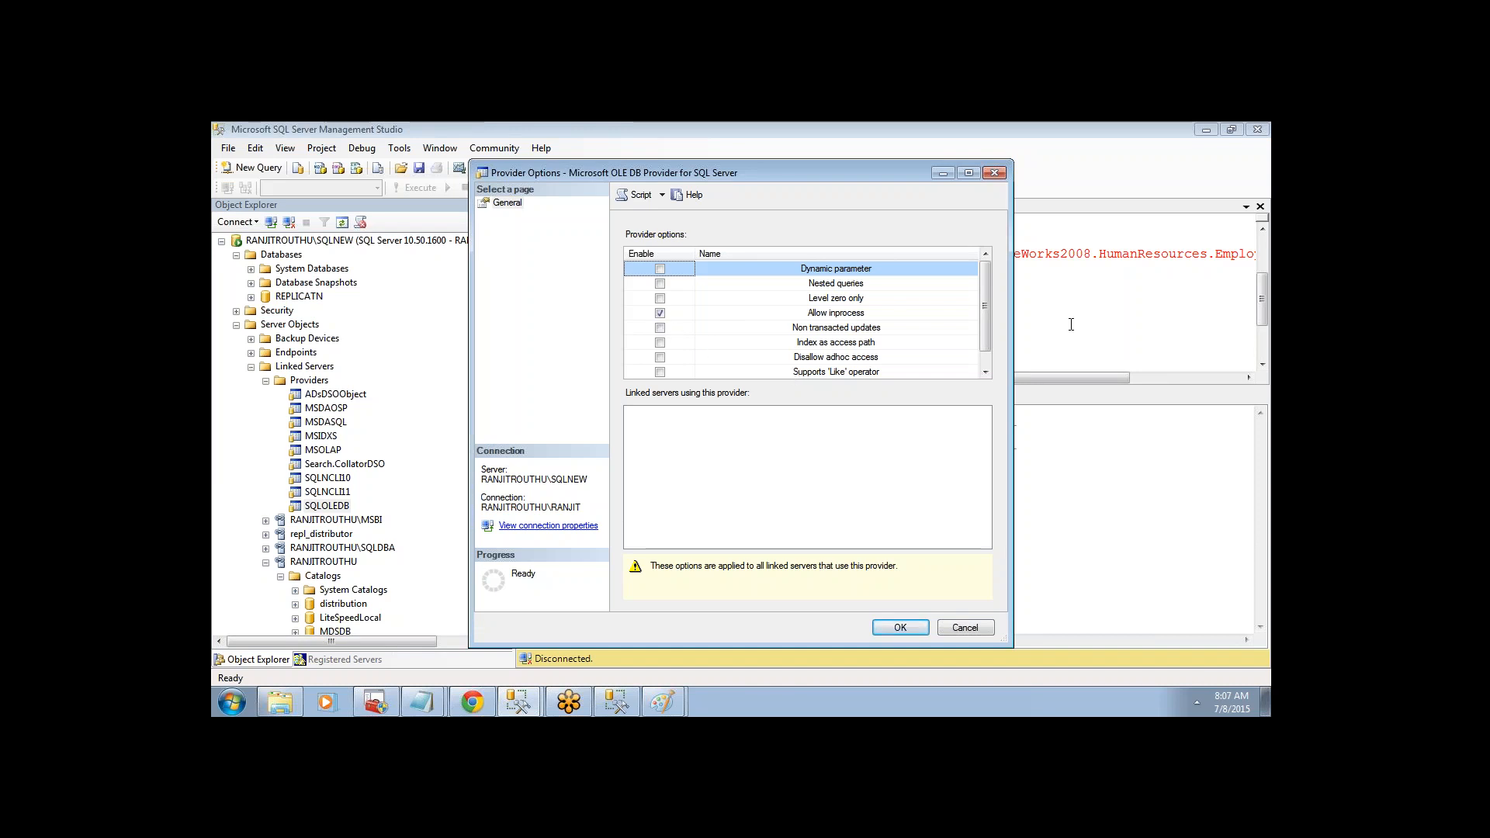
left_click_drag(983, 334, 981, 328)
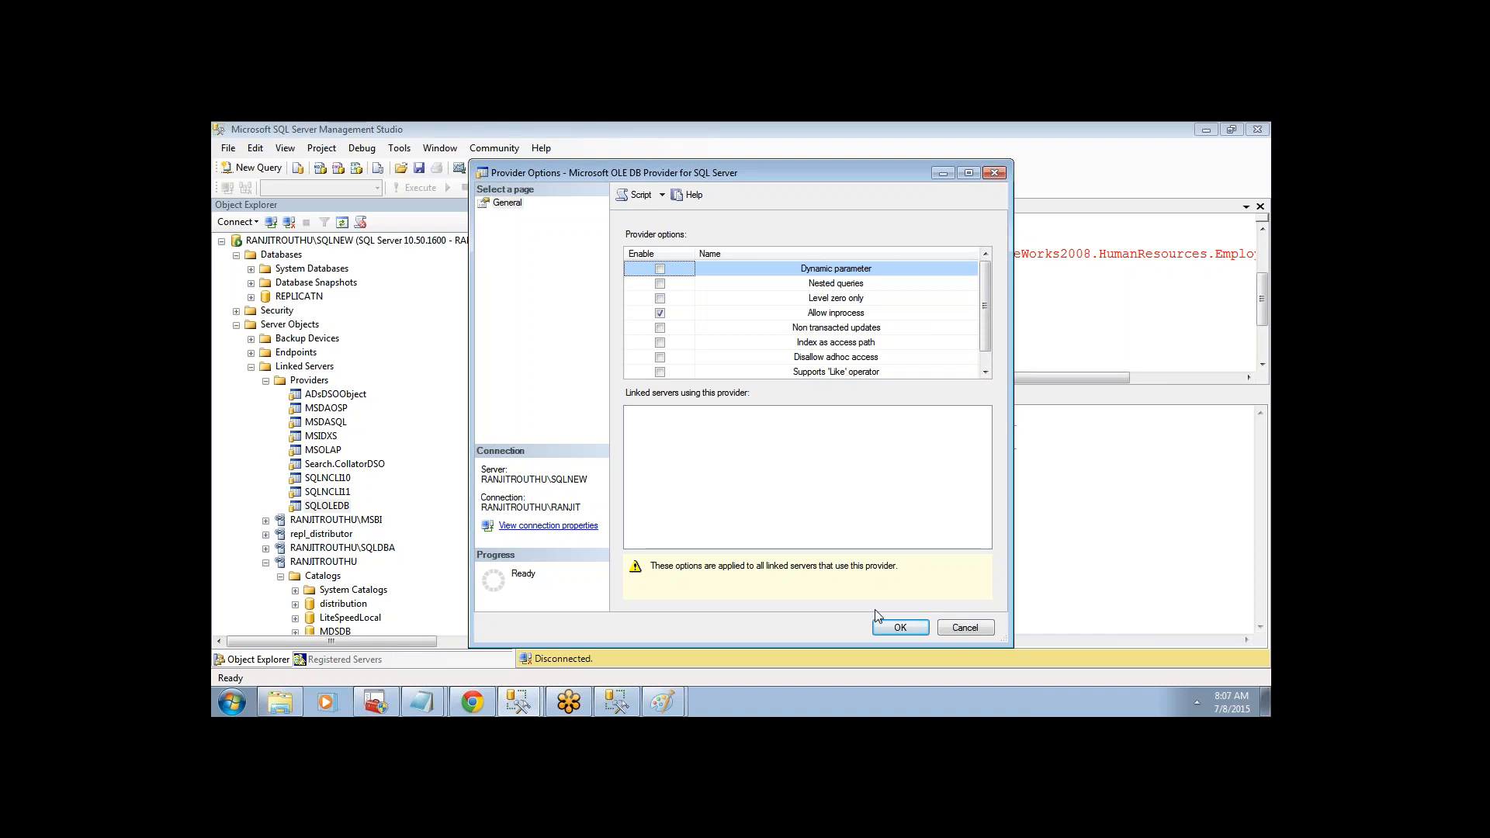
left_click(892, 626)
left_click_drag(550, 286, 1028, 349)
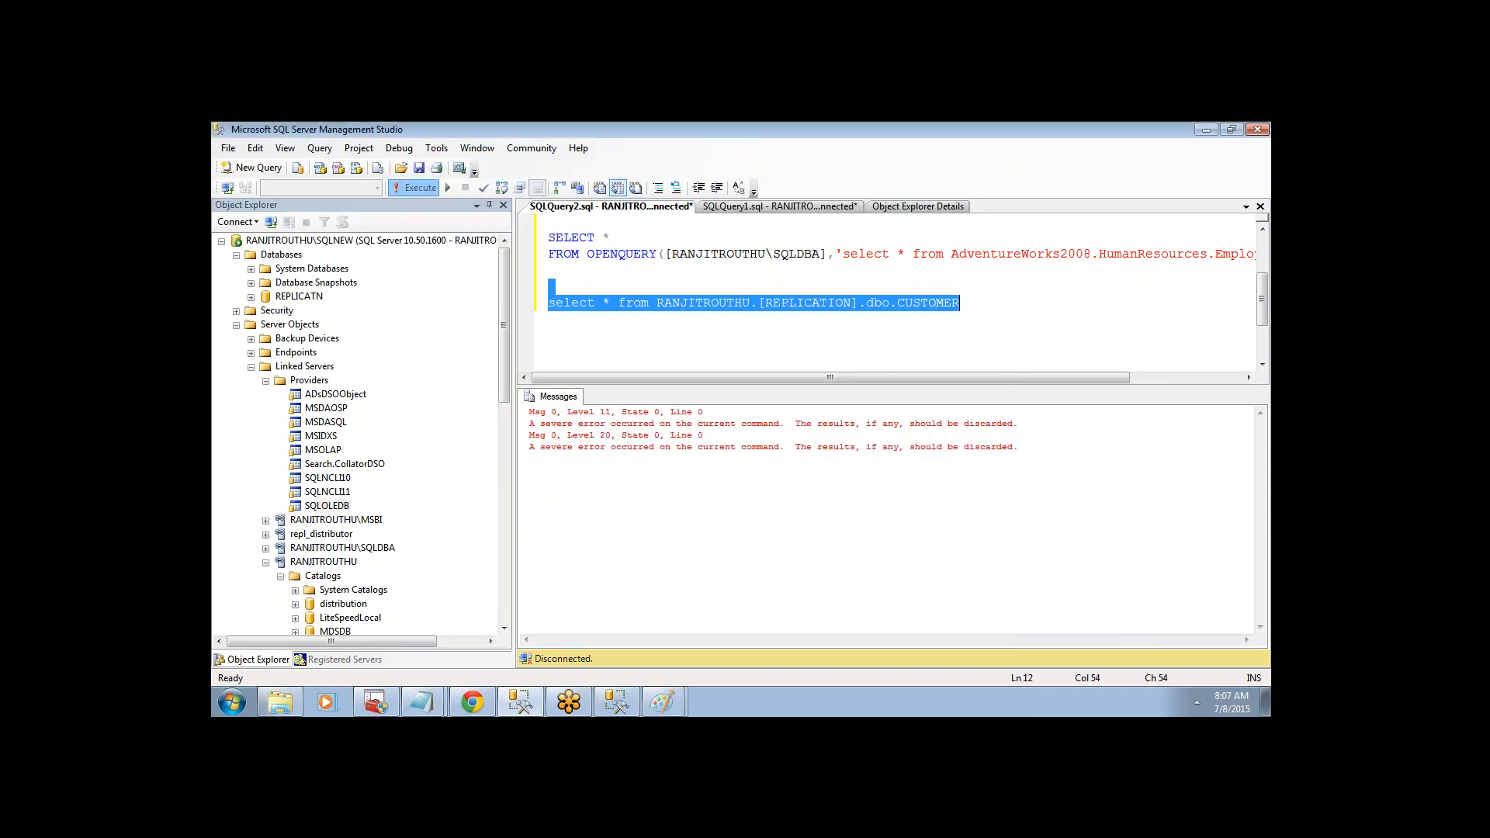
- Execute select * from RANJITROUTHU.[REPLICATION].dbo.CUSTOMER, returning 6 rows successfully
left_click(414, 187)
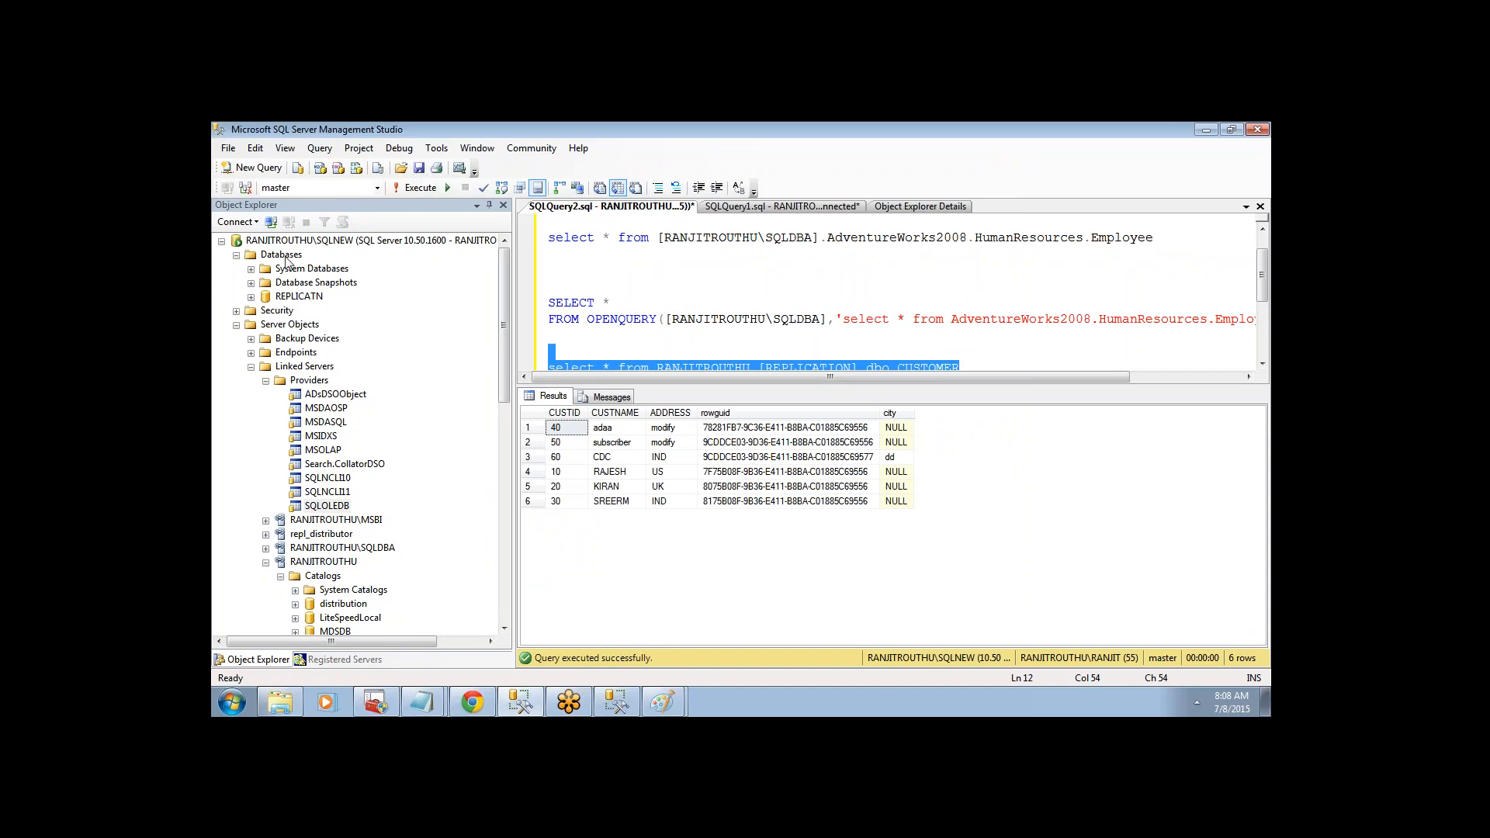
left_click(320, 242)
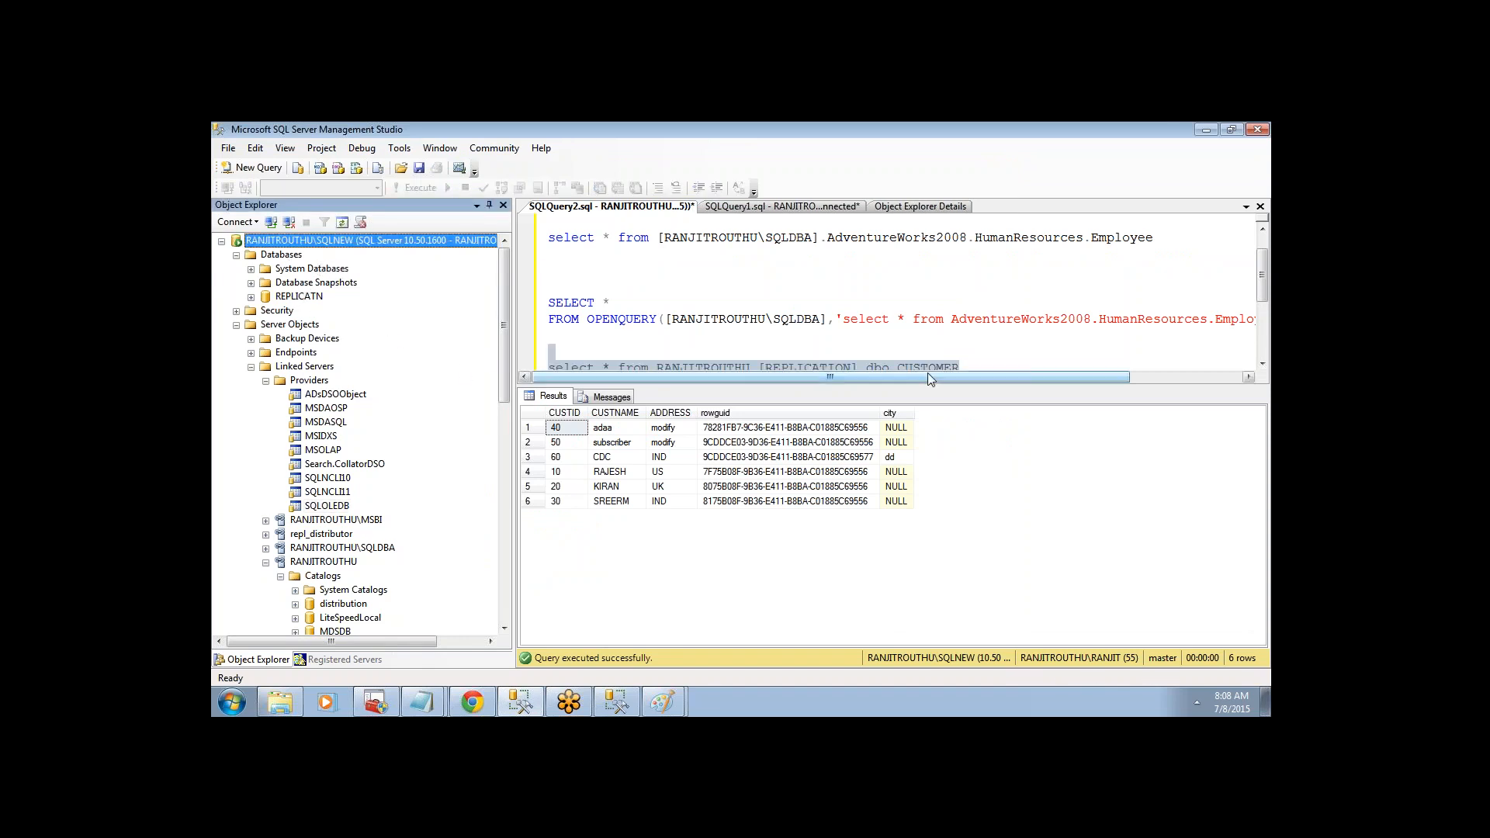
left_click(736, 338)
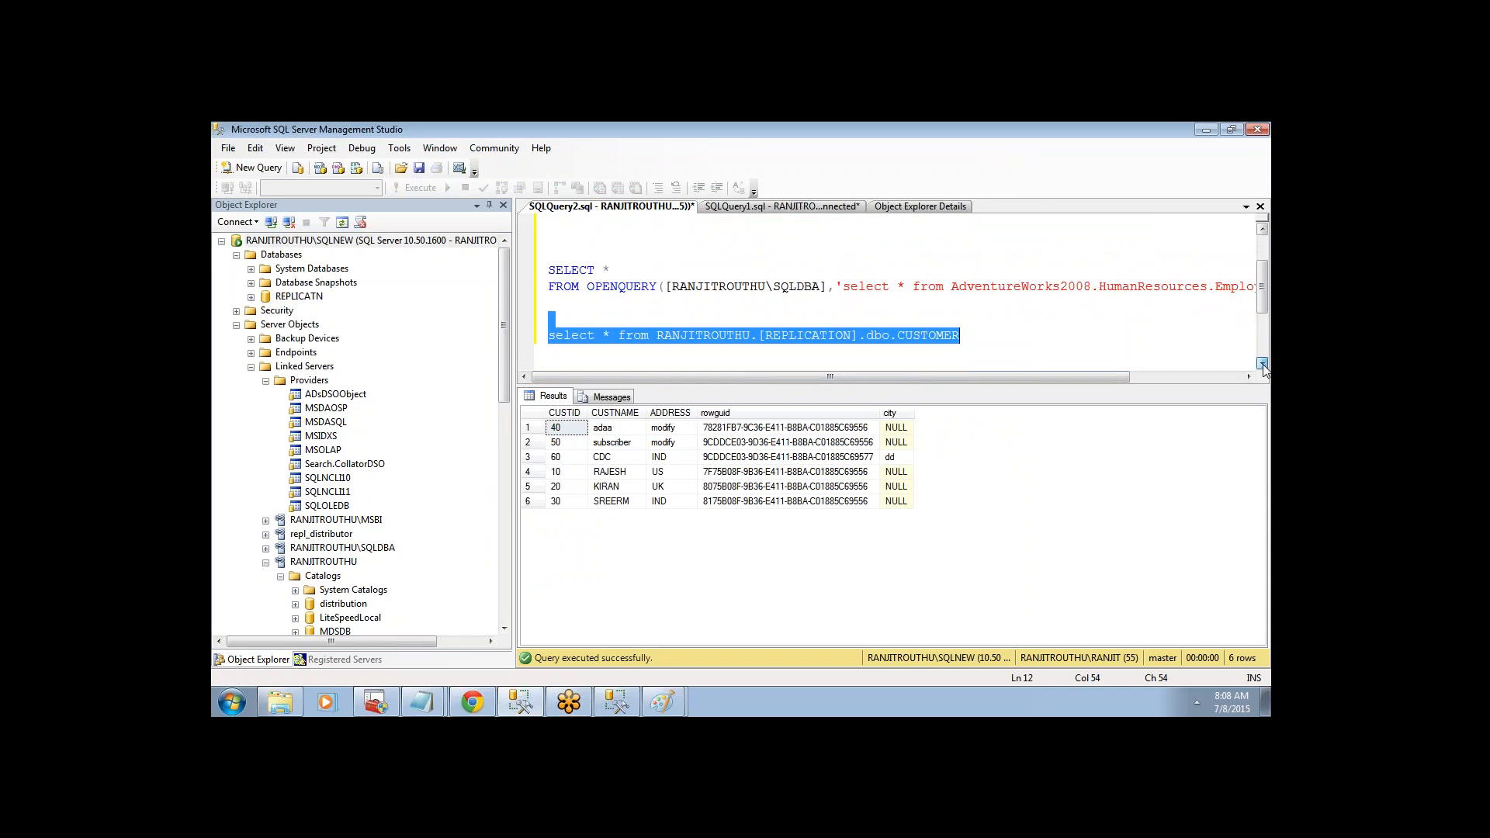
- Match RANJITROUTHU, [REPLICATION] and dbo.CUSTOMER to the tree, undoing a dragged-in table name
double_click(733, 332)
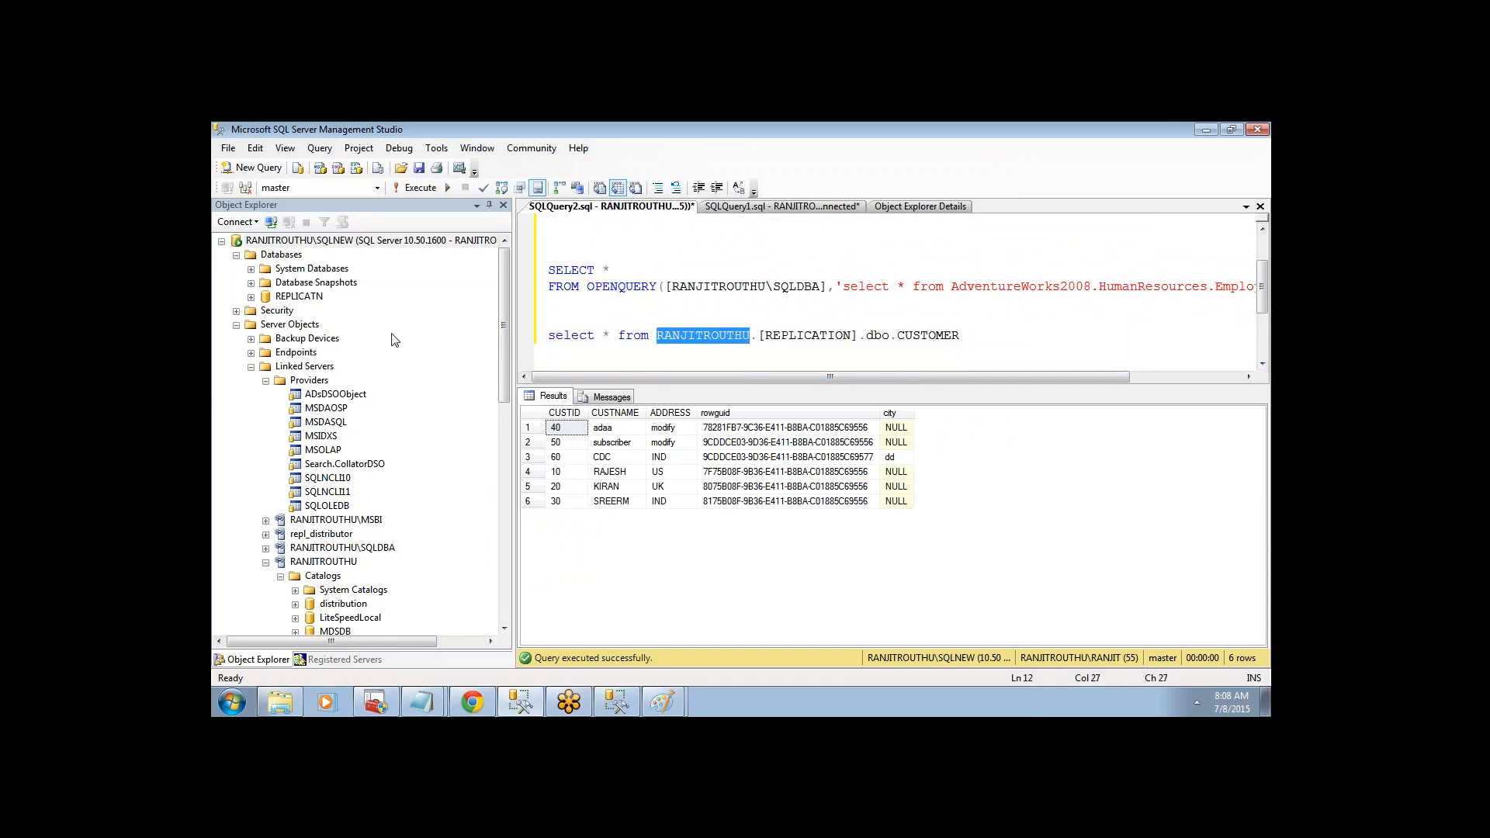
left_click(236, 325)
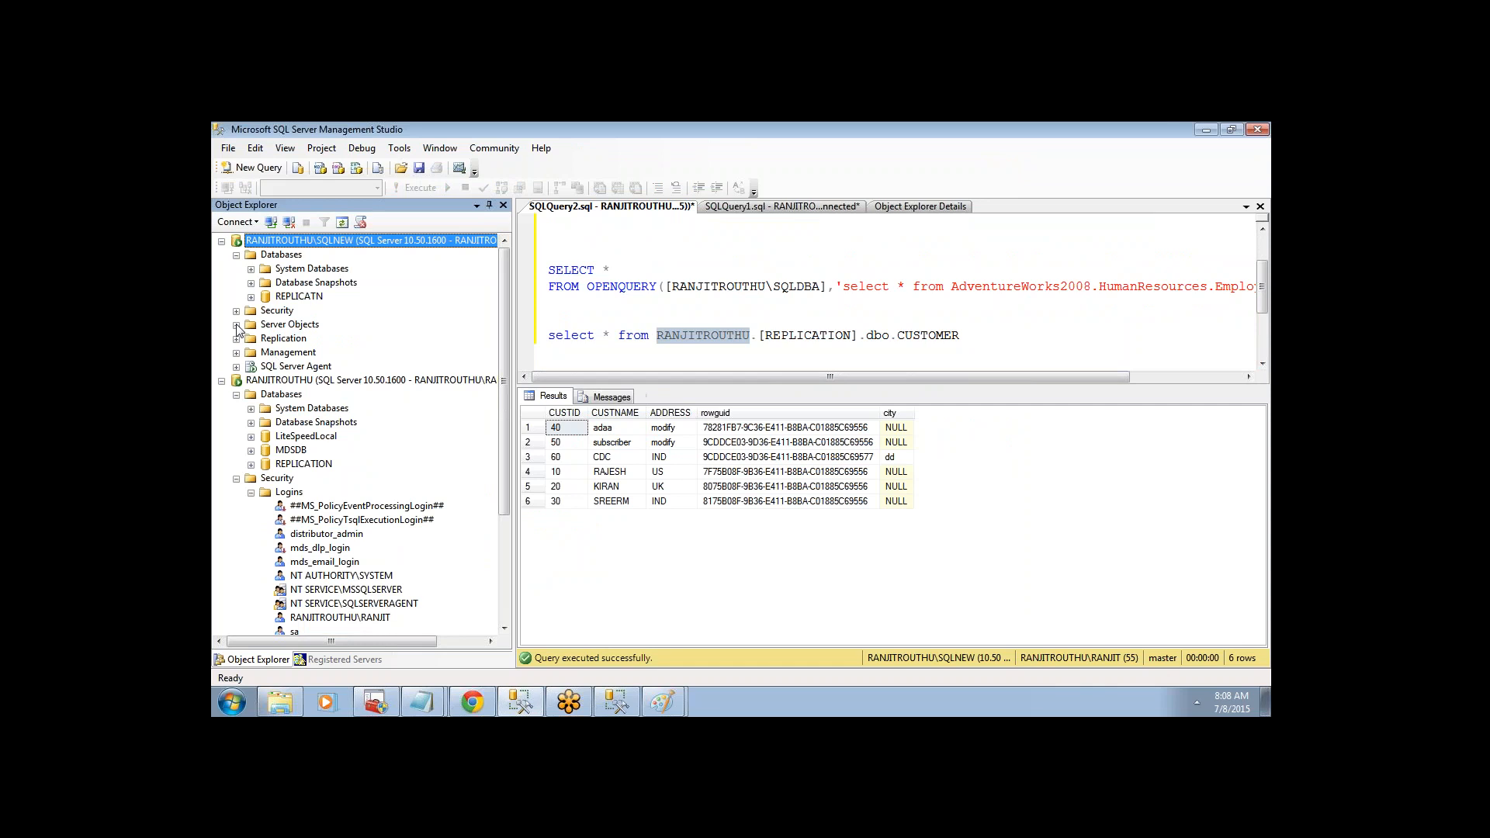
left_click(236, 326)
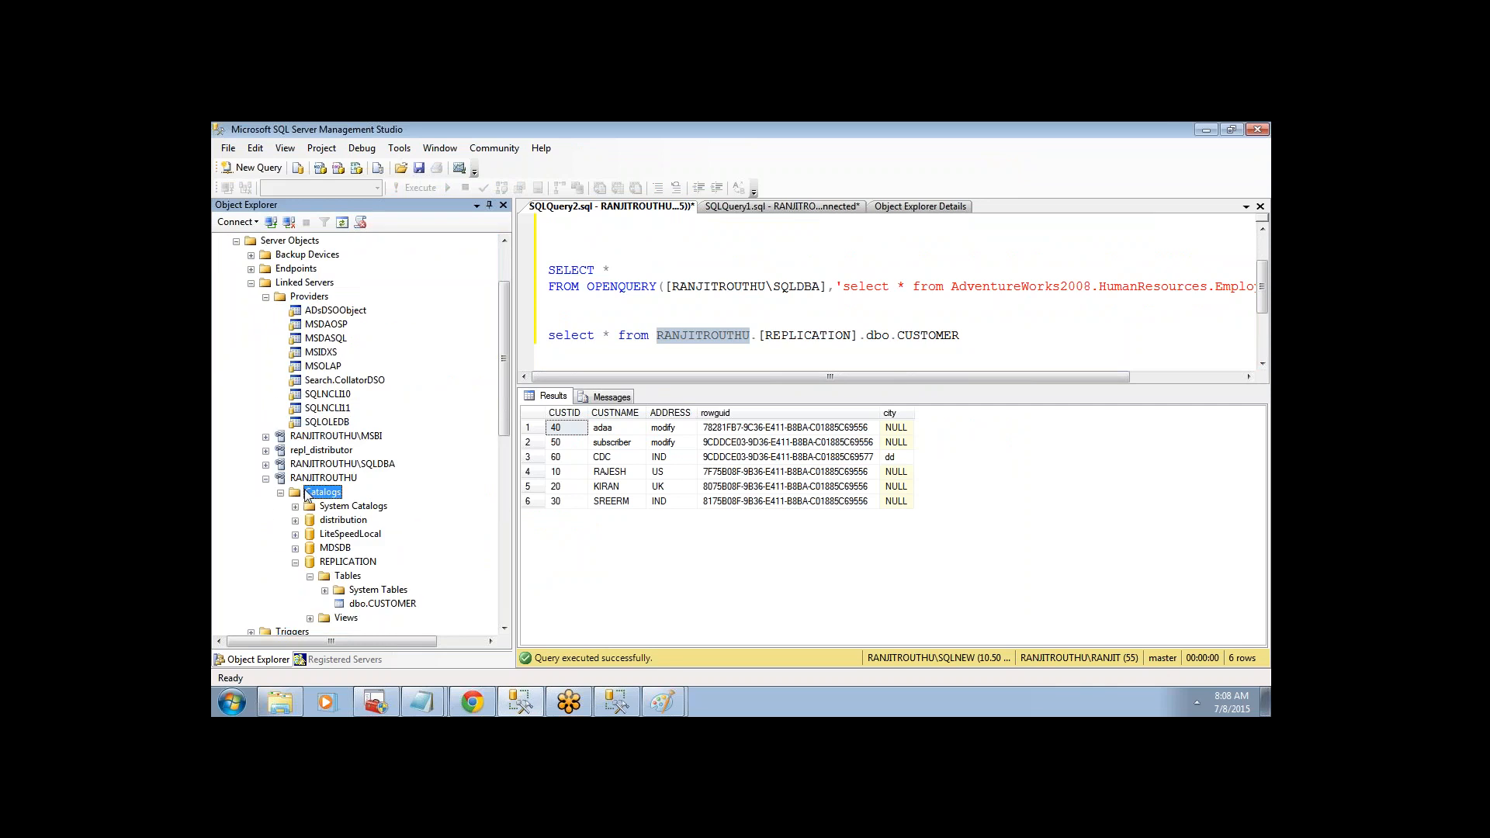
left_click(346, 562)
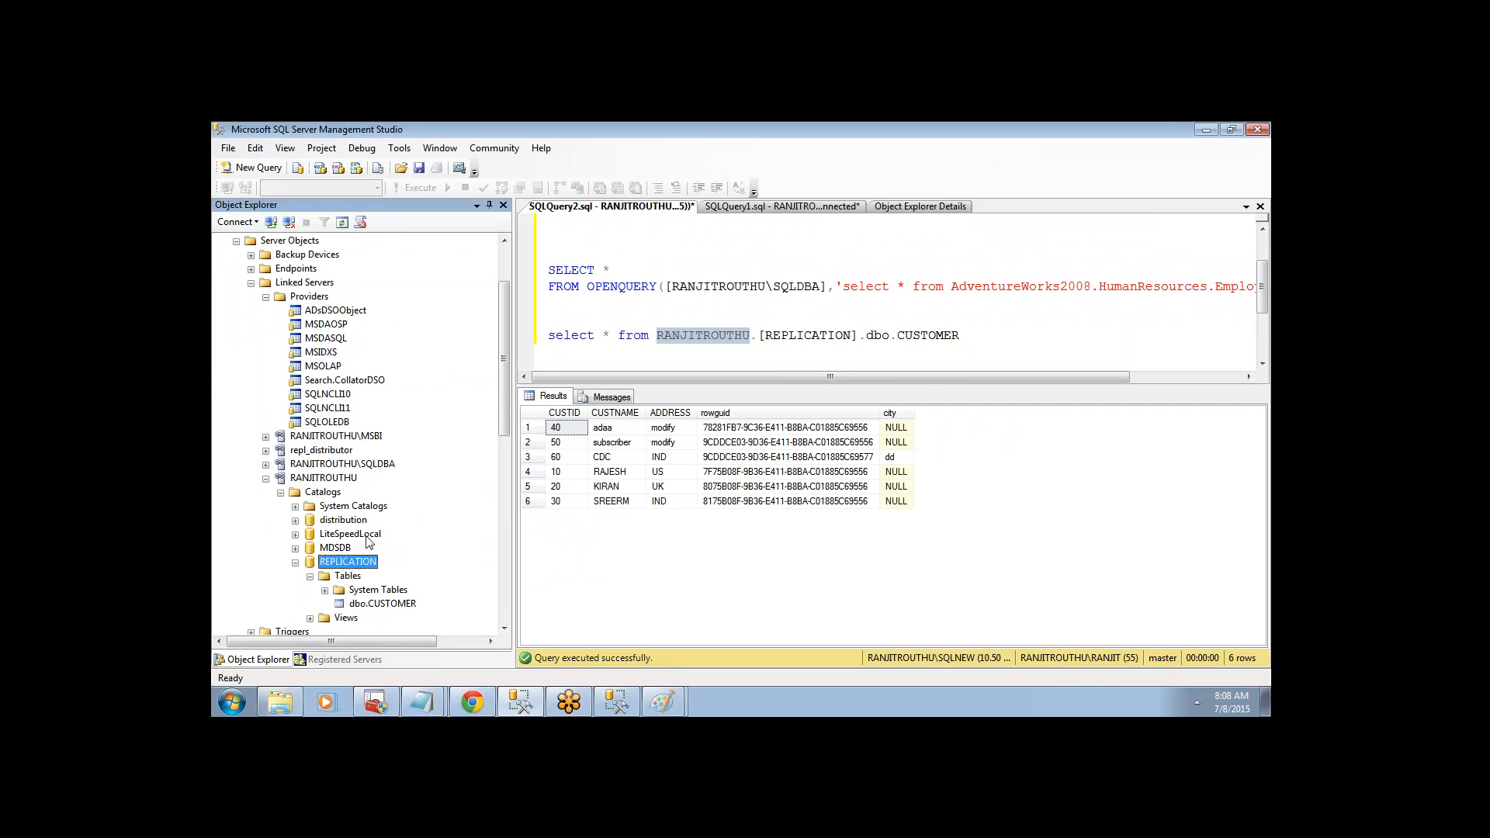
double_click(807, 335)
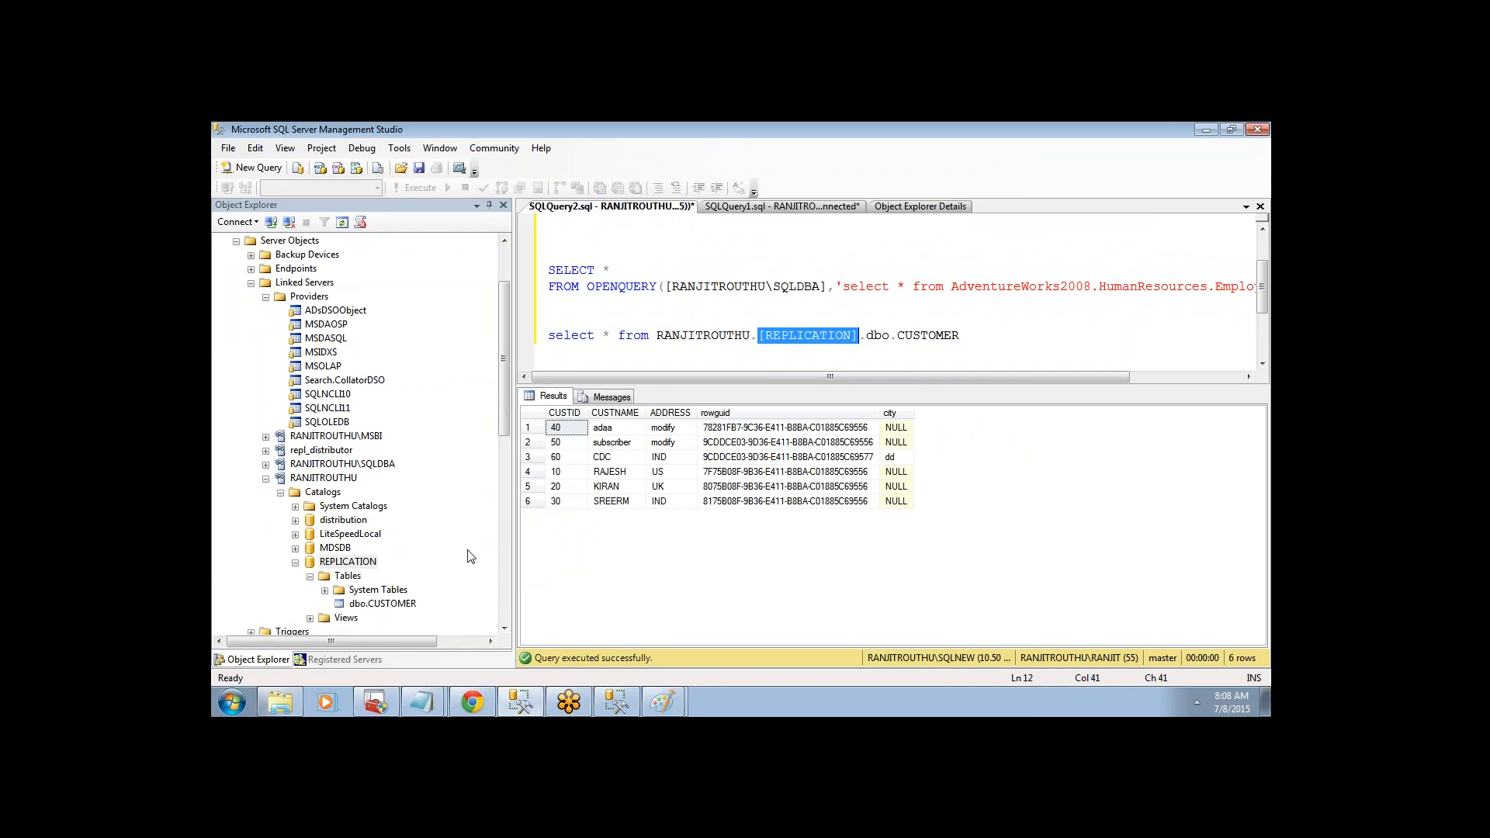
left_click(392, 604)
left_click_drag(392, 606, 524, 353)
key("ctrl+z")
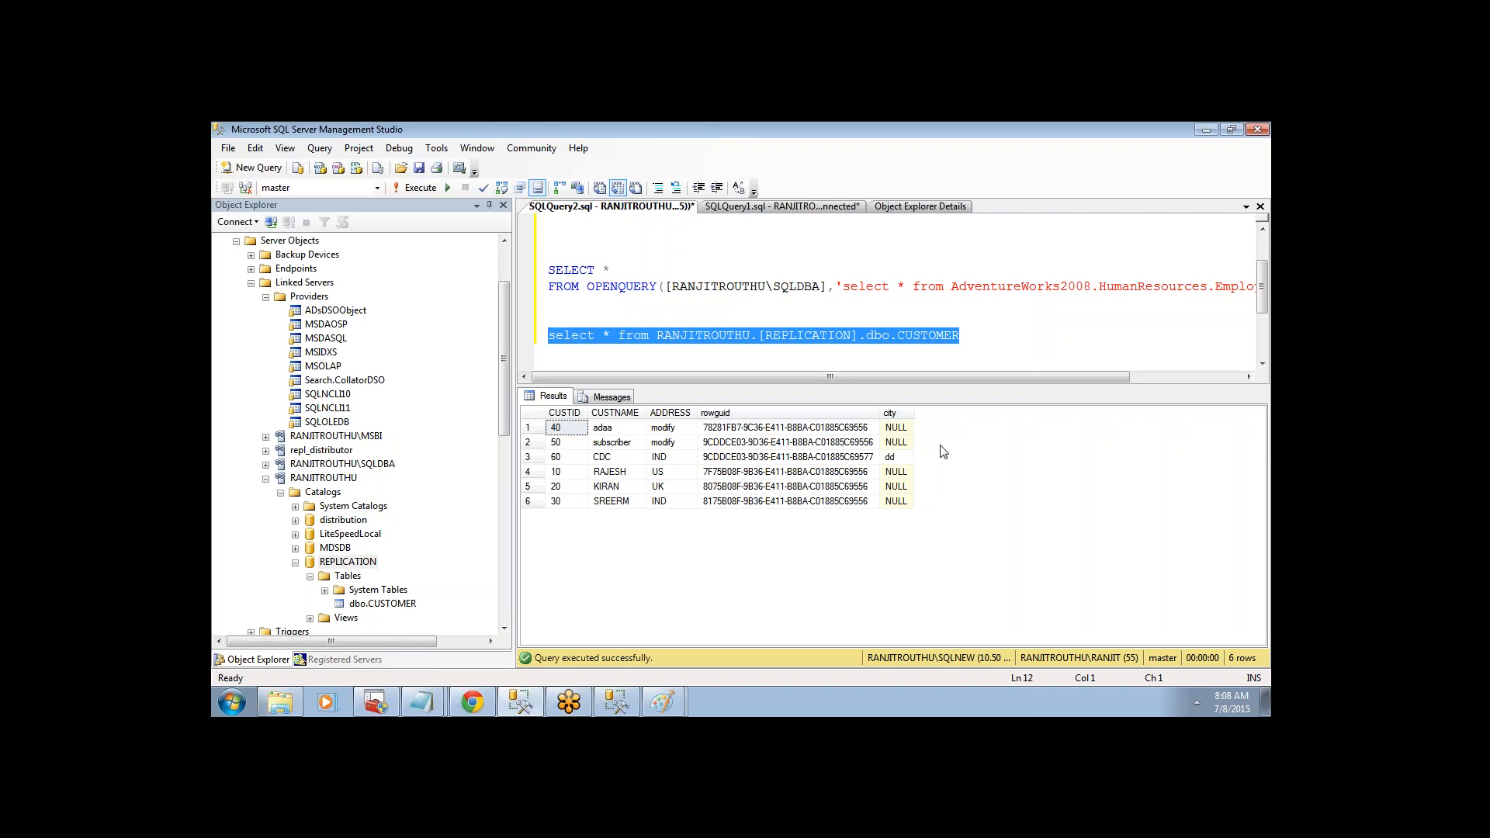
- Collapse and re-expand Linked Servers in Object Explorer, then collapse the Providers list
left_click_drag(503, 338, 504, 291)
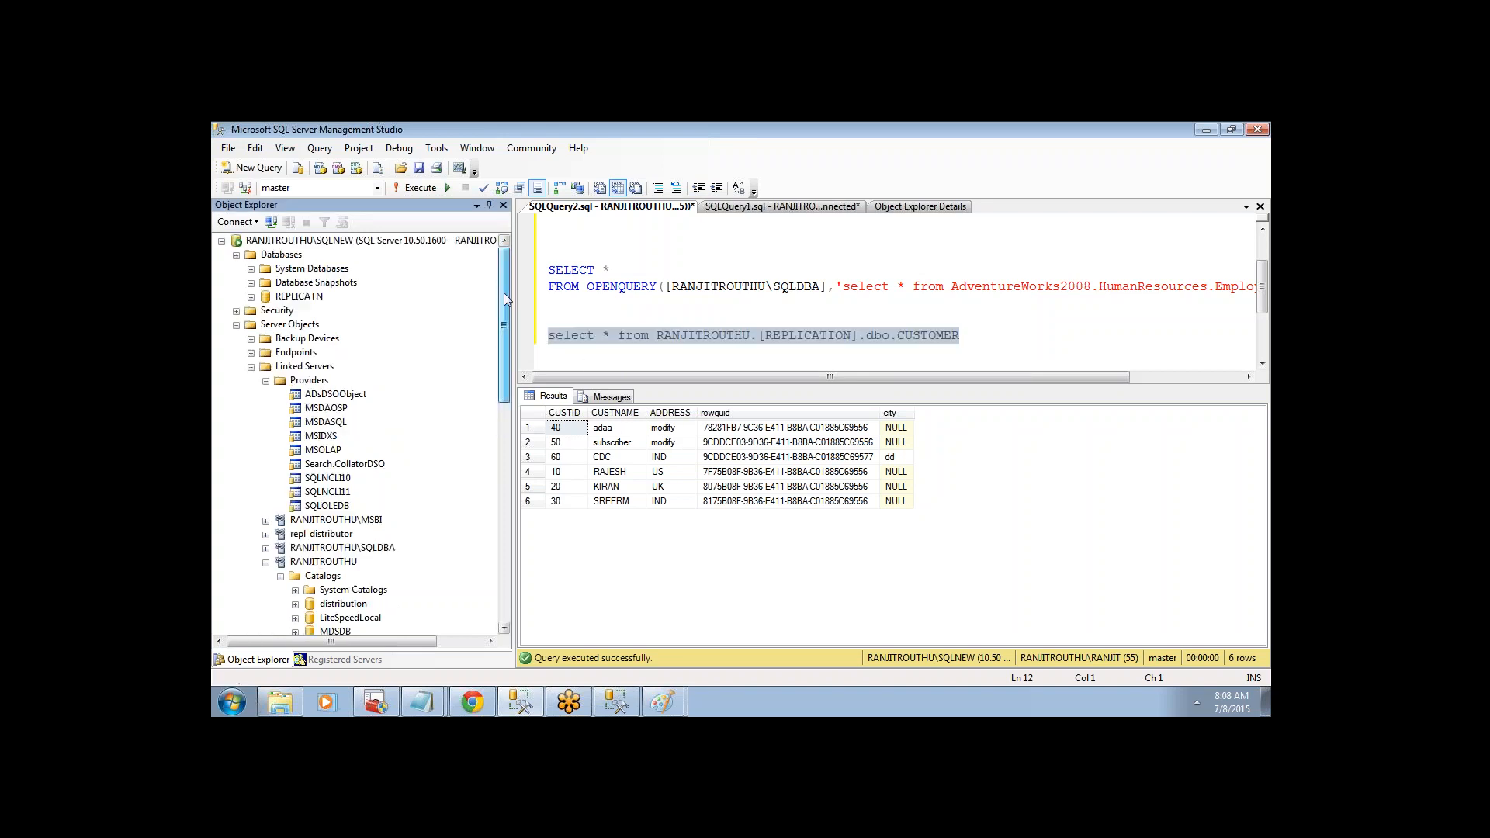
left_click(252, 367)
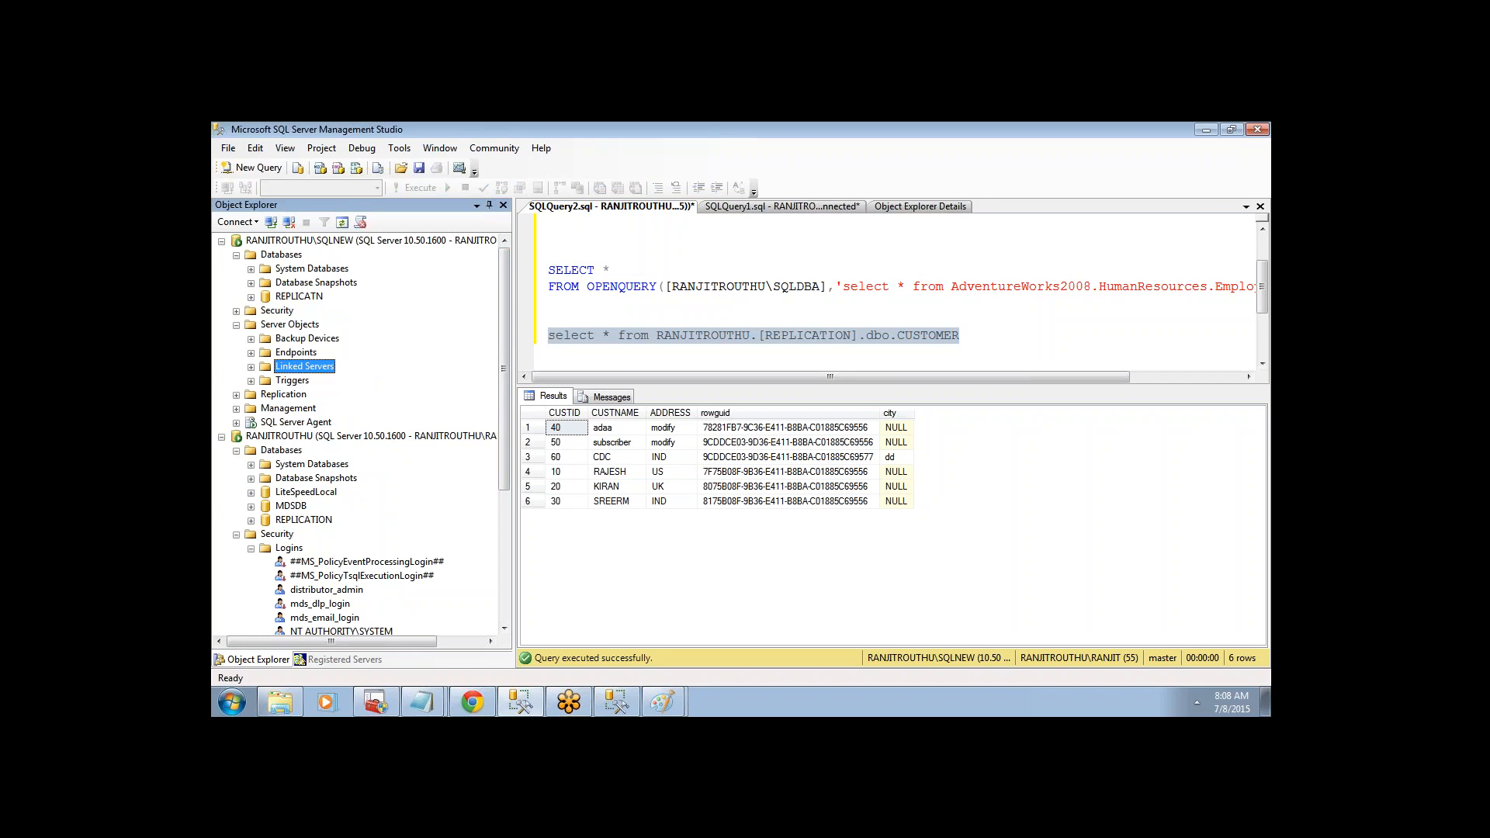
left_click(681, 322)
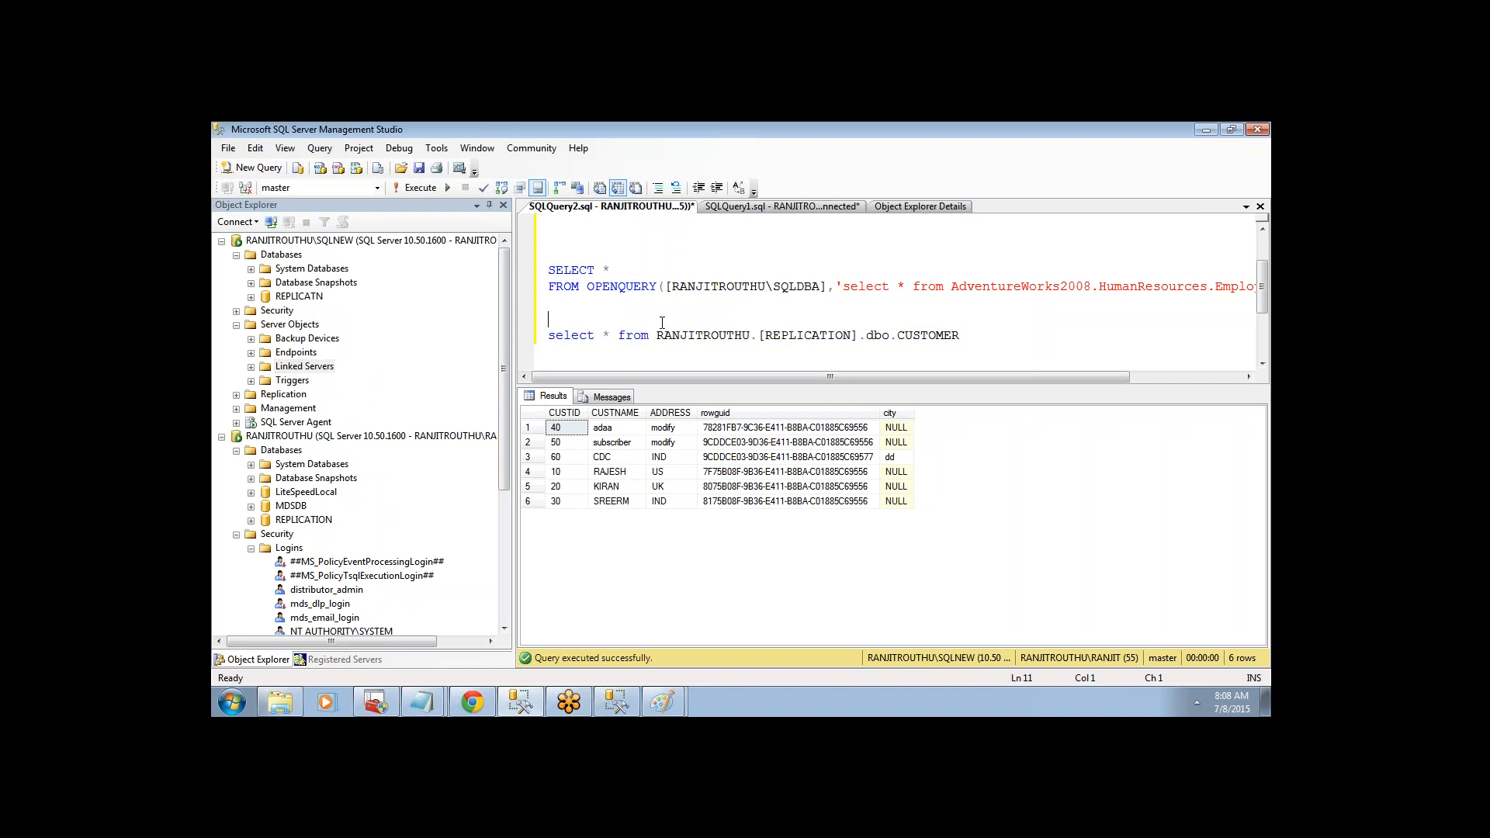
left_click(250, 367)
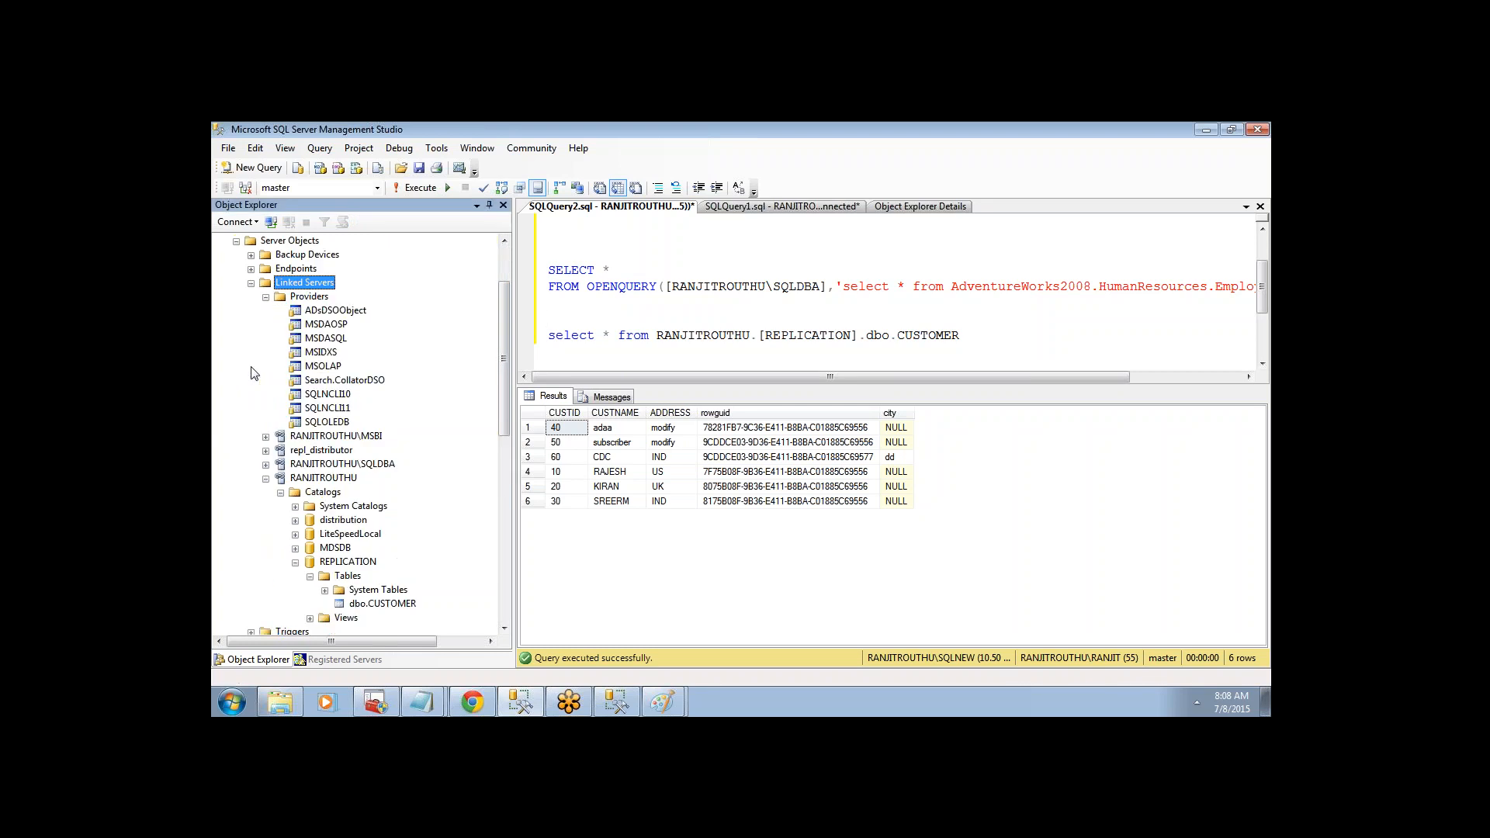
left_click(266, 297)
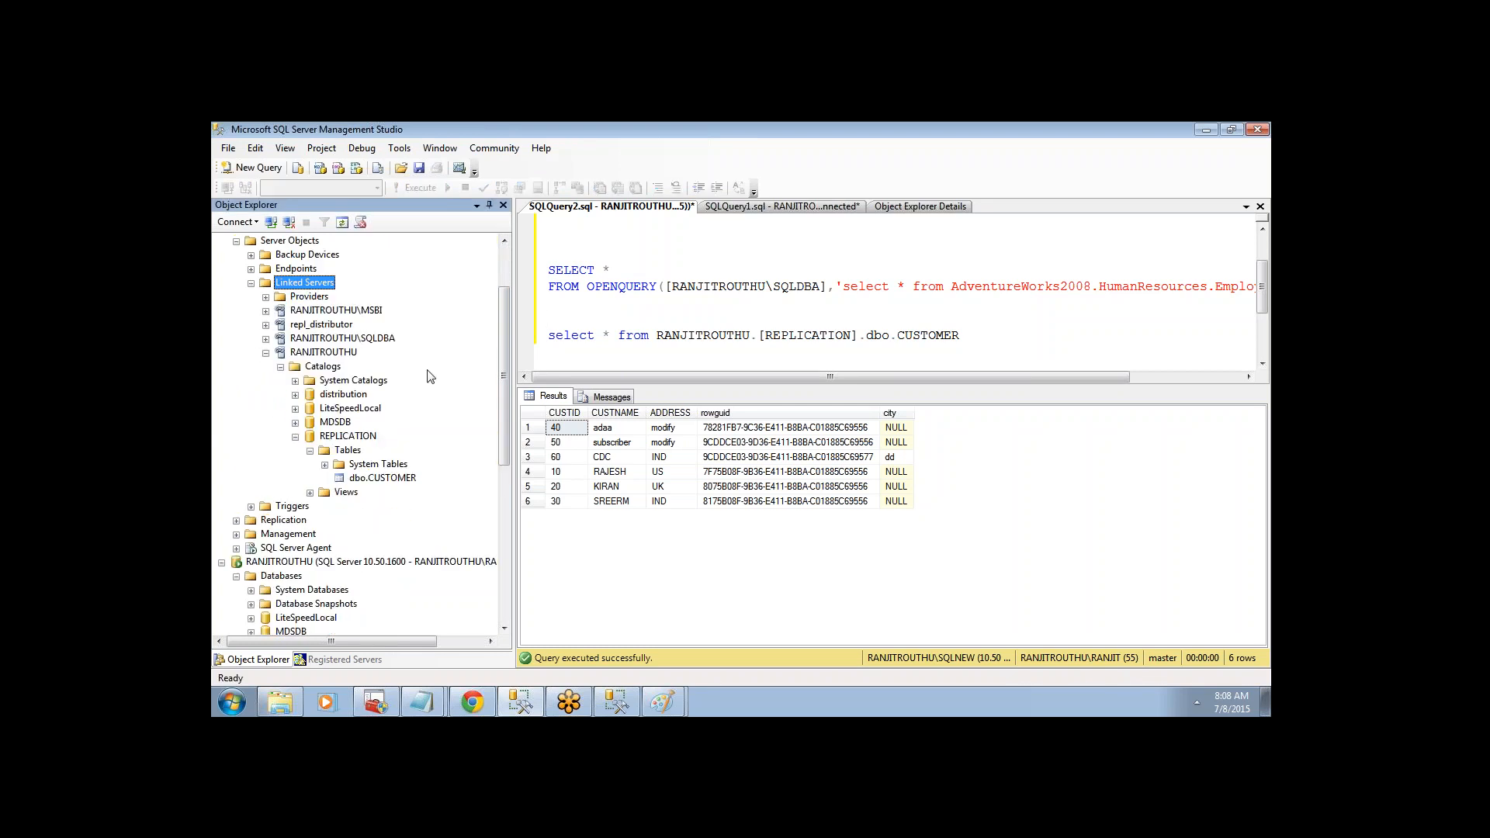
left_click_drag(503, 385, 503, 338)
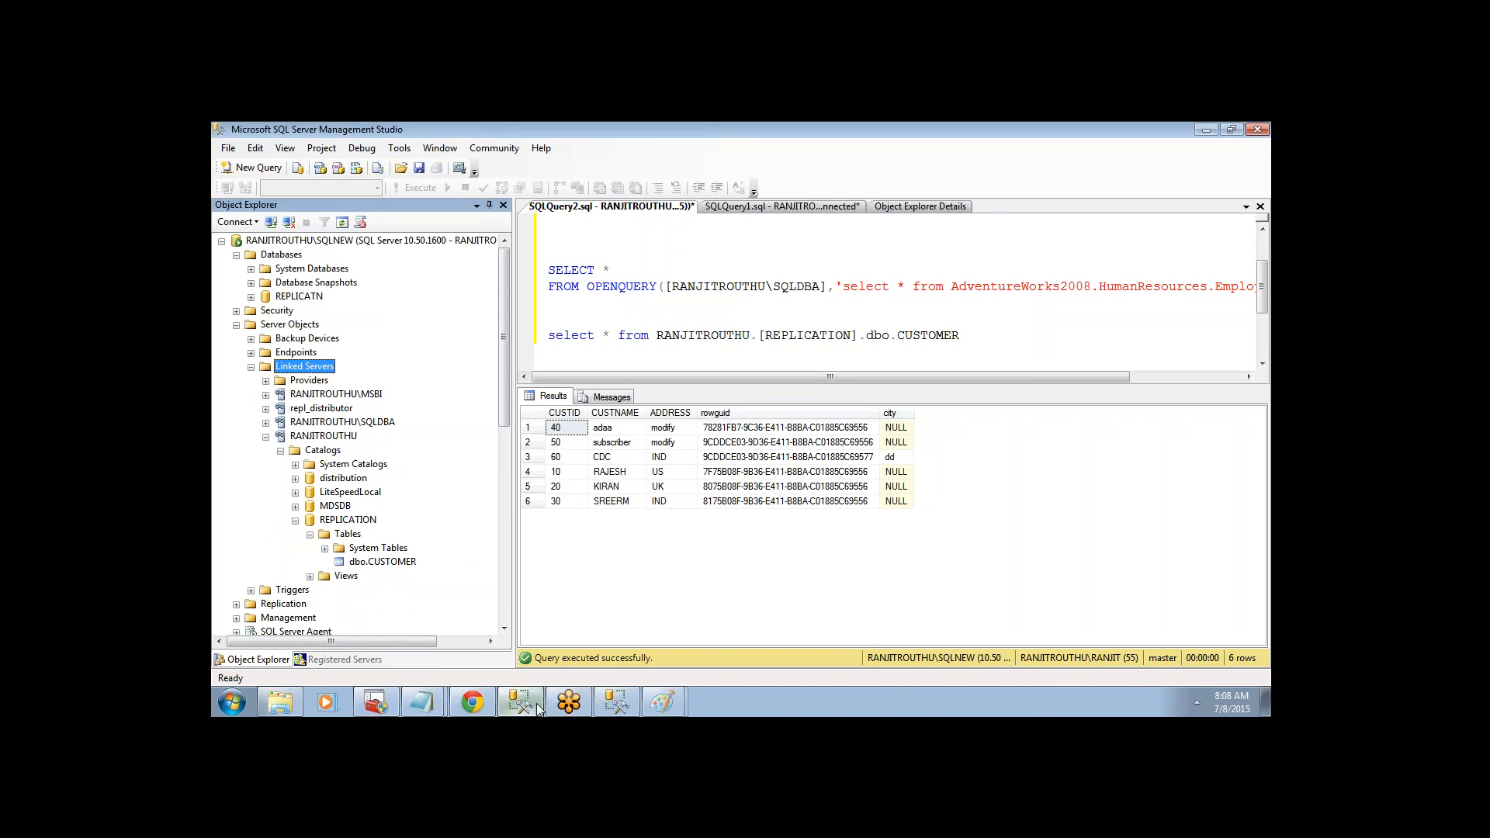
- Collapse the REPLICATION catalog under RANJITROUTHU and return to SQL Server Configuration Manager
left_click(310, 436)
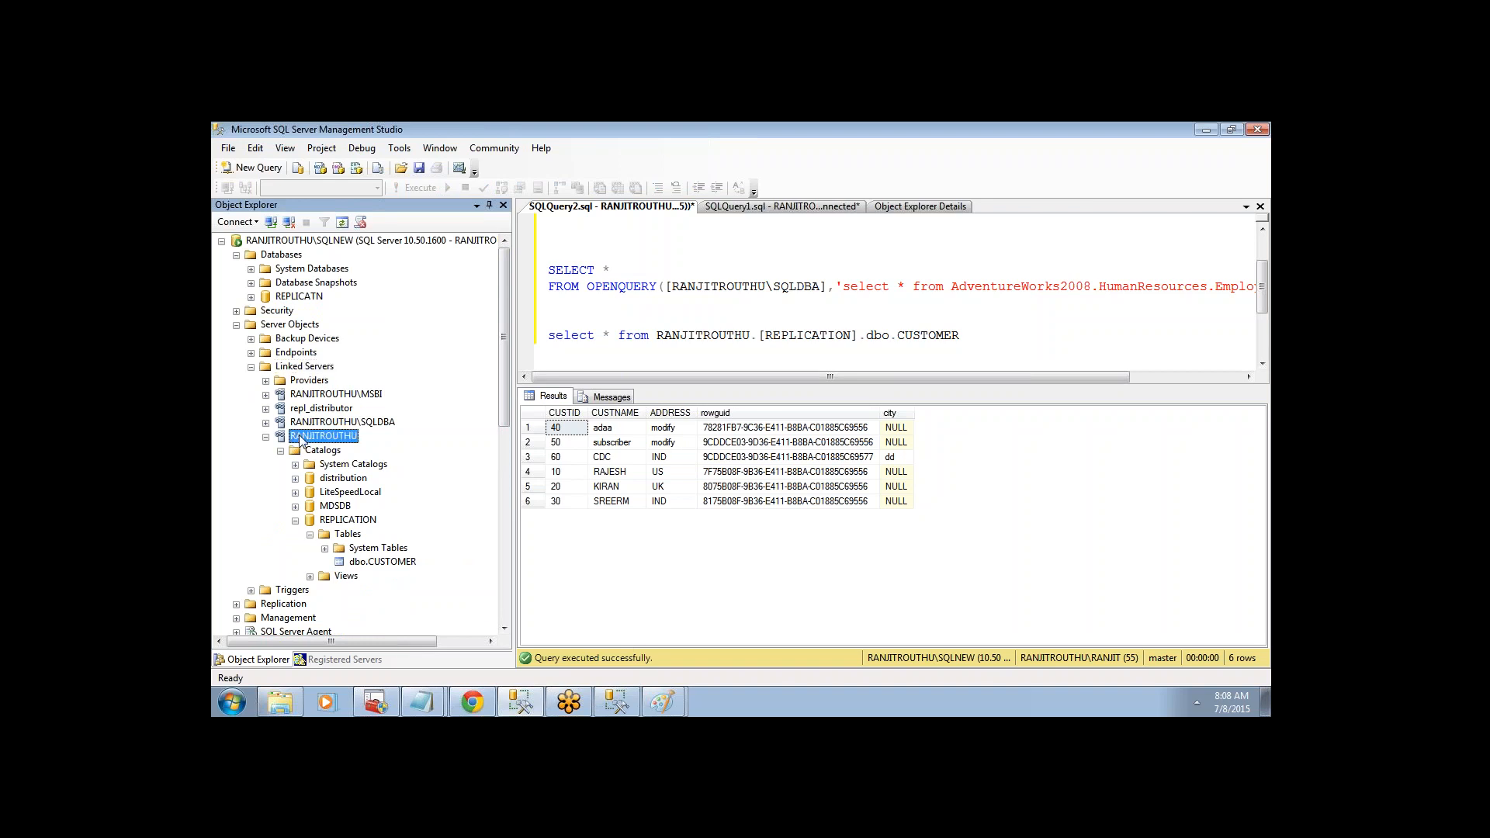
left_click(296, 521)
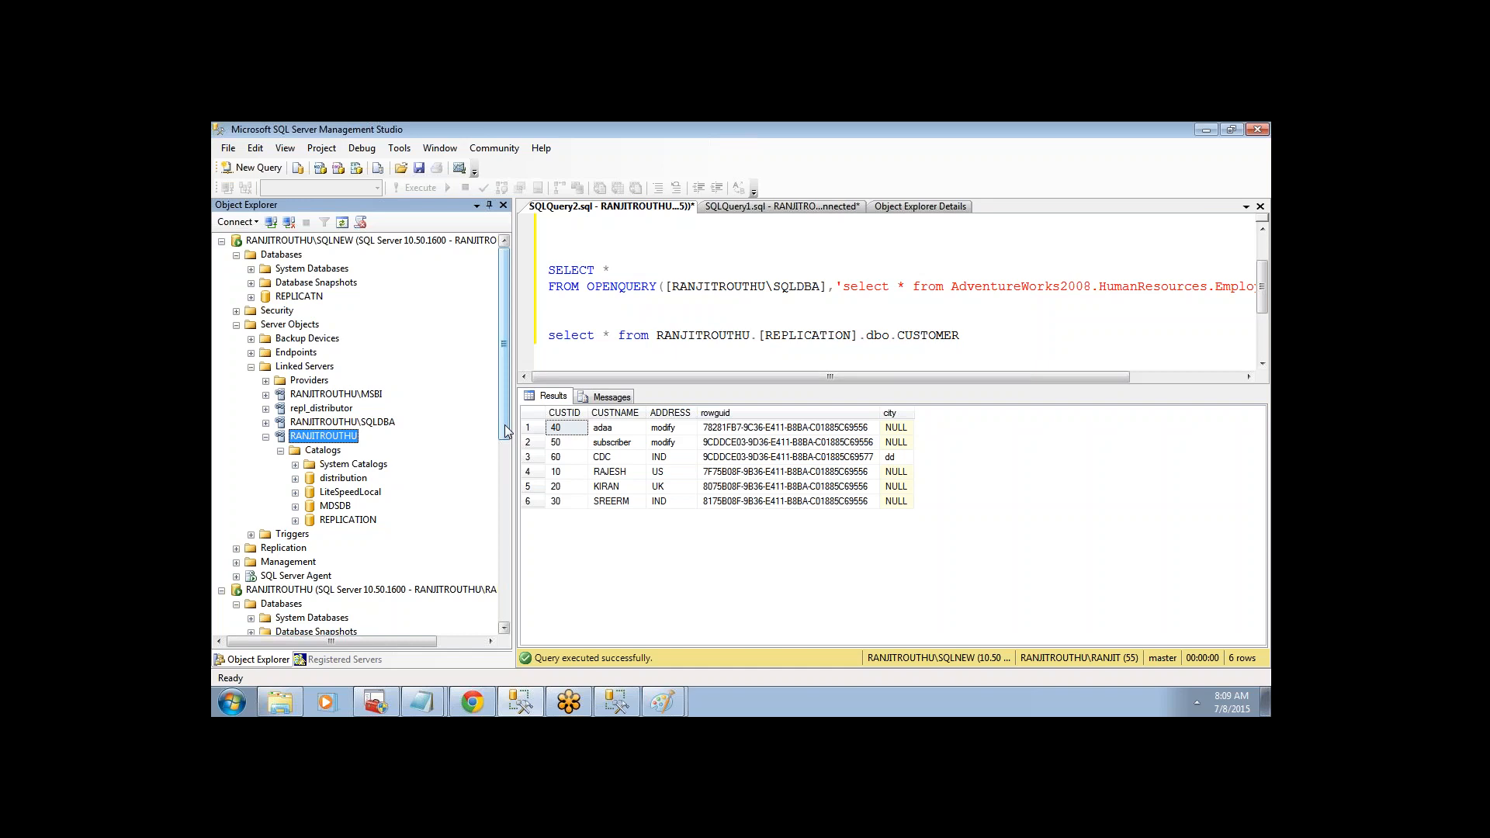
left_click(551, 318)
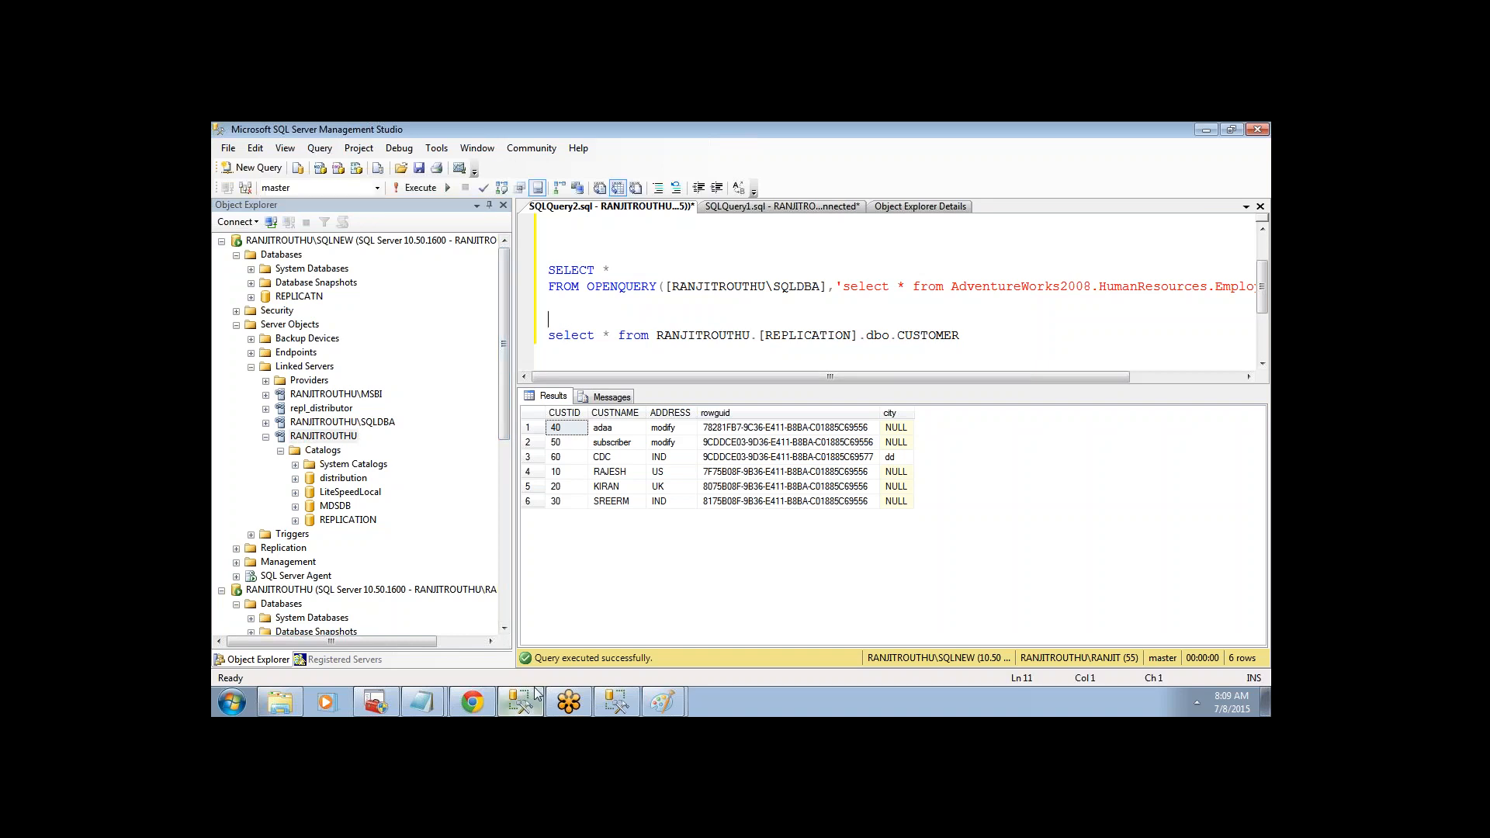
left_click(516, 703)
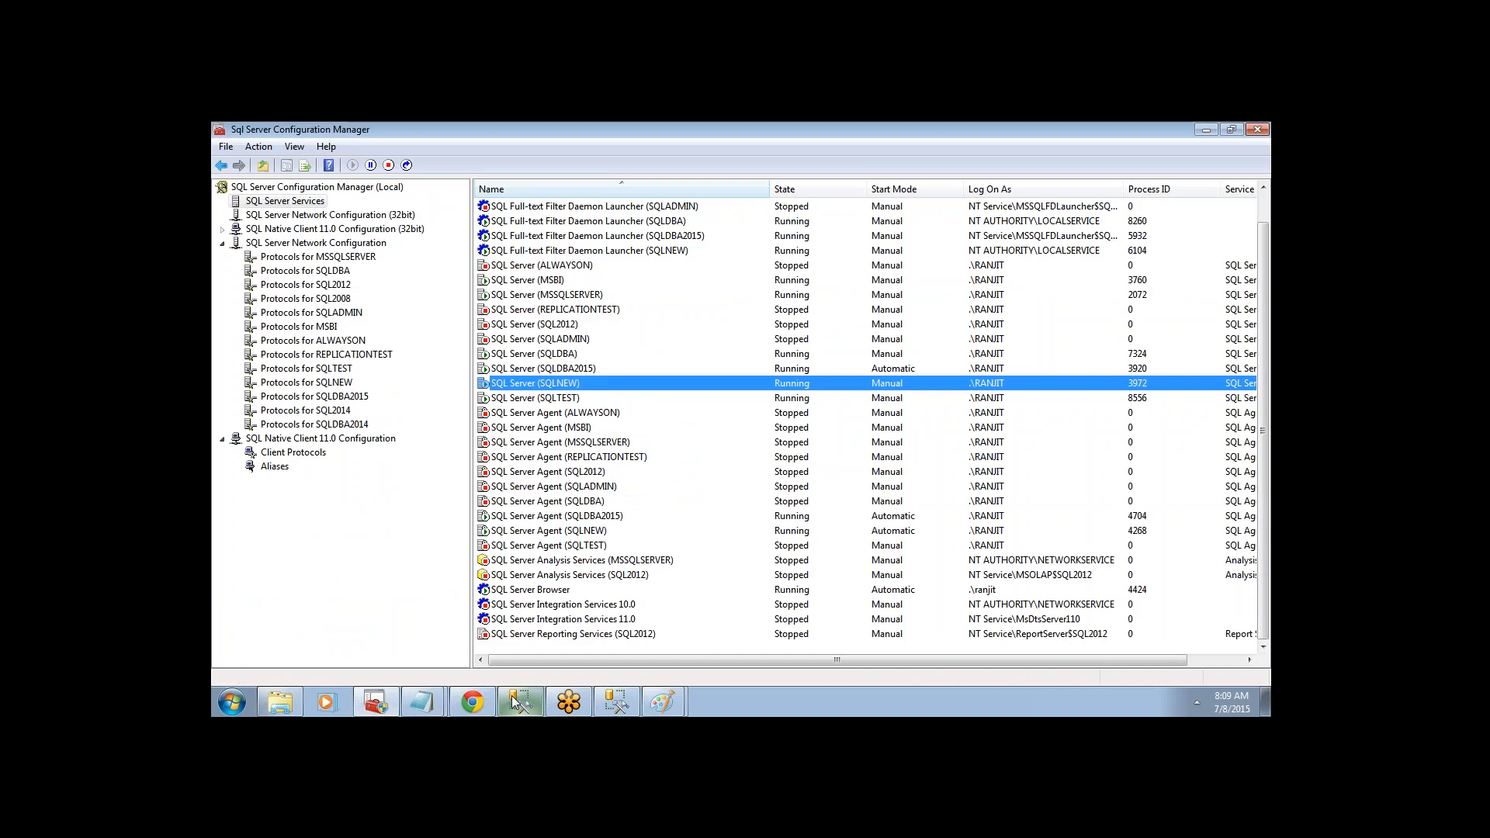
left_click(1131, 516)
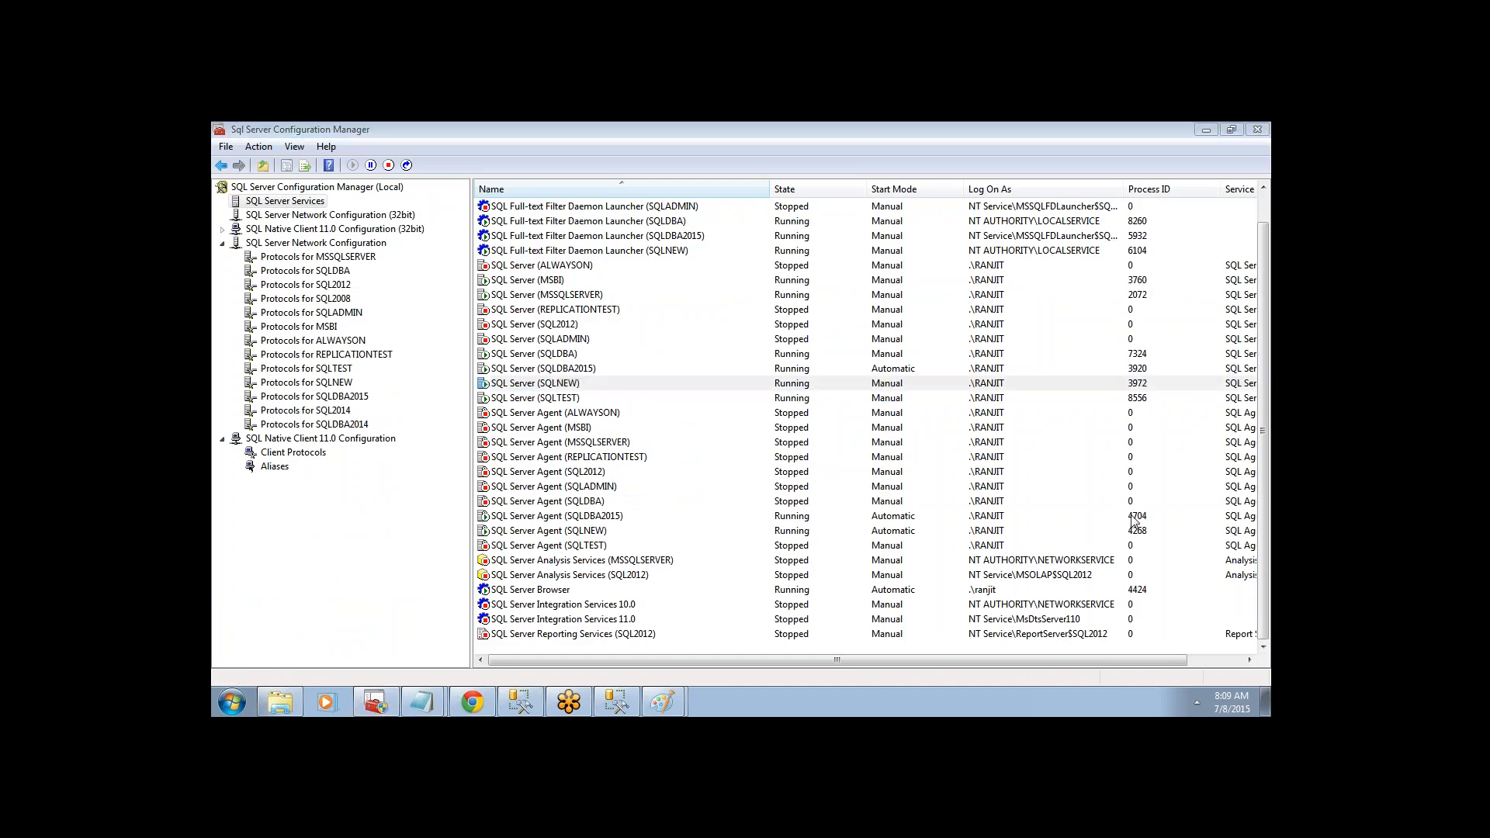